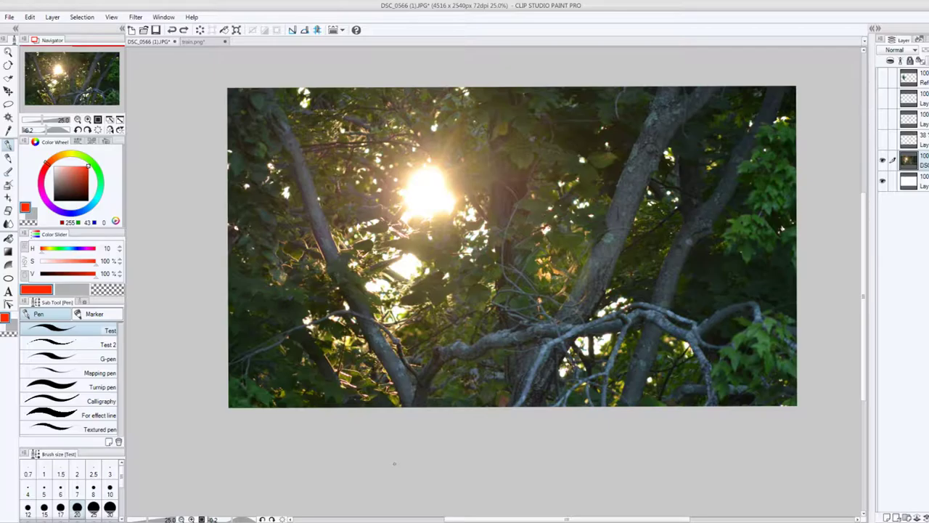
# - Open the train.png image and zoom in on the character seated on the locomotive
pyautogui.click(193, 41)
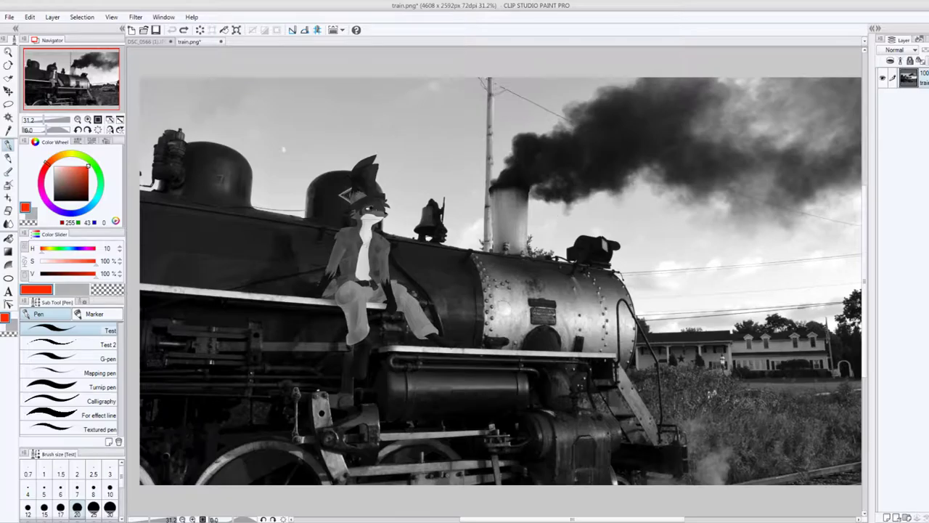
pyautogui.moveTo(305, 201)
pyautogui.mouseDown()
pyautogui.moveTo(290, 252)
pyautogui.moveTo(291, 341)
pyautogui.moveTo(325, 390)
pyautogui.mouseUp()
pyautogui.hotkey('ctrl', 'z')
pyautogui.click(87, 119)
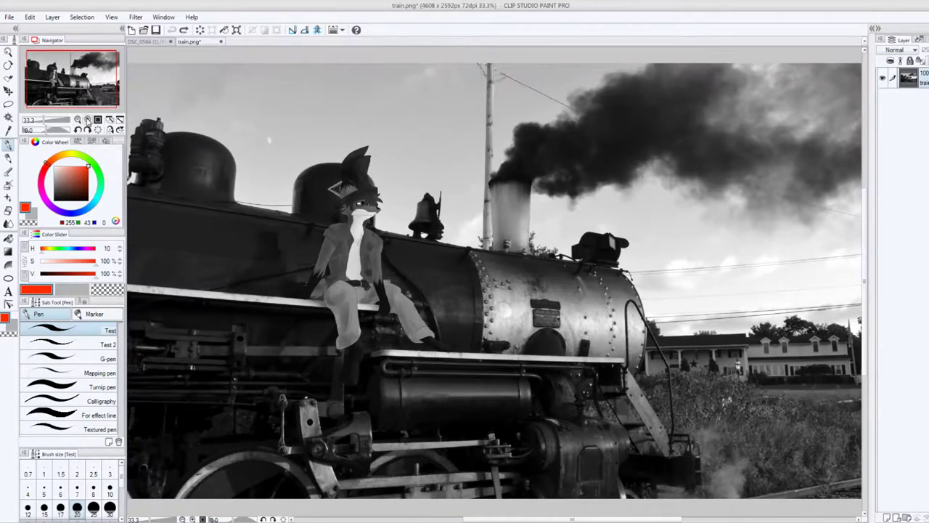
pyautogui.click(87, 120)
pyautogui.moveTo(386, 357); pyautogui.dragTo(469, 308)
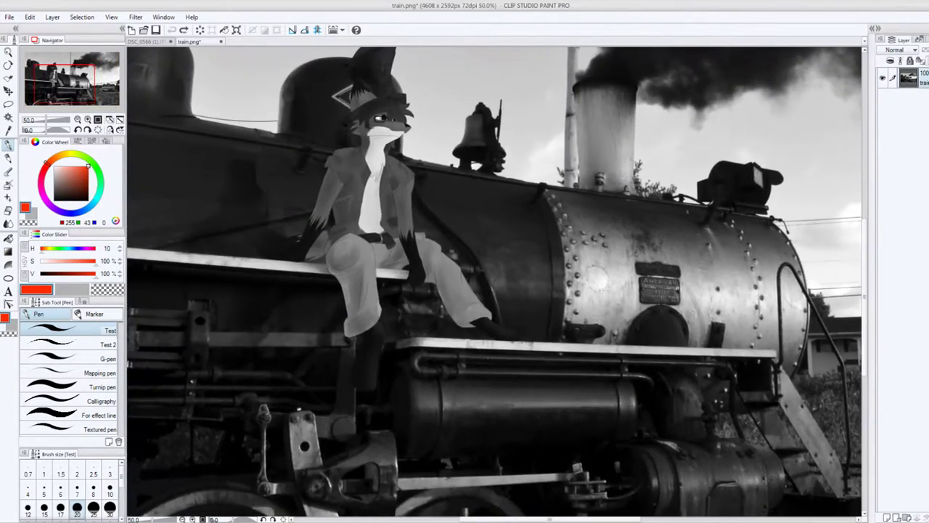
pyautogui.moveTo(489, 352); pyautogui.dragTo(515, 354)
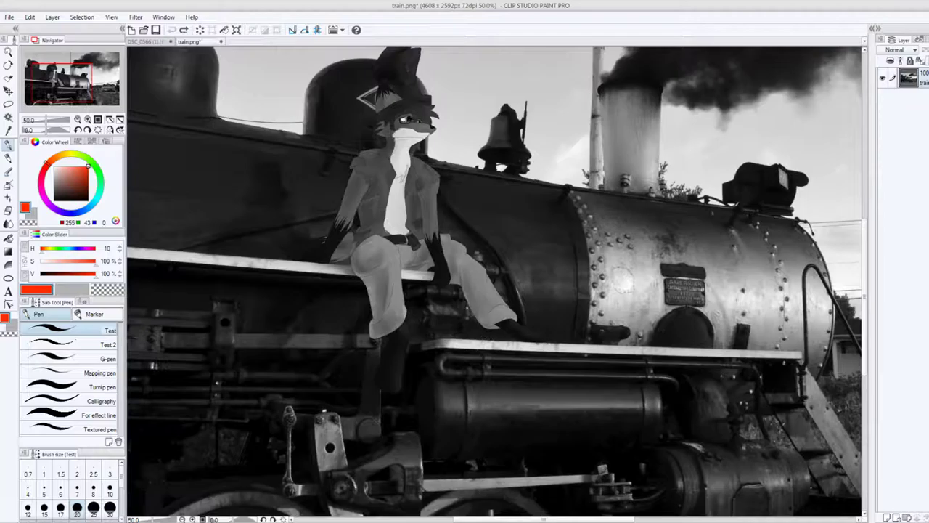
# - Trace the locomotive's lower and upper white ledges with red pen lines and undo them
pyautogui.moveTo(438, 342); pyautogui.dragTo(755, 352)
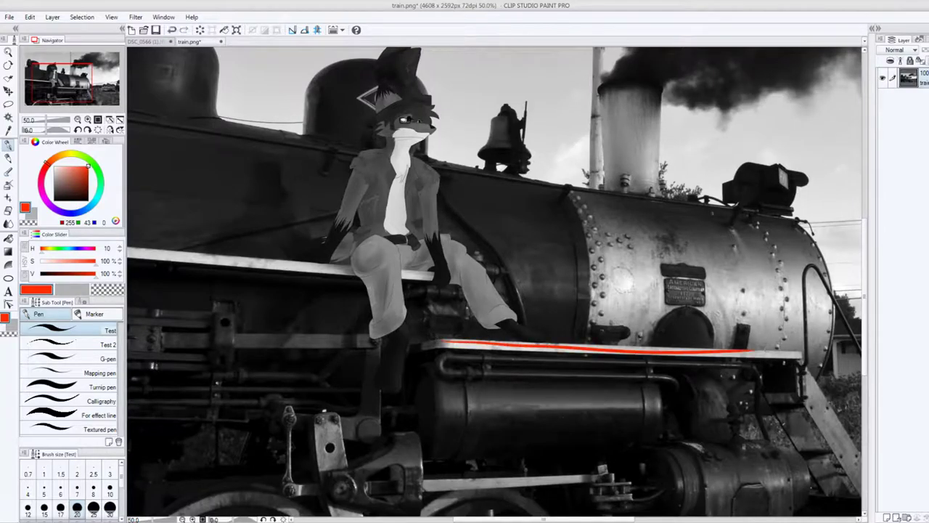
pyautogui.moveTo(165, 258); pyautogui.dragTo(344, 269)
pyautogui.hotkey('ctrl', 'z')
pyautogui.hotkey('ctrl', 'z')
# - Draw a red arrow pointing at the lower ledge beneath the outstretched foot and undo it
pyautogui.moveTo(514, 375); pyautogui.dragTo(542, 375)
pyautogui.moveTo(591, 280)
pyautogui.mouseDown()
pyautogui.moveTo(512, 339)
pyautogui.moveTo(501, 311)
pyautogui.mouseUp()
pyautogui.moveTo(500, 311); pyautogui.dragTo(498, 322)
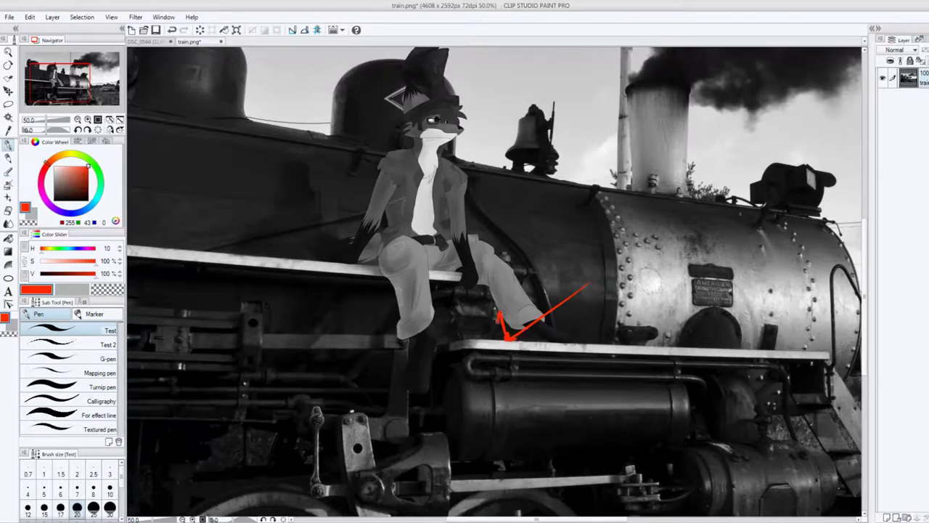
pyautogui.hotkey('ctrl', 'z')
pyautogui.hotkey('ctrl', 'z')
pyautogui.hotkey('ctrl', 'z')
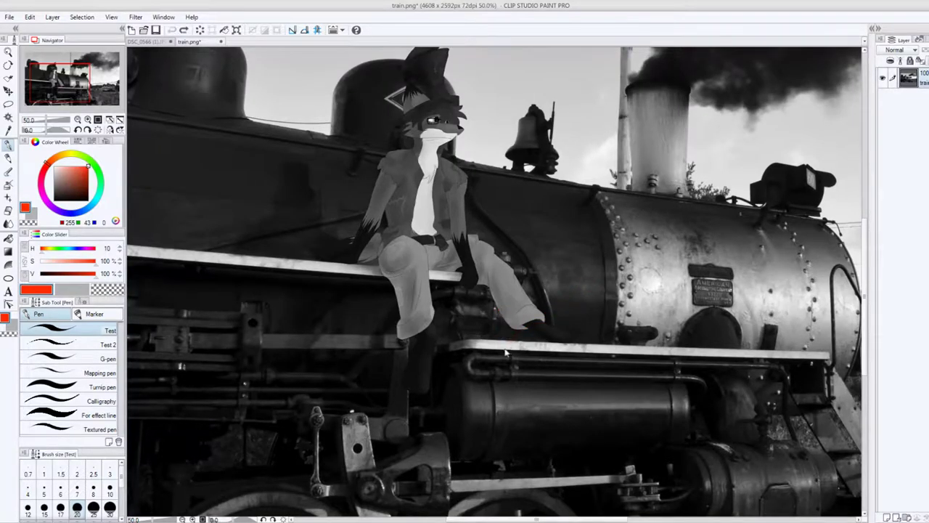
# - Mark the lower part of the outstretched leg with a red arrow and undo the strokes
pyautogui.moveTo(467, 342); pyautogui.dragTo(478, 343)
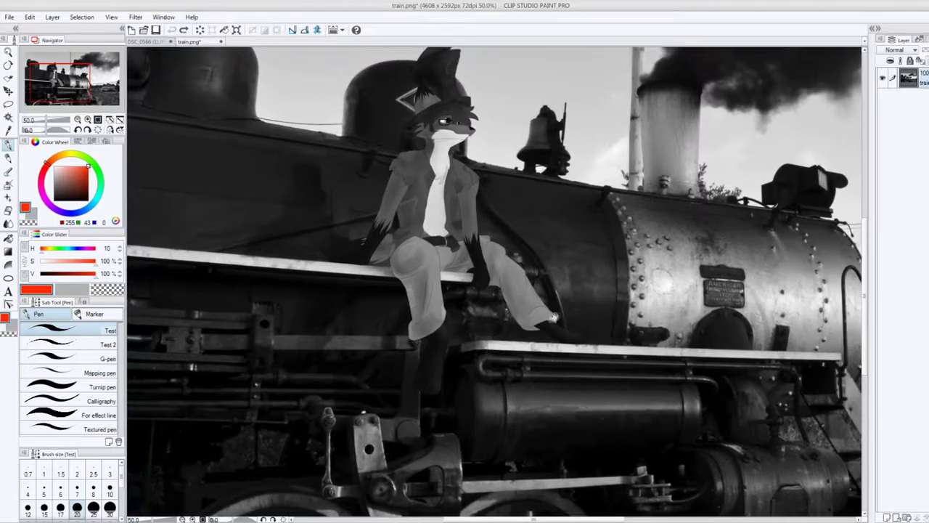
pyautogui.moveTo(506, 310); pyautogui.dragTo(516, 306)
pyautogui.hotkey('ctrl', 'z')
pyautogui.moveTo(582, 270); pyautogui.dragTo(543, 290)
pyautogui.moveTo(542, 291); pyautogui.dragTo(561, 305)
pyautogui.hotkey('ctrl', 'z')
pyautogui.hotkey('ctrl', 'z')
pyautogui.hotkey('ctrl', 'z')
# - Mark along the character's outstretched leg with red strokes at closer zoom and undo them
pyautogui.click(88, 120)
pyautogui.moveTo(488, 303)
pyautogui.mouseDown()
pyautogui.moveTo(467, 275)
pyautogui.moveTo(512, 309)
pyautogui.mouseUp()
pyautogui.moveTo(499, 231); pyautogui.dragTo(536, 302)
pyautogui.moveTo(485, 251); pyautogui.dragTo(513, 300)
pyautogui.hotkey('ctrl', 'z')
pyautogui.hotkey('ctrl', 'z')
pyautogui.hotkey('ctrl', 'z')
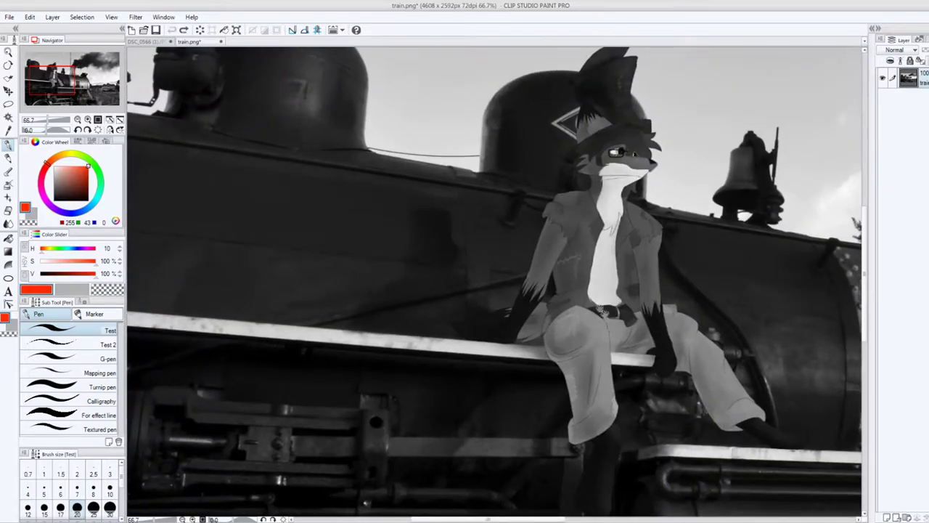
# - Mark the dark boiler area behind the character with red strokes and undo them
pyautogui.moveTo(449, 217)
pyautogui.mouseDown()
pyautogui.moveTo(484, 328)
pyautogui.moveTo(499, 342)
pyautogui.mouseUp()
pyautogui.hotkey('ctrl', 'z')
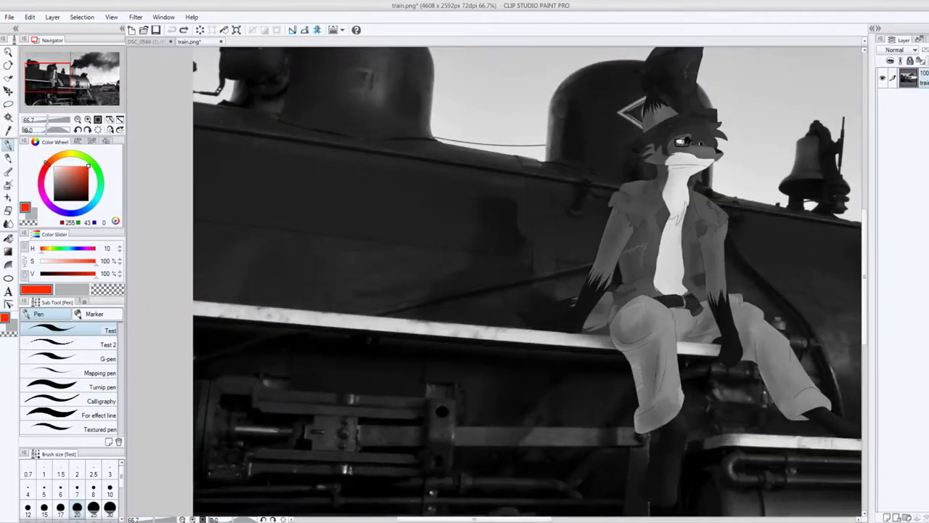
pyautogui.moveTo(512, 204)
pyautogui.mouseDown()
pyautogui.moveTo(486, 201)
pyautogui.moveTo(521, 208)
pyautogui.moveTo(531, 248)
pyautogui.mouseUp()
pyautogui.hotkey('ctrl', 'z')
pyautogui.hotkey('ctrl', 'z')
pyautogui.moveTo(486, 200)
pyautogui.mouseDown()
pyautogui.moveTo(452, 288)
pyautogui.moveTo(420, 317)
pyautogui.mouseUp()
pyautogui.hotkey('ctrl', 'z')
pyautogui.moveTo(555, 392); pyautogui.dragTo(514, 321)
pyautogui.moveTo(494, 198); pyautogui.dragTo(494, 225)
pyautogui.hotkey('ctrl', 'z')
# - Outline the patch of upper ledge beside the character's knee, draw a zigzag stroke below it, and undo the marks
pyautogui.scroll(-1, 557, 307)
pyautogui.moveTo(545, 246)
pyautogui.mouseDown()
pyautogui.moveTo(572, 261)
pyautogui.moveTo(476, 292)
pyautogui.moveTo(466, 323)
pyautogui.mouseUp()
pyautogui.scroll(-2, 553, 264)
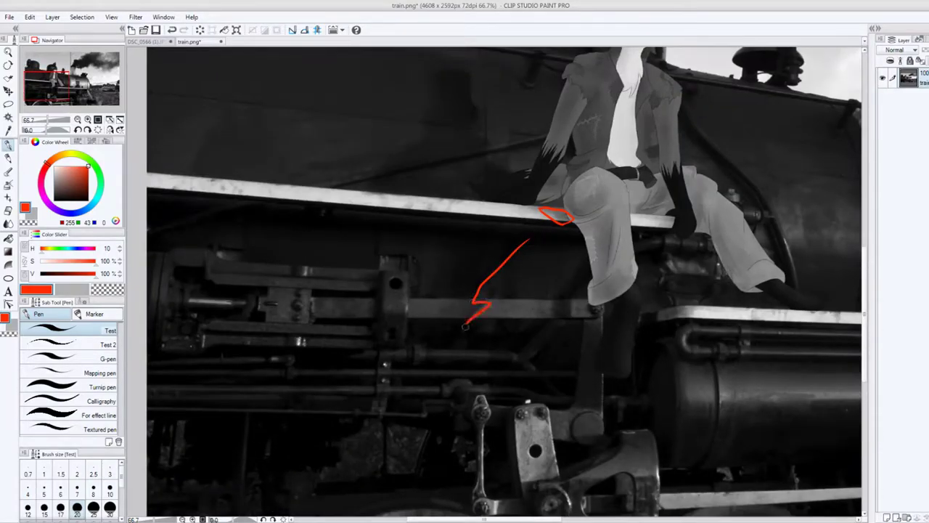
pyautogui.moveTo(571, 296)
pyautogui.mouseDown()
pyautogui.moveTo(553, 299)
pyautogui.moveTo(589, 275)
pyautogui.moveTo(596, 244)
pyautogui.mouseUp()
pyautogui.hotkey('ctrl', 'z')
pyautogui.hotkey('ctrl', 'z')
pyautogui.hotkey('ctrl', 'z')
pyautogui.hotkey('ctrl', 'z')
pyautogui.moveTo(602, 275)
pyautogui.mouseDown()
pyautogui.moveTo(497, 332)
pyautogui.moveTo(533, 337)
pyautogui.mouseUp()
pyautogui.hotkey('ctrl', 'z')
pyautogui.hotkey('ctrl', 'z')
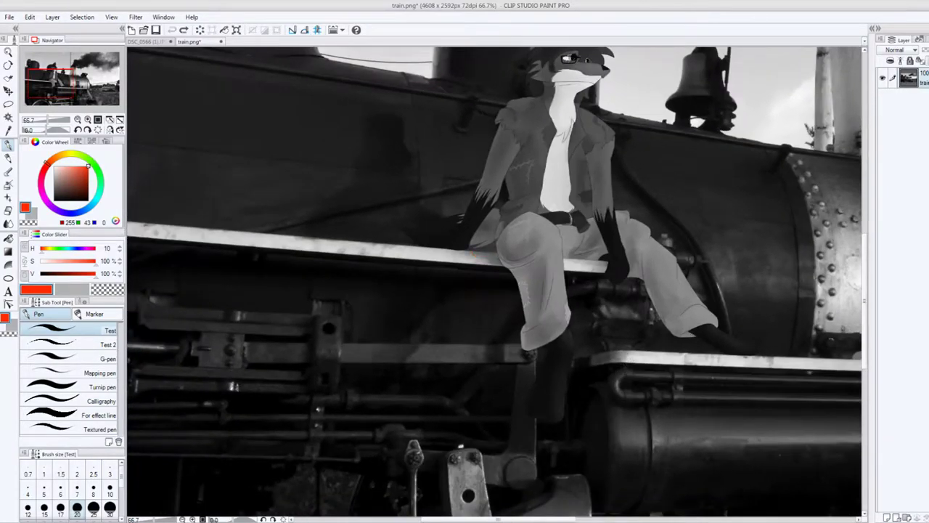
# - Mark the area around the character's dangling lower leg in red and undo it
pyautogui.moveTo(615, 410); pyautogui.dragTo(542, 405)
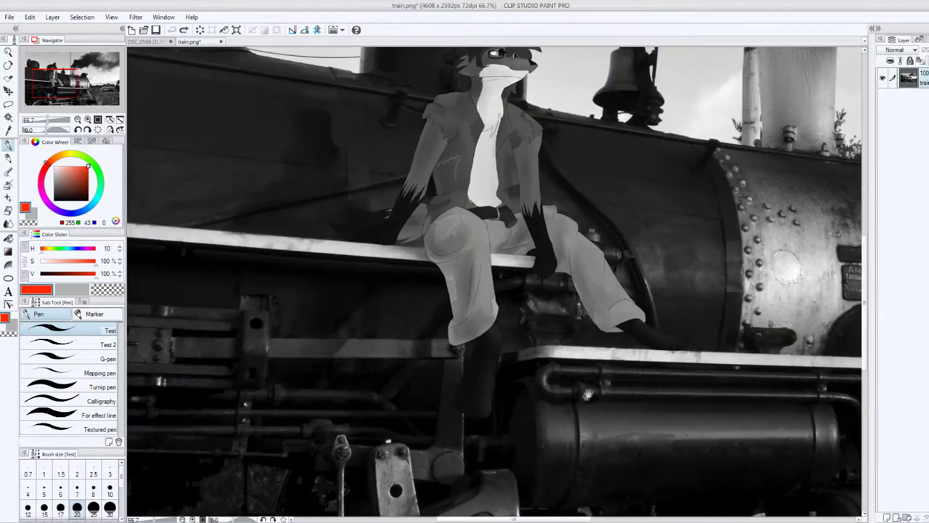
pyautogui.moveTo(444, 369); pyautogui.dragTo(505, 419)
pyautogui.moveTo(505, 386)
pyautogui.mouseDown()
pyautogui.moveTo(471, 404)
pyautogui.moveTo(605, 466)
pyautogui.mouseUp()
pyautogui.hotkey('ctrl', 'z')
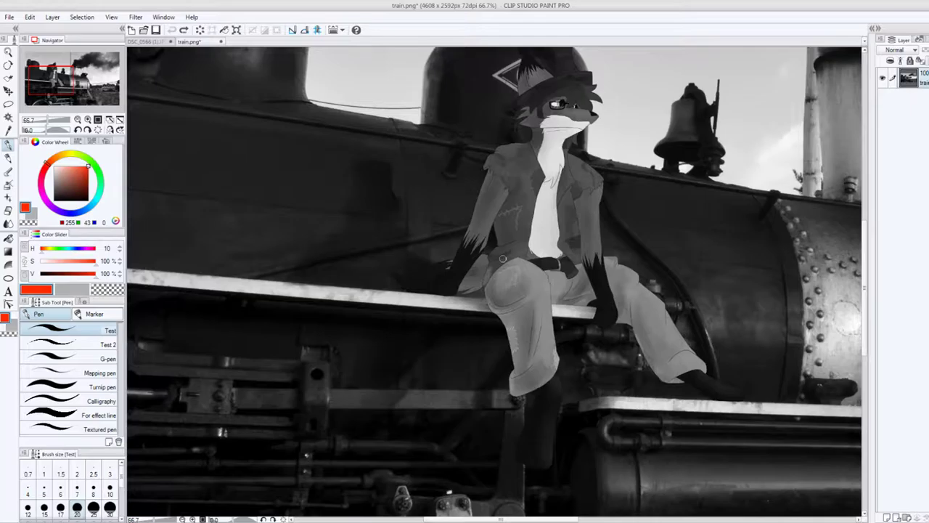
# - Return to the DSC_0566 (1).JPG tree photo
pyautogui.moveTo(588, 419); pyautogui.dragTo(524, 408)
pyautogui.click(78, 119)
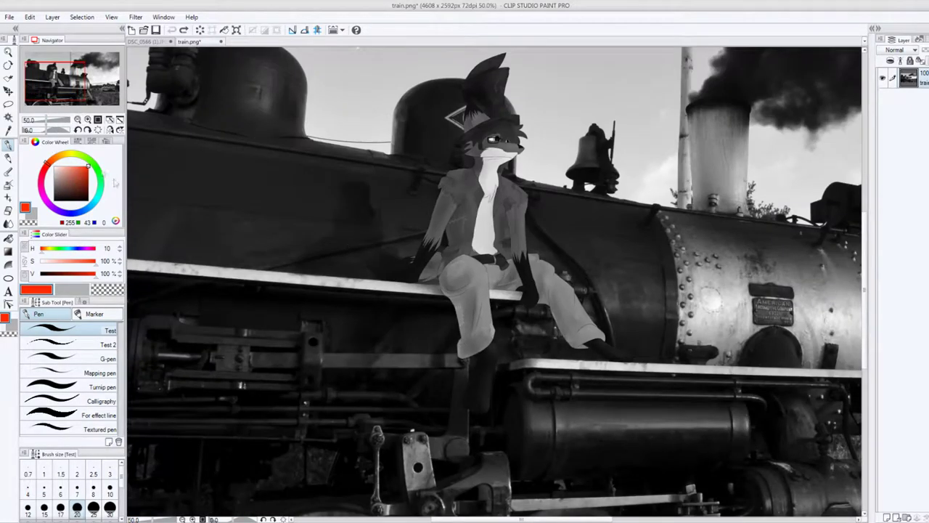
pyautogui.click(77, 120)
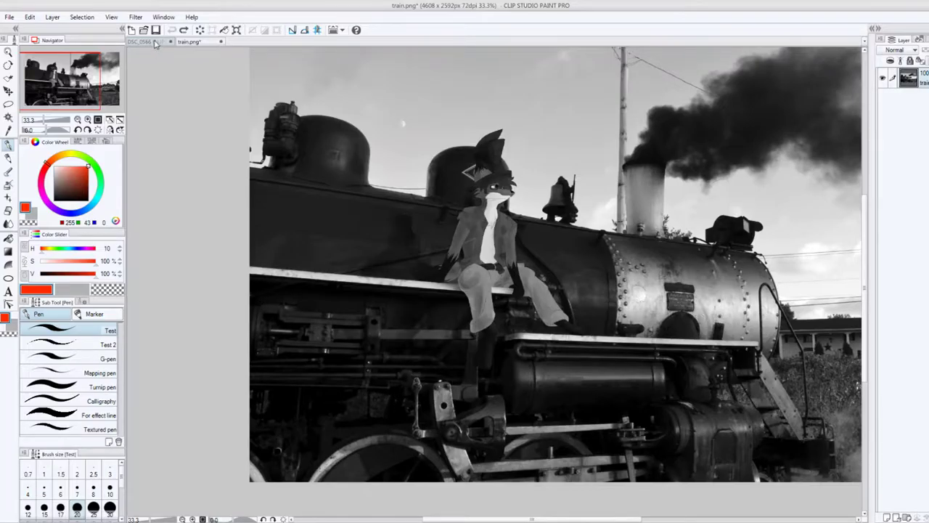
pyautogui.click(152, 42)
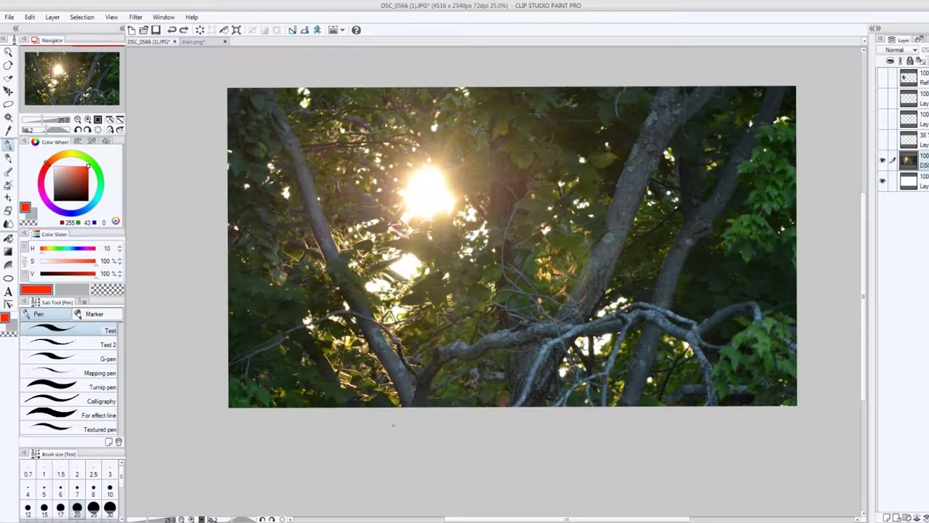
# - Sketch a red figure sitting on the branch, with head, torso, arms and legs
pyautogui.moveTo(508, 339); pyautogui.dragTo(503, 320)
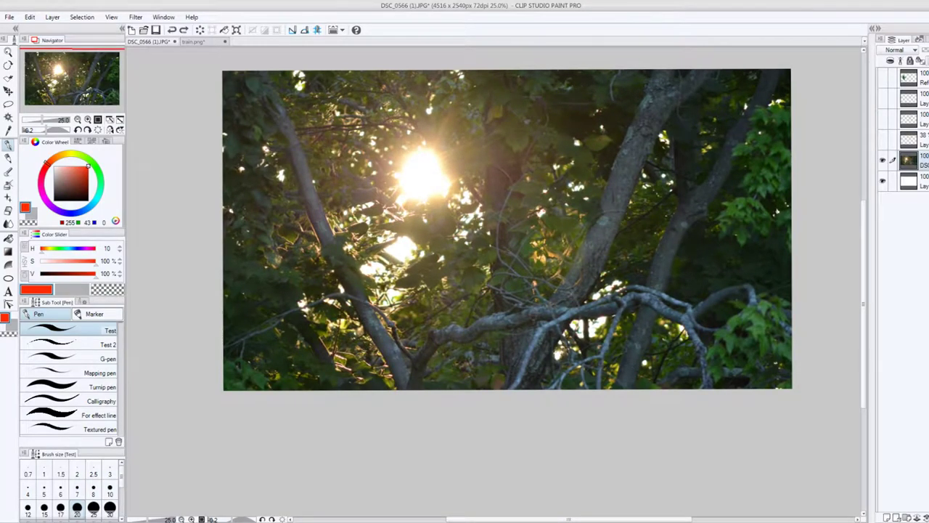
pyautogui.moveTo(472, 200)
pyautogui.mouseDown()
pyautogui.moveTo(504, 218)
pyautogui.moveTo(490, 247)
pyautogui.moveTo(511, 309)
pyautogui.mouseUp()
pyautogui.moveTo(500, 247)
pyautogui.mouseDown()
pyautogui.moveTo(466, 255)
pyautogui.moveTo(528, 275)
pyautogui.moveTo(508, 326)
pyautogui.moveTo(517, 373)
pyautogui.mouseUp()
pyautogui.moveTo(481, 315)
pyautogui.mouseDown()
pyautogui.moveTo(508, 368)
pyautogui.moveTo(520, 326)
pyautogui.moveTo(514, 379)
pyautogui.mouseUp()
pyautogui.moveTo(513, 296); pyautogui.dragTo(556, 367)
pyautogui.moveTo(517, 244); pyautogui.dragTo(539, 257)
pyautogui.moveTo(537, 245); pyautogui.dragTo(570, 298)
pyautogui.moveTo(536, 255); pyautogui.dragTo(572, 319)
pyautogui.moveTo(465, 254); pyautogui.dragTo(458, 270)
pyautogui.moveTo(455, 267); pyautogui.dragTo(466, 328)
pyautogui.moveTo(465, 296)
pyautogui.mouseDown()
pyautogui.moveTo(475, 324)
pyautogui.moveTo(527, 308)
pyautogui.moveTo(536, 279)
pyautogui.mouseUp()
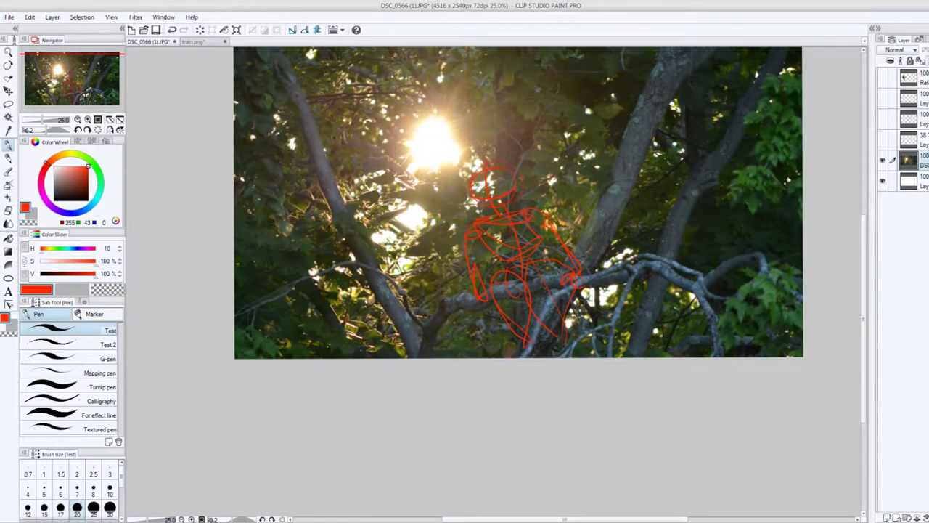
# - Undo every stroke of the seated figure sketch
pyautogui.hotkey('ctrl', 'z')
pyautogui.moveTo(451, 392); pyautogui.dragTo(425, 433)
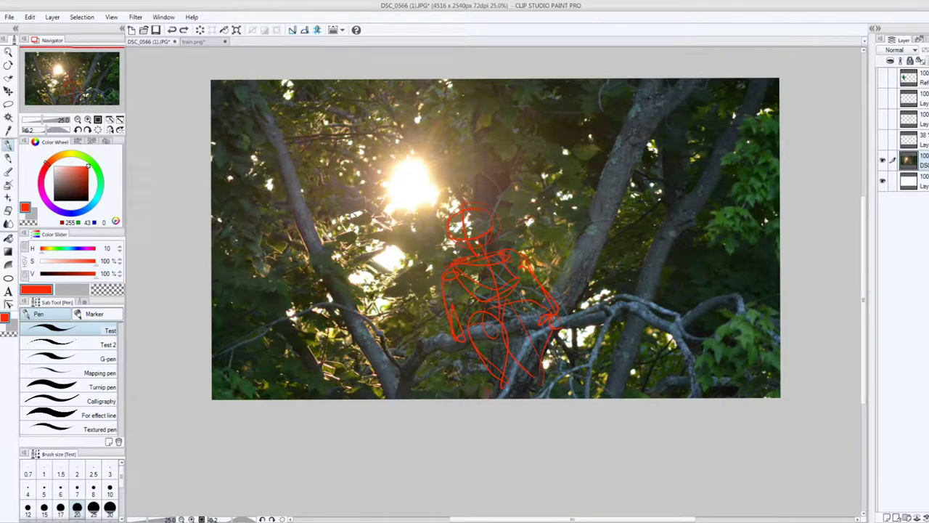
pyautogui.hotkey('ctrl', 'z')
pyautogui.hotkey('ctrl', 'z')
pyautogui.hotkey('ctrl', 'z')
pyautogui.hotkey('ctrl', 'z')
pyautogui.hotkey('ctrl', 'z')
pyautogui.hotkey('ctrl', 'z')
pyautogui.hotkey('ctrl', 'z')
pyautogui.hotkey('ctrl', 'z')
pyautogui.hotkey('ctrl', 'z')
pyautogui.hotkey('ctrl', 'z')
pyautogui.hotkey('ctrl', 'z')
pyautogui.hotkey('ctrl', 'z')
pyautogui.hotkey('ctrl', 'z')
pyautogui.hotkey('ctrl', 'z')
pyautogui.hotkey('ctrl', 'z')
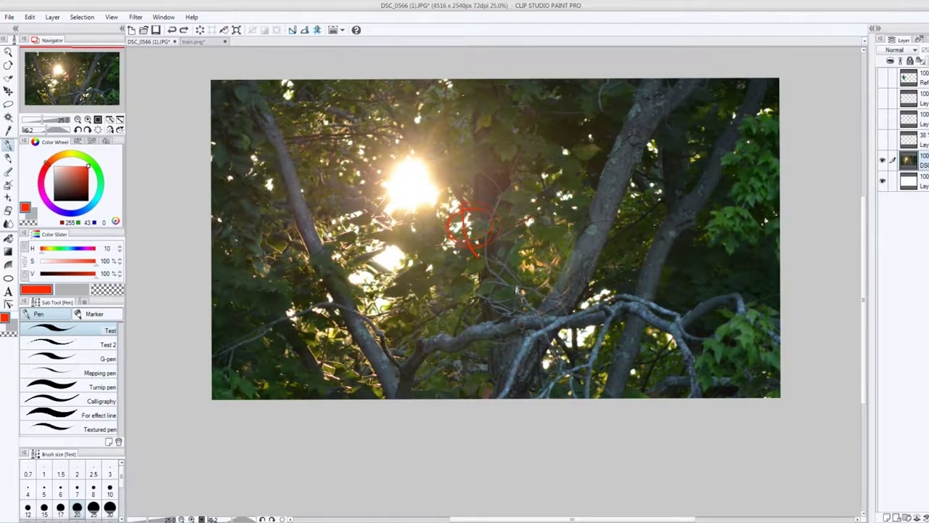
pyautogui.hotkey('ctrl', 'z')
# - Sketch a front-facing figure on the branch with a round head, spine line, boxy torso, pelvis and bent legs
pyautogui.moveTo(491, 229); pyautogui.dragTo(494, 196)
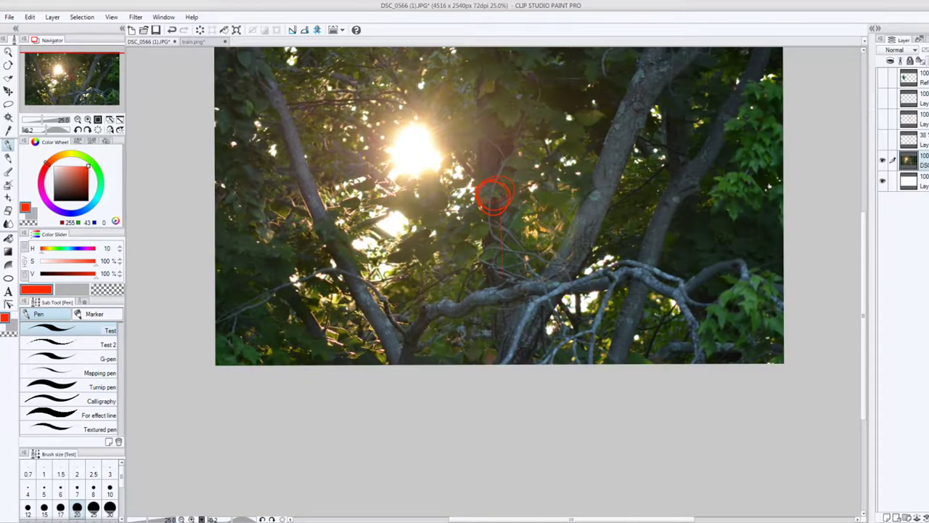
pyautogui.moveTo(482, 218)
pyautogui.mouseDown()
pyautogui.moveTo(522, 215)
pyautogui.moveTo(483, 257)
pyautogui.moveTo(517, 248)
pyautogui.mouseUp()
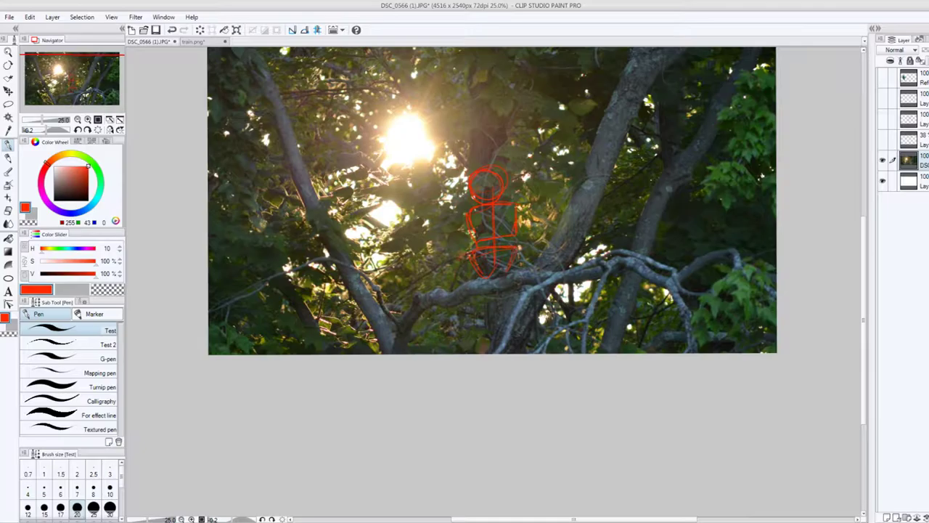
pyautogui.moveTo(486, 255)
pyautogui.mouseDown()
pyautogui.moveTo(478, 320)
pyautogui.moveTo(459, 300)
pyautogui.moveTo(480, 329)
pyautogui.moveTo(524, 261)
pyautogui.mouseUp()
pyautogui.moveTo(490, 260); pyautogui.dragTo(497, 314)
pyautogui.moveTo(511, 308); pyautogui.dragTo(504, 307)
pyautogui.moveTo(510, 264)
pyautogui.mouseDown()
pyautogui.moveTo(484, 270)
pyautogui.moveTo(465, 322)
pyautogui.mouseUp()
pyautogui.moveTo(488, 229); pyautogui.dragTo(485, 228)
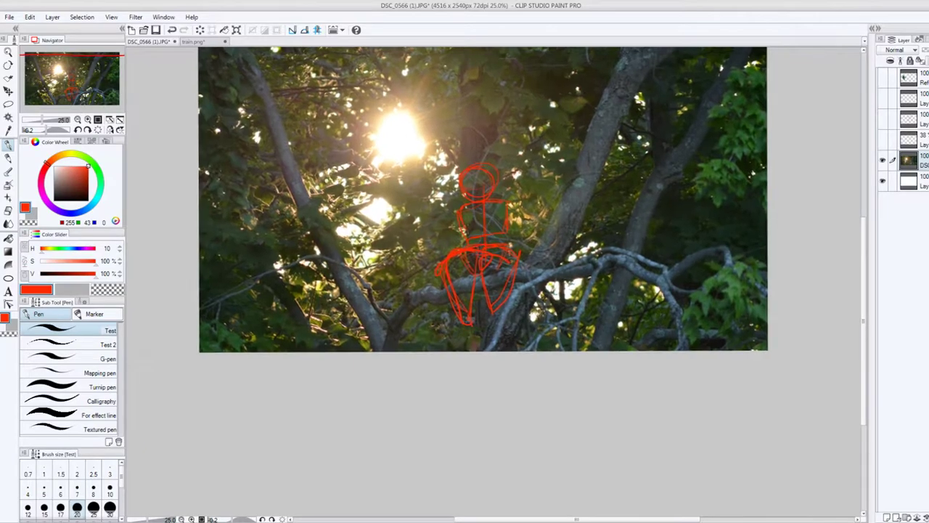
# - Add shoulders, arms reaching down to the branch and head details to the figure sketch
pyautogui.moveTo(475, 197)
pyautogui.mouseDown()
pyautogui.moveTo(497, 199)
pyautogui.moveTo(506, 219)
pyautogui.mouseUp()
pyautogui.moveTo(452, 228)
pyautogui.mouseDown()
pyautogui.moveTo(427, 283)
pyautogui.moveTo(431, 308)
pyautogui.moveTo(451, 294)
pyautogui.moveTo(502, 297)
pyautogui.mouseUp()
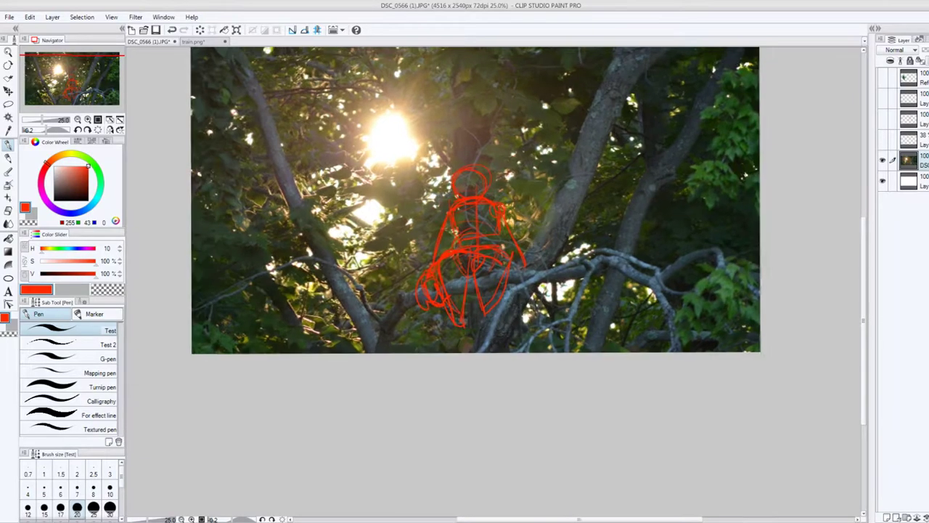
pyautogui.moveTo(475, 143); pyautogui.dragTo(474, 135)
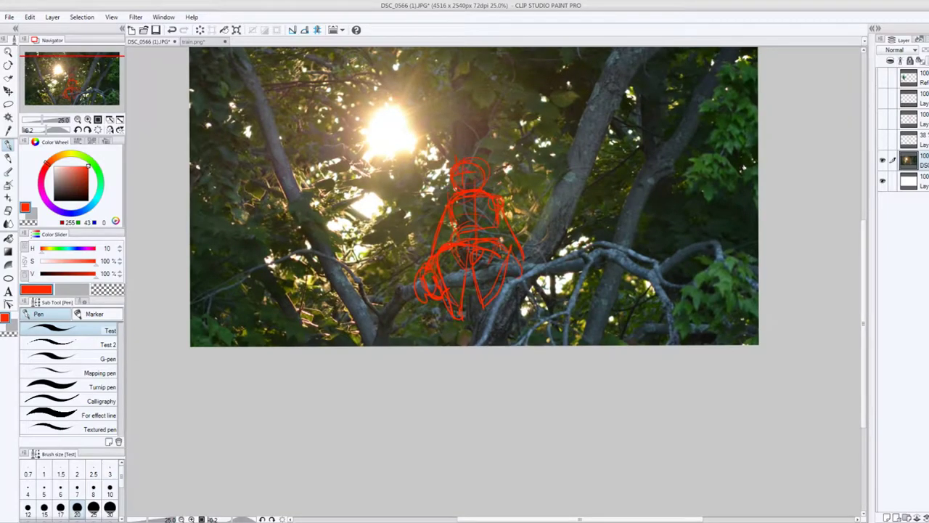
pyautogui.moveTo(479, 161); pyautogui.dragTo(477, 174)
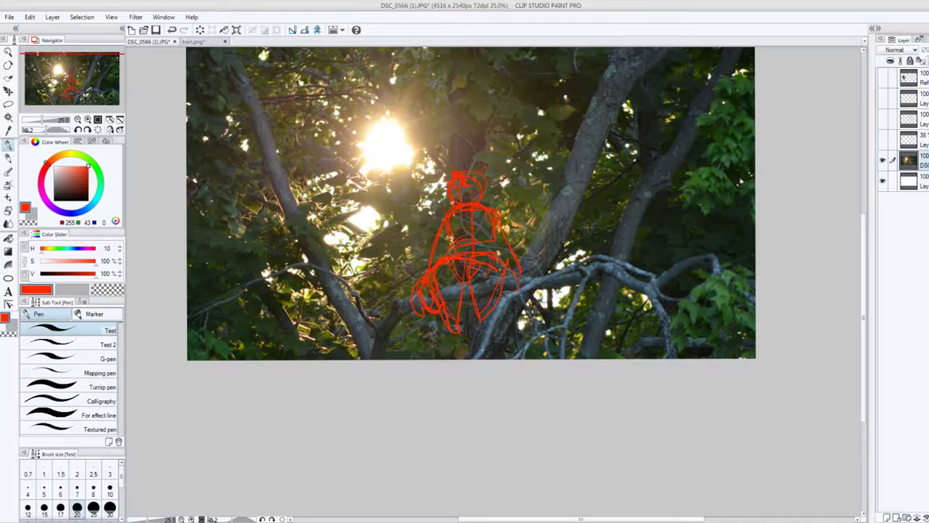
pyautogui.moveTo(482, 232); pyautogui.dragTo(485, 241)
# - Undo the arm and head detail strokes of the front-facing figure
pyautogui.hotkey('ctrl', 'z')
pyautogui.hotkey('ctrl', 'z')
pyautogui.hotkey('ctrl', 'z')
pyautogui.hotkey('ctrl', 'z')
pyautogui.hotkey('ctrl', 'z')
pyautogui.hotkey('ctrl', 'z')
pyautogui.hotkey('ctrl', 'z')
pyautogui.hotkey('ctrl', 'z')
pyautogui.hotkey('ctrl', 'z')
pyautogui.hotkey('ctrl', 'z')
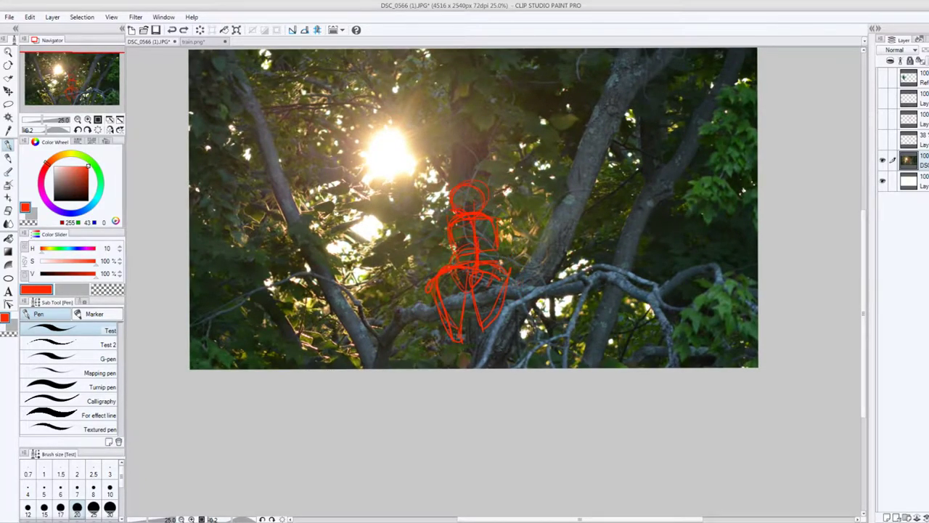
# - Rough in an alternative head leaning forward over the figure's chest
pyautogui.moveTo(446, 229)
pyautogui.mouseDown()
pyautogui.moveTo(471, 205)
pyautogui.moveTo(439, 230)
pyautogui.mouseUp()
pyautogui.moveTo(497, 251); pyautogui.dragTo(497, 253)
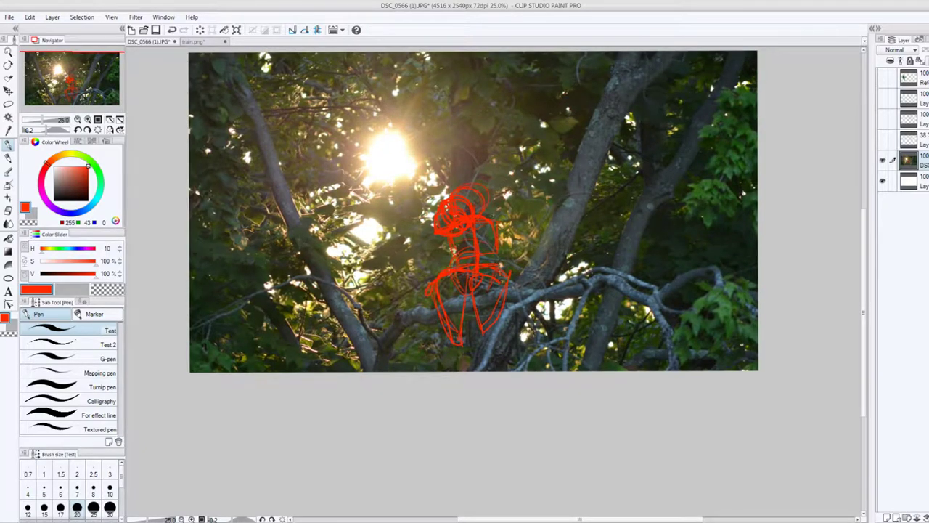
pyautogui.moveTo(502, 187)
pyautogui.mouseDown()
pyautogui.moveTo(486, 169)
pyautogui.moveTo(502, 186)
pyautogui.mouseUp()
pyautogui.moveTo(477, 285); pyautogui.dragTo(441, 305)
# - Undo the alternative head and all remaining red strokes of the figure on the tree photo
pyautogui.hotkey('ctrl', 'z')
pyautogui.hotkey('ctrl', 'z')
pyautogui.hotkey('ctrl', 'z')
pyautogui.hotkey('ctrl', 'z')
pyautogui.hotkey('ctrl', 'z')
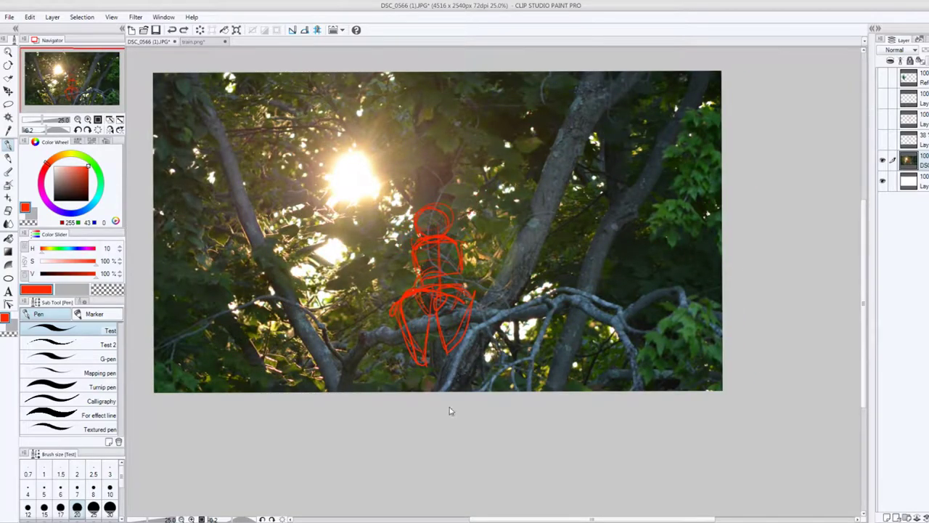
pyautogui.hotkey('ctrl', 'z')
pyautogui.hotkey('ctrl', 'z')
pyautogui.hotkey('ctrl', 'z')
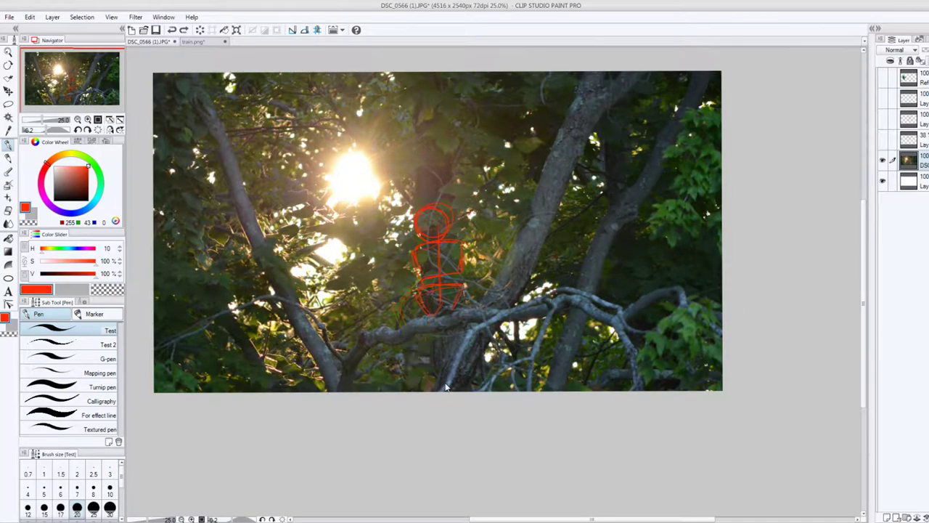
pyautogui.hotkey('ctrl', 'z')
pyautogui.hotkey('ctrl', 'z')
pyautogui.hotkey('ctrl', 'z')
pyautogui.hotkey('ctrl', 'z')
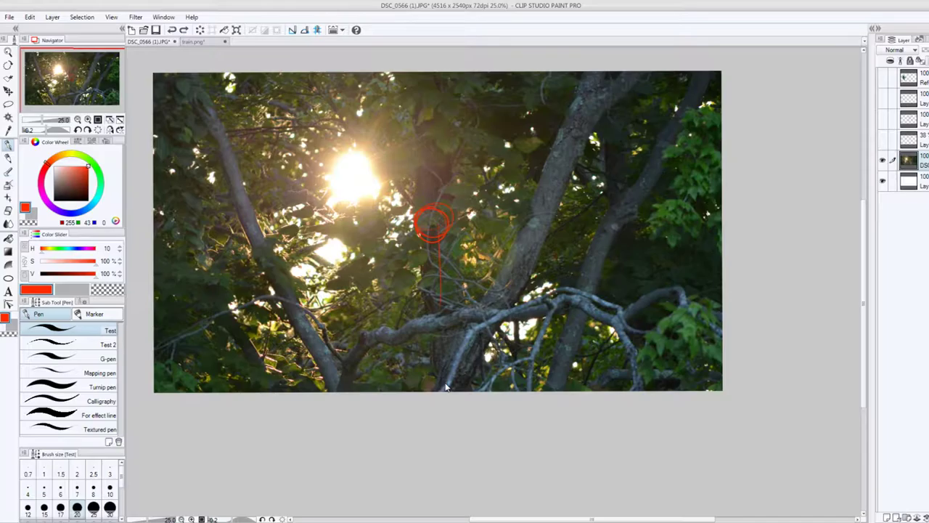
pyautogui.moveTo(454, 238); pyautogui.dragTo(361, 330)
pyautogui.hotkey('ctrl', 'z')
# - Try the Darker pencil as the drawing tool and switch to the Sketch watercolor brush
pyautogui.click(78, 121)
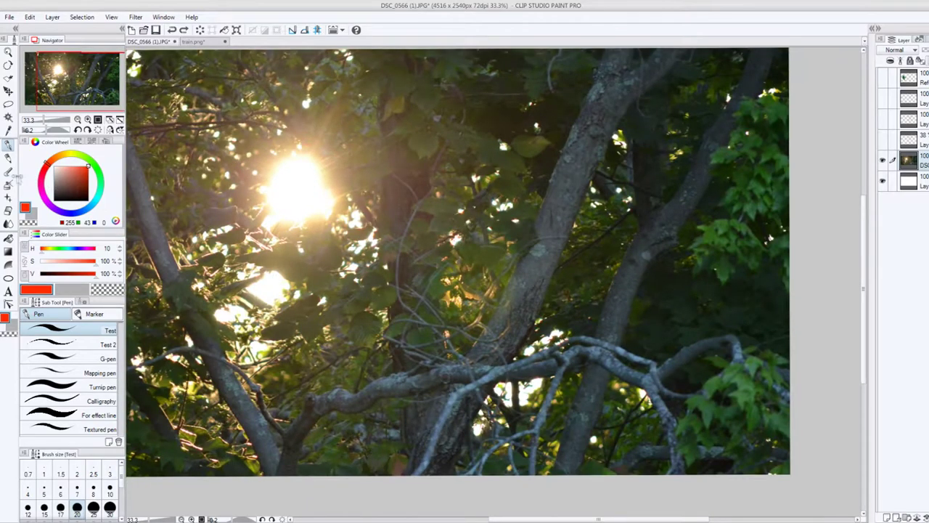
pyautogui.click(7, 158)
pyautogui.moveTo(463, 169); pyautogui.dragTo(468, 178)
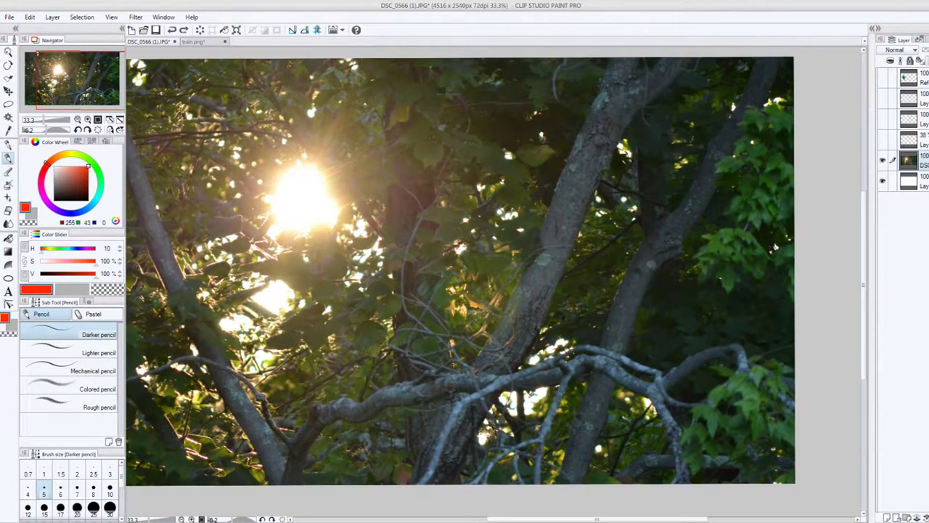
pyautogui.click(8, 171)
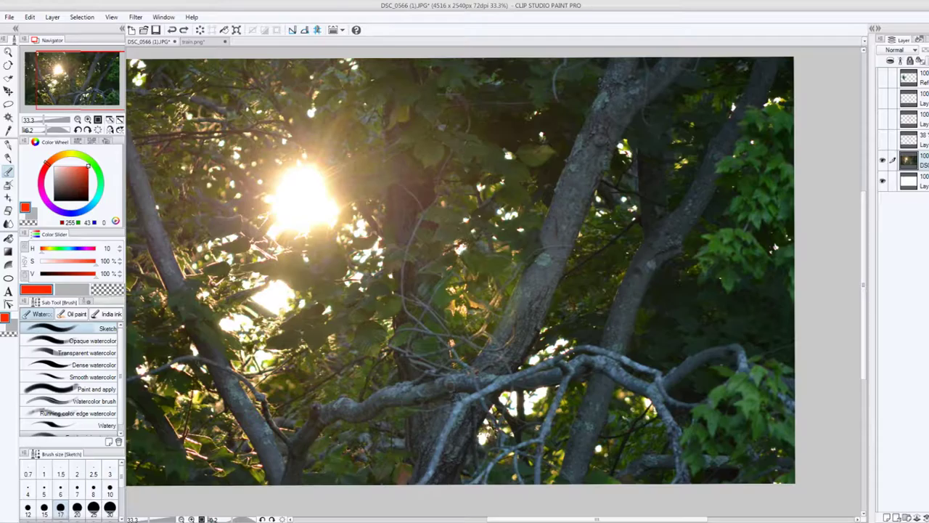
# - Add a new layer directly above the tree photo for the figure sketch
pyautogui.click(886, 517)
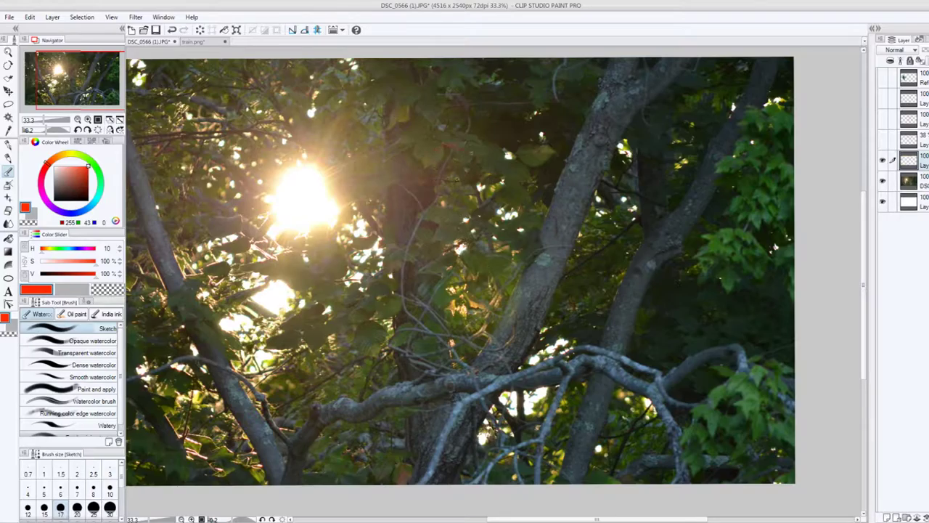
pyautogui.moveTo(458, 149)
pyautogui.mouseDown()
pyautogui.moveTo(478, 151)
pyautogui.moveTo(484, 129)
pyautogui.mouseUp()
pyautogui.hotkey('ctrl', 'z')
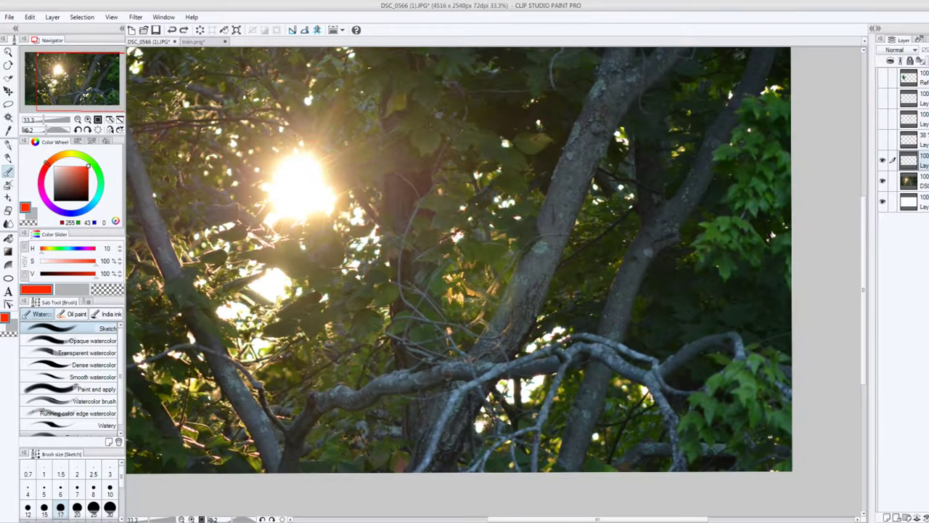
pyautogui.moveTo(465, 363); pyautogui.dragTo(509, 286)
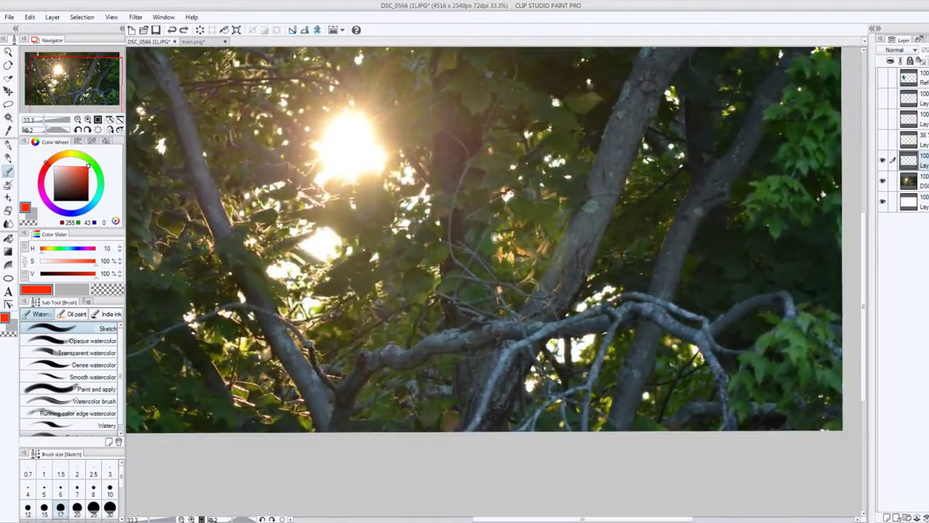
pyautogui.moveTo(463, 303); pyautogui.dragTo(443, 329)
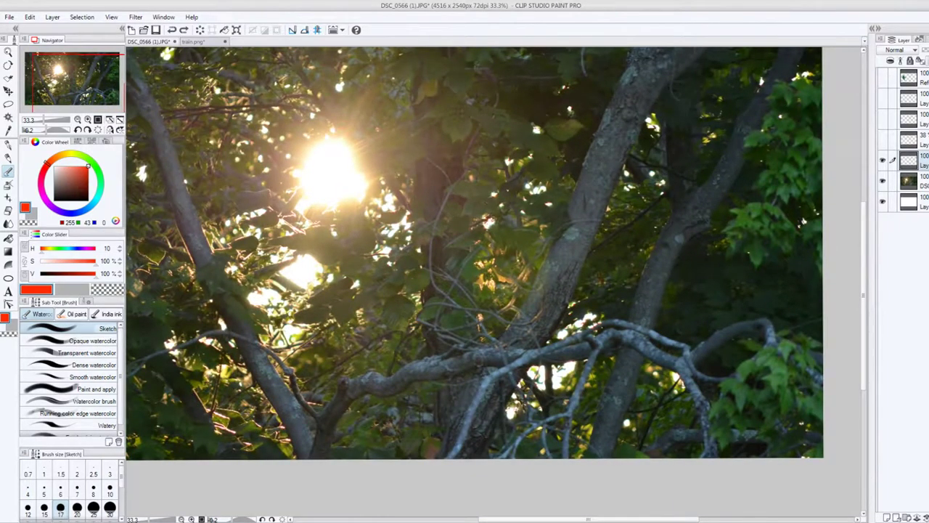
pyautogui.moveTo(437, 236); pyautogui.dragTo(437, 273)
pyautogui.moveTo(442, 360)
pyautogui.mouseDown()
pyautogui.moveTo(446, 391)
pyautogui.moveTo(476, 368)
pyautogui.moveTo(397, 386)
pyautogui.moveTo(450, 358)
pyautogui.mouseUp()
pyautogui.hotkey('ctrl', 'z')
pyautogui.hotkey('ctrl', 'z')
pyautogui.hotkey('ctrl', 'z')
pyautogui.hotkey('ctrl', 'z')
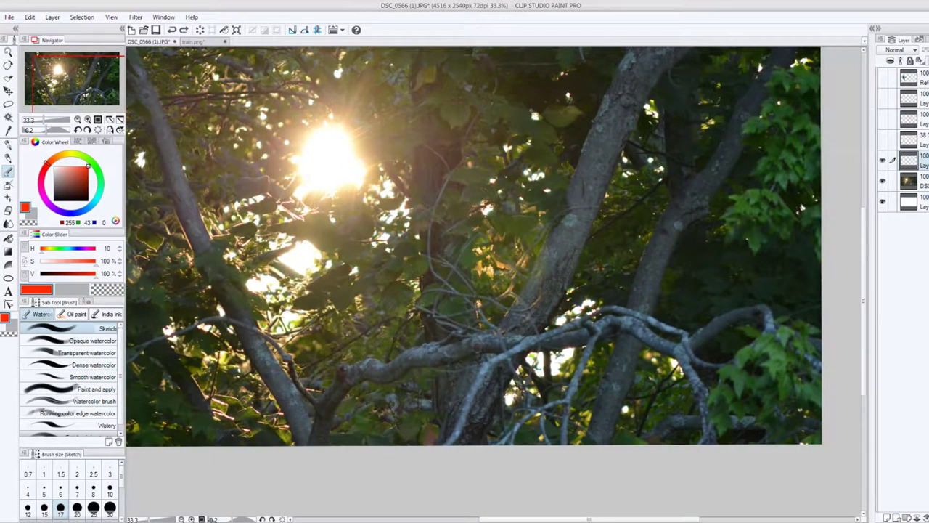
pyautogui.click(8, 158)
pyautogui.press('b')
pyautogui.moveTo(432, 311)
pyautogui.mouseDown()
pyautogui.moveTo(442, 319)
pyautogui.moveTo(461, 282)
pyautogui.moveTo(434, 280)
pyautogui.mouseUp()
pyautogui.moveTo(617, 281); pyautogui.dragTo(456, 386)
pyautogui.moveTo(623, 290)
pyautogui.mouseDown()
pyautogui.moveTo(504, 338)
pyautogui.moveTo(460, 407)
pyautogui.moveTo(571, 402)
pyautogui.mouseUp()
pyautogui.moveTo(578, 368); pyautogui.dragTo(512, 412)
pyautogui.hotkey('ctrl', 'z')
pyautogui.hotkey('ctrl', 'z')
pyautogui.hotkey('ctrl', 'z')
pyautogui.hotkey('ctrl', 'z')
pyautogui.hotkey('ctrl', 'z')
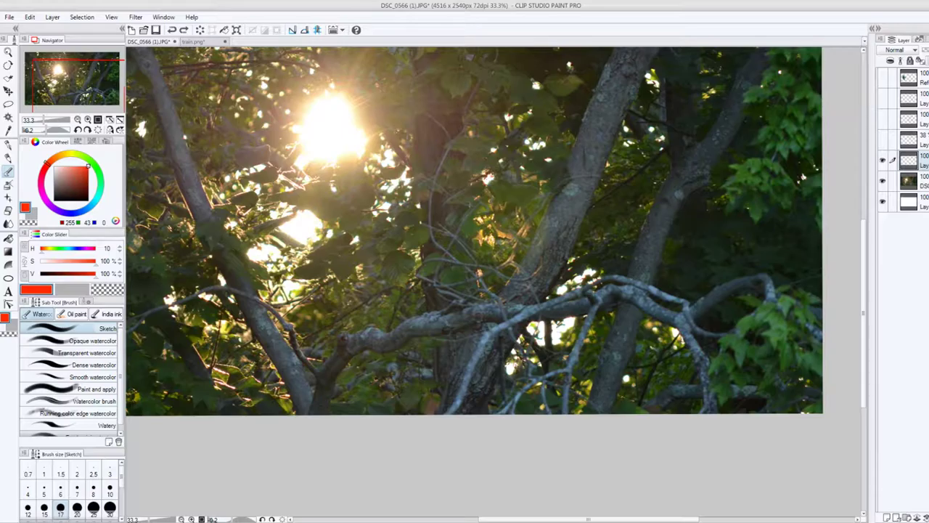
# - Sketch a round head above the branch with a curved spine line running down to it
pyautogui.scroll(1, 476, 238)
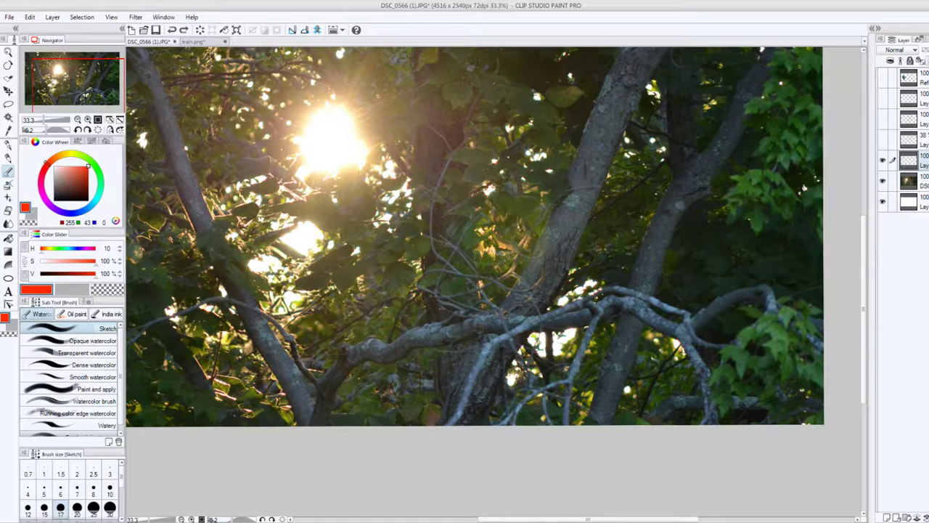
pyautogui.moveTo(441, 197); pyautogui.dragTo(454, 311)
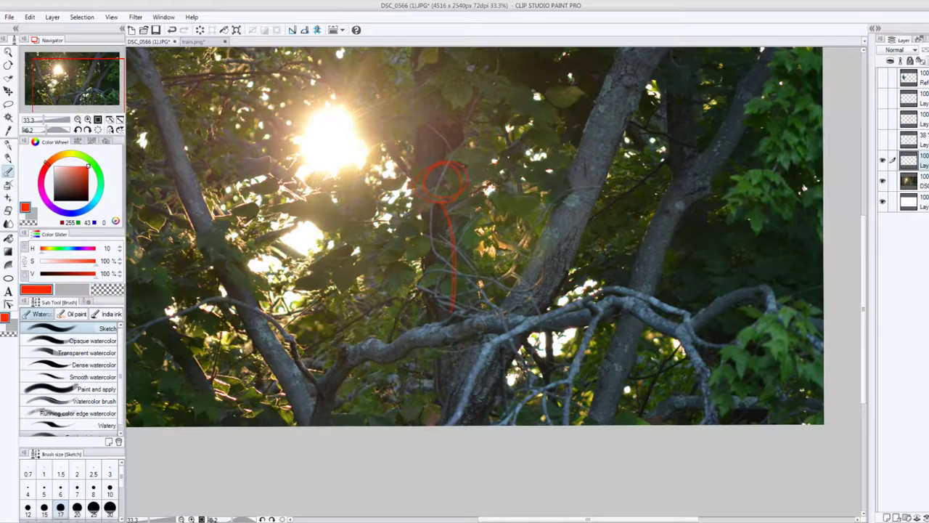
pyautogui.hotkey('ctrl', 'z')
pyautogui.moveTo(437, 164)
pyautogui.mouseDown()
pyautogui.moveTo(440, 209)
pyautogui.moveTo(419, 211)
pyautogui.mouseUp()
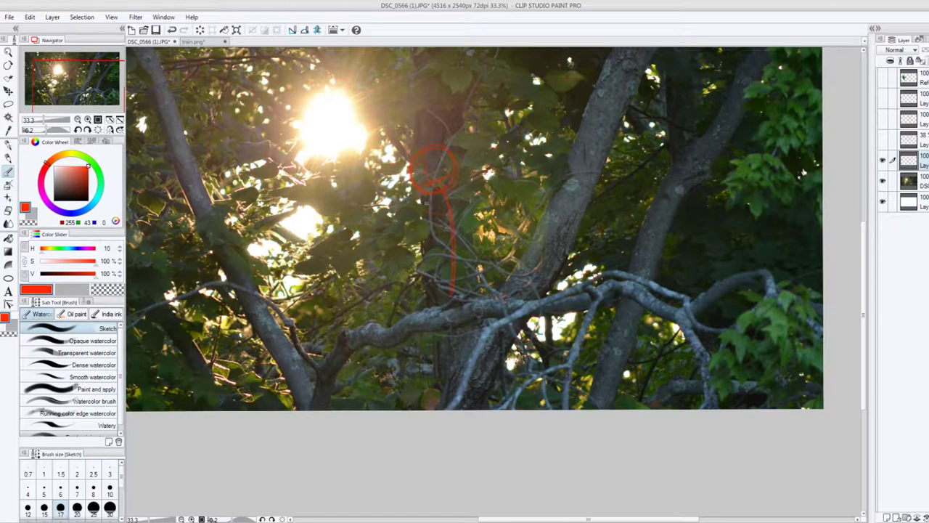
pyautogui.hotkey('ctrl', 'y')
# - Block in the figure's ribcage, shoulder line and shoulder joints around the upper spine
pyautogui.moveTo(444, 194); pyautogui.dragTo(417, 211)
pyautogui.hotkey('ctrl', 'y')
pyautogui.hotkey('ctrl', 'y')
pyautogui.moveTo(455, 232)
pyautogui.mouseDown()
pyautogui.moveTo(471, 231)
pyautogui.moveTo(484, 206)
pyautogui.mouseUp()
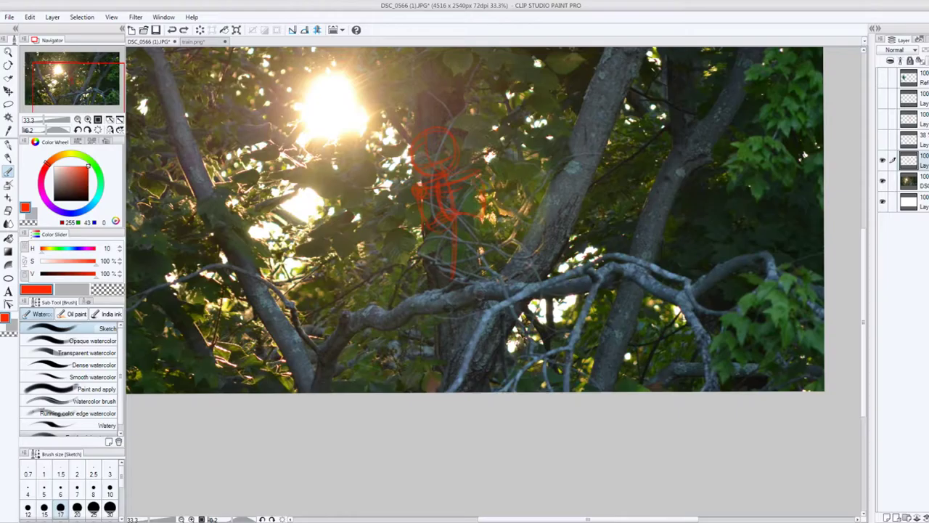
pyautogui.scroll(-1, 475, 228)
pyautogui.moveTo(411, 176); pyautogui.dragTo(407, 184)
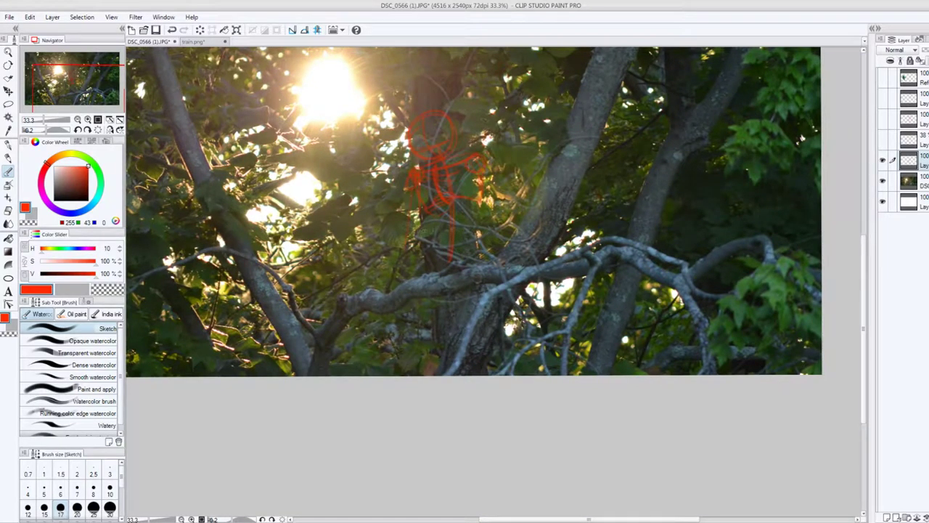
# - Rough in the pelvis resting on the branch and a foreshortened thigh with a round knee
pyautogui.moveTo(454, 235)
pyautogui.mouseDown()
pyautogui.moveTo(423, 240)
pyautogui.moveTo(482, 240)
pyautogui.mouseUp()
pyautogui.hotkey('ctrl', 'y')
pyautogui.moveTo(420, 239)
pyautogui.mouseDown()
pyautogui.moveTo(474, 265)
pyautogui.moveTo(474, 241)
pyautogui.moveTo(463, 251)
pyautogui.mouseUp()
pyautogui.hotkey('ctrl', 'z')
pyautogui.moveTo(467, 227)
pyautogui.mouseDown()
pyautogui.moveTo(467, 238)
pyautogui.moveTo(465, 228)
pyautogui.mouseUp()
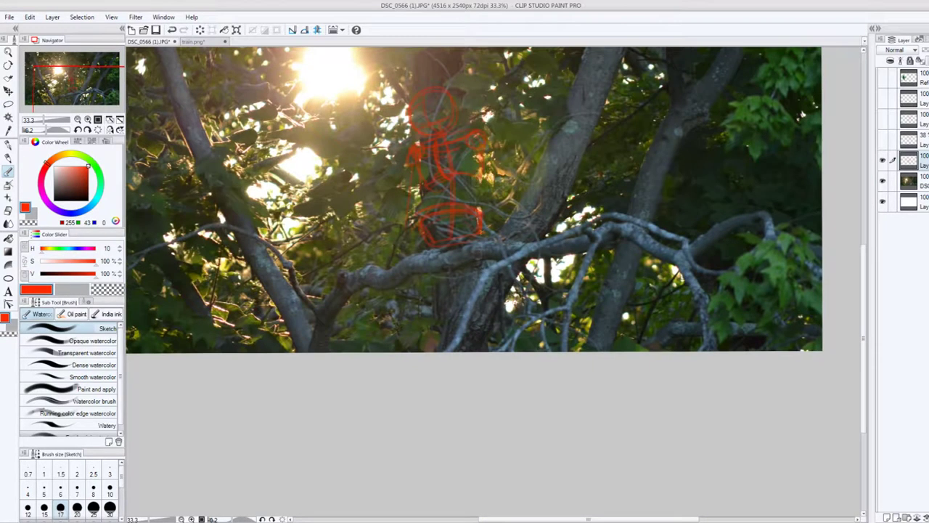
pyautogui.hotkey('ctrl', 'z')
pyautogui.moveTo(454, 218)
pyautogui.mouseDown()
pyautogui.moveTo(469, 219)
pyautogui.moveTo(435, 244)
pyautogui.moveTo(462, 215)
pyautogui.moveTo(396, 246)
pyautogui.moveTo(383, 229)
pyautogui.mouseUp()
pyautogui.moveTo(460, 227)
pyautogui.mouseDown()
pyautogui.moveTo(448, 238)
pyautogui.moveTo(445, 224)
pyautogui.mouseUp()
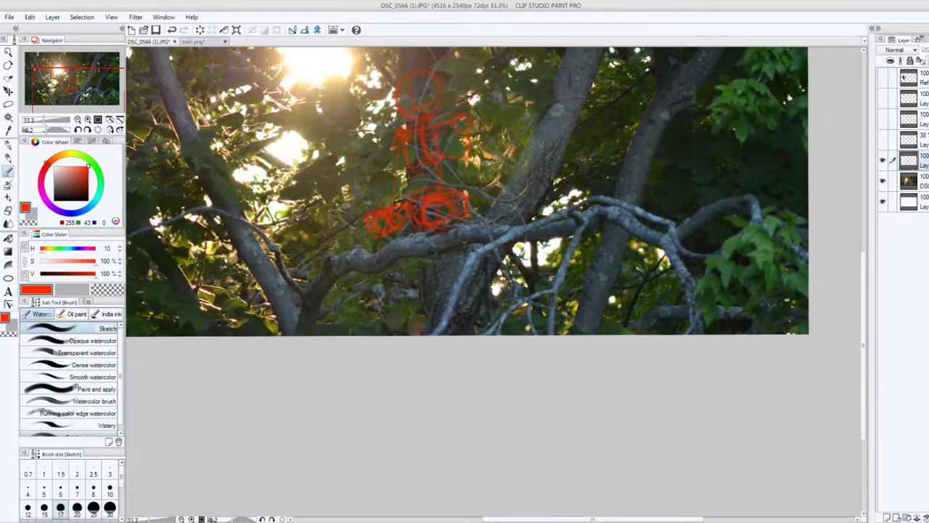
# - Sketch both lower legs hanging in front of the branch and end them with boxy feet
pyautogui.moveTo(382, 223); pyautogui.dragTo(386, 293)
pyautogui.moveTo(440, 210); pyautogui.dragTo(427, 286)
pyautogui.moveTo(432, 232); pyautogui.dragTo(422, 291)
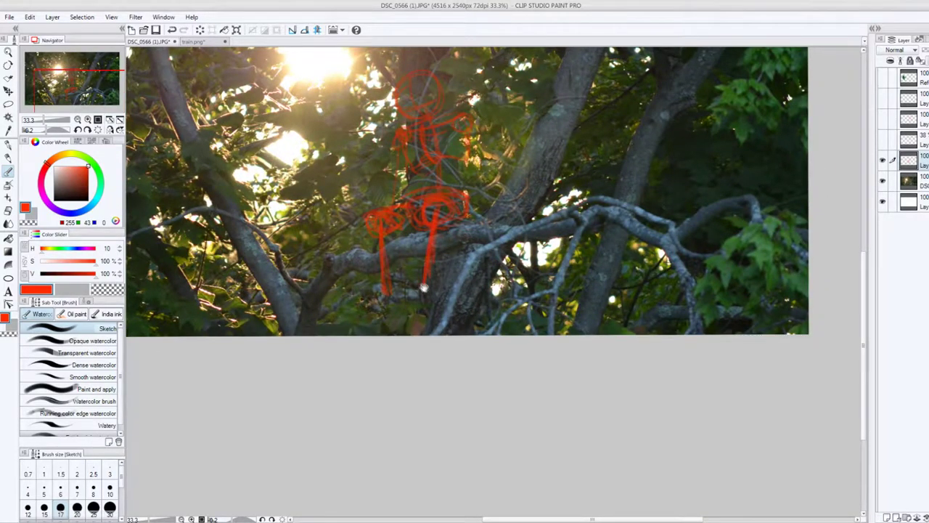
pyautogui.moveTo(465, 238); pyautogui.dragTo(469, 213)
pyautogui.moveTo(417, 228)
pyautogui.mouseDown()
pyautogui.moveTo(446, 224)
pyautogui.moveTo(455, 247)
pyautogui.moveTo(442, 263)
pyautogui.moveTo(415, 263)
pyautogui.mouseUp()
pyautogui.moveTo(392, 226)
pyautogui.mouseDown()
pyautogui.moveTo(407, 253)
pyautogui.moveTo(395, 265)
pyautogui.moveTo(417, 305)
pyautogui.mouseUp()
pyautogui.moveTo(433, 211); pyautogui.dragTo(442, 218)
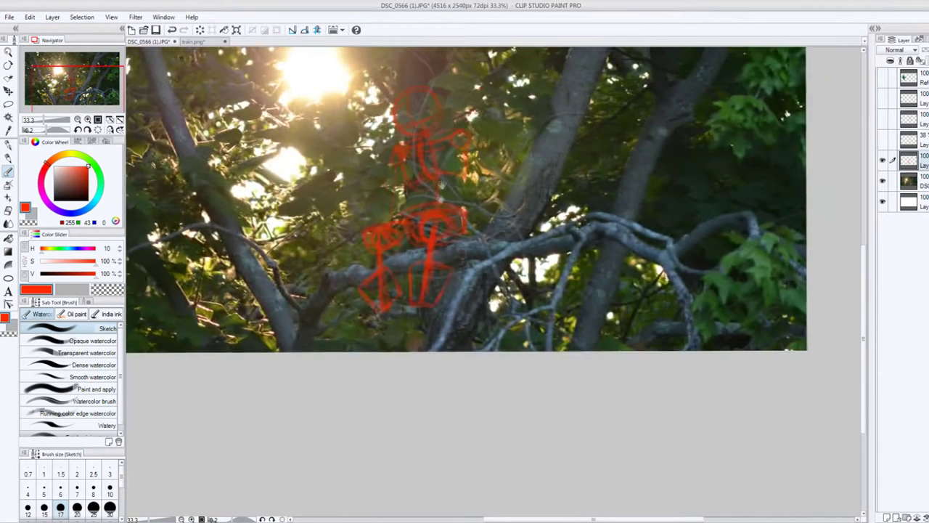
# - Draw both arms reaching down, one hand planted on the branch, and a tail curving down below it
pyautogui.moveTo(472, 161)
pyautogui.mouseDown()
pyautogui.moveTo(482, 232)
pyautogui.moveTo(468, 257)
pyautogui.moveTo(491, 232)
pyautogui.moveTo(490, 255)
pyautogui.mouseUp()
pyautogui.moveTo(398, 172); pyautogui.dragTo(387, 259)
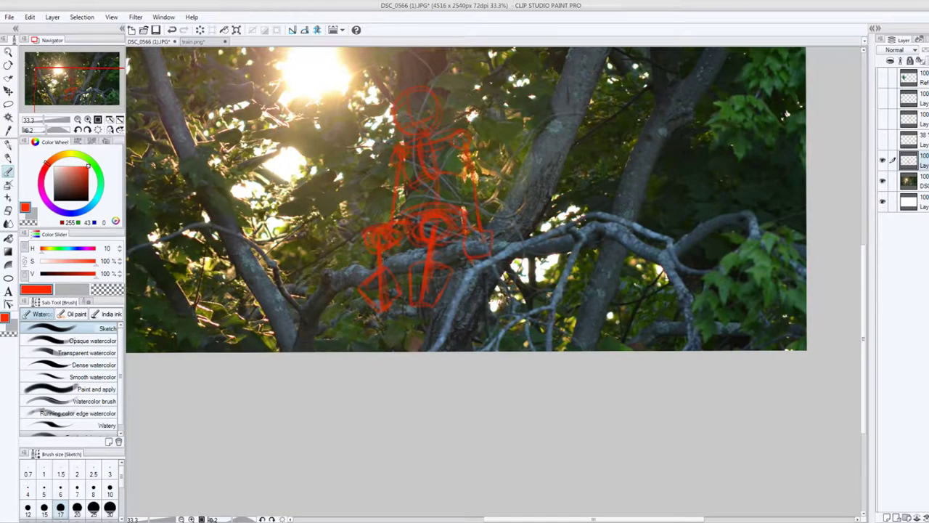
pyautogui.moveTo(486, 282); pyautogui.dragTo(442, 314)
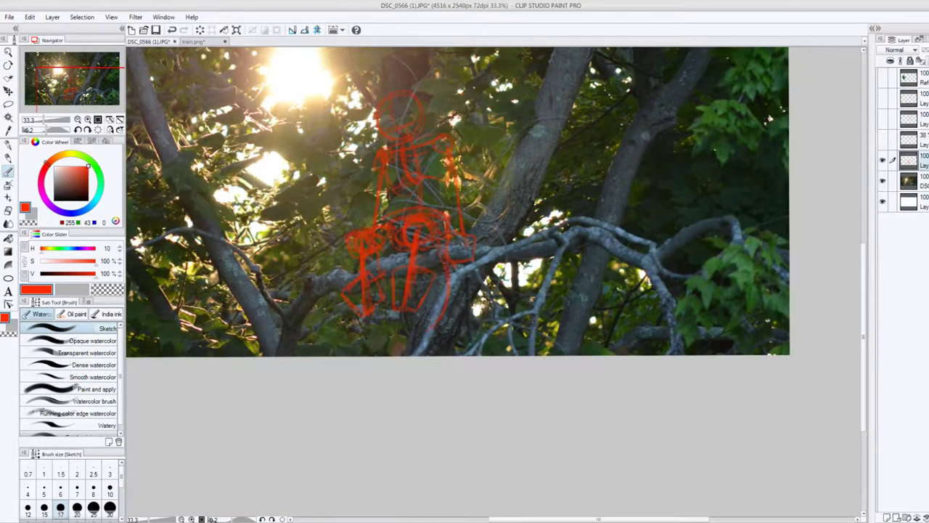
pyautogui.scroll(2, 443, 312)
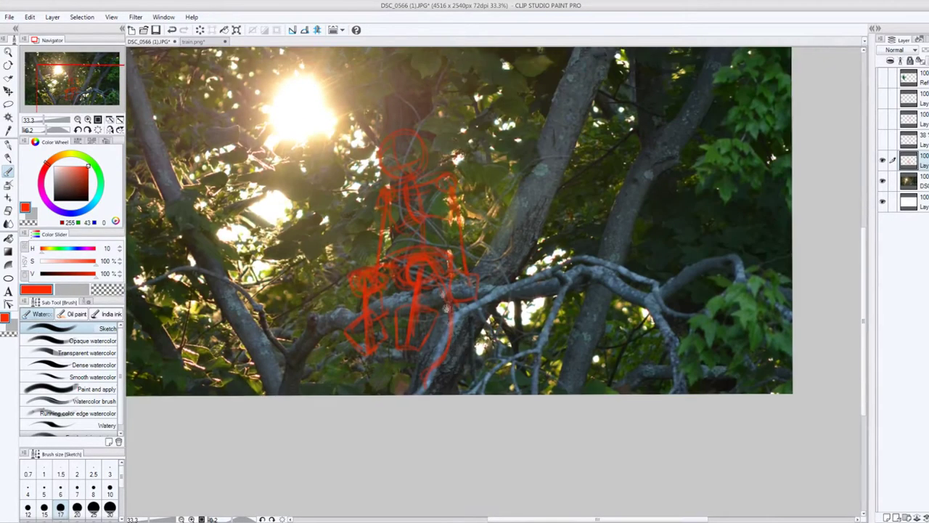
pyautogui.moveTo(446, 308); pyautogui.dragTo(464, 289)
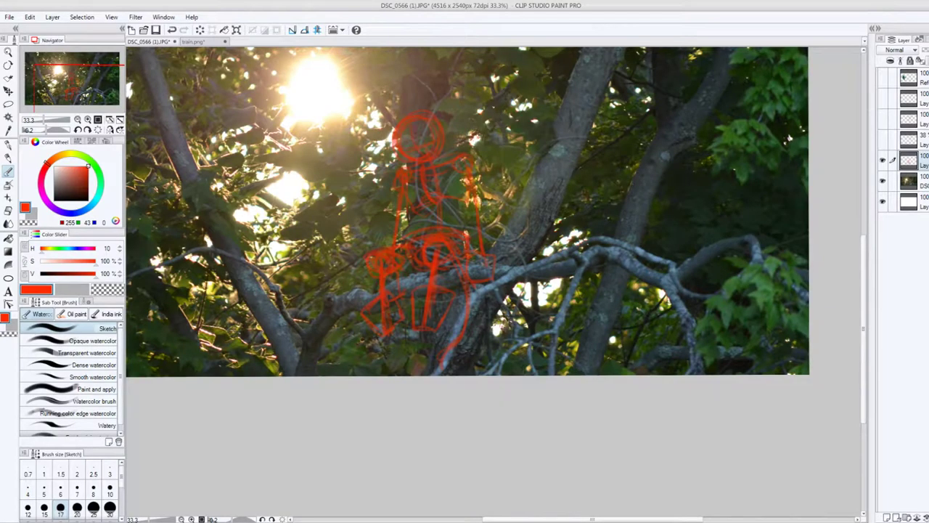
# - Build up the seated figure's thigh contours from the hips to the bent knees
pyautogui.hotkey('ctrl', '+')
pyautogui.hotkey('ctrl', '+')
pyautogui.moveTo(451, 218); pyautogui.dragTo(478, 317)
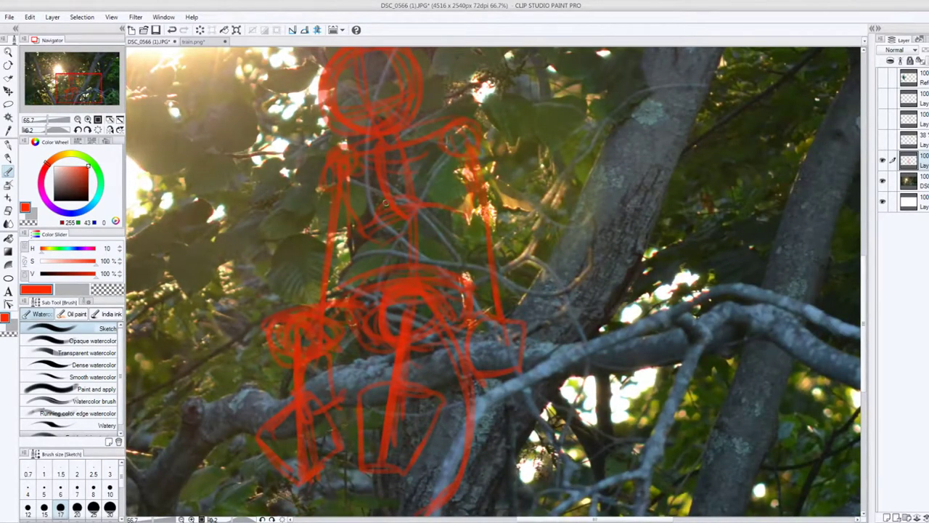
pyautogui.moveTo(397, 119); pyautogui.dragTo(416, 149)
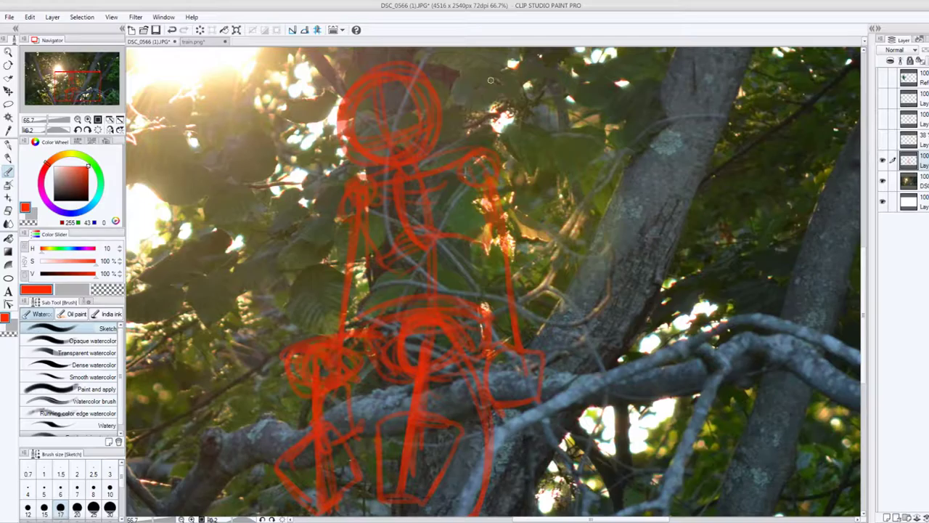
pyautogui.moveTo(490, 80); pyautogui.dragTo(500, 56)
pyautogui.click(414, 143)
pyautogui.hotkey('ctrl', 'z')
pyautogui.hotkey('ctrl', 'y')
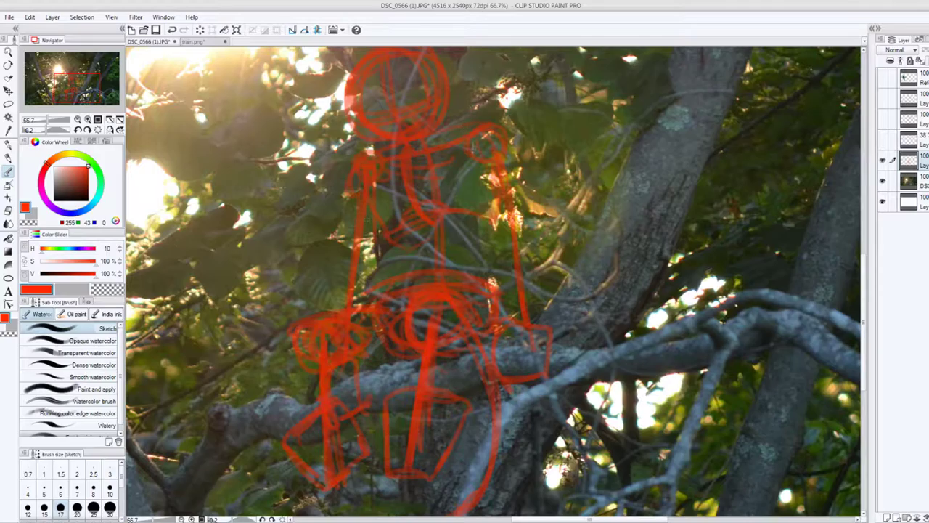
pyautogui.moveTo(457, 232); pyautogui.dragTo(458, 217)
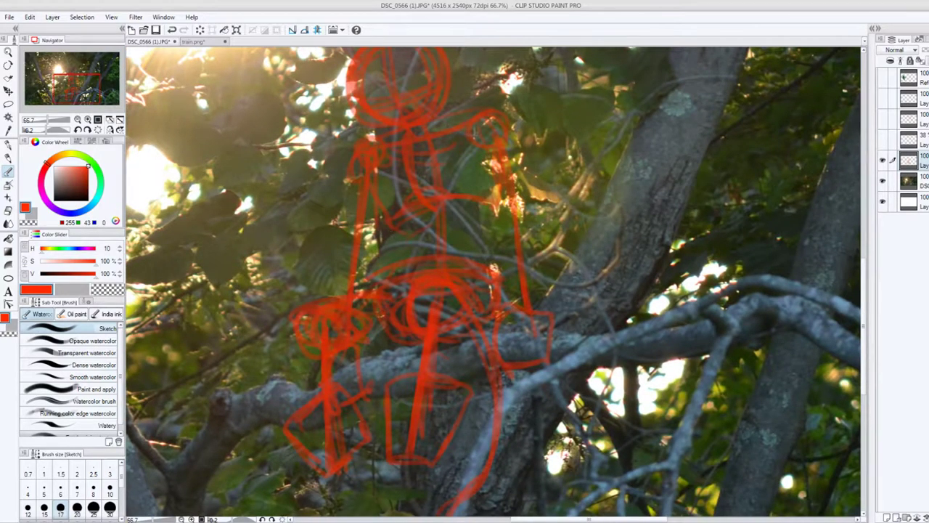
pyautogui.moveTo(479, 250); pyautogui.dragTo(501, 227)
pyautogui.moveTo(476, 295); pyautogui.dragTo(468, 259)
pyautogui.moveTo(424, 226)
pyautogui.mouseDown()
pyautogui.moveTo(412, 261)
pyautogui.moveTo(409, 247)
pyautogui.mouseUp()
pyautogui.moveTo(314, 256)
pyautogui.mouseDown()
pyautogui.moveTo(338, 233)
pyautogui.moveTo(403, 217)
pyautogui.mouseUp()
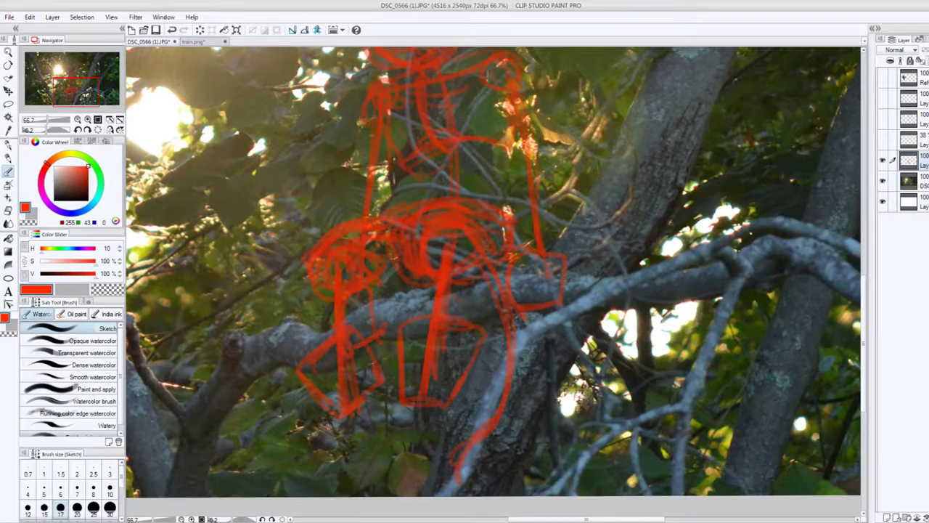
# - Outline the knees, lower legs and feet, changing the brush colour to a darker red (RGB 166, 32, 5)
pyautogui.scroll(-2, 367, 317)
pyautogui.moveTo(396, 212); pyautogui.dragTo(394, 327)
pyautogui.moveTo(397, 212)
pyautogui.mouseDown()
pyautogui.moveTo(317, 244)
pyautogui.moveTo(387, 218)
pyautogui.mouseUp()
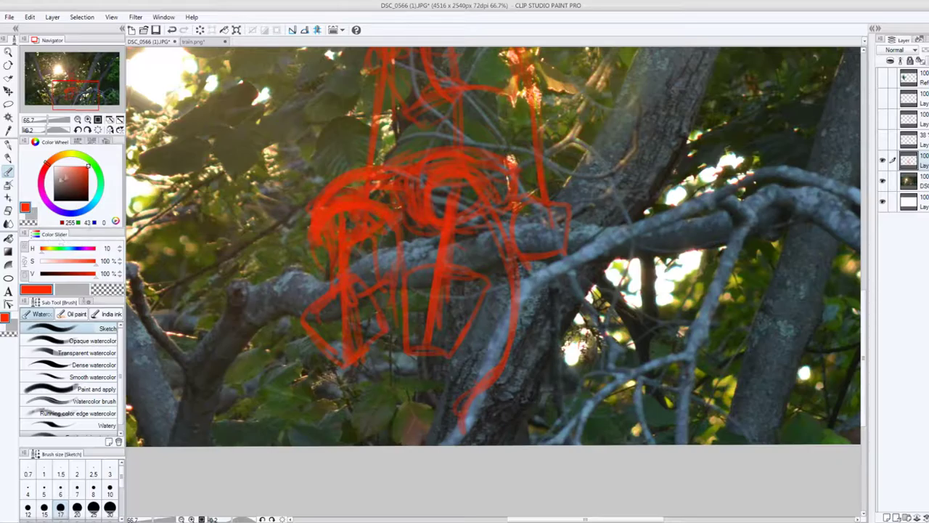
pyautogui.click(87, 178)
pyautogui.moveTo(317, 231)
pyautogui.mouseDown()
pyautogui.moveTo(370, 203)
pyautogui.moveTo(332, 191)
pyautogui.moveTo(387, 172)
pyautogui.mouseUp()
pyautogui.moveTo(427, 268); pyautogui.dragTo(415, 289)
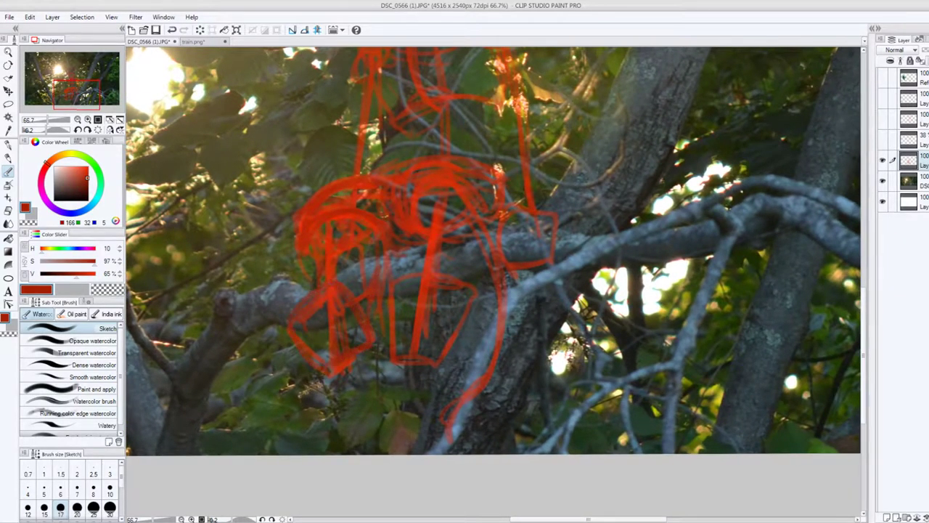
pyautogui.moveTo(398, 330); pyautogui.dragTo(376, 357)
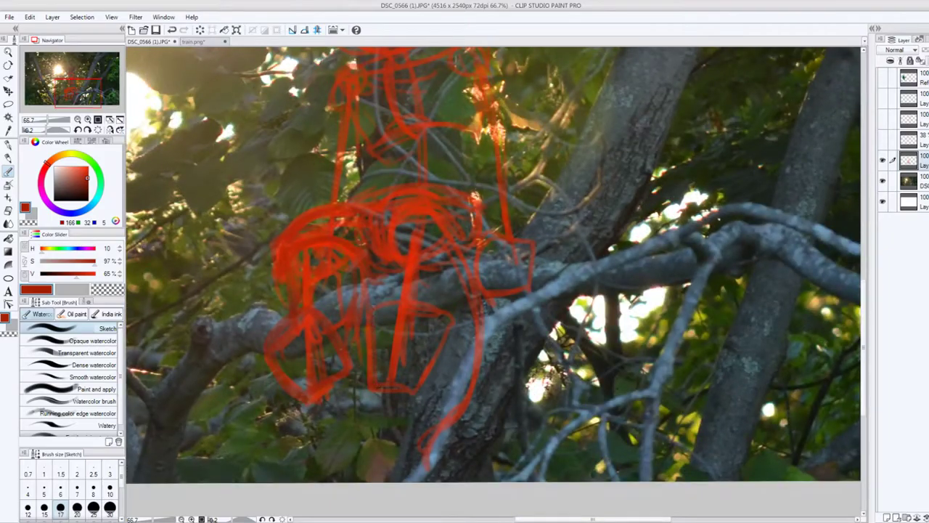
pyautogui.scroll(1, 403, 339)
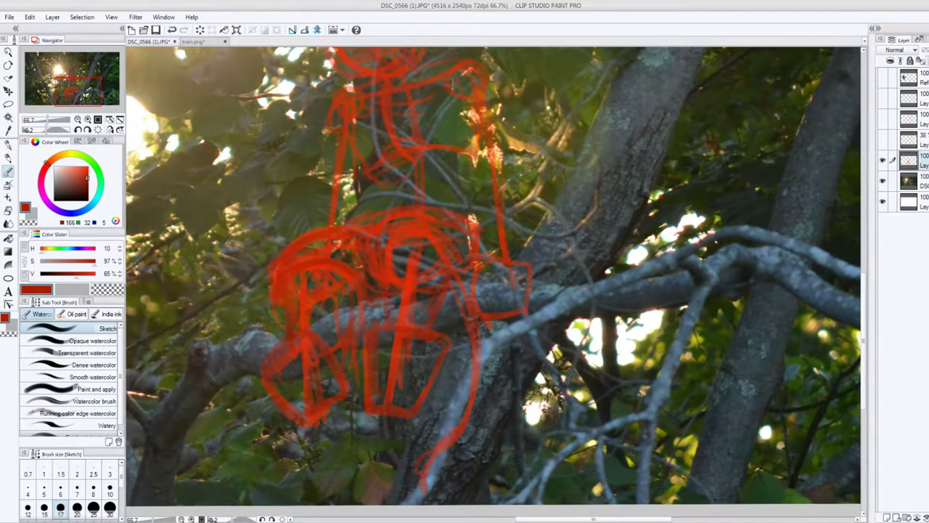
pyautogui.scroll(2, 427, 327)
pyautogui.moveTo(387, 290); pyautogui.dragTo(420, 301)
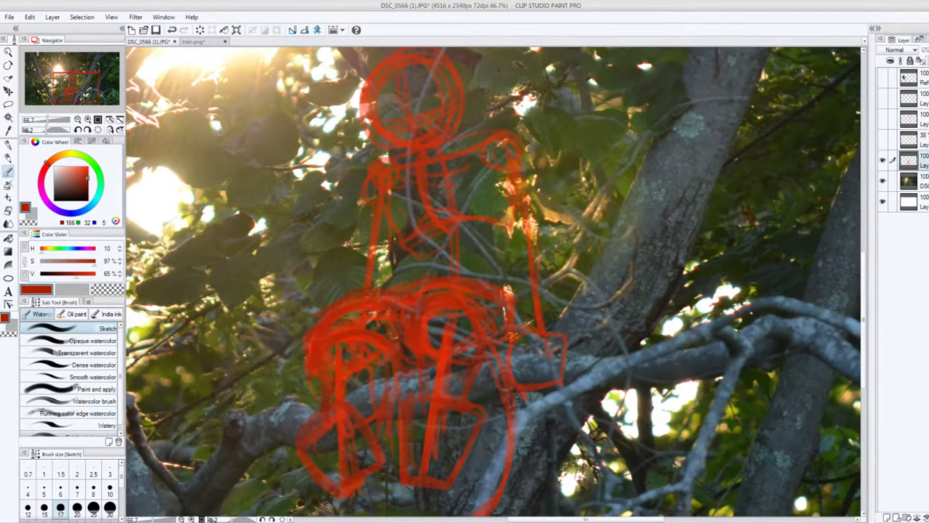
# - Outline the torso down to the waist and thicken both arms, rounding the hand on the branch
pyautogui.moveTo(541, 297); pyautogui.dragTo(534, 291)
pyautogui.moveTo(496, 220); pyautogui.dragTo(500, 289)
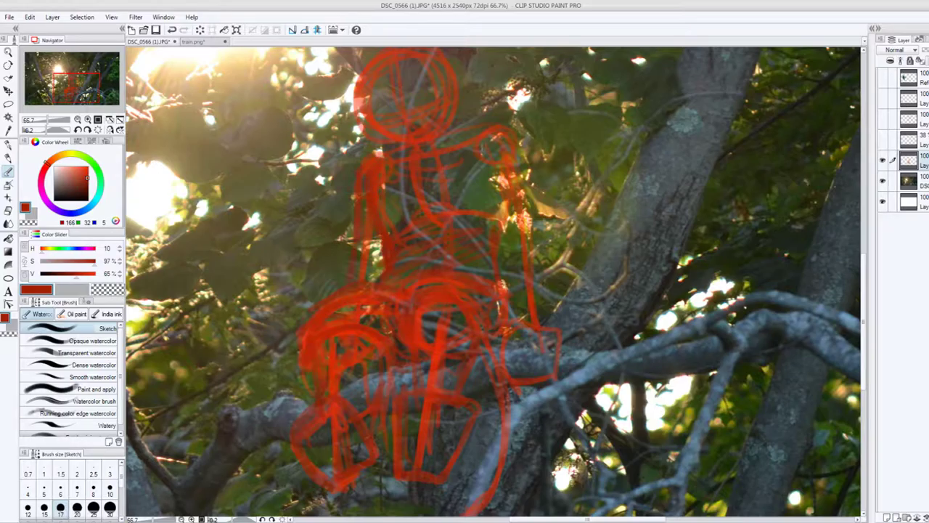
pyautogui.moveTo(521, 142); pyautogui.dragTo(527, 234)
pyautogui.moveTo(523, 173); pyautogui.dragTo(543, 322)
pyautogui.moveTo(526, 214); pyautogui.dragTo(542, 324)
pyautogui.moveTo(549, 291)
pyautogui.mouseDown()
pyautogui.moveTo(509, 235)
pyautogui.moveTo(515, 257)
pyautogui.mouseUp()
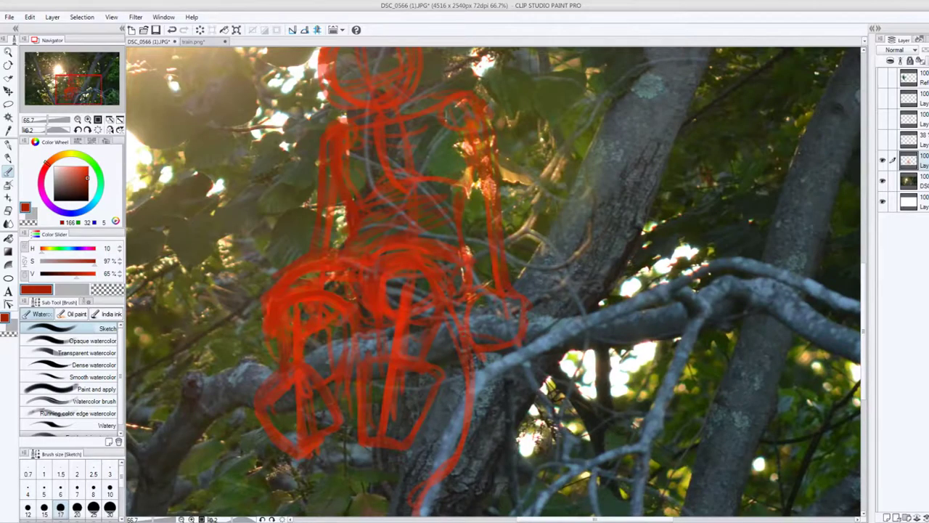
pyautogui.moveTo(447, 109); pyautogui.dragTo(444, 177)
pyautogui.moveTo(467, 237); pyautogui.dragTo(465, 294)
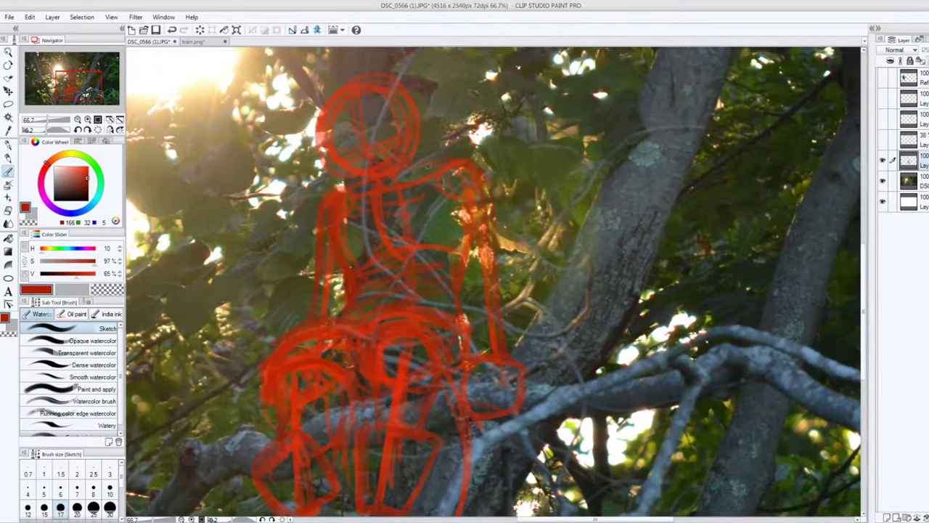
# - Add two pointed ears to the top of the figure's head
pyautogui.moveTo(434, 154); pyautogui.dragTo(458, 234)
pyautogui.moveTo(417, 129); pyautogui.dragTo(425, 154)
pyautogui.moveTo(332, 149); pyautogui.dragTo(348, 217)
pyautogui.moveTo(332, 153)
pyautogui.mouseDown()
pyautogui.moveTo(351, 221)
pyautogui.moveTo(399, 204)
pyautogui.mouseUp()
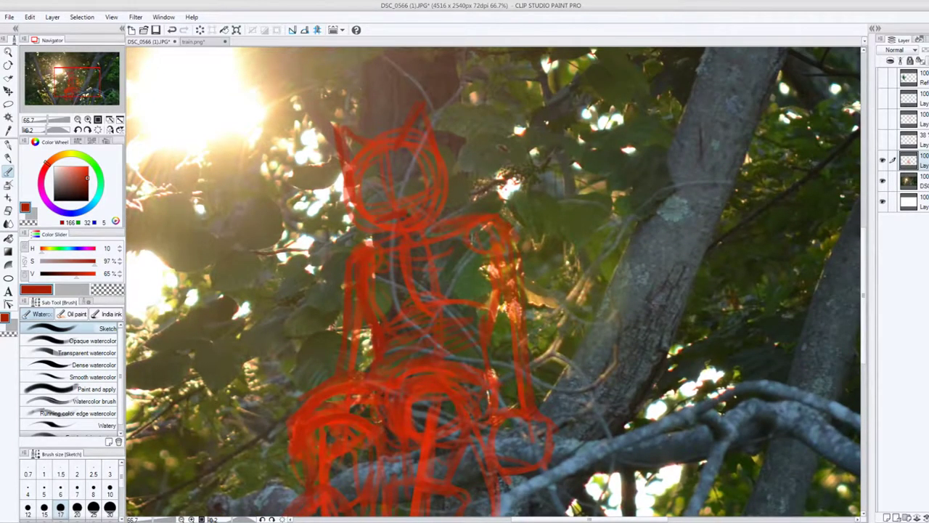
pyautogui.click(390, 233)
pyautogui.moveTo(397, 232); pyautogui.dragTo(402, 210)
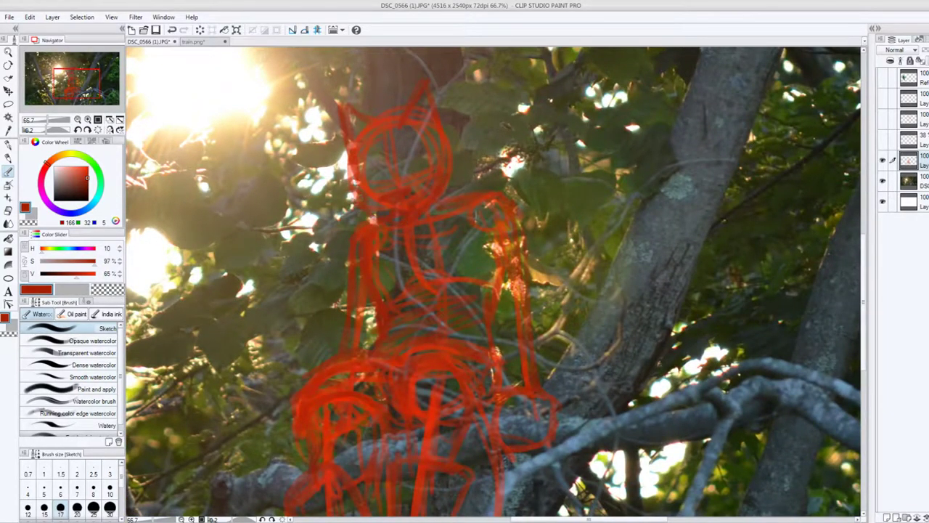
pyautogui.moveTo(534, 283); pyautogui.dragTo(508, 235)
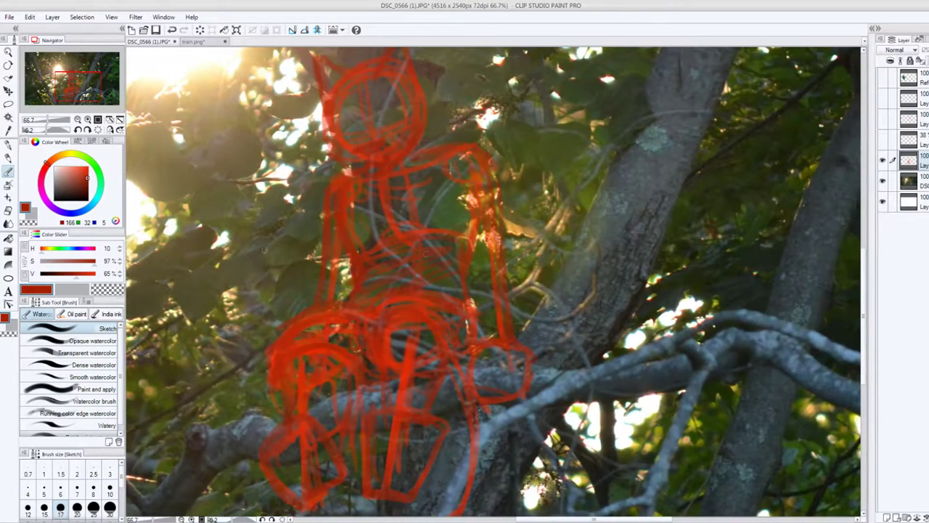
# - Set the brush colour to bright yellow (RGB 244, 248, 7) and paint highlights on the seated figure's ears, head, arm and knee
pyautogui.click(78, 120)
pyautogui.click(78, 120)
pyautogui.click(78, 120)
pyautogui.moveTo(601, 432); pyautogui.dragTo(672, 375)
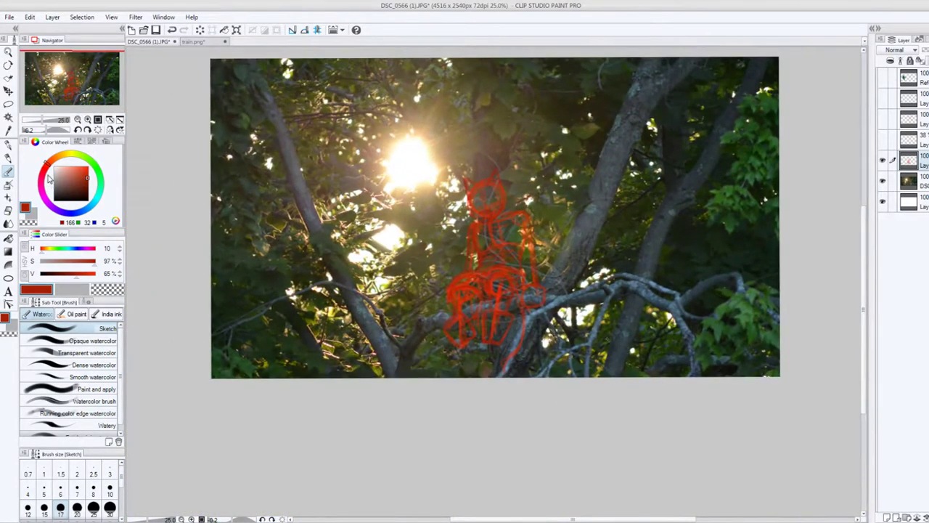
pyautogui.click(71, 155)
pyautogui.click(94, 273)
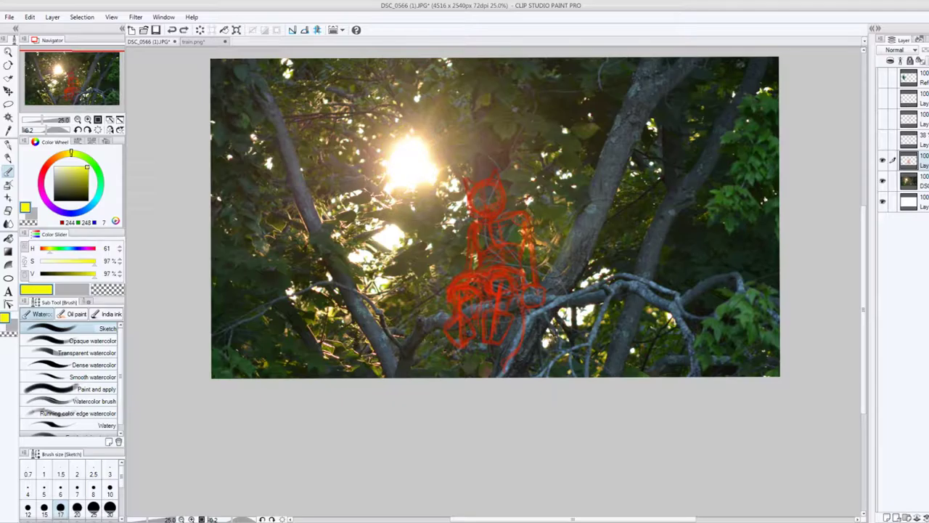
pyautogui.moveTo(486, 183)
pyautogui.mouseDown()
pyautogui.moveTo(478, 207)
pyautogui.moveTo(468, 180)
pyautogui.mouseUp()
pyautogui.moveTo(488, 184)
pyautogui.mouseDown()
pyautogui.moveTo(491, 175)
pyautogui.moveTo(485, 190)
pyautogui.mouseUp()
pyautogui.moveTo(496, 234)
pyautogui.mouseDown()
pyautogui.moveTo(492, 196)
pyautogui.moveTo(465, 231)
pyautogui.mouseUp()
pyautogui.moveTo(479, 184); pyautogui.dragTo(473, 204)
pyautogui.moveTo(468, 245); pyautogui.dragTo(459, 255)
pyautogui.moveTo(465, 254)
pyautogui.mouseDown()
pyautogui.moveTo(474, 224)
pyautogui.moveTo(459, 222)
pyautogui.moveTo(483, 208)
pyautogui.moveTo(458, 247)
pyautogui.mouseUp()
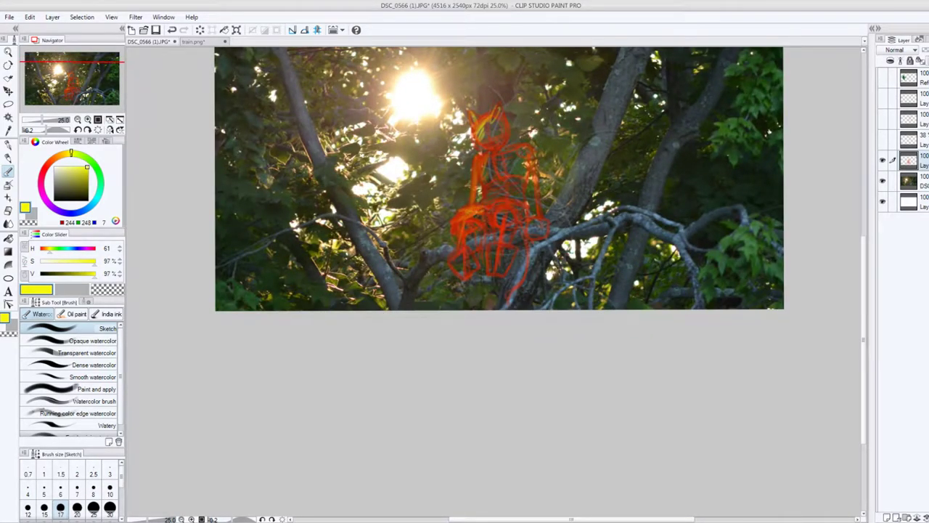
# - Add yellow highlights to the figure's shoulder, the sun-facing side of the torso and the thigh
pyautogui.scroll(-1, 555, 196)
pyautogui.moveTo(528, 133)
pyautogui.mouseDown()
pyautogui.moveTo(532, 148)
pyautogui.moveTo(522, 131)
pyautogui.mouseUp()
pyautogui.moveTo(482, 156)
pyautogui.mouseDown()
pyautogui.moveTo(485, 183)
pyautogui.moveTo(485, 164)
pyautogui.mouseUp()
pyautogui.moveTo(488, 200); pyautogui.dragTo(495, 211)
pyautogui.scroll(-1, 497, 170)
pyautogui.moveTo(473, 180)
pyautogui.mouseDown()
pyautogui.moveTo(456, 204)
pyautogui.moveTo(471, 196)
pyautogui.moveTo(459, 228)
pyautogui.mouseUp()
pyautogui.moveTo(479, 211); pyautogui.dragTo(466, 323)
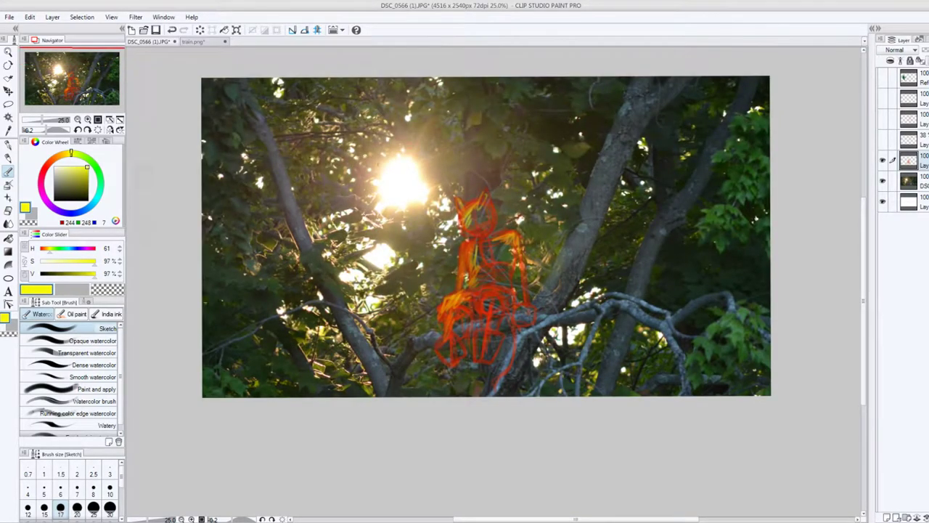
# - Try marking the light direction with yellow strokes along the surrounding tree trunks
pyautogui.moveTo(282, 164)
pyautogui.mouseDown()
pyautogui.moveTo(321, 262)
pyautogui.moveTo(329, 229)
pyautogui.moveTo(278, 265)
pyautogui.mouseUp()
pyautogui.hotkey('ctrl', 'z')
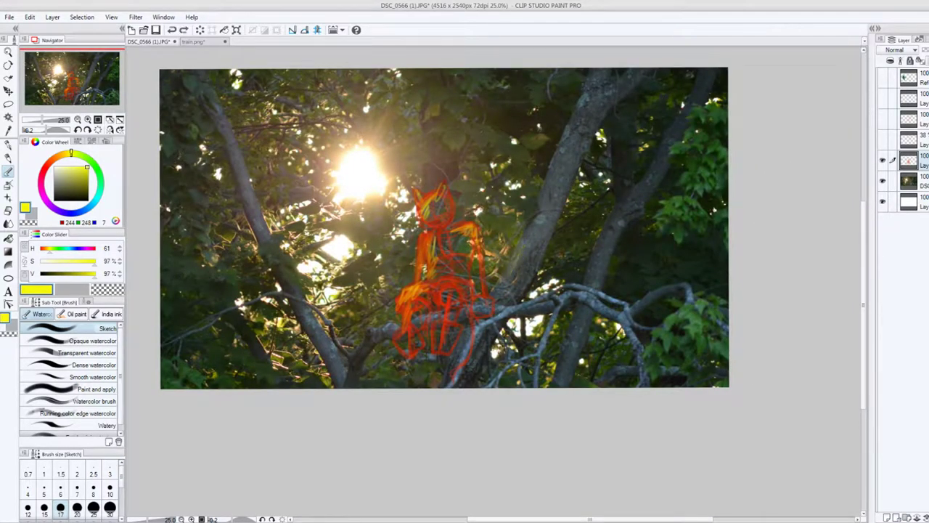
pyautogui.moveTo(529, 241); pyautogui.dragTo(506, 283)
pyautogui.moveTo(525, 250); pyautogui.dragTo(504, 289)
pyautogui.moveTo(399, 237)
pyautogui.mouseDown()
pyautogui.moveTo(475, 319)
pyautogui.moveTo(374, 387)
pyautogui.mouseUp()
pyautogui.hotkey('ctrl', 'z')
pyautogui.hotkey('ctrl', 'z')
pyautogui.hotkey('ctrl', 'z')
# - Add a yellow highlight to the figure's hand resting on the branch
pyautogui.moveTo(477, 296)
pyautogui.mouseDown()
pyautogui.moveTo(481, 312)
pyautogui.moveTo(486, 299)
pyautogui.mouseUp()
pyautogui.moveTo(480, 375); pyautogui.dragTo(467, 346)
pyautogui.scroll(1, 433, 227)
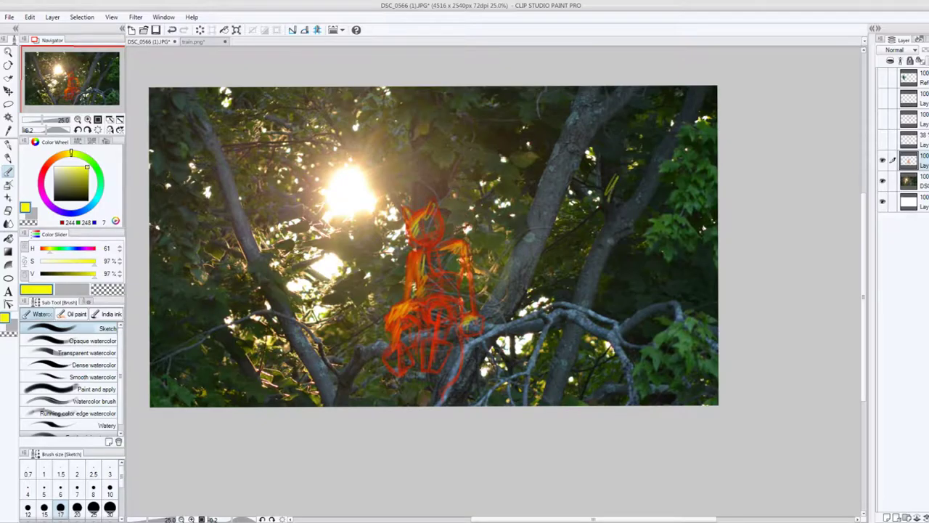
# - Try sketching a yellow outline over the dark foliage between the figure and the tree trunks
pyautogui.scroll(1, 435, 259)
pyautogui.moveTo(541, 153)
pyautogui.mouseDown()
pyautogui.moveTo(548, 203)
pyautogui.moveTo(435, 149)
pyautogui.moveTo(426, 164)
pyautogui.mouseUp()
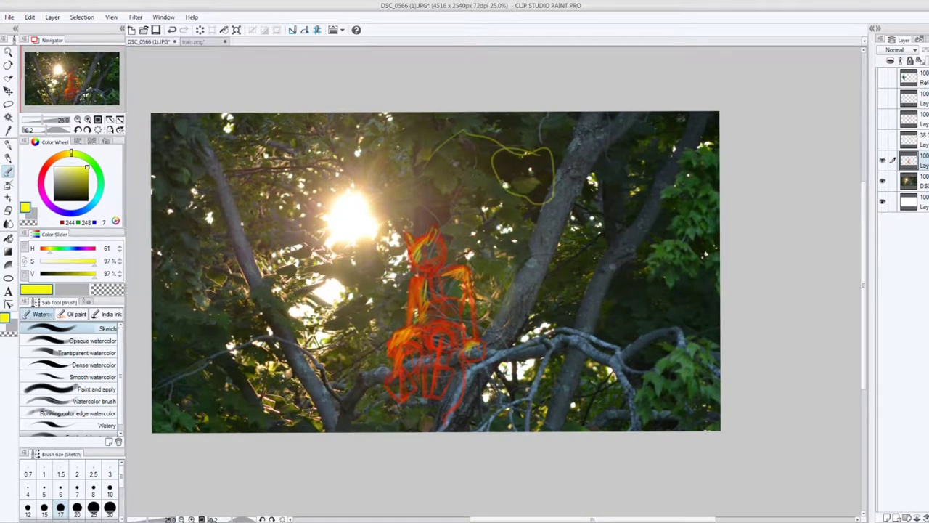
pyautogui.moveTo(581, 231)
pyautogui.mouseDown()
pyautogui.moveTo(576, 212)
pyautogui.moveTo(594, 233)
pyautogui.mouseUp()
pyautogui.moveTo(546, 197); pyautogui.dragTo(526, 144)
pyautogui.hotkey('ctrl', 'z')
pyautogui.hotkey('ctrl', 'z')
pyautogui.hotkey('ctrl', 'z')
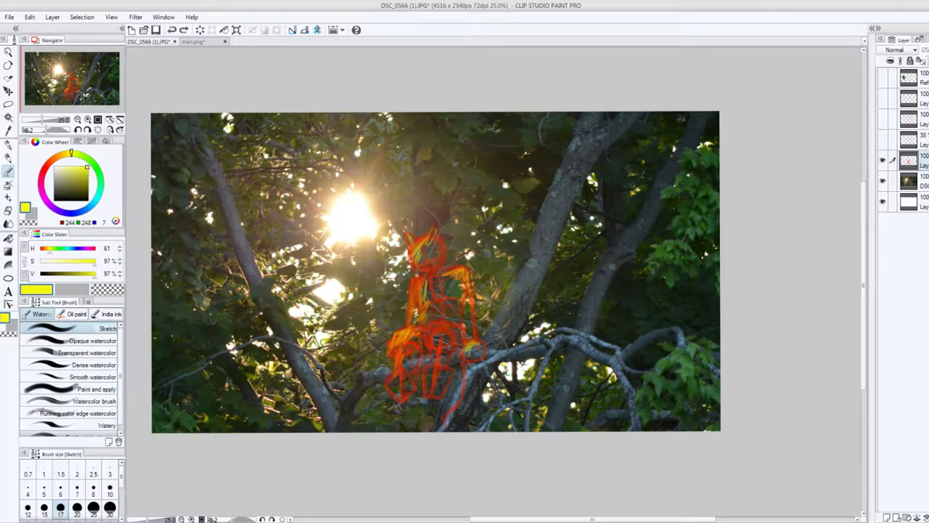
pyautogui.moveTo(614, 178)
pyautogui.mouseDown()
pyautogui.moveTo(623, 191)
pyautogui.moveTo(614, 172)
pyautogui.mouseUp()
pyautogui.hotkey('ctrl', 'z')
# - Change the brush colour to dark olive (RGB 80, 81, 0)
pyautogui.moveTo(508, 315)
pyautogui.mouseDown()
pyautogui.moveTo(560, 236)
pyautogui.moveTo(497, 249)
pyautogui.mouseUp()
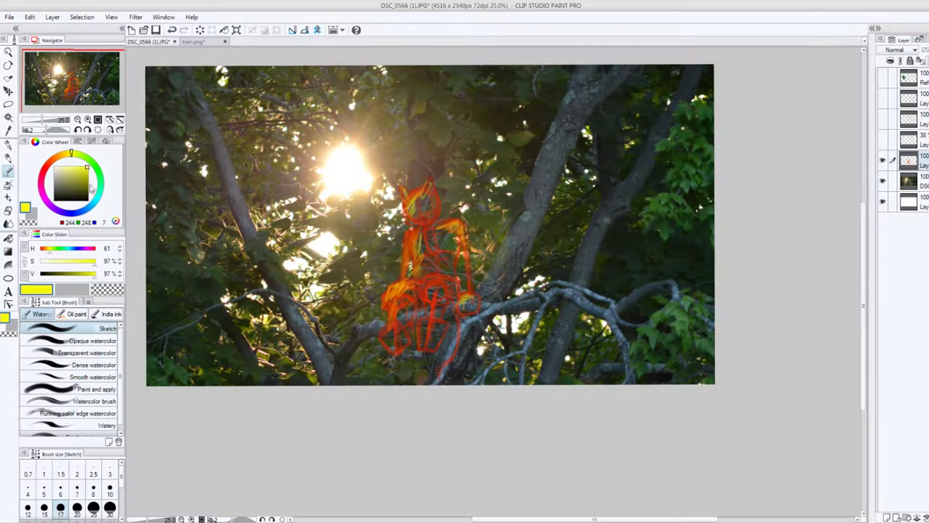
pyautogui.click(88, 190)
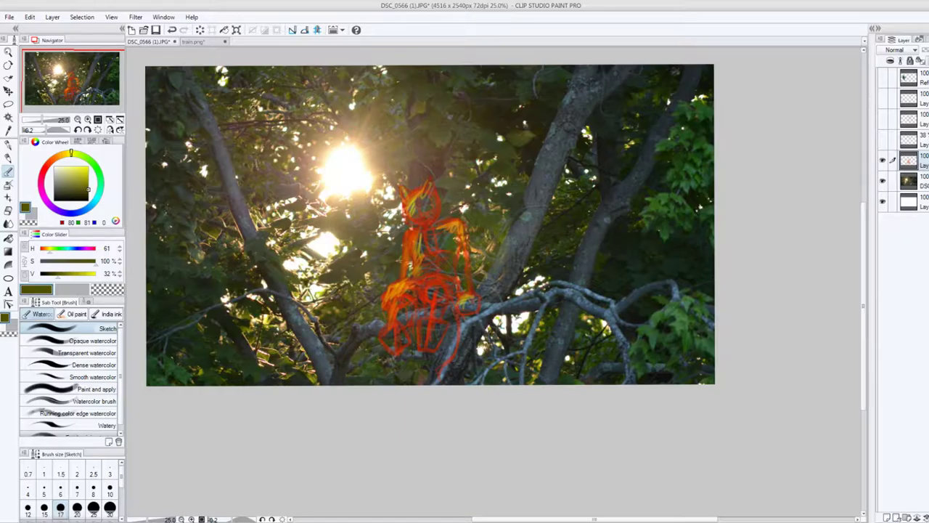
pyautogui.scroll(-1, 428, 216)
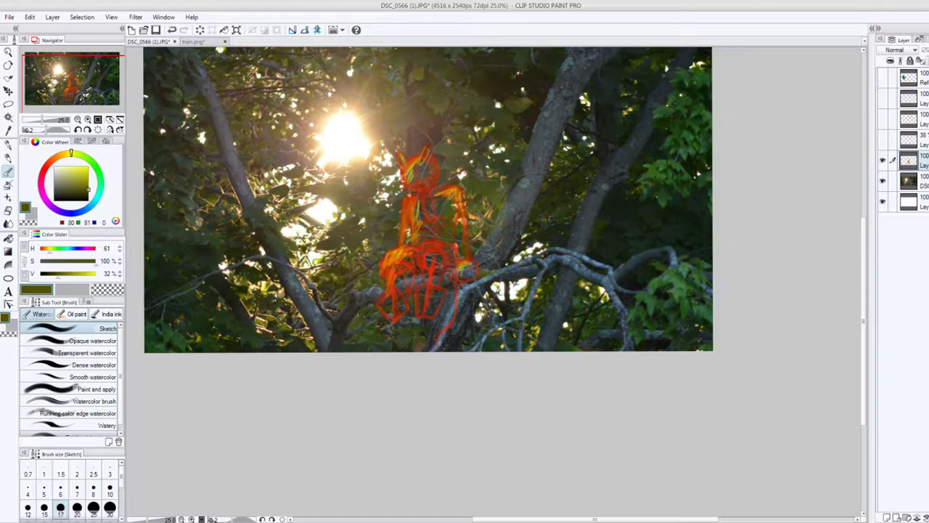
pyautogui.moveTo(621, 389)
pyautogui.mouseDown()
pyautogui.moveTo(635, 359)
pyautogui.moveTo(604, 473)
pyautogui.moveTo(635, 448)
pyautogui.moveTo(614, 387)
pyautogui.mouseUp()
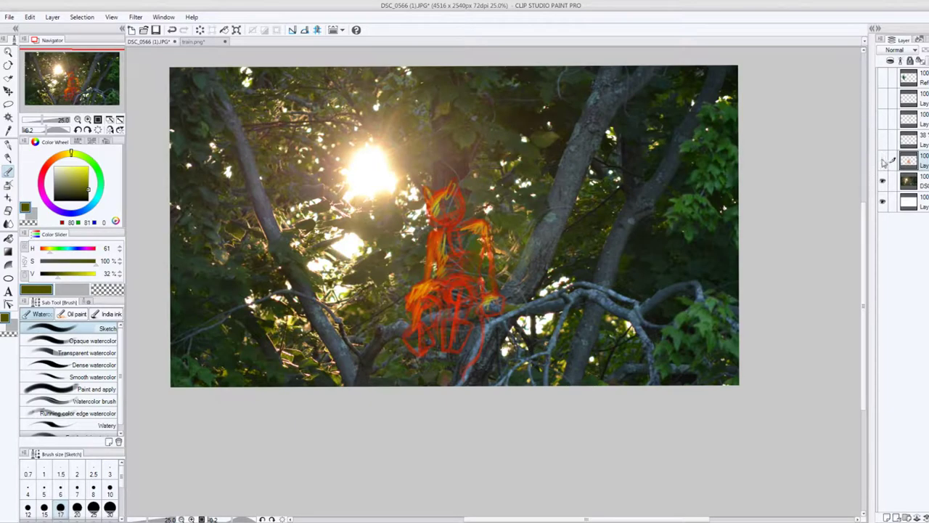
# - Hide the seated figure's layer and show the orange standing gesture sketch at 100% opacity
pyautogui.click(883, 161)
pyautogui.click(883, 141)
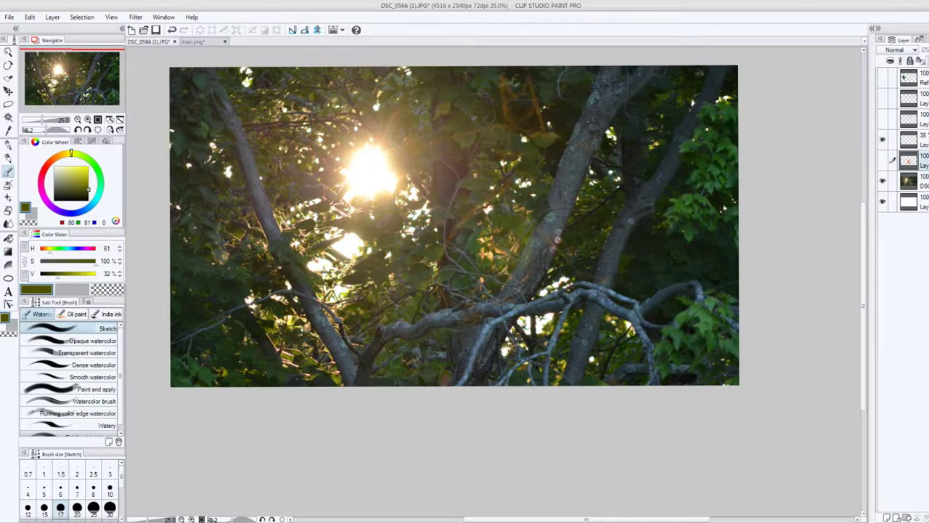
pyautogui.click(925, 148)
pyautogui.moveTo(928, 51); pyautogui.dragTo(928, 51)
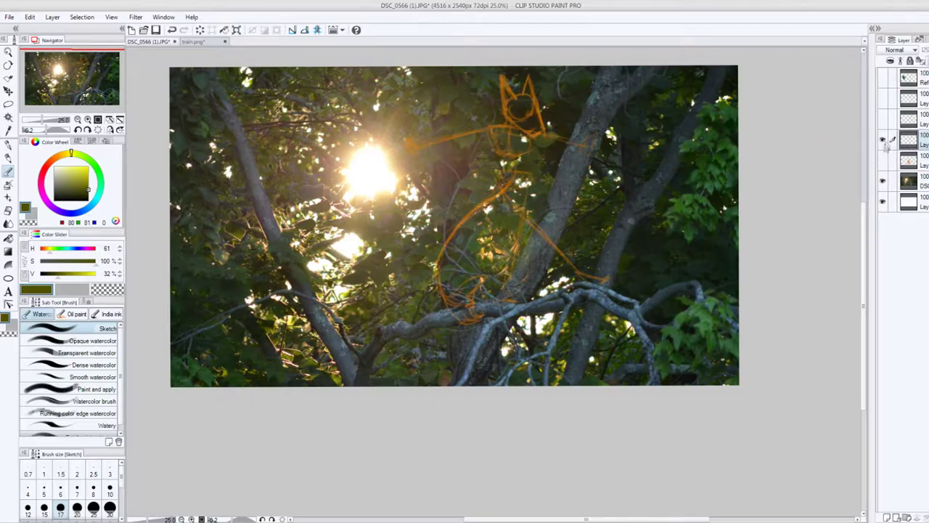
# - Swap the orange gesture sketch for the red standing figure line art and lower the photo layer's opacity to 41%
pyautogui.click(883, 140)
pyautogui.click(883, 120)
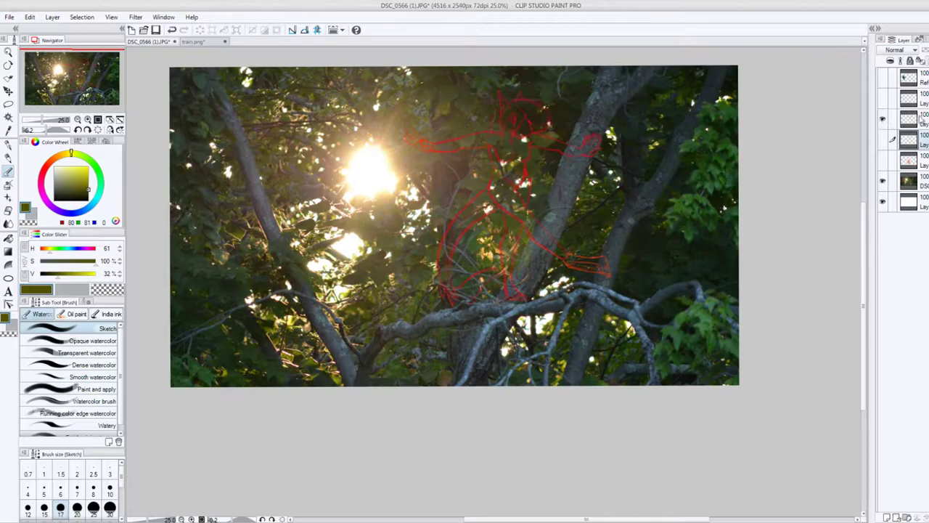
pyautogui.click(918, 120)
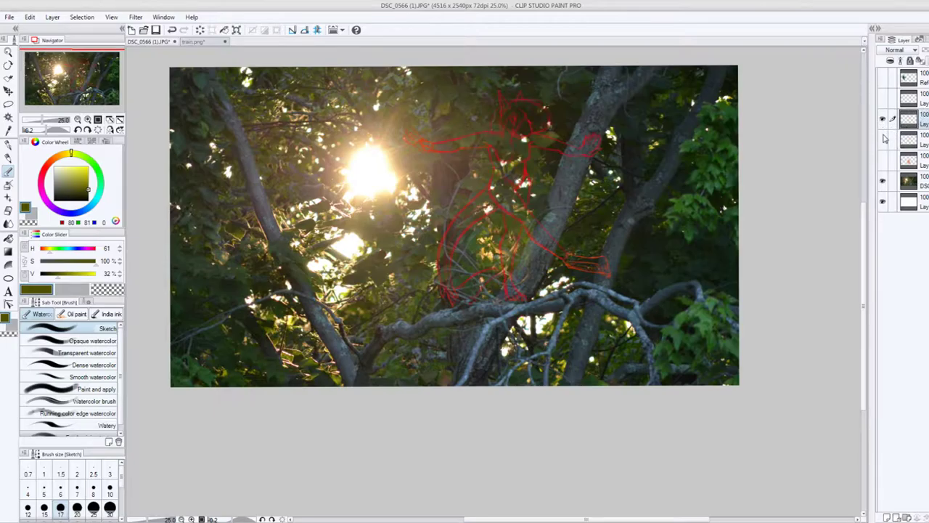
pyautogui.click(917, 189)
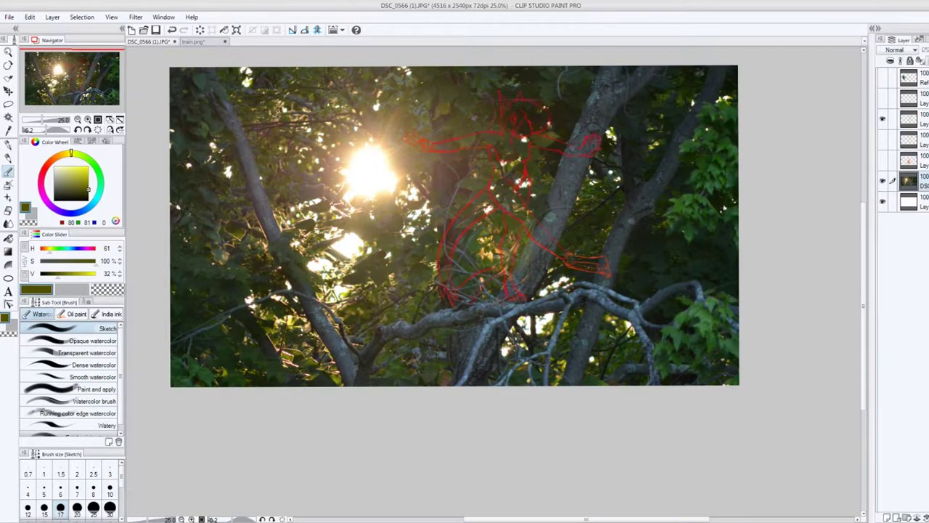
pyautogui.click(928, 50)
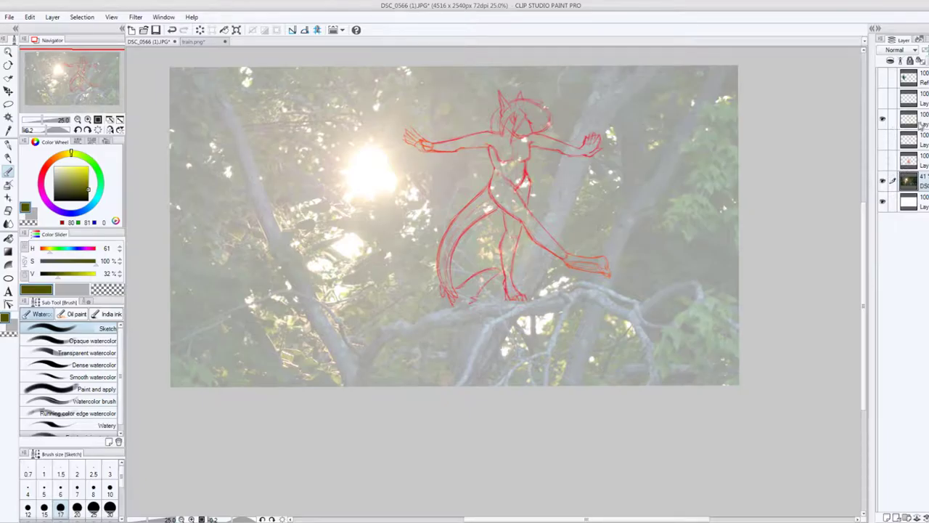
# - Show the cyan clothing layer together with the red standing figure line art
pyautogui.click(883, 119)
pyautogui.click(883, 98)
pyautogui.click(883, 99)
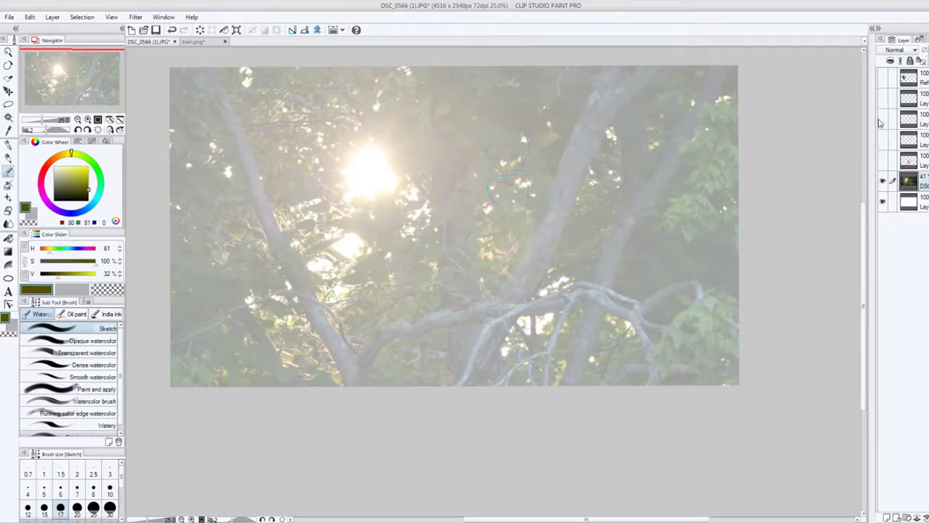
pyautogui.click(883, 119)
pyautogui.click(883, 99)
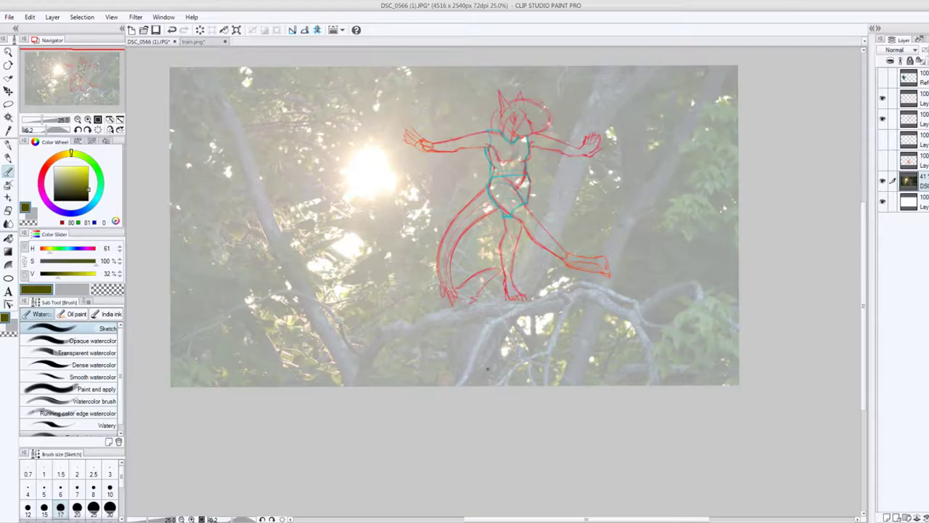
# - Switch to the Pen tool's Test brush and select the red standing figure layer for drawing
pyautogui.click(88, 120)
pyautogui.click(88, 120)
pyautogui.moveTo(389, 284); pyautogui.dragTo(254, 324)
pyautogui.press('p')
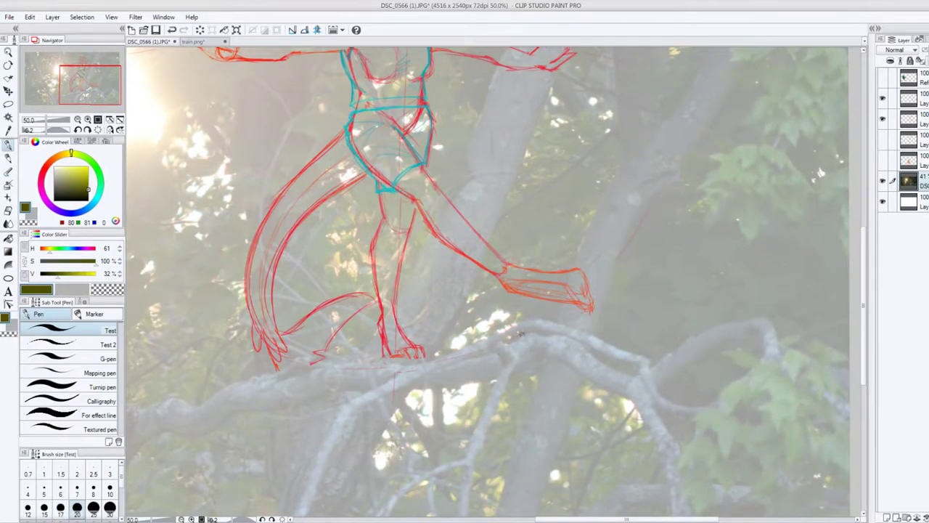
pyautogui.click(926, 122)
pyautogui.moveTo(492, 257)
pyautogui.mouseDown()
pyautogui.moveTo(508, 330)
pyautogui.moveTo(533, 252)
pyautogui.mouseUp()
pyautogui.hotkey('ctrl', 'z')
pyautogui.moveTo(488, 205); pyautogui.dragTo(687, 379)
pyautogui.moveTo(430, 239)
pyautogui.mouseDown()
pyautogui.moveTo(421, 256)
pyautogui.moveTo(449, 242)
pyautogui.moveTo(485, 192)
pyautogui.mouseUp()
pyautogui.hotkey('ctrl', 'z')
pyautogui.moveTo(419, 176)
pyautogui.mouseDown()
pyautogui.moveTo(331, 225)
pyautogui.moveTo(342, 231)
pyautogui.mouseUp()
pyautogui.hotkey('ctrl', 'z')
pyautogui.moveTo(425, 167)
pyautogui.mouseDown()
pyautogui.moveTo(417, 183)
pyautogui.moveTo(427, 174)
pyautogui.mouseUp()
pyautogui.hotkey('ctrl', 'z')
pyautogui.moveTo(630, 327); pyautogui.dragTo(581, 345)
pyautogui.moveTo(663, 296)
pyautogui.mouseDown()
pyautogui.moveTo(644, 271)
pyautogui.moveTo(590, 248)
pyautogui.mouseUp()
pyautogui.moveTo(586, 286); pyautogui.dragTo(607, 223)
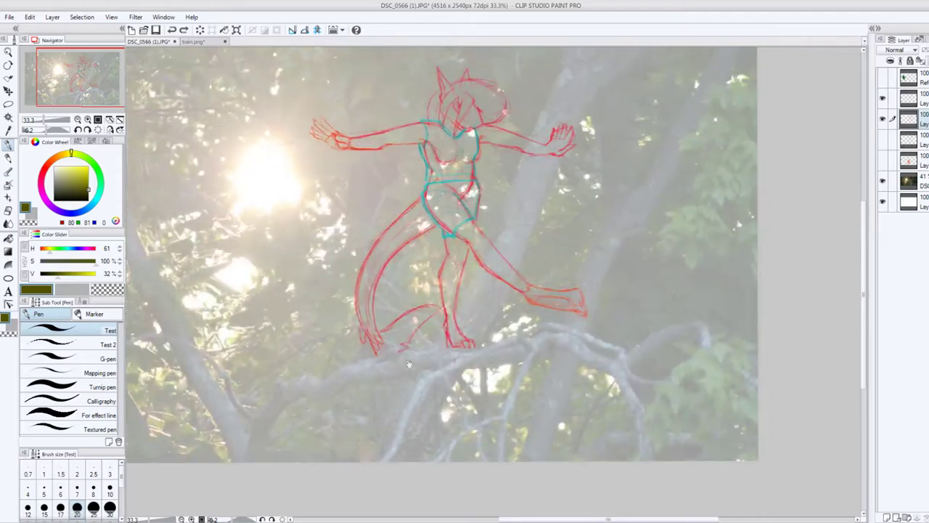
# - Tilt the canvas view and examine how the standing figure's foot and tail relate to the sloping branch
pyautogui.press('r')
pyautogui.moveTo(491, 340); pyautogui.dragTo(373, 394)
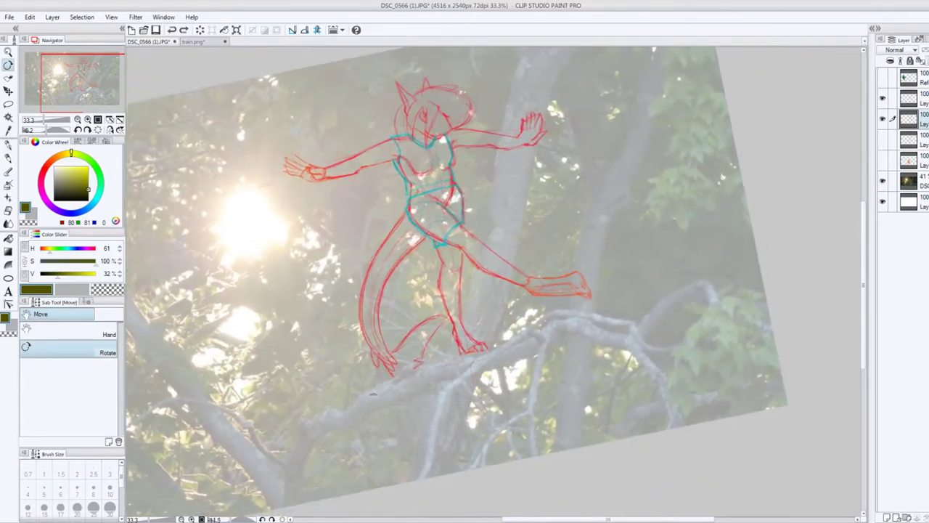
pyautogui.press('p')
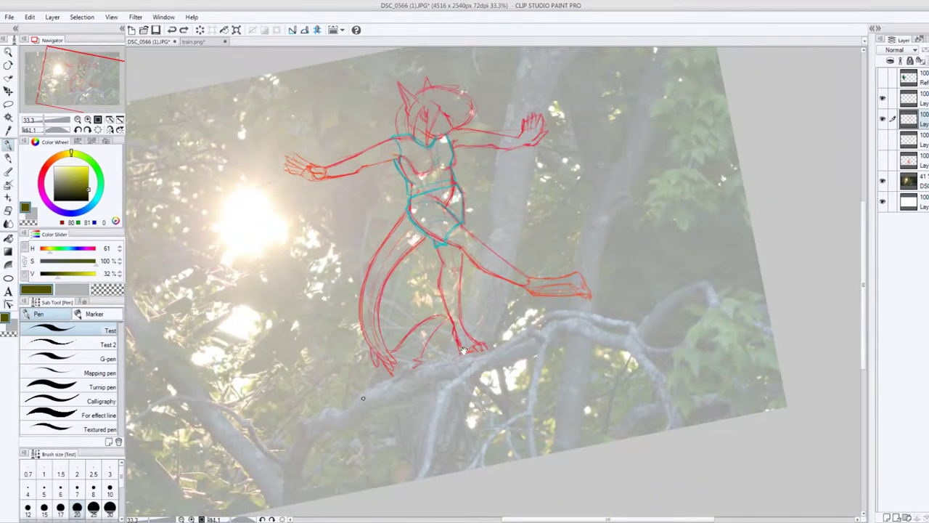
pyautogui.scroll(-3, 450, 350)
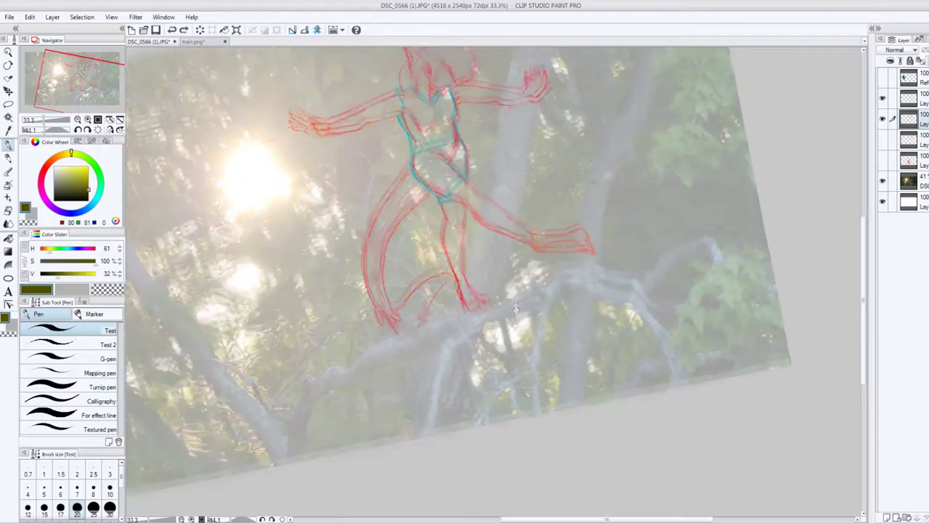
pyautogui.moveTo(543, 234)
pyautogui.mouseDown()
pyautogui.moveTo(567, 233)
pyautogui.moveTo(615, 311)
pyautogui.mouseUp()
pyautogui.hotkey('ctrl', 'z')
pyautogui.moveTo(372, 156); pyautogui.dragTo(369, 163)
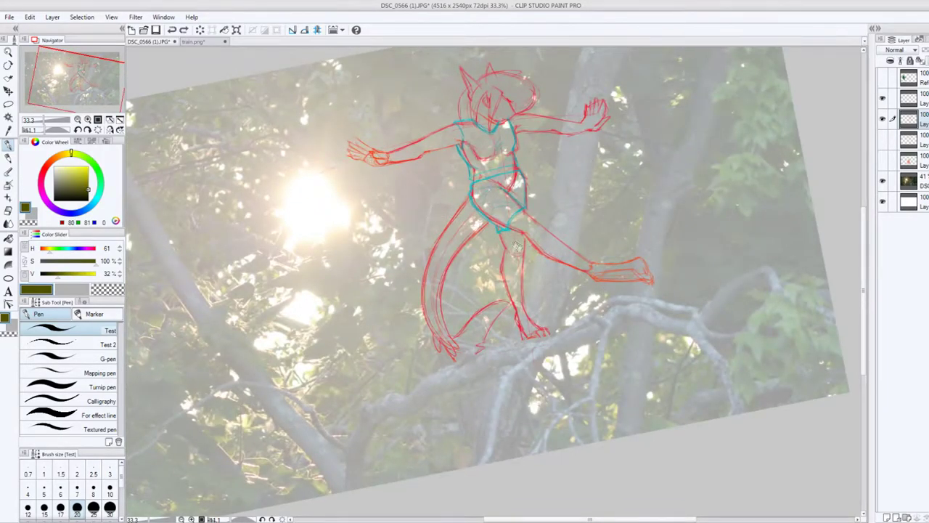
pyautogui.scroll(-2, 370, 160)
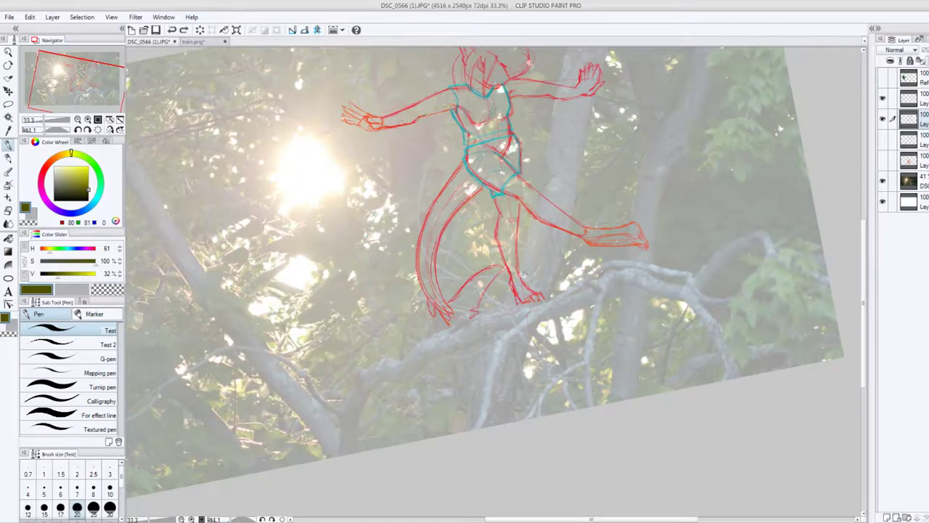
pyautogui.scroll(-2, 407, 120)
pyautogui.moveTo(499, 157); pyautogui.dragTo(584, 210)
pyautogui.hotkey('ctrl', 'z')
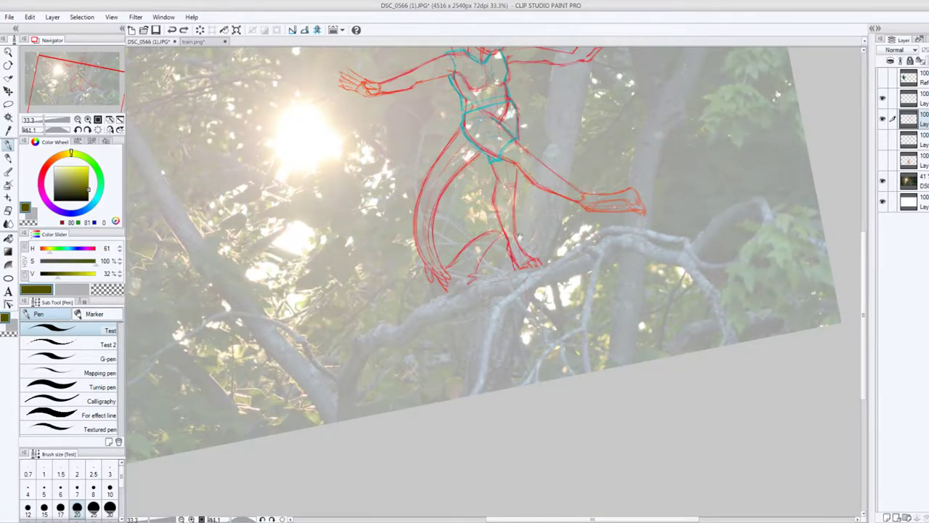
pyautogui.scroll(-1, 519, 238)
pyautogui.moveTo(472, 131); pyautogui.dragTo(430, 265)
pyautogui.hotkey('ctrl', 'z')
pyautogui.moveTo(501, 296); pyautogui.dragTo(453, 370)
# - Rotate the canvas view back towards level and examine the standing figure's placement on the branch
pyautogui.press('r')
pyautogui.moveTo(439, 418); pyautogui.dragTo(411, 432)
pyautogui.press('p')
pyautogui.scroll(-2, 477, 302)
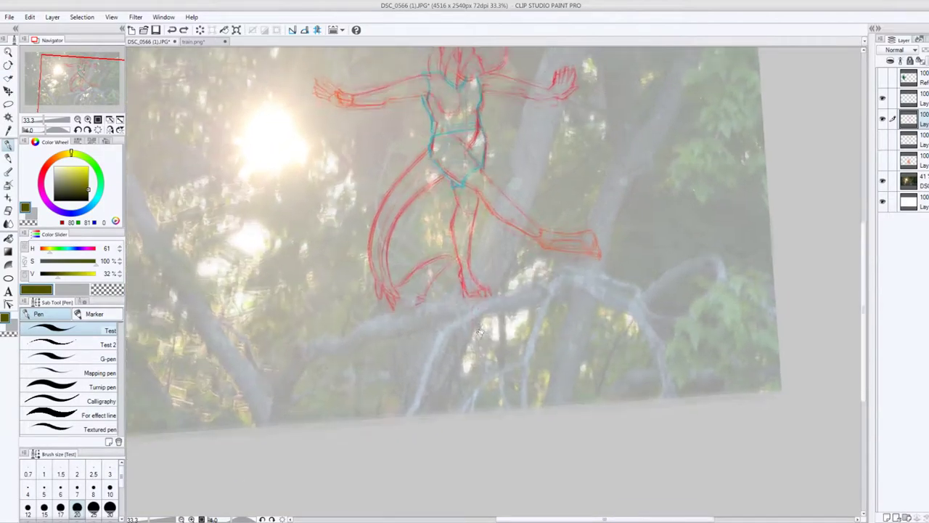
pyautogui.moveTo(471, 284); pyautogui.dragTo(495, 285)
pyautogui.hotkey('ctrl', 'z')
pyautogui.moveTo(514, 330); pyautogui.dragTo(493, 366)
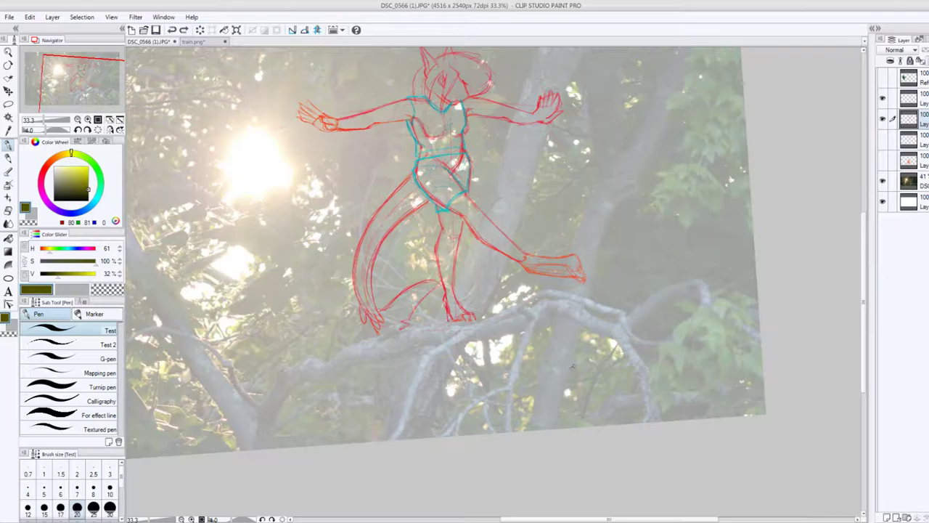
# - Try drawing a wavy dark olive line along the branch from beneath the standing foot
pyautogui.scroll(2, 551, 377)
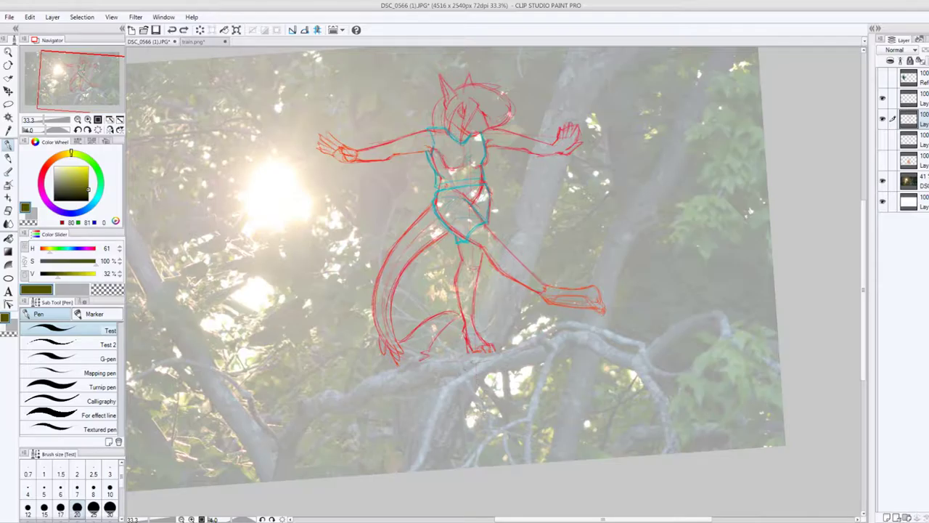
pyautogui.moveTo(464, 357)
pyautogui.mouseDown()
pyautogui.moveTo(473, 367)
pyautogui.moveTo(621, 339)
pyautogui.mouseUp()
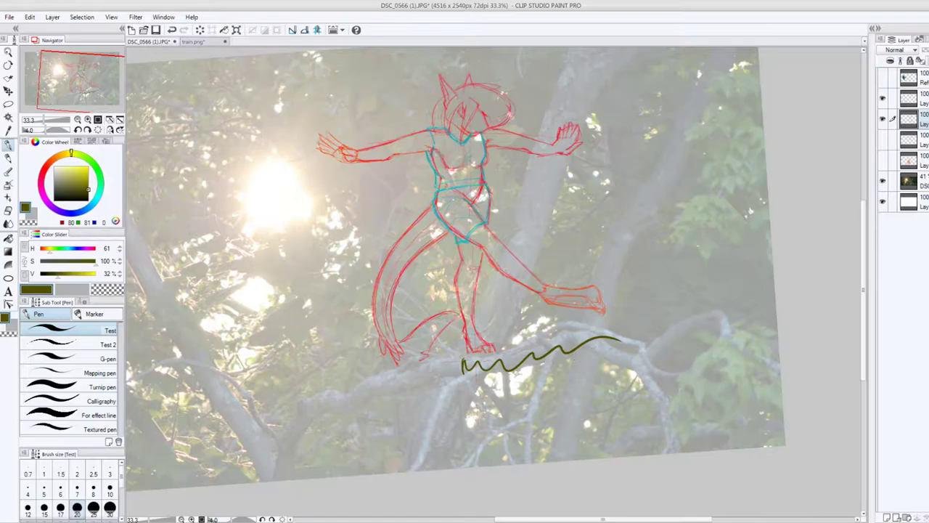
pyautogui.hotkey('ctrl', 'z')
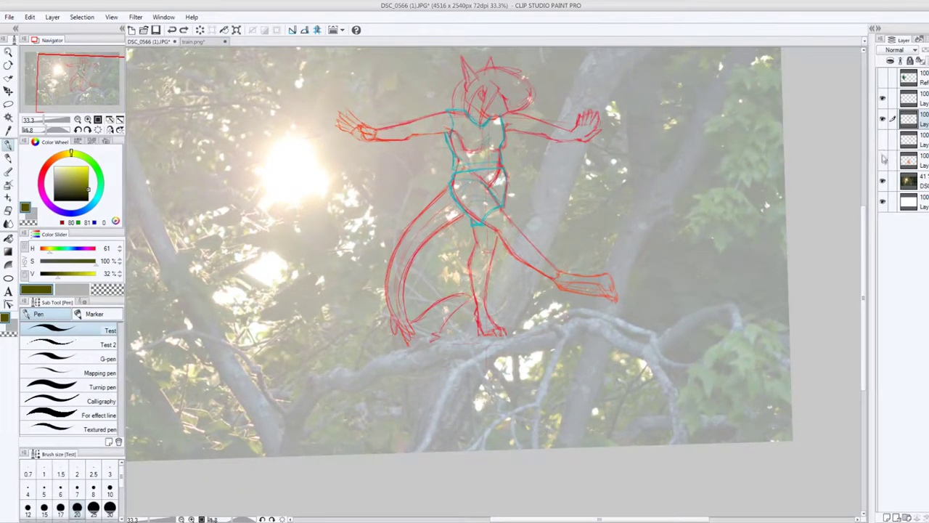
# - Show the orange gesture sketch together with the red line art, keeping the seated figure's layer hidden
pyautogui.click(883, 161)
pyautogui.click(884, 162)
pyautogui.click(884, 140)
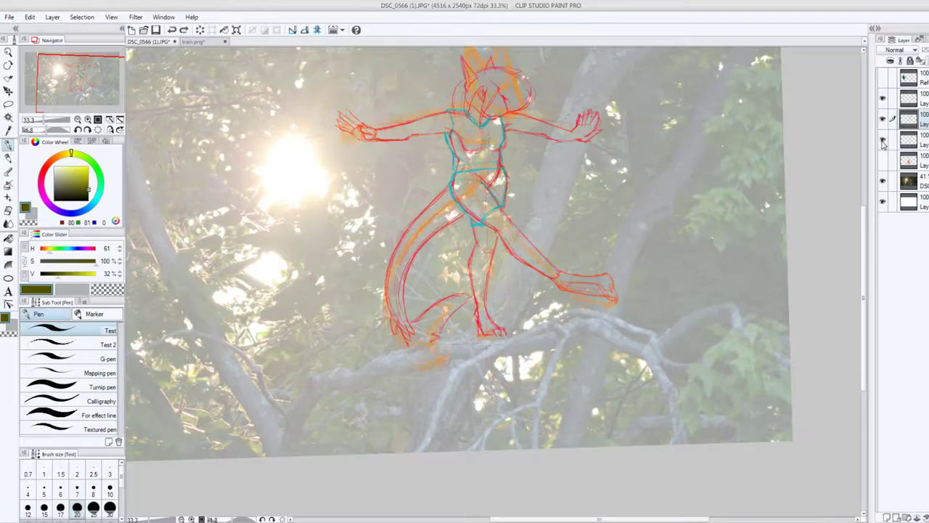
pyautogui.moveTo(812, 196); pyautogui.dragTo(839, 265)
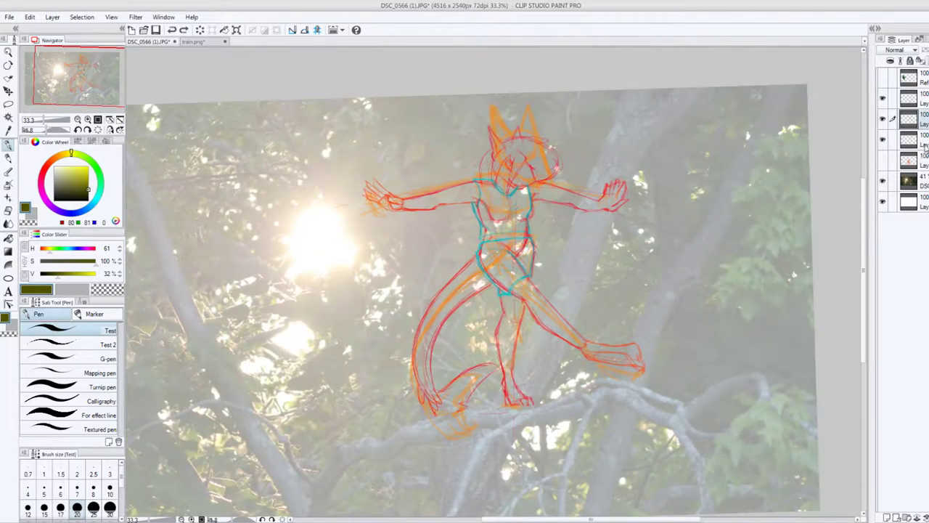
# - Try moving the orange gesture sketch off the red figure and over beside it, in front of the sun glare
pyautogui.click(922, 147)
pyautogui.click(921, 182)
pyautogui.moveTo(434, 282); pyautogui.dragTo(321, 287)
pyautogui.hotkey('ctrl', 'z')
pyautogui.click(902, 146)
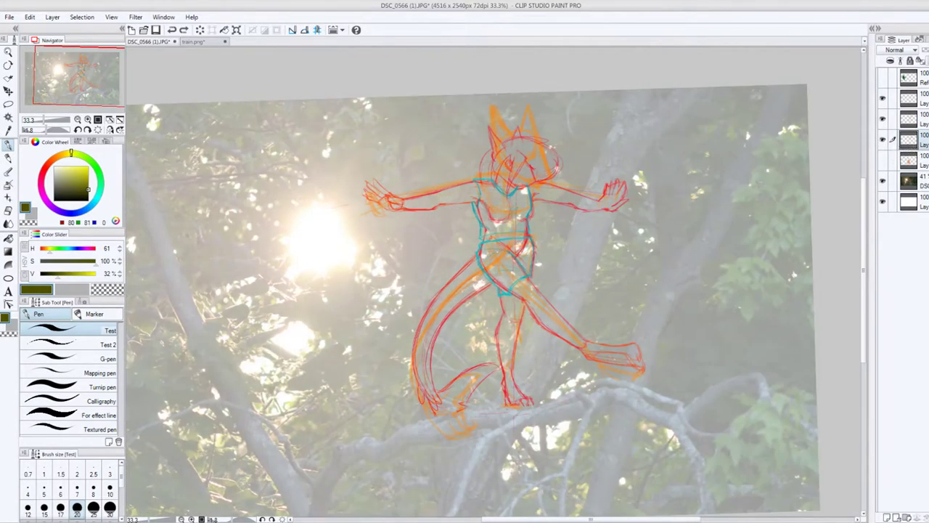
pyautogui.moveTo(542, 127); pyautogui.dragTo(319, 189)
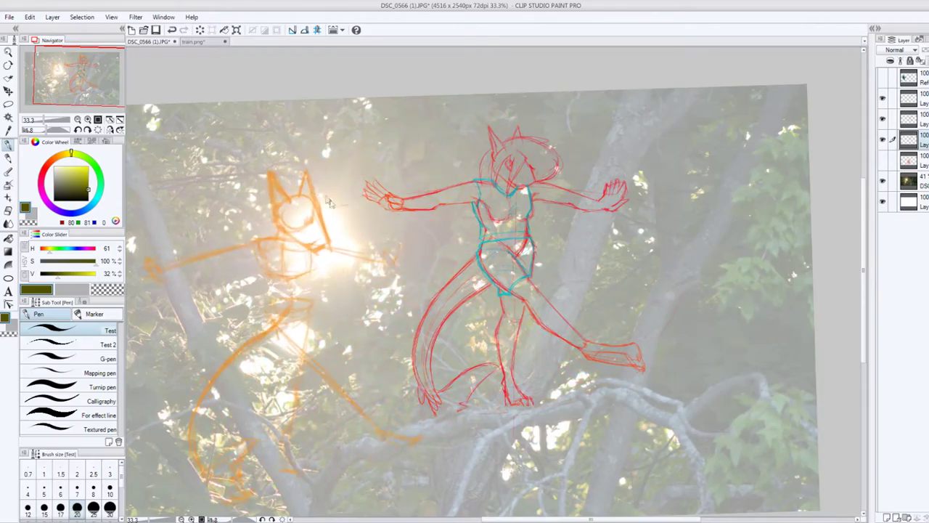
pyautogui.moveTo(386, 258); pyautogui.dragTo(431, 221)
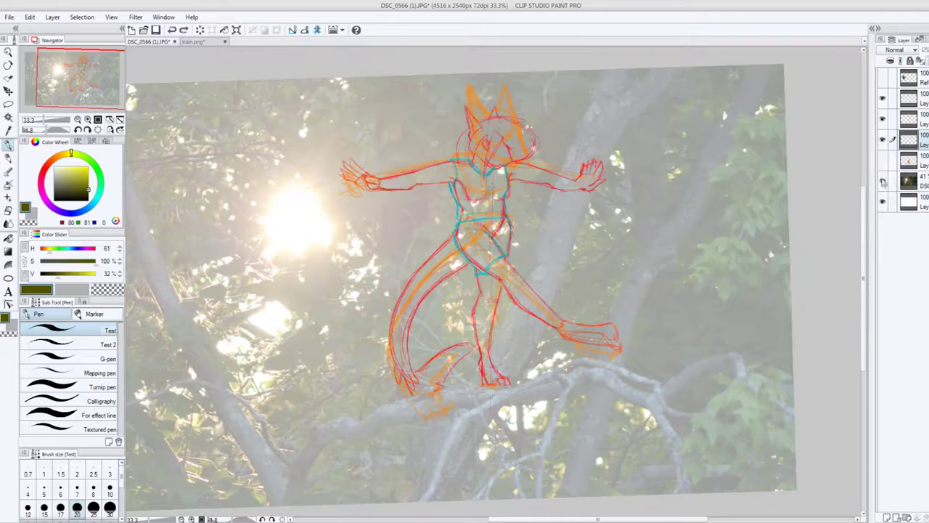
# - Lower the forest photo layer's opacity to 30%
pyautogui.click(922, 188)
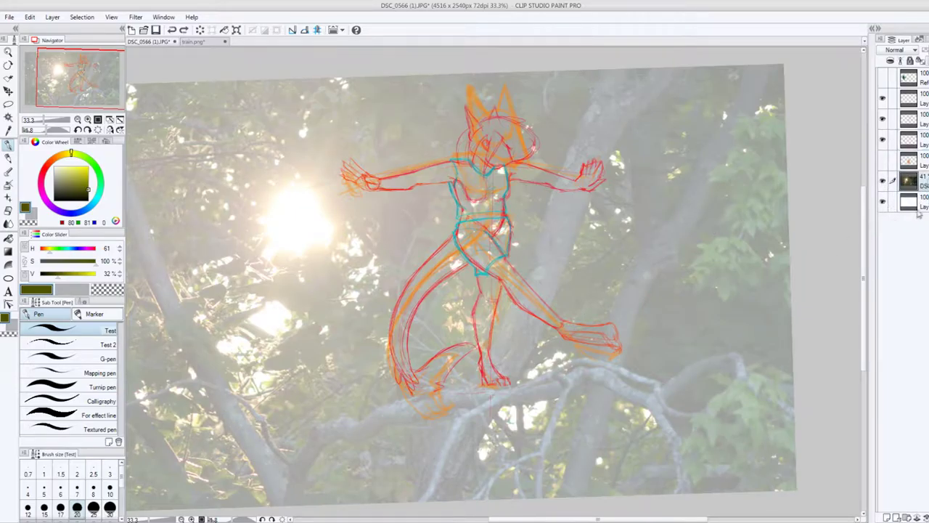
pyautogui.click(926, 51)
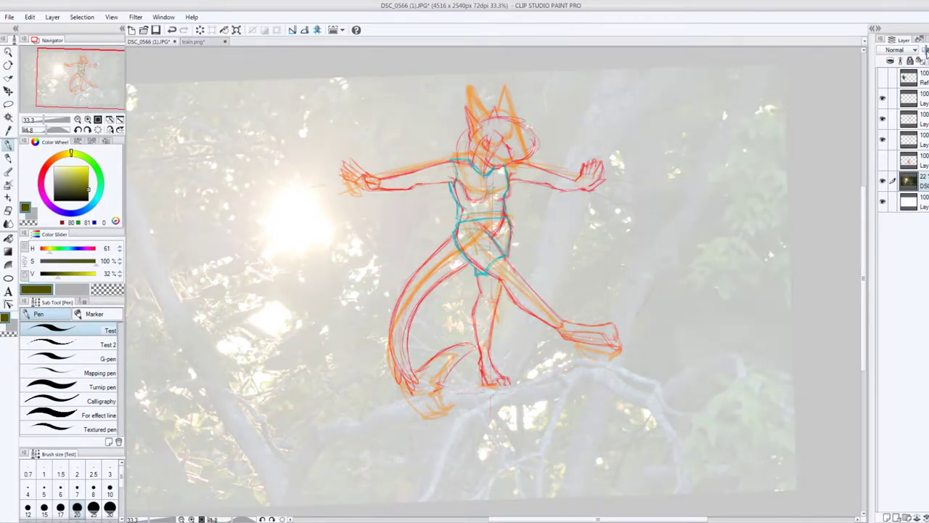
pyautogui.moveTo(927, 53); pyautogui.dragTo(928, 51)
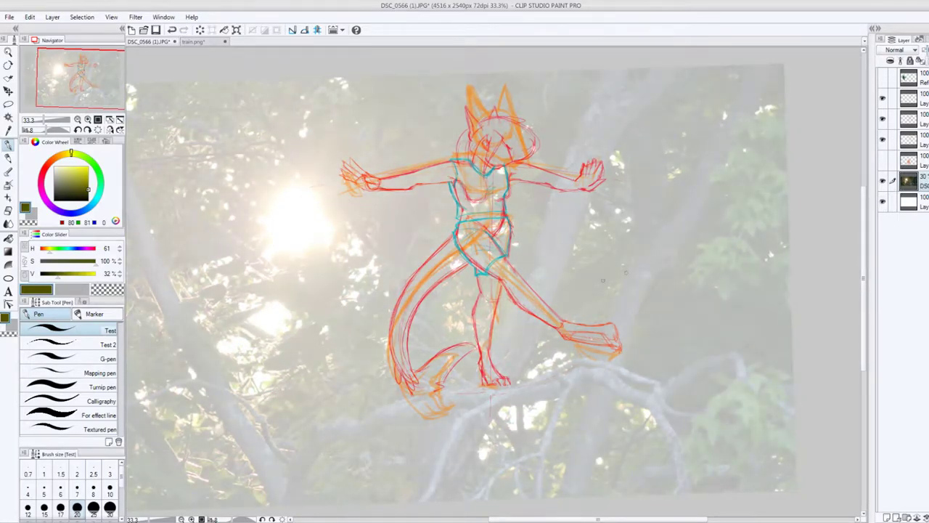
# - Hide the orange gesture sketch so only the red and turquoise line art shows, enlarged to 50%
pyautogui.click(88, 119)
pyautogui.moveTo(541, 257); pyautogui.dragTo(528, 302)
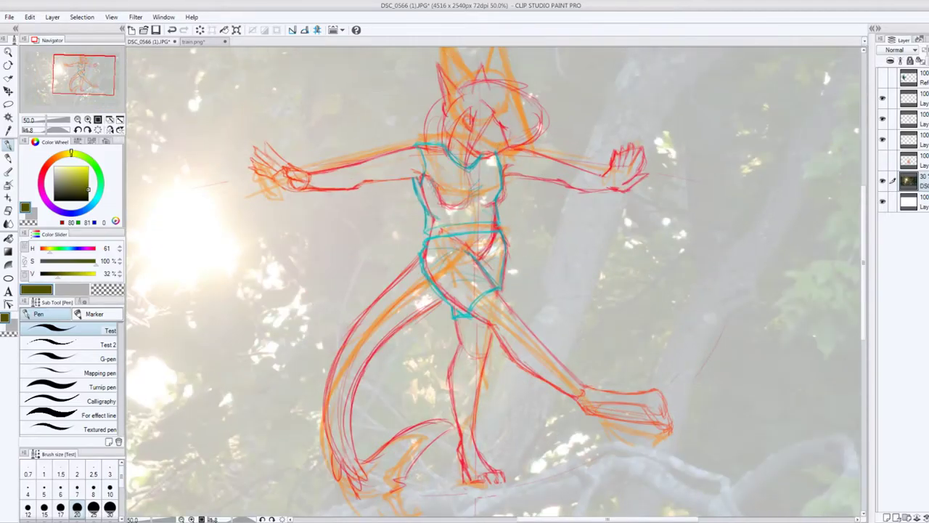
pyautogui.click(883, 139)
pyautogui.moveTo(632, 329)
pyautogui.mouseDown()
pyautogui.moveTo(675, 263)
pyautogui.moveTo(610, 353)
pyautogui.mouseUp()
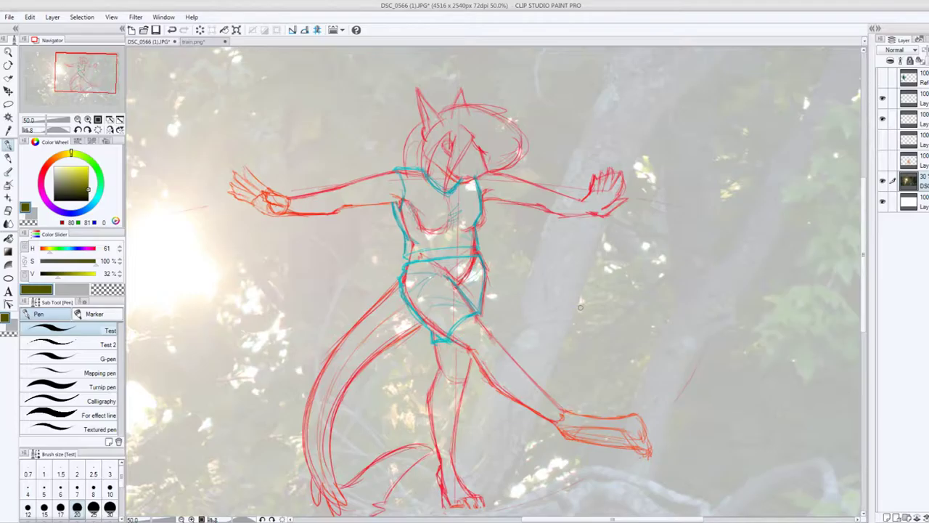
pyautogui.moveTo(608, 374); pyautogui.dragTo(615, 322)
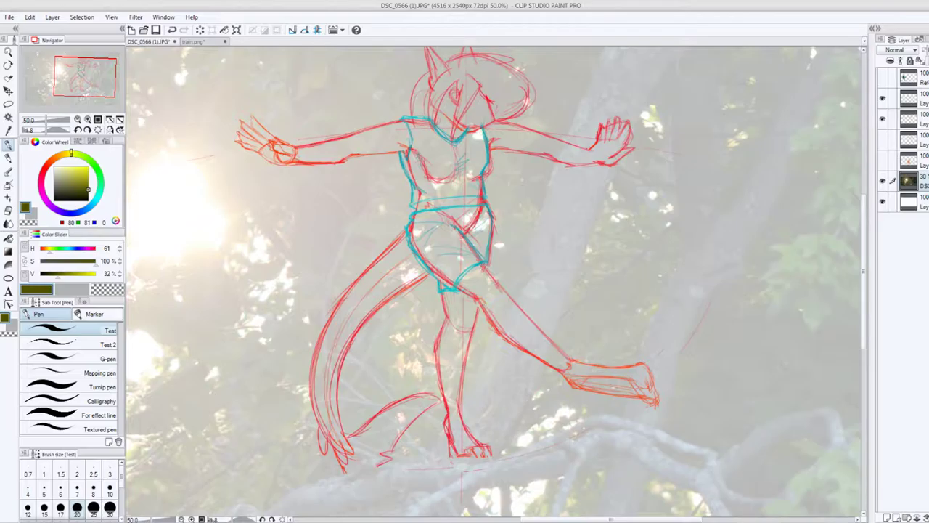
# - Try the photo layer at 100% opacity behind the line art, and undo the change
pyautogui.hotkey('ctrl', 'z')
pyautogui.click(926, 124)
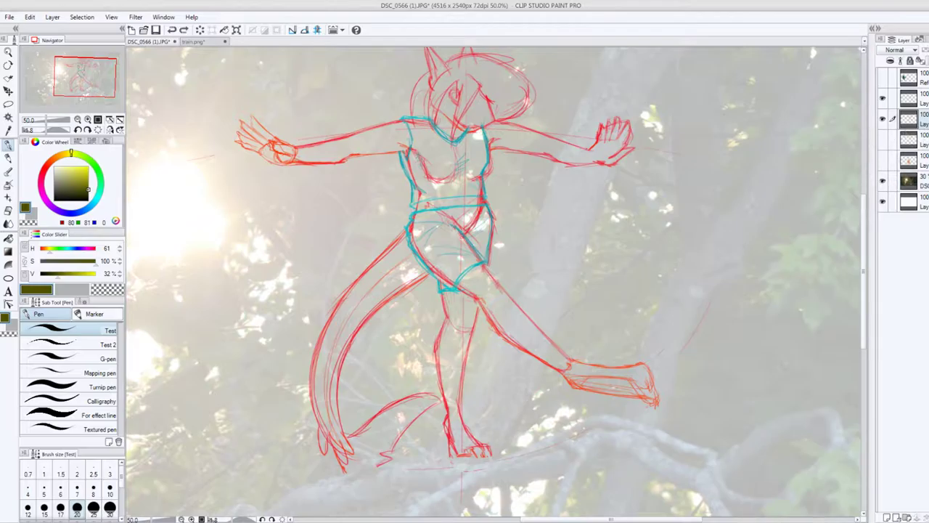
pyautogui.click(921, 180)
pyautogui.moveTo(927, 51); pyautogui.dragTo(928, 51)
pyautogui.hotkey('ctrl', 'z')
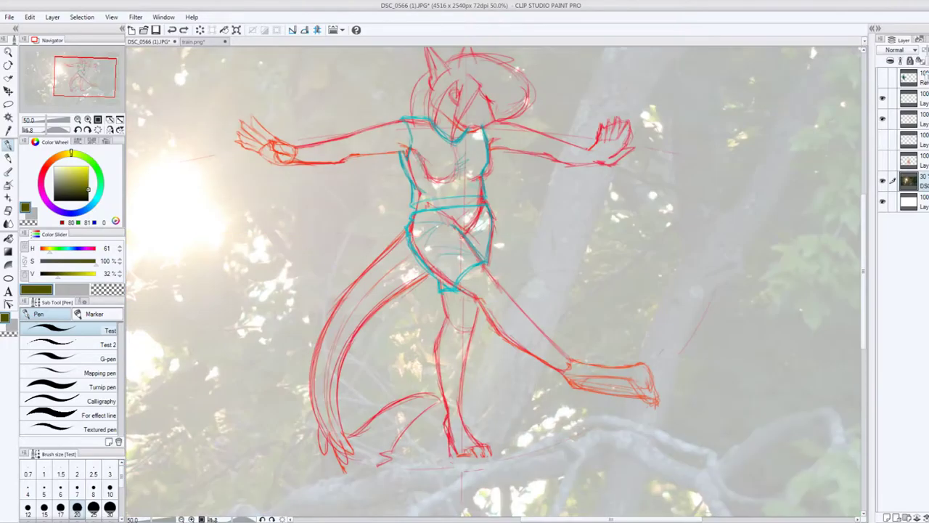
pyautogui.hotkey('ctrl', 'y')
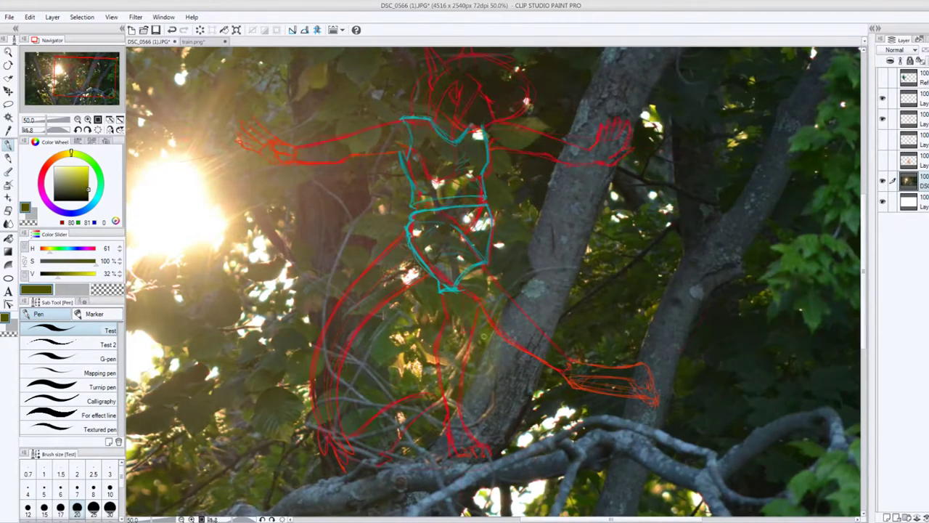
pyautogui.moveTo(487, 334); pyautogui.dragTo(470, 335)
pyautogui.hotkey('ctrl', 'z')
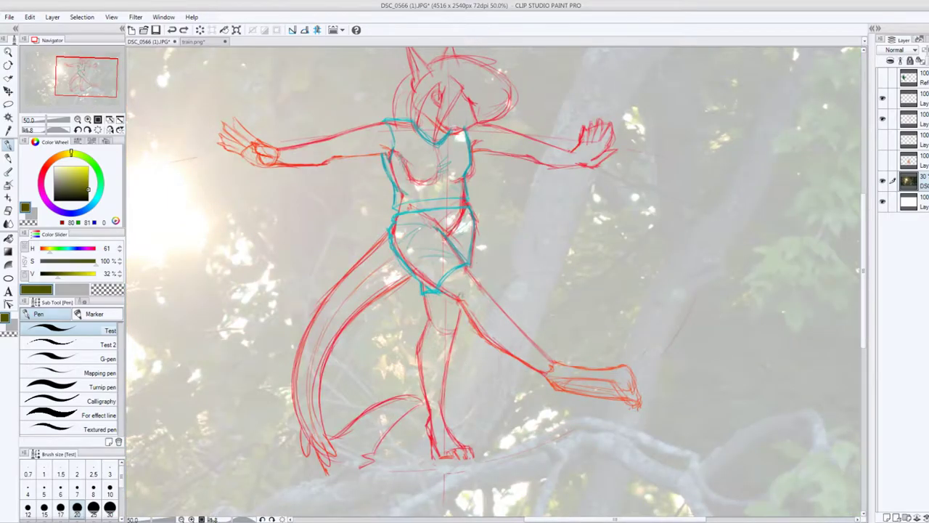
# - Try short olive strokes on the top line-art layer where the standing figure's raised leg meets the hip
pyautogui.click(924, 119)
pyautogui.click(924, 99)
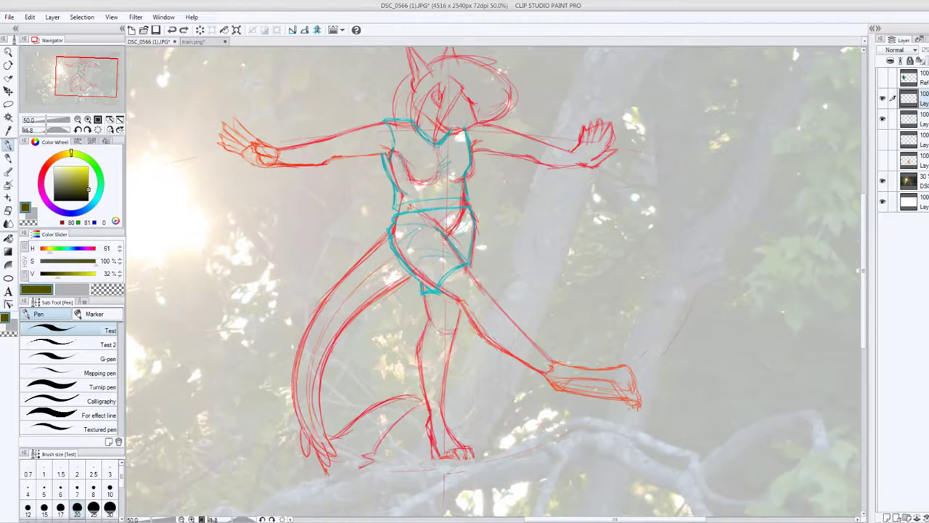
pyautogui.moveTo(534, 308); pyautogui.dragTo(553, 303)
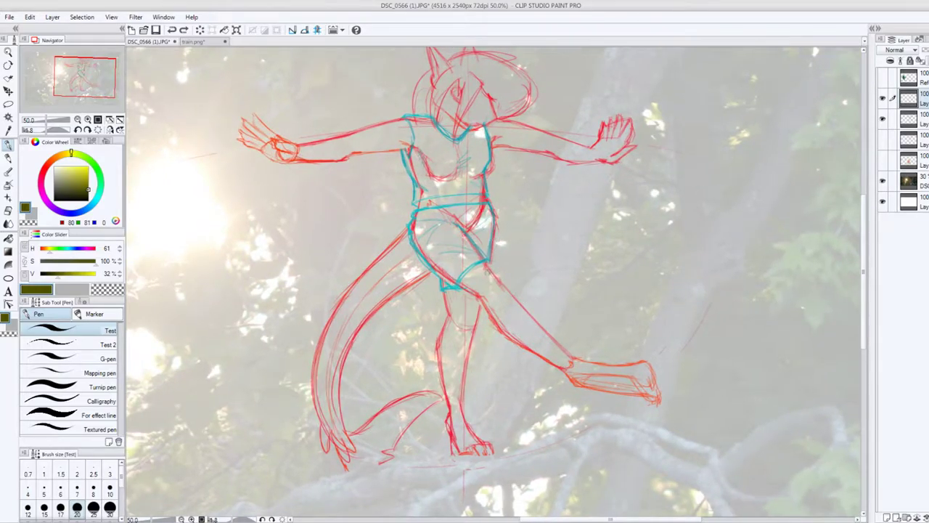
pyautogui.moveTo(486, 266); pyautogui.dragTo(480, 299)
pyautogui.hotkey('ctrl', 'z')
pyautogui.moveTo(485, 266); pyautogui.dragTo(479, 302)
pyautogui.hotkey('ctrl', 'z')
pyautogui.moveTo(482, 266); pyautogui.dragTo(484, 271)
pyautogui.hotkey('ctrl', 'z')
pyautogui.moveTo(498, 265); pyautogui.dragTo(555, 317)
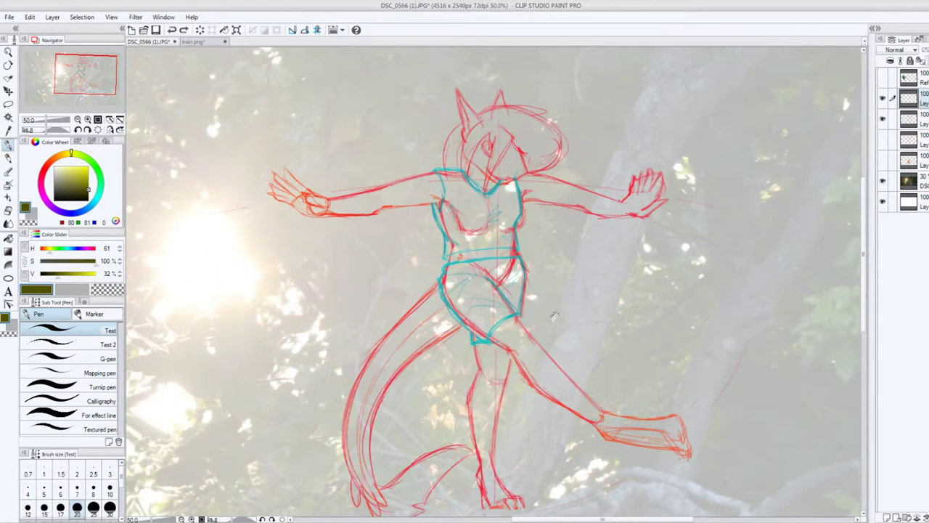
pyautogui.moveTo(569, 364); pyautogui.dragTo(573, 364)
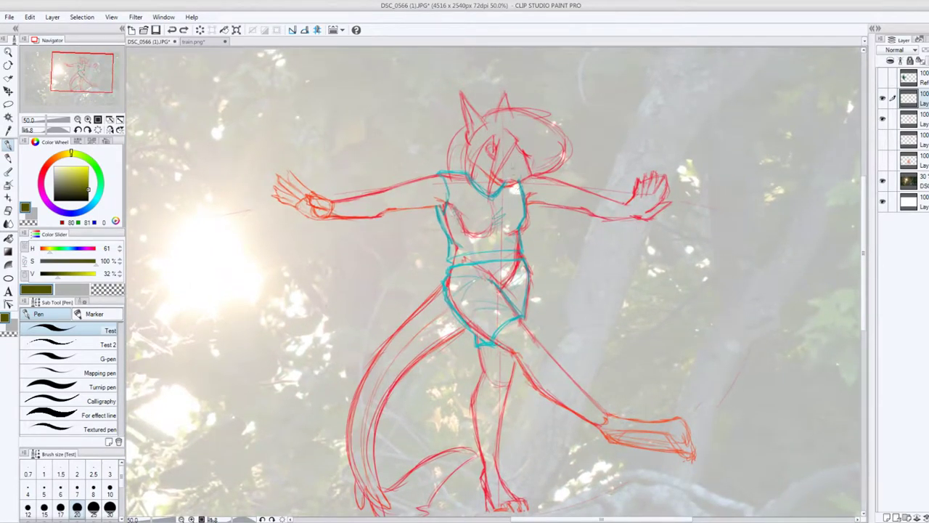
# - Try an olive stroke across the head and a straight line from the face down past the raised leg
pyautogui.moveTo(556, 149)
pyautogui.mouseDown()
pyautogui.moveTo(567, 156)
pyautogui.moveTo(442, 172)
pyautogui.mouseUp()
pyautogui.hotkey('ctrl', 'z')
pyautogui.moveTo(511, 220); pyautogui.dragTo(503, 214)
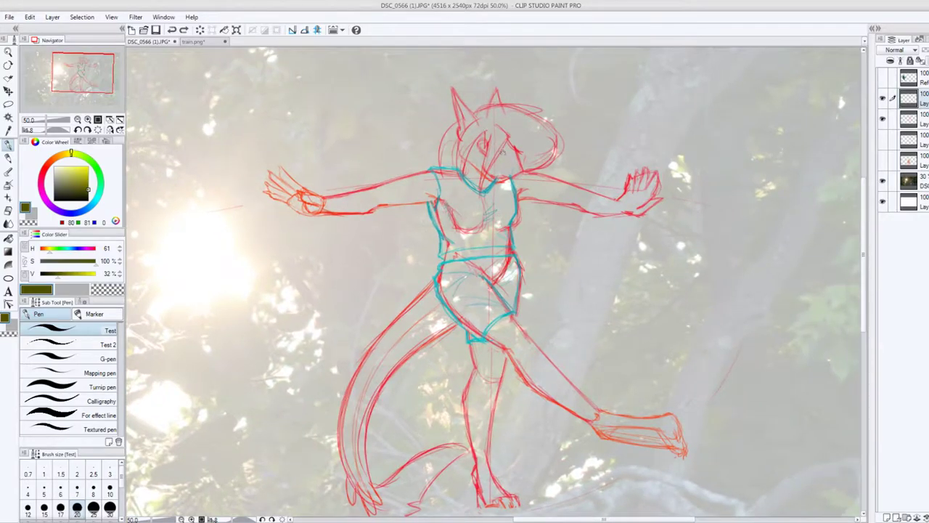
pyautogui.moveTo(553, 232); pyautogui.dragTo(552, 205)
pyautogui.moveTo(485, 127); pyautogui.dragTo(561, 428)
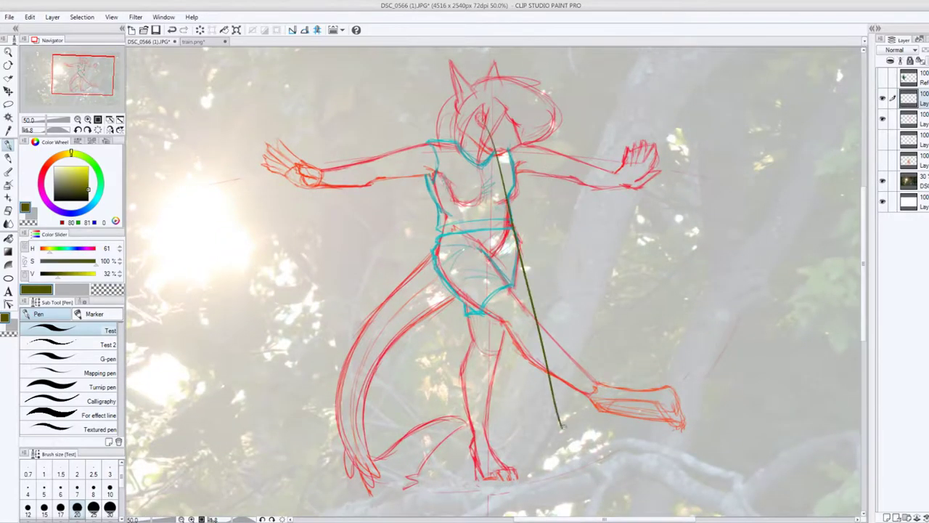
pyautogui.hotkey('ctrl', 'z')
pyautogui.moveTo(442, 326); pyautogui.dragTo(429, 320)
pyautogui.moveTo(475, 343); pyautogui.dragTo(489, 365)
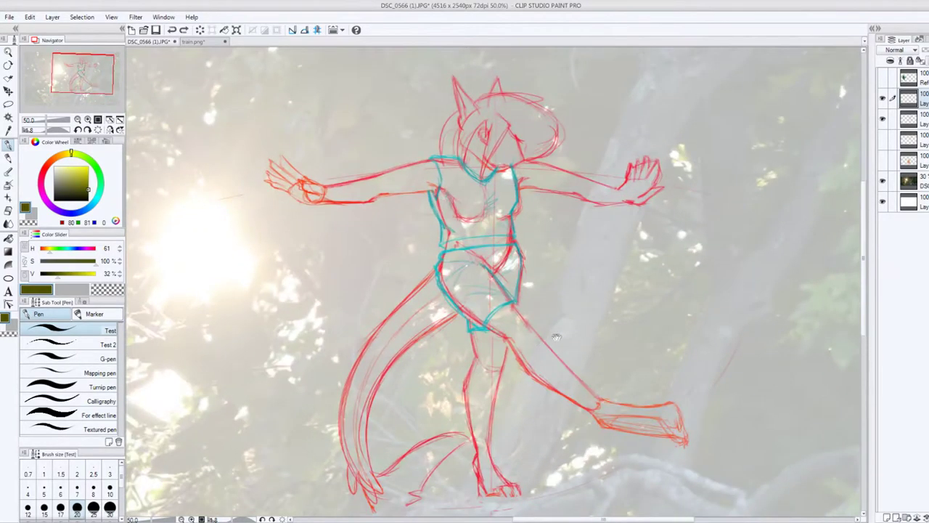
pyautogui.moveTo(567, 330); pyautogui.dragTo(560, 345)
pyautogui.moveTo(596, 376); pyautogui.dragTo(596, 379)
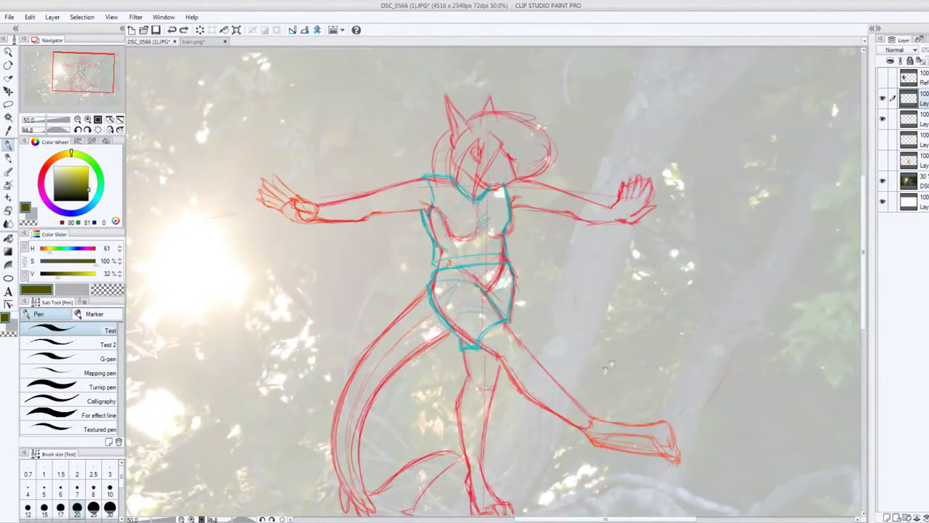
# - Lower the opacity of the lower figure line-art layer to 43% and the upper one to 38%
pyautogui.click(921, 119)
pyautogui.moveTo(928, 50); pyautogui.dragTo(927, 50)
pyautogui.click(921, 98)
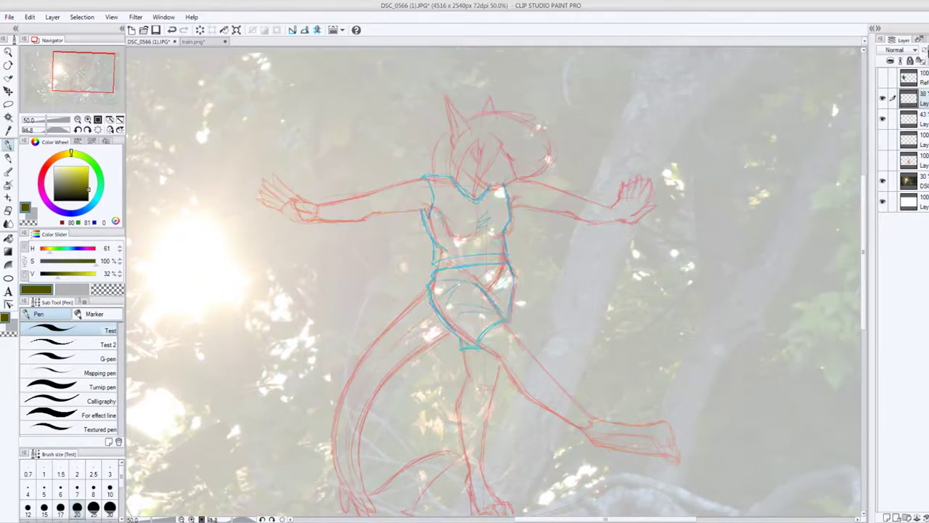
# - Set the drawing colour to black and frame the standing figure's head at 200% for inking
pyautogui.click(55, 168)
pyautogui.click(88, 120)
pyautogui.click(88, 120)
pyautogui.click(88, 120)
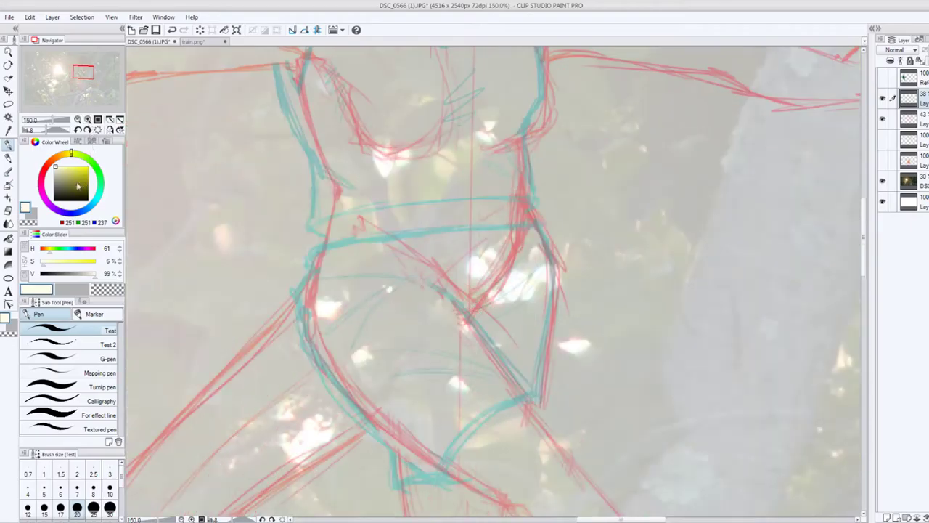
pyautogui.click(55, 200)
pyautogui.moveTo(164, 150); pyautogui.dragTo(241, 272)
pyautogui.moveTo(195, 197); pyautogui.dragTo(320, 383)
pyautogui.moveTo(527, 276); pyautogui.dragTo(247, 370)
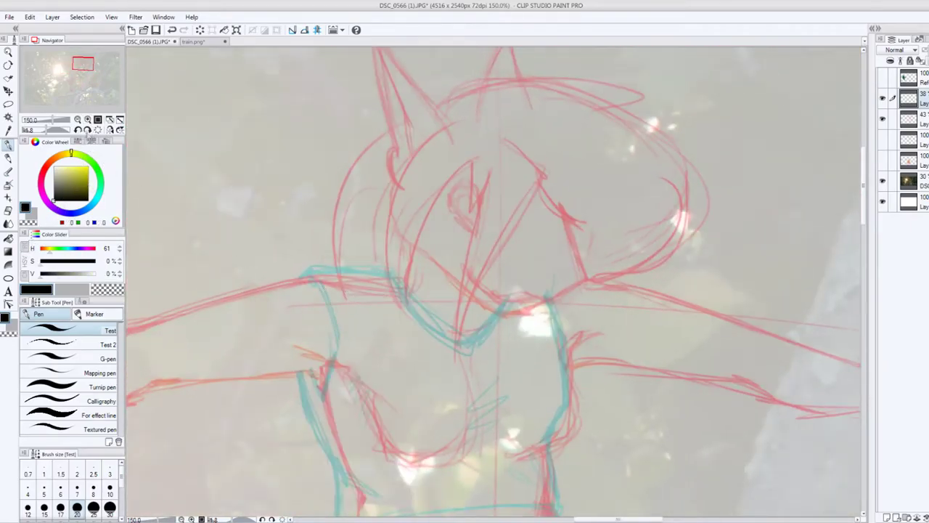
pyautogui.click(88, 120)
pyautogui.moveTo(472, 296)
pyautogui.mouseDown()
pyautogui.moveTo(380, 405)
pyautogui.moveTo(385, 330)
pyautogui.mouseUp()
pyautogui.moveTo(419, 183); pyautogui.dragTo(440, 232)
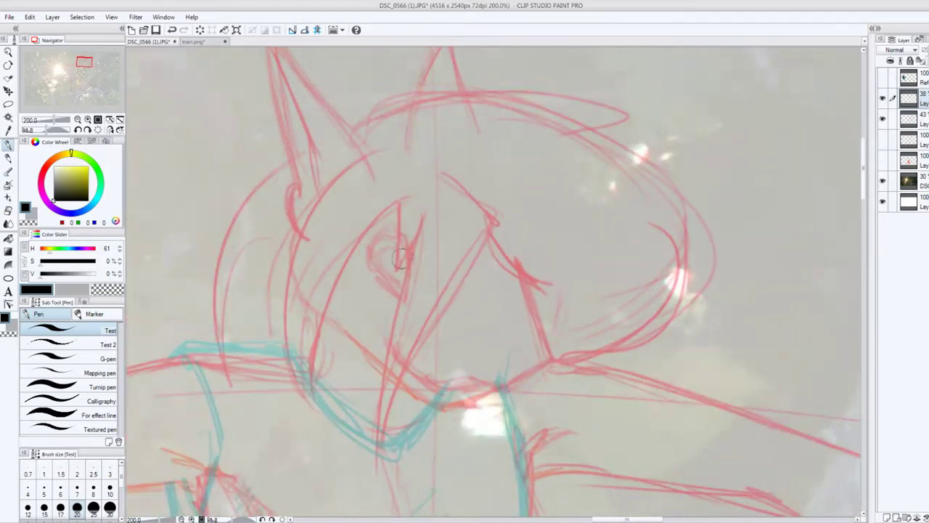
# - Reduce the pen's brush size to 6 and try a stroke along the hair lock beside the eye
pyautogui.press('[')
pyautogui.press('[')
pyautogui.press('[')
pyautogui.press('[')
pyautogui.press('[')
pyautogui.press('[')
pyautogui.press('[')
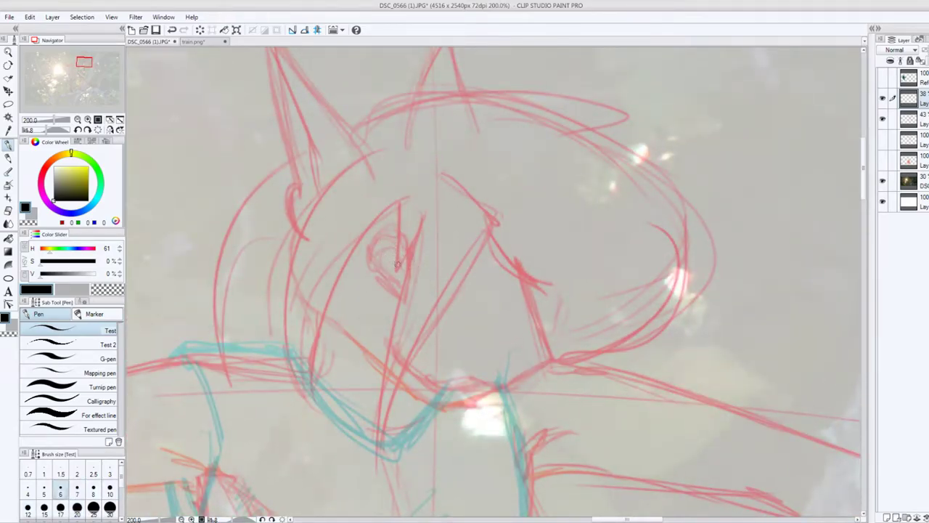
pyautogui.moveTo(334, 258); pyautogui.dragTo(343, 215)
pyautogui.moveTo(408, 161)
pyautogui.mouseDown()
pyautogui.moveTo(347, 234)
pyautogui.moveTo(320, 357)
pyautogui.mouseUp()
pyautogui.hotkey('ctrl', 'z')
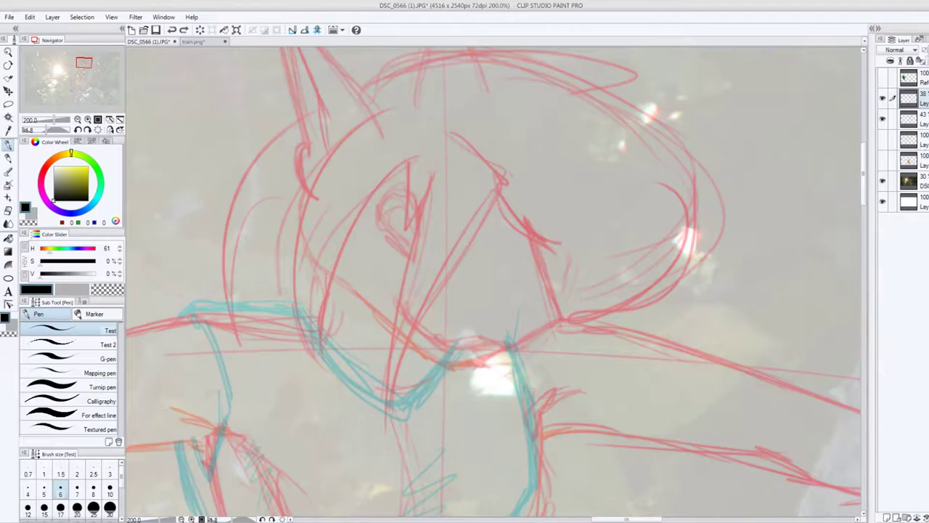
# - Create a new layer above the sketch and ink the outer curve of the face beside the eye in black
pyautogui.click(887, 518)
pyautogui.moveTo(410, 159)
pyautogui.mouseDown()
pyautogui.moveTo(314, 356)
pyautogui.moveTo(412, 156)
pyautogui.mouseUp()
pyautogui.hotkey('ctrl', 'z')
pyautogui.hotkey('ctrl', 'z')
pyautogui.moveTo(318, 355); pyautogui.dragTo(407, 167)
pyautogui.hotkey('ctrl', 'z')
pyautogui.moveTo(318, 352)
pyautogui.mouseDown()
pyautogui.moveTo(325, 298)
pyautogui.moveTo(412, 149)
pyautogui.mouseUp()
pyautogui.hotkey('ctrl', 'z')
pyautogui.moveTo(318, 354)
pyautogui.mouseDown()
pyautogui.moveTo(427, 167)
pyautogui.moveTo(409, 163)
pyautogui.moveTo(407, 231)
pyautogui.mouseUp()
pyautogui.hotkey('ctrl', 'z')
# - Ink the remaining pointed hair strands crossing the face and the short curve at the forehead
pyautogui.moveTo(408, 161)
pyautogui.mouseDown()
pyautogui.moveTo(405, 231)
pyautogui.moveTo(438, 181)
pyautogui.moveTo(377, 402)
pyautogui.moveTo(418, 296)
pyautogui.moveTo(505, 131)
pyautogui.mouseUp()
pyautogui.hotkey('ctrl', 'z')
pyautogui.moveTo(379, 414); pyautogui.dragTo(492, 149)
pyautogui.moveTo(447, 107)
pyautogui.mouseDown()
pyautogui.moveTo(508, 153)
pyautogui.moveTo(446, 103)
pyautogui.moveTo(504, 147)
pyautogui.moveTo(493, 151)
pyautogui.moveTo(450, 106)
pyautogui.mouseUp()
pyautogui.hotkey('ctrl', 'z')
pyautogui.hotkey('ctrl', 'z')
pyautogui.hotkey('ctrl', 'z')
pyautogui.hotkey('ctrl', 'z')
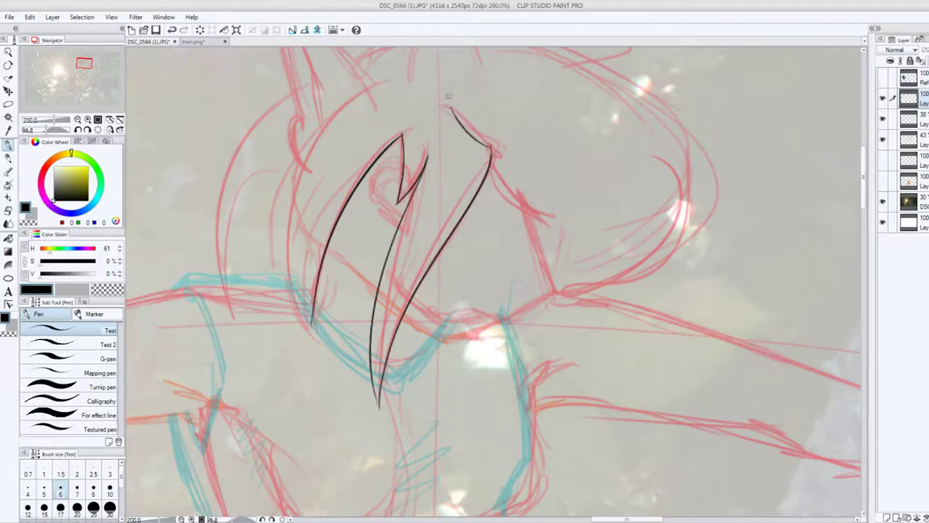
# - Ink the visible eye's outline and iris between the hair strands, redoing strokes until they follow the sketch
pyautogui.moveTo(512, 260); pyautogui.dragTo(552, 248)
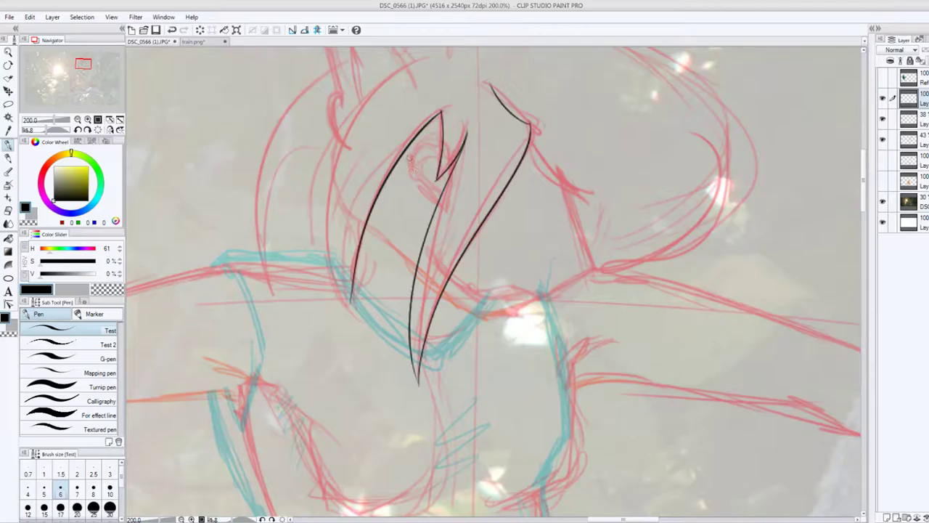
pyautogui.hotkey('ctrl', 'z')
pyautogui.moveTo(438, 143)
pyautogui.mouseDown()
pyautogui.moveTo(412, 164)
pyautogui.moveTo(445, 198)
pyautogui.mouseUp()
pyautogui.hotkey('ctrl', 'z')
pyautogui.moveTo(435, 147); pyautogui.dragTo(444, 195)
pyautogui.hotkey('ctrl', 'z')
pyautogui.moveTo(437, 143); pyautogui.dragTo(439, 194)
pyautogui.moveTo(496, 269)
pyautogui.mouseDown()
pyautogui.moveTo(517, 284)
pyautogui.moveTo(517, 334)
pyautogui.mouseUp()
# - Ink the long curved outline of the hair from its lower tip up over the head
pyautogui.moveTo(372, 364)
pyautogui.mouseDown()
pyautogui.moveTo(357, 240)
pyautogui.moveTo(438, 133)
pyautogui.moveTo(378, 180)
pyautogui.moveTo(483, 129)
pyautogui.mouseUp()
pyautogui.hotkey('ctrl', 'z')
pyautogui.hotkey('ctrl', 'z')
pyautogui.hotkey('ctrl', 'z')
pyautogui.moveTo(371, 366)
pyautogui.mouseDown()
pyautogui.moveTo(393, 155)
pyautogui.moveTo(455, 124)
pyautogui.mouseUp()
pyautogui.moveTo(408, 265); pyautogui.dragTo(439, 367)
pyautogui.moveTo(512, 239); pyautogui.dragTo(550, 265)
pyautogui.moveTo(550, 265); pyautogui.dragTo(541, 299)
# - Ink the small curve at the near ear's base and the ear's outer edge up to the tip
pyautogui.moveTo(391, 270); pyautogui.dragTo(497, 92)
pyautogui.hotkey('ctrl', 'z')
pyautogui.moveTo(418, 235); pyautogui.dragTo(492, 95)
pyautogui.hotkey('ctrl', 'z')
pyautogui.moveTo(416, 234); pyautogui.dragTo(494, 101)
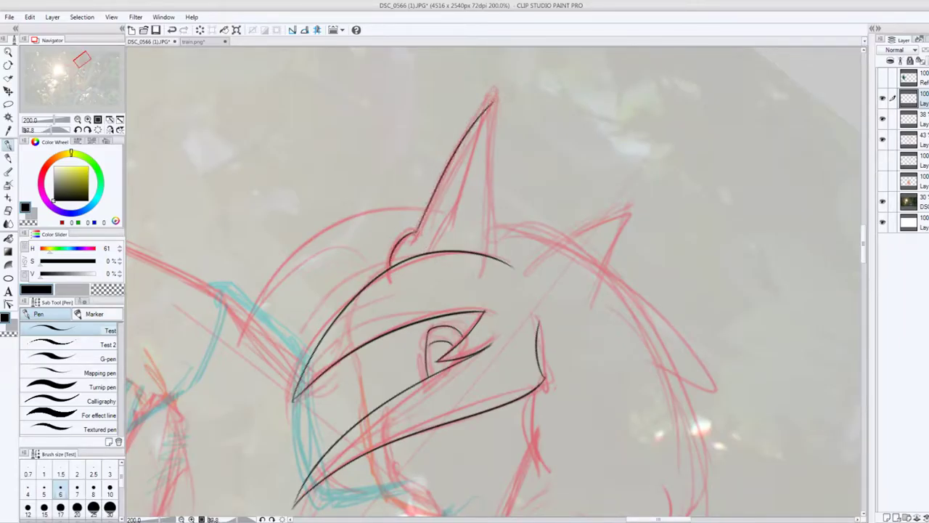
# - Ink the near ear's inner fold and front edge from the tip down to the head outline
pyautogui.moveTo(428, 249); pyautogui.dragTo(493, 97)
pyautogui.hotkey('ctrl', 'z')
pyautogui.moveTo(427, 254)
pyautogui.mouseDown()
pyautogui.moveTo(495, 94)
pyautogui.moveTo(500, 268)
pyautogui.mouseUp()
pyautogui.hotkey('ctrl', 'z')
pyautogui.moveTo(495, 95); pyautogui.dragTo(493, 268)
pyautogui.hotkey('ctrl', 'z')
pyautogui.moveTo(496, 95)
pyautogui.mouseDown()
pyautogui.moveTo(495, 262)
pyautogui.moveTo(458, 225)
pyautogui.moveTo(363, 282)
pyautogui.mouseUp()
pyautogui.press('space')
pyautogui.hotkey('shift', 'space')
pyautogui.hotkey('shift', 'space')
pyautogui.moveTo(361, 181); pyautogui.dragTo(456, 145)
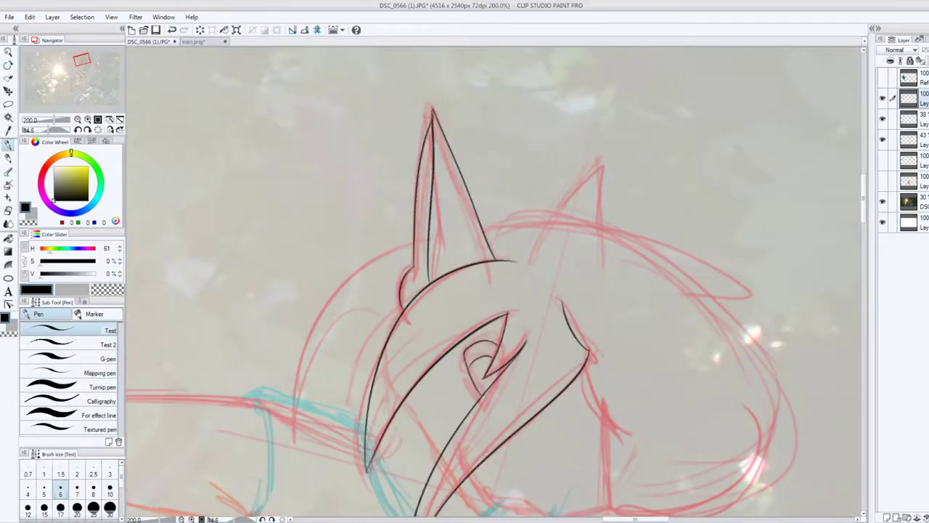
# - Redraw the near ear's inner fold with a bend and re-ink its front edge down to the head
pyautogui.hotkey('ctrl', 'z')
pyautogui.moveTo(433, 109); pyautogui.dragTo(431, 125)
pyautogui.press('space')
pyautogui.moveTo(450, 232)
pyautogui.mouseDown()
pyautogui.moveTo(429, 178)
pyautogui.moveTo(434, 163)
pyautogui.mouseUp()
pyautogui.hotkey('shift', 'space')
pyautogui.moveTo(381, 301)
pyautogui.mouseDown()
pyautogui.moveTo(396, 340)
pyautogui.moveTo(381, 287)
pyautogui.mouseUp()
pyautogui.hotkey('ctrl', 'z')
pyautogui.hotkey('ctrl', 'z')
pyautogui.hotkey('ctrl', 'z')
pyautogui.press('space')
pyautogui.moveTo(448, 200)
pyautogui.mouseDown()
pyautogui.moveTo(416, 257)
pyautogui.moveTo(433, 204)
pyautogui.mouseUp()
pyautogui.hotkey('ctrl', 'z')
pyautogui.moveTo(432, 146)
pyautogui.mouseDown()
pyautogui.moveTo(424, 219)
pyautogui.moveTo(443, 103)
pyautogui.moveTo(429, 217)
pyautogui.mouseUp()
pyautogui.hotkey('ctrl', 'z')
pyautogui.hotkey('ctrl', 'z')
pyautogui.moveTo(444, 99)
pyautogui.mouseDown()
pyautogui.moveTo(430, 209)
pyautogui.moveTo(444, 94)
pyautogui.moveTo(491, 257)
pyautogui.mouseUp()
pyautogui.hotkey('ctrl', 'z')
pyautogui.moveTo(435, 367)
pyautogui.mouseDown()
pyautogui.moveTo(440, 291)
pyautogui.moveTo(433, 366)
pyautogui.moveTo(436, 352)
pyautogui.mouseUp()
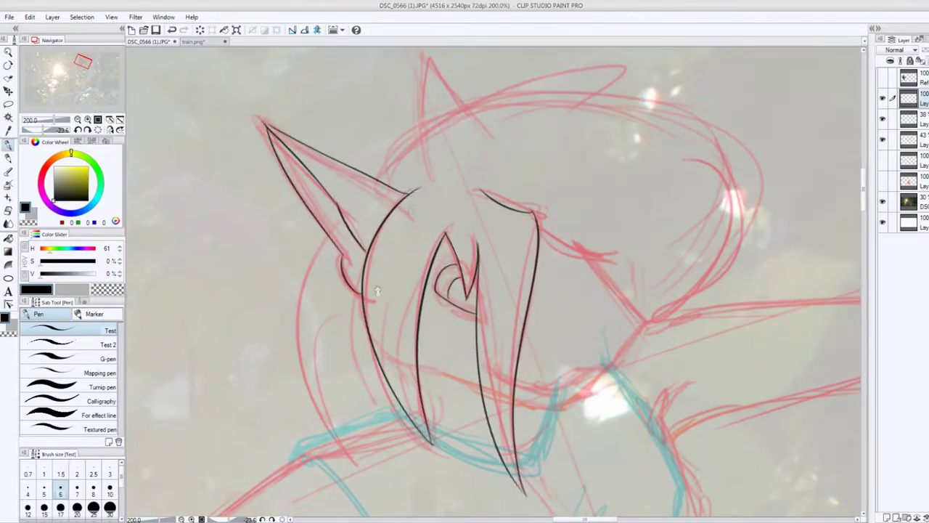
# - Examine the inked line junctions around the ear, hair outline and eye at up to 800% zoom
pyautogui.moveTo(377, 291); pyautogui.dragTo(396, 279)
pyautogui.click(88, 120)
pyautogui.click(88, 120)
pyautogui.moveTo(265, 201); pyautogui.dragTo(465, 364)
pyautogui.moveTo(305, 189); pyautogui.dragTo(697, 460)
pyautogui.moveTo(535, 394); pyautogui.dragTo(637, 507)
pyautogui.moveTo(326, 346); pyautogui.dragTo(508, 457)
pyautogui.moveTo(395, 407); pyautogui.dragTo(410, 339)
pyautogui.moveTo(339, 329)
pyautogui.mouseDown()
pyautogui.moveTo(393, 271)
pyautogui.moveTo(411, 404)
pyautogui.moveTo(416, 366)
pyautogui.mouseUp()
pyautogui.moveTo(520, 296); pyautogui.dragTo(350, 475)
pyautogui.moveTo(578, 182); pyautogui.dragTo(288, 305)
pyautogui.moveTo(385, 286)
pyautogui.mouseDown()
pyautogui.moveTo(441, 275)
pyautogui.moveTo(418, 336)
pyautogui.mouseUp()
pyautogui.moveTo(358, 386); pyautogui.dragTo(370, 401)
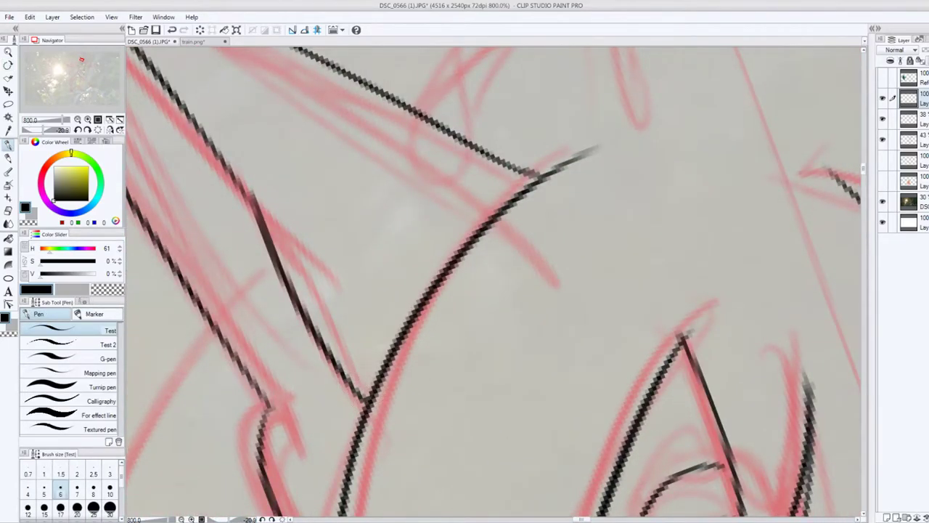
# - Redraw the end of the ear's front edge so it curves into the head outline
pyautogui.moveTo(485, 151)
pyautogui.mouseDown()
pyautogui.moveTo(541, 168)
pyautogui.moveTo(512, 154)
pyautogui.moveTo(546, 169)
pyautogui.mouseUp()
pyautogui.hotkey('ctrl', 'z')
pyautogui.hotkey('ctrl', 'z')
pyautogui.moveTo(486, 152); pyautogui.dragTo(547, 175)
pyautogui.moveTo(506, 238)
pyautogui.mouseDown()
pyautogui.moveTo(545, 232)
pyautogui.moveTo(522, 190)
pyautogui.moveTo(494, 179)
pyautogui.mouseUp()
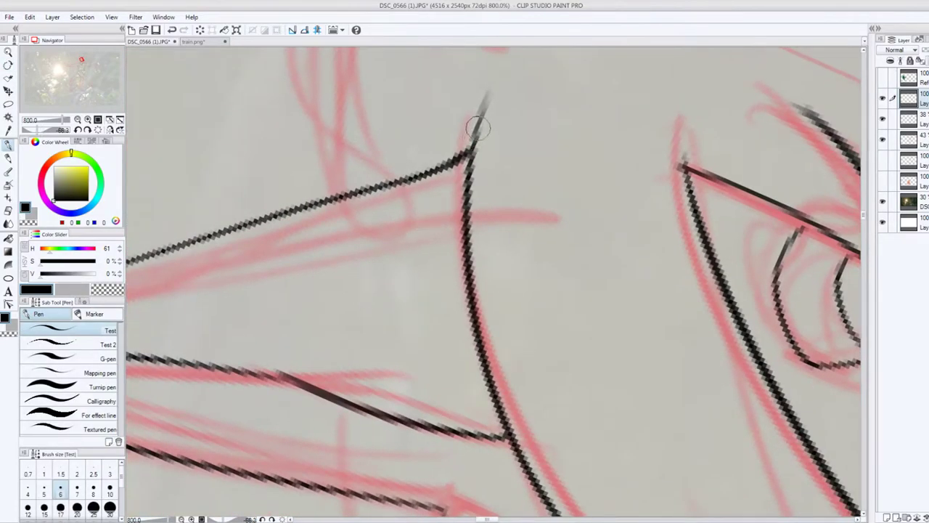
# - Thicken the ear's front edge where it meets the head outline
pyautogui.moveTo(479, 121); pyautogui.dragTo(408, 179)
pyautogui.moveTo(480, 133); pyautogui.dragTo(381, 191)
pyautogui.moveTo(416, 238); pyautogui.dragTo(407, 259)
pyautogui.moveTo(406, 260); pyautogui.dragTo(608, 187)
pyautogui.moveTo(604, 114); pyautogui.dragTo(448, 197)
pyautogui.hotkey('ctrl', 'z')
pyautogui.moveTo(617, 98); pyautogui.dragTo(433, 213)
pyautogui.moveTo(510, 326)
pyautogui.mouseDown()
pyautogui.moveTo(425, 370)
pyautogui.moveTo(408, 215)
pyautogui.moveTo(441, 174)
pyautogui.mouseUp()
pyautogui.moveTo(343, 357); pyautogui.dragTo(392, 291)
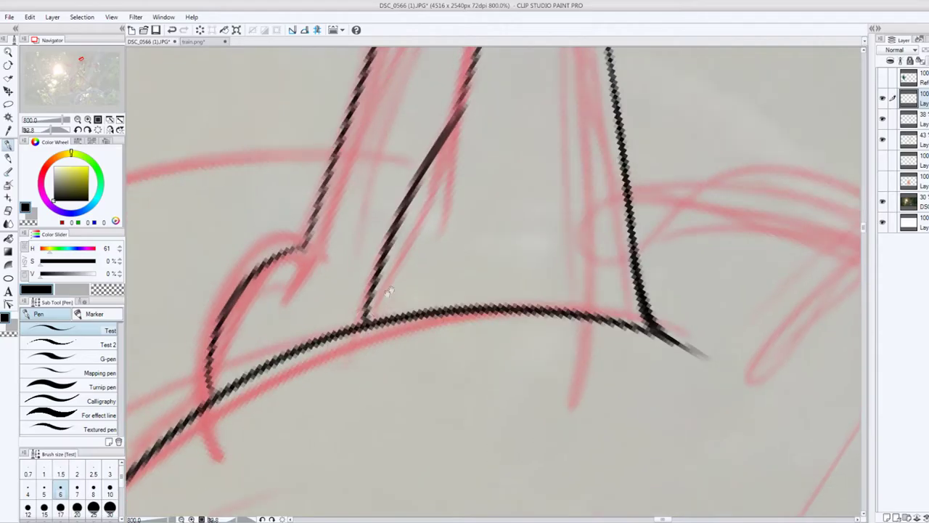
# - Thicken the bases of the ear's inner fold and rear edge where they join the head outline
pyautogui.moveTo(365, 320)
pyautogui.mouseDown()
pyautogui.moveTo(418, 175)
pyautogui.moveTo(371, 281)
pyautogui.moveTo(376, 291)
pyautogui.moveTo(400, 227)
pyautogui.mouseUp()
pyautogui.hotkey('ctrl', 'z')
pyautogui.moveTo(399, 311); pyautogui.dragTo(526, 277)
pyautogui.moveTo(336, 367)
pyautogui.mouseDown()
pyautogui.moveTo(332, 323)
pyautogui.moveTo(350, 276)
pyautogui.mouseUp()
pyautogui.hotkey('ctrl', 'z')
pyautogui.moveTo(334, 365); pyautogui.dragTo(337, 305)
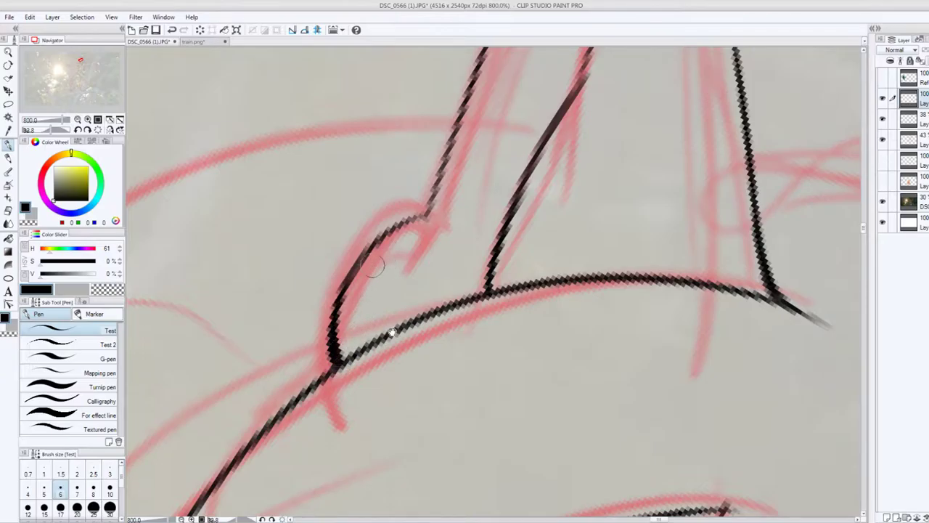
pyautogui.moveTo(392, 331); pyautogui.dragTo(381, 389)
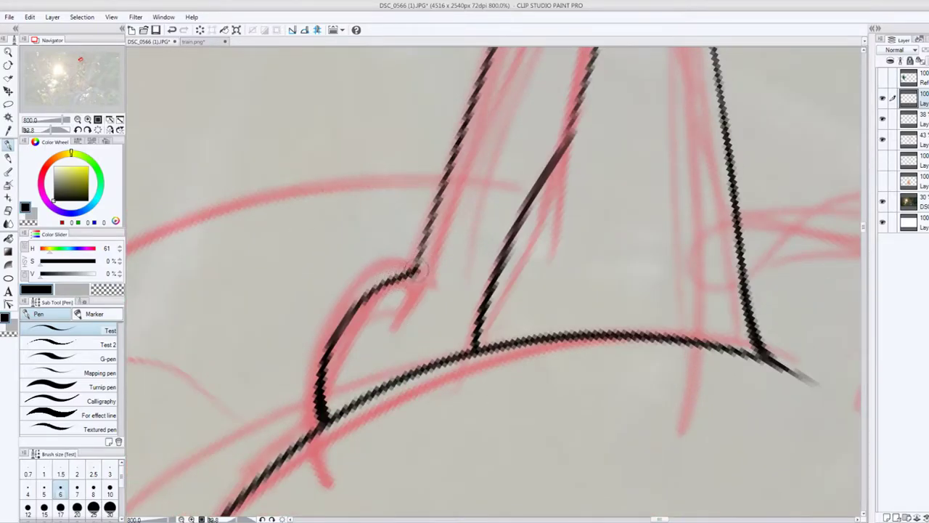
# - Darken the notch in the ear's rear edge and add line weight along the edge above it
pyautogui.moveTo(480, 262); pyautogui.dragTo(378, 460)
pyautogui.moveTo(532, 80); pyautogui.dragTo(445, 205)
pyautogui.moveTo(483, 79)
pyautogui.mouseDown()
pyautogui.moveTo(451, 209)
pyautogui.moveTo(423, 183)
pyautogui.moveTo(504, 220)
pyautogui.mouseUp()
pyautogui.moveTo(475, 407); pyautogui.dragTo(611, 80)
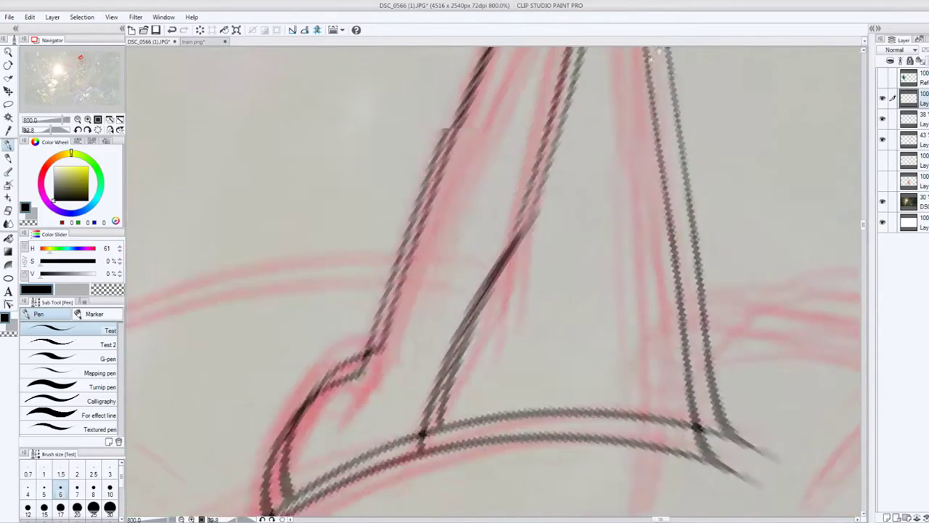
pyautogui.moveTo(447, 410); pyautogui.dragTo(555, 195)
pyautogui.moveTo(420, 423); pyautogui.dragTo(583, 422)
pyautogui.moveTo(608, 128); pyautogui.dragTo(542, 290)
pyautogui.moveTo(588, 99); pyautogui.dragTo(477, 209)
# - Thicken the hair lines where they meet at the parting point above the eye
pyautogui.moveTo(520, 426); pyautogui.dragTo(422, 237)
pyautogui.moveTo(534, 190)
pyautogui.mouseDown()
pyautogui.moveTo(624, 188)
pyautogui.moveTo(525, 145)
pyautogui.moveTo(452, 173)
pyautogui.mouseUp()
pyautogui.moveTo(528, 114); pyautogui.dragTo(439, 180)
pyautogui.moveTo(527, 114)
pyautogui.mouseDown()
pyautogui.moveTo(522, 193)
pyautogui.moveTo(492, 188)
pyautogui.mouseUp()
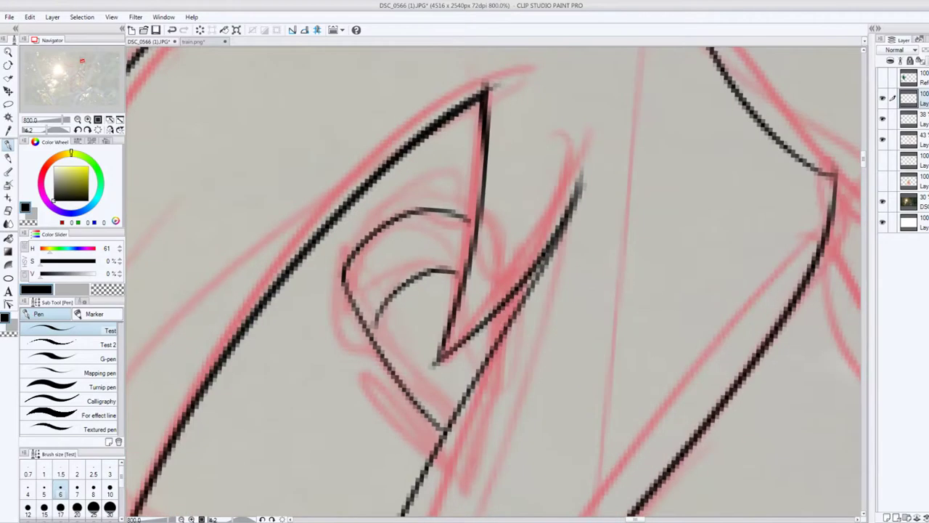
pyautogui.moveTo(475, 104); pyautogui.dragTo(456, 65)
pyautogui.hotkey('ctrl', 'z')
pyautogui.moveTo(563, 155)
pyautogui.mouseDown()
pyautogui.moveTo(473, 285)
pyautogui.moveTo(429, 317)
pyautogui.mouseUp()
pyautogui.moveTo(475, 242); pyautogui.dragTo(592, 208)
pyautogui.moveTo(558, 147); pyautogui.dragTo(576, 152)
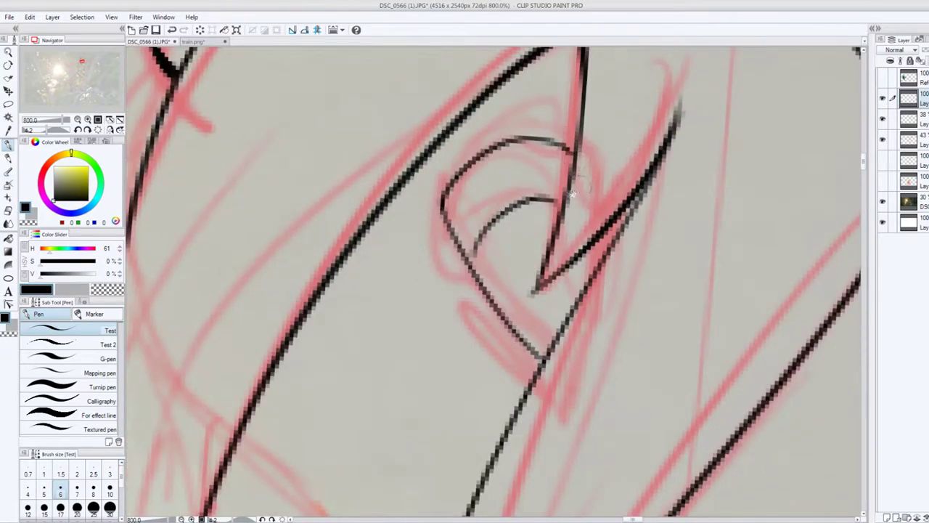
# - Add line weight to the eye's outer corner and upper lid
pyautogui.moveTo(549, 185); pyautogui.dragTo(549, 170)
pyautogui.moveTo(471, 252)
pyautogui.mouseDown()
pyautogui.moveTo(483, 222)
pyautogui.moveTo(449, 176)
pyautogui.mouseUp()
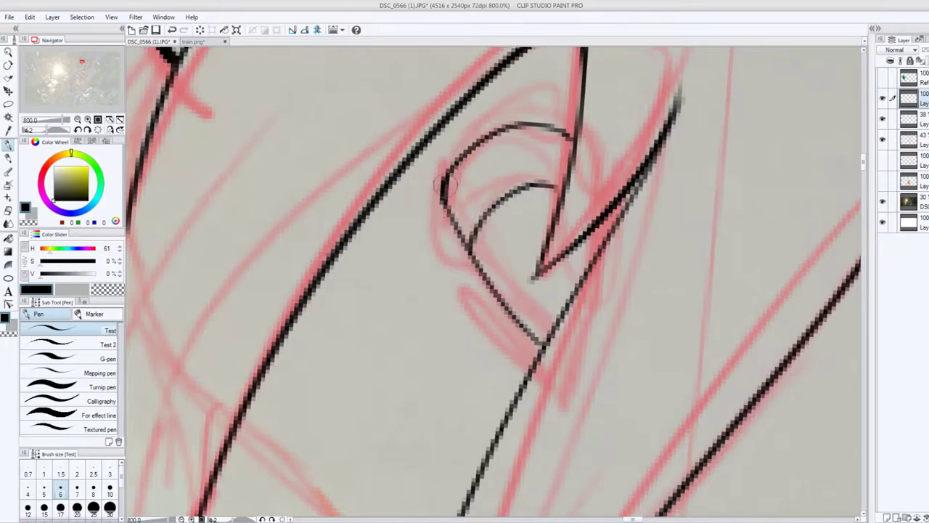
pyautogui.moveTo(572, 137)
pyautogui.mouseDown()
pyautogui.moveTo(500, 129)
pyautogui.moveTo(443, 188)
pyautogui.mouseUp()
pyautogui.moveTo(493, 264); pyautogui.dragTo(543, 233)
pyautogui.moveTo(570, 193)
pyautogui.mouseDown()
pyautogui.moveTo(491, 339)
pyautogui.moveTo(565, 193)
pyautogui.moveTo(521, 266)
pyautogui.mouseUp()
pyautogui.hotkey('ctrl', 'z')
pyautogui.hotkey('ctrl', 'z')
# - Build up the line weight on the hair lock edges that converge beside the eye
pyautogui.moveTo(579, 333); pyautogui.dragTo(460, 231)
pyautogui.moveTo(385, 368); pyautogui.dragTo(485, 422)
pyautogui.moveTo(576, 144); pyautogui.dragTo(445, 296)
pyautogui.hotkey('ctrl', 'z')
pyautogui.moveTo(578, 146); pyautogui.dragTo(411, 325)
pyautogui.moveTo(438, 355)
pyautogui.mouseDown()
pyautogui.moveTo(527, 235)
pyautogui.moveTo(524, 242)
pyautogui.mouseUp()
pyautogui.moveTo(537, 147); pyautogui.dragTo(544, 167)
pyautogui.moveTo(585, 124); pyautogui.dragTo(390, 336)
pyautogui.hotkey('ctrl', 'z')
pyautogui.moveTo(613, 104); pyautogui.dragTo(386, 317)
pyautogui.moveTo(432, 360)
pyautogui.mouseDown()
pyautogui.moveTo(595, 91)
pyautogui.moveTo(550, 85)
pyautogui.mouseUp()
pyautogui.moveTo(375, 376); pyautogui.dragTo(399, 189)
pyautogui.hotkey('ctrl', 'z')
pyautogui.moveTo(376, 367)
pyautogui.mouseDown()
pyautogui.moveTo(426, 157)
pyautogui.moveTo(489, 157)
pyautogui.mouseUp()
pyautogui.hotkey('ctrl', 'z')
pyautogui.moveTo(377, 372); pyautogui.dragTo(483, 193)
pyautogui.moveTo(597, 153); pyautogui.dragTo(378, 372)
# - Examine the inked hair and face outlines around the eye and hair parting
pyautogui.moveTo(690, 158)
pyautogui.mouseDown()
pyautogui.moveTo(594, 253)
pyautogui.moveTo(348, 340)
pyautogui.mouseUp()
pyautogui.moveTo(370, 478); pyautogui.dragTo(448, 510)
pyautogui.moveTo(461, 175); pyautogui.dragTo(454, 334)
pyautogui.moveTo(471, 206)
pyautogui.mouseDown()
pyautogui.moveTo(495, 211)
pyautogui.moveTo(490, 263)
pyautogui.moveTo(583, 432)
pyautogui.mouseUp()
pyautogui.moveTo(413, 208); pyautogui.dragTo(423, 231)
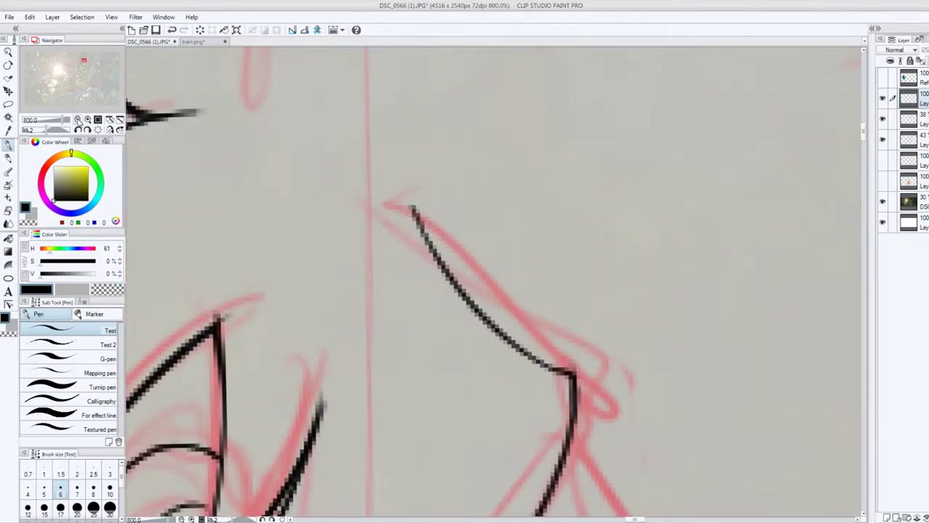
pyautogui.click(77, 120)
pyautogui.click(78, 120)
pyautogui.moveTo(521, 421); pyautogui.dragTo(483, 338)
pyautogui.moveTo(380, 351); pyautogui.dragTo(391, 324)
pyautogui.click(87, 120)
pyautogui.click(87, 120)
# - Ink both edges of the hanging hair lock down to one shared pointed tip
pyautogui.moveTo(371, 270); pyautogui.dragTo(608, 124)
pyautogui.moveTo(210, 324); pyautogui.dragTo(498, 156)
pyautogui.moveTo(285, 300); pyautogui.dragTo(307, 173)
pyautogui.moveTo(305, 247); pyautogui.dragTo(395, 389)
pyautogui.moveTo(374, 441); pyautogui.dragTo(325, 278)
pyautogui.moveTo(429, 424); pyautogui.dragTo(388, 293)
pyautogui.hotkey('ctrl', 'z')
pyautogui.hotkey('ctrl', 'z')
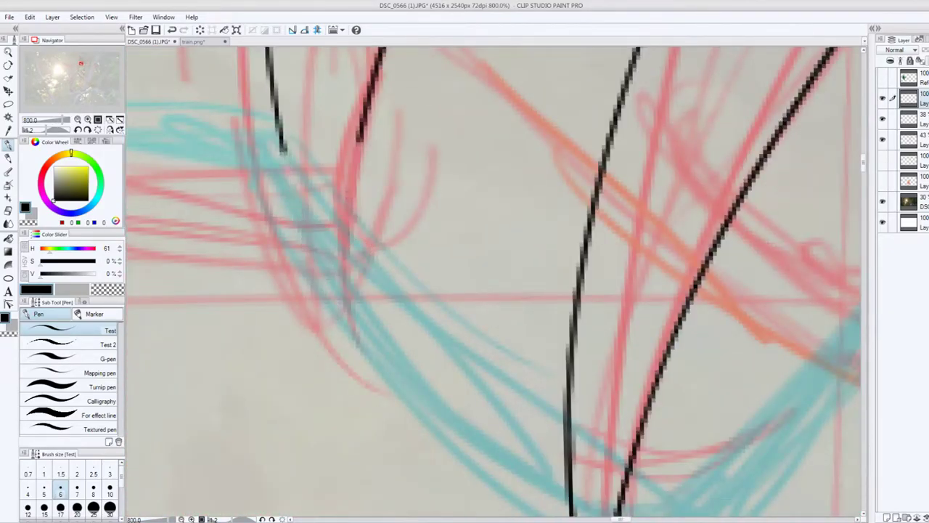
pyautogui.hotkey('ctrl', 'y')
pyautogui.hotkey('ctrl', 'y')
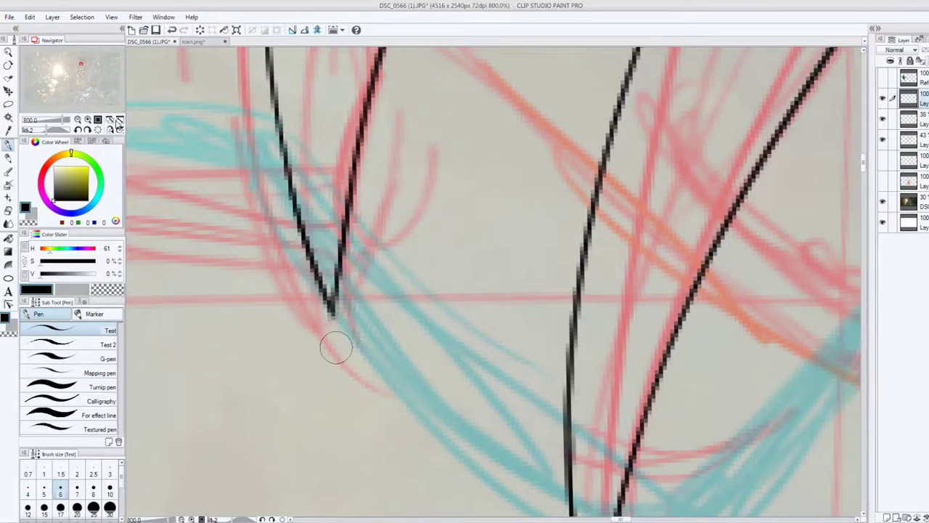
# - Extend the ink line along the orange guide outward past the hair lock's edge
pyautogui.click(78, 120)
pyautogui.click(77, 120)
pyautogui.click(78, 120)
pyautogui.click(78, 119)
pyautogui.moveTo(517, 361); pyautogui.dragTo(430, 305)
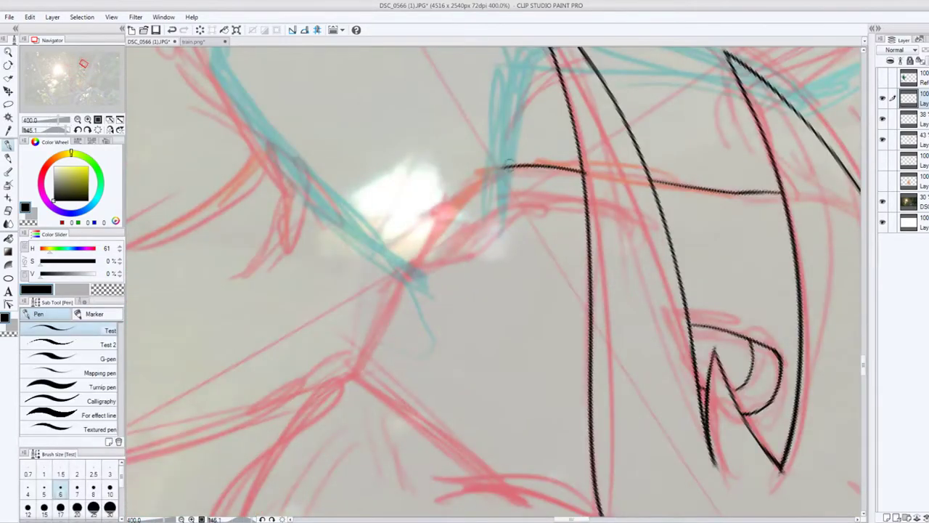
pyautogui.moveTo(517, 161); pyautogui.dragTo(451, 195)
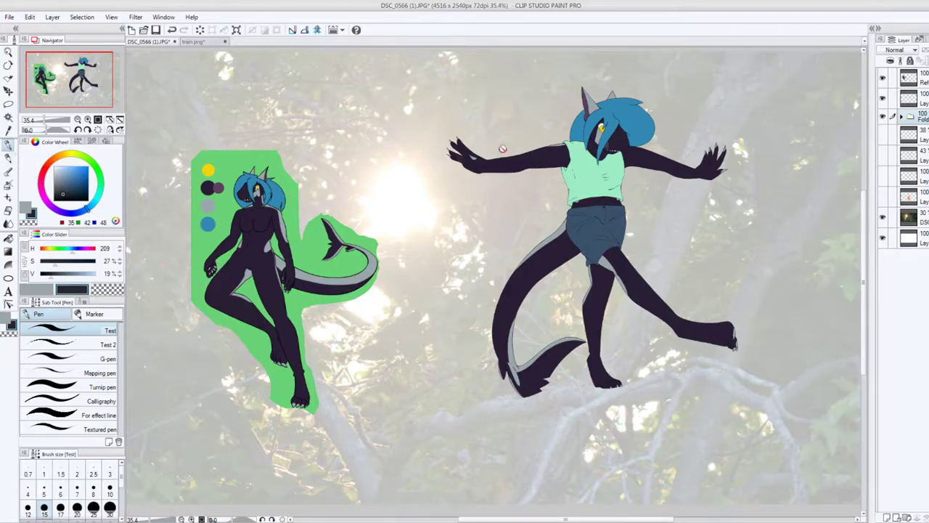
# - Make the line art layer active and hide the green-backed character reference
pyautogui.click(891, 106)
pyautogui.moveTo(331, 118)
pyautogui.mouseDown()
pyautogui.moveTo(367, 138)
pyautogui.moveTo(279, 409)
pyautogui.mouseUp()
pyautogui.hotkey('ctrl', 'z')
pyautogui.moveTo(761, 284); pyautogui.dragTo(746, 284)
pyautogui.click(883, 77)
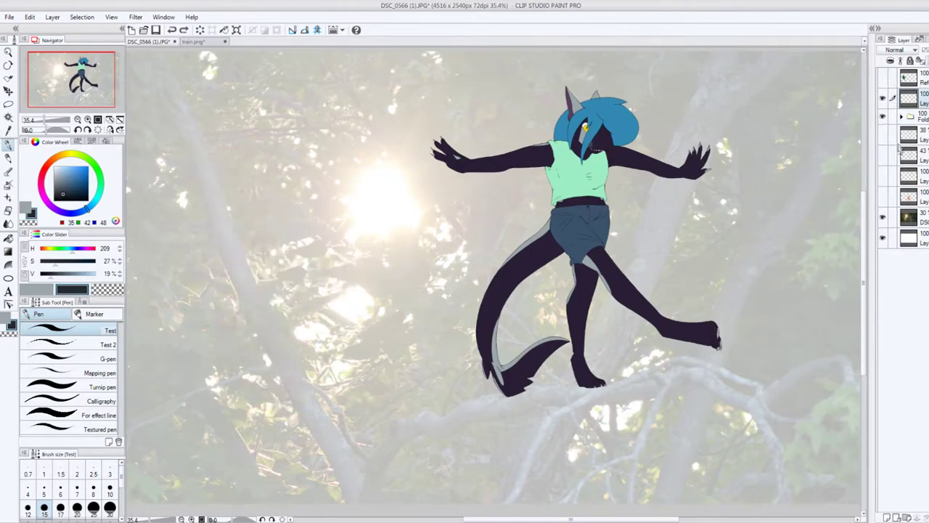
# - Set the background photo layer's opacity to 100%
pyautogui.click(904, 216)
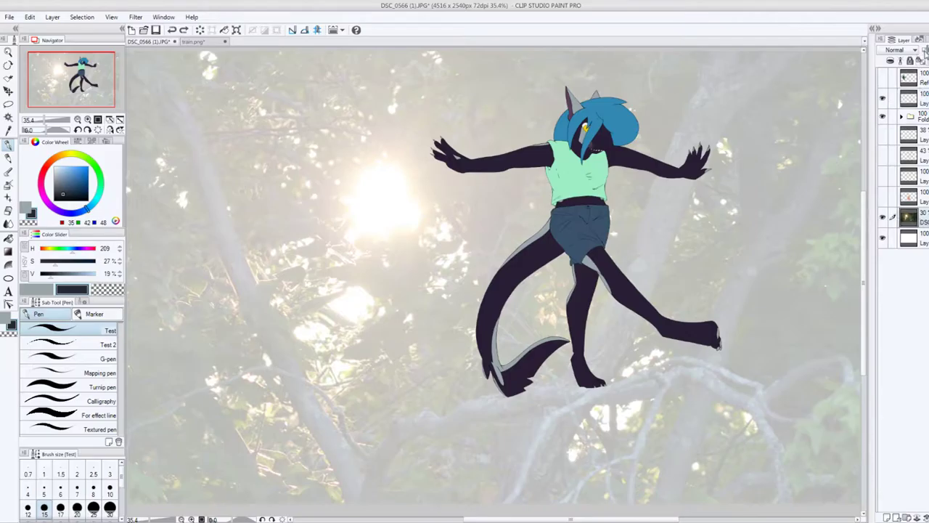
pyautogui.moveTo(926, 51); pyautogui.dragTo(928, 51)
pyautogui.moveTo(744, 427); pyautogui.dragTo(733, 438)
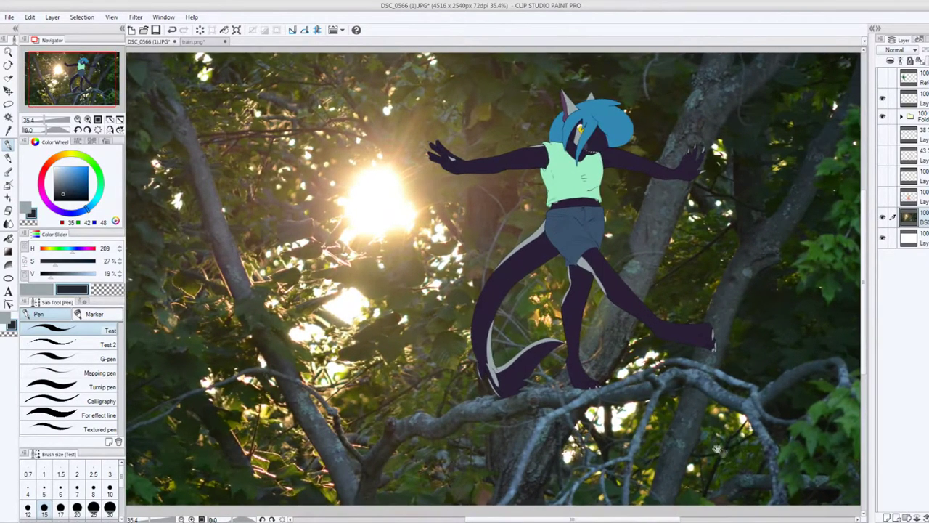
pyautogui.moveTo(739, 447); pyautogui.dragTo(741, 454)
pyautogui.scroll(-1, 741, 454)
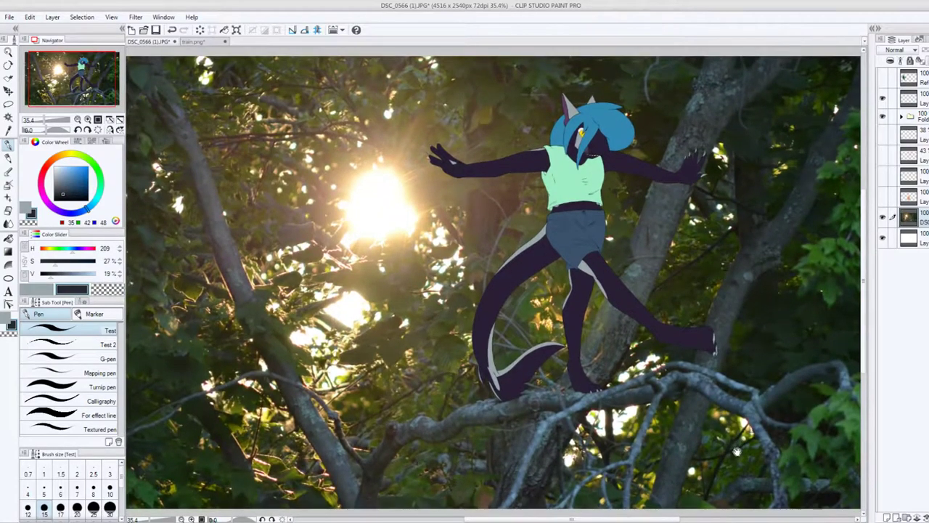
pyautogui.scroll(-2, 752, 459)
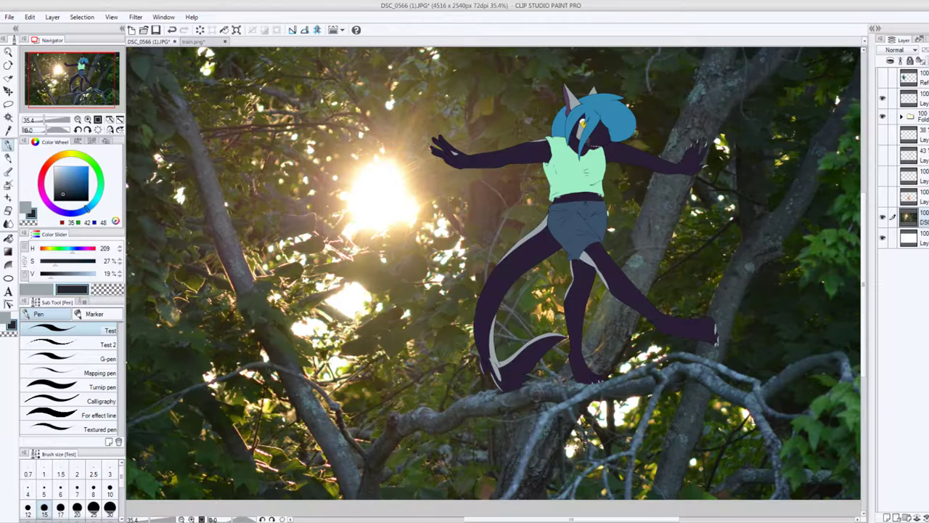
# - Add a new layer above the flat colour folder and clip it to the folder
pyautogui.click(925, 117)
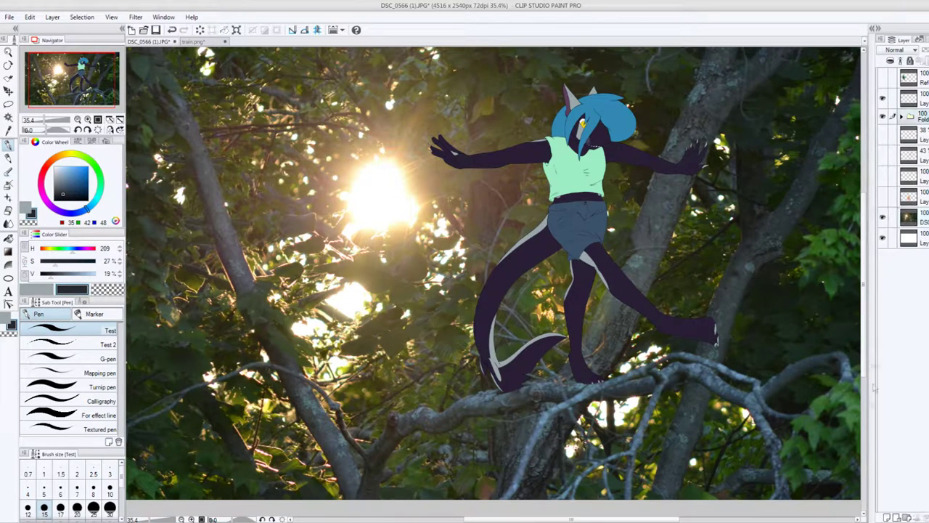
pyautogui.click(887, 517)
pyautogui.click(884, 99)
pyautogui.click(884, 99)
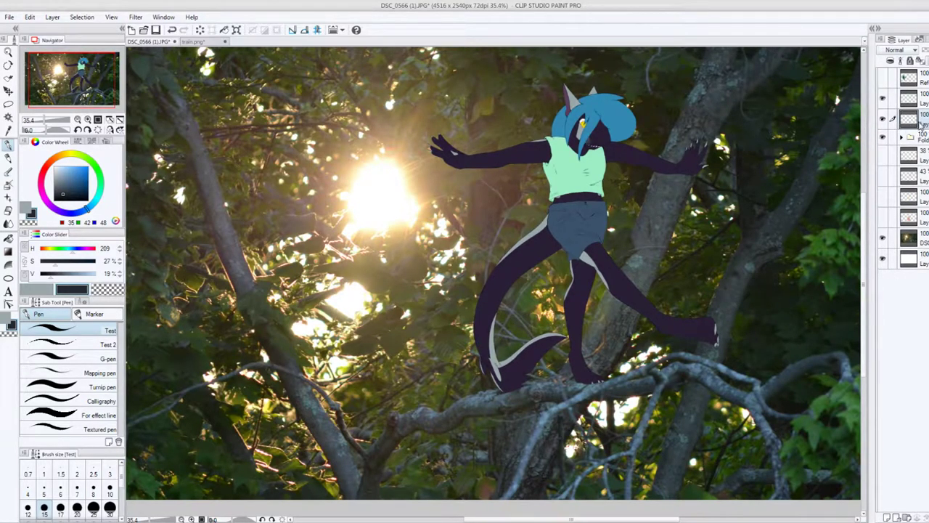
pyautogui.moveTo(652, 390); pyautogui.dragTo(610, 393)
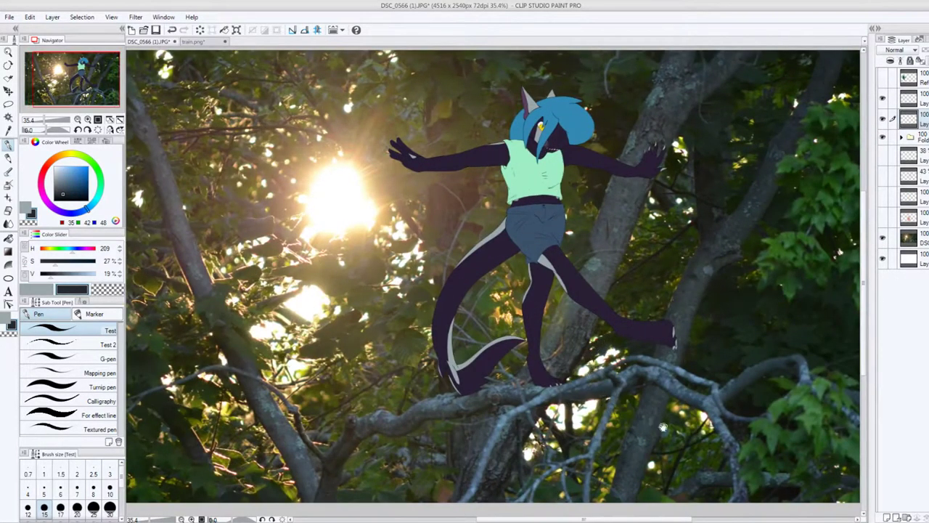
pyautogui.moveTo(689, 429); pyautogui.dragTo(715, 415)
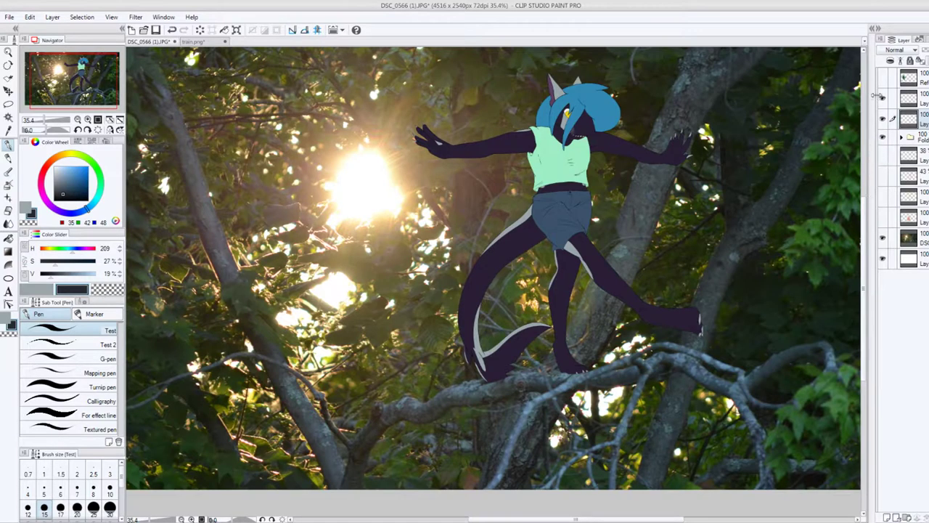
pyautogui.click(890, 61)
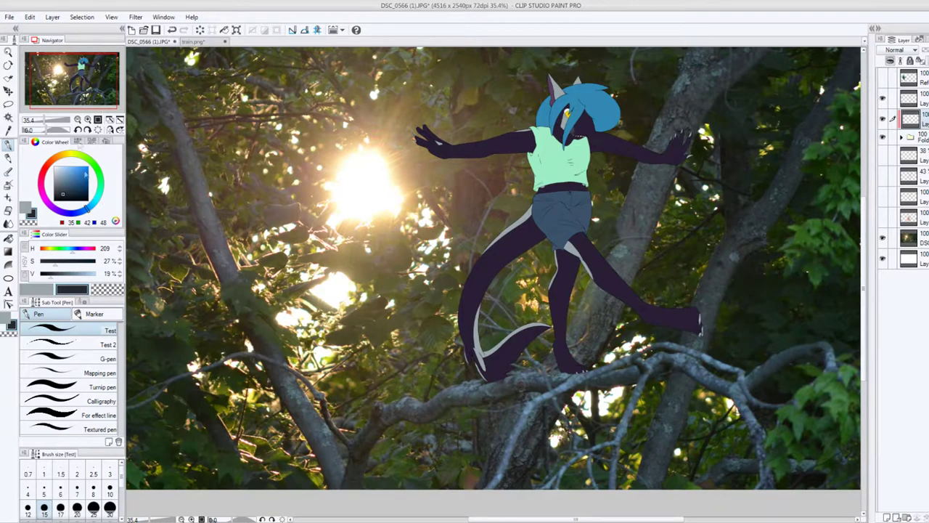
# - Shift the dark drawing colour to a yellow hue of 62 and choose the Oil paint brush
pyautogui.click(88, 120)
pyautogui.click(88, 120)
pyautogui.moveTo(268, 76); pyautogui.dragTo(154, 303)
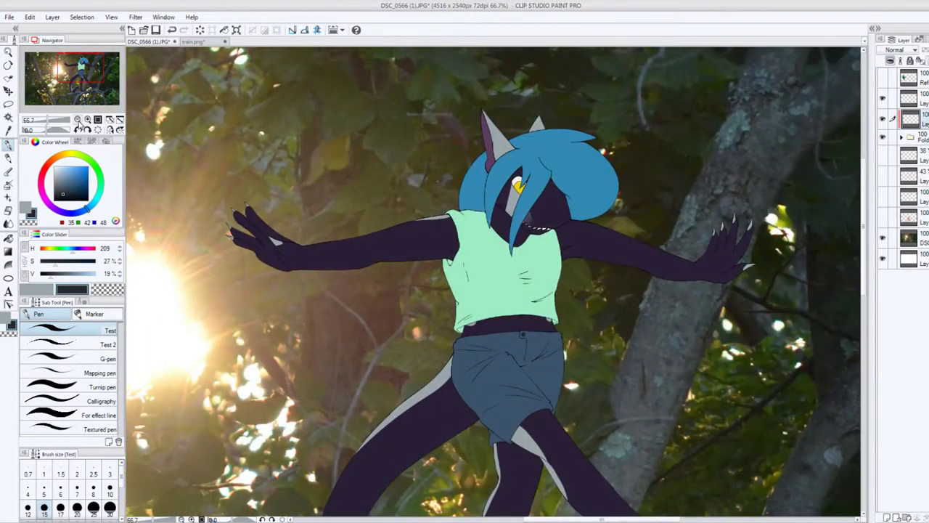
pyautogui.click(77, 120)
pyautogui.moveTo(313, 329); pyautogui.dragTo(263, 260)
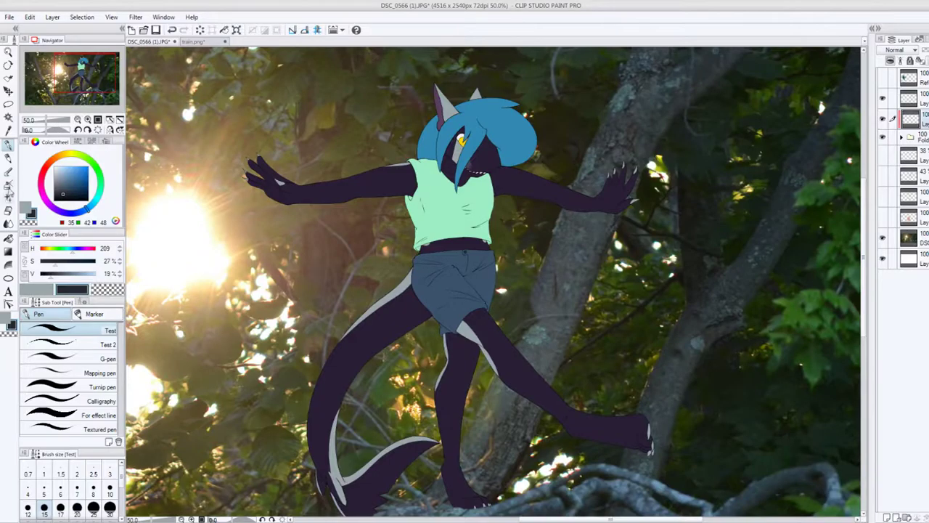
pyautogui.click(10, 173)
pyautogui.click(70, 154)
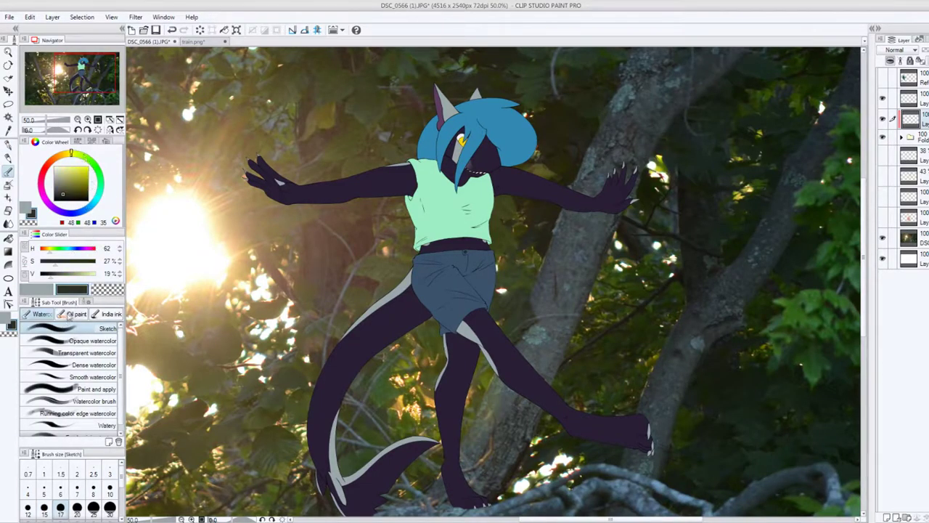
pyautogui.click(69, 314)
pyautogui.scroll(2, 363, 290)
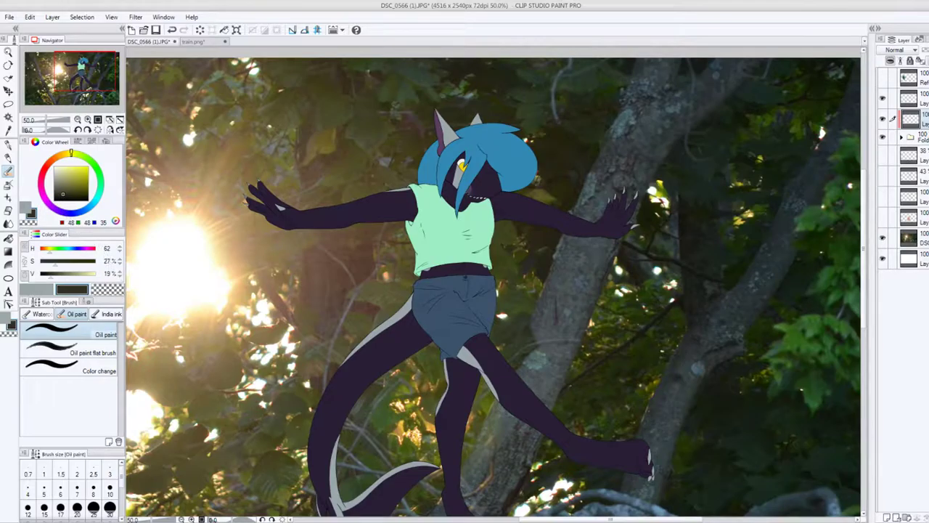
# - Fill the clipped layer with the grey-blue colour (H 191, S 10, V 67) and set its opacity to 24%
pyautogui.press('r')
pyautogui.press('x')
pyautogui.scroll(-1, 493, 284)
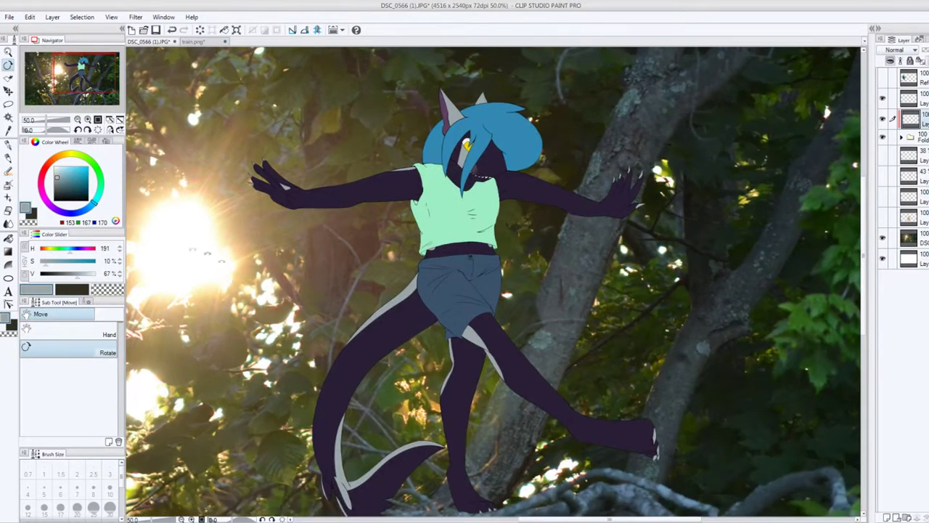
pyautogui.click(8, 238)
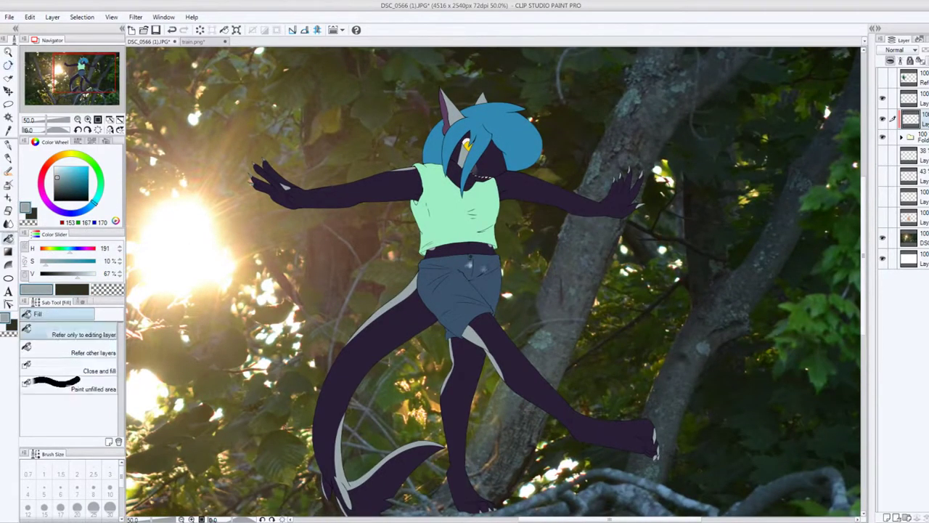
pyautogui.moveTo(479, 289); pyautogui.dragTo(501, 264)
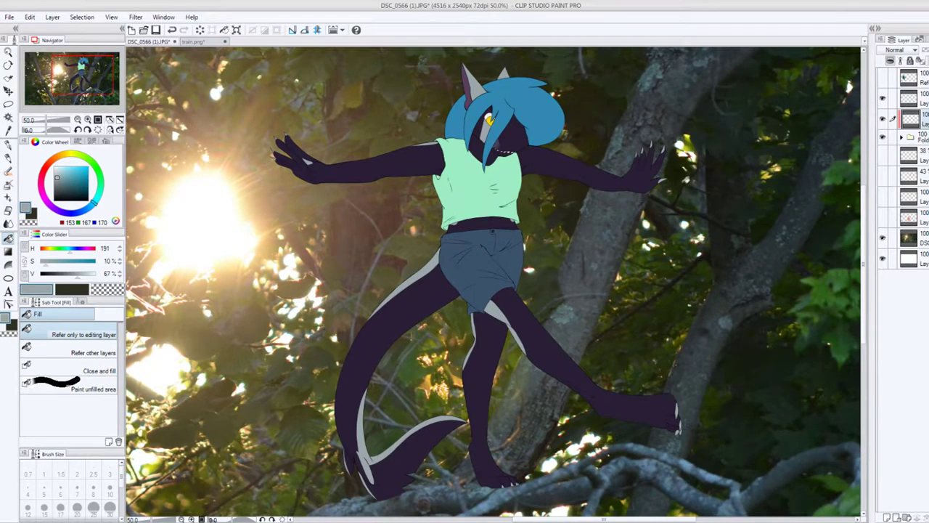
pyautogui.click(635, 190)
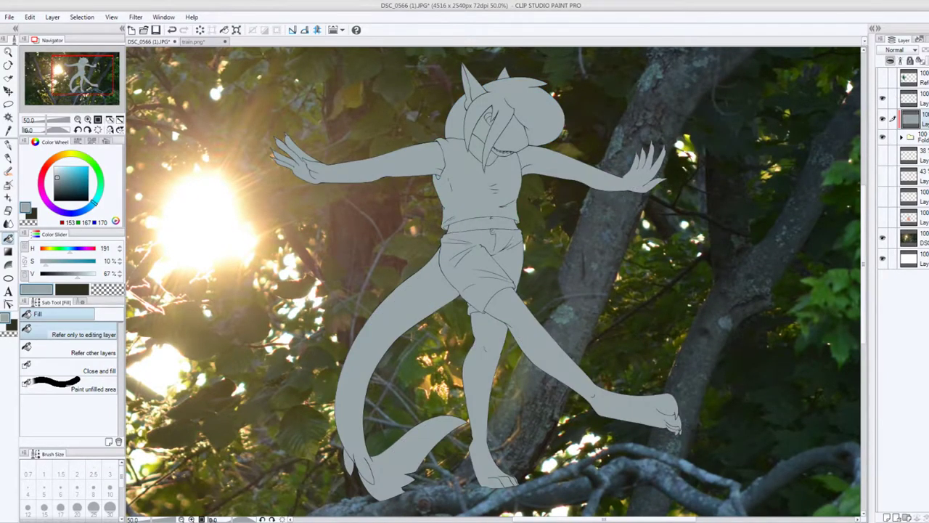
pyautogui.moveTo(928, 50); pyautogui.dragTo(927, 50)
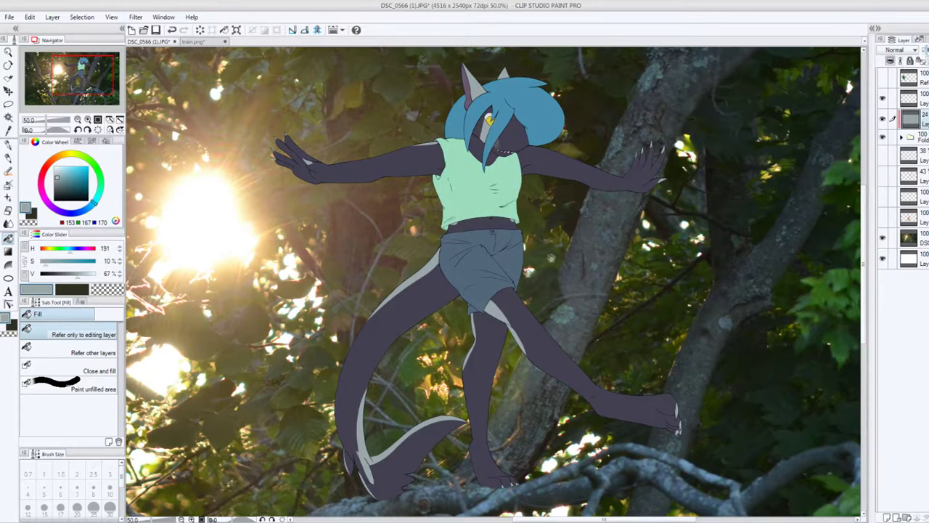
# - Set the drawing colour to bright yellow (H 66, S 100, V 100) and switch back to the Oil paint brush
pyautogui.moveTo(550, 254); pyautogui.dragTo(580, 245)
pyautogui.click(73, 152)
pyautogui.click(88, 166)
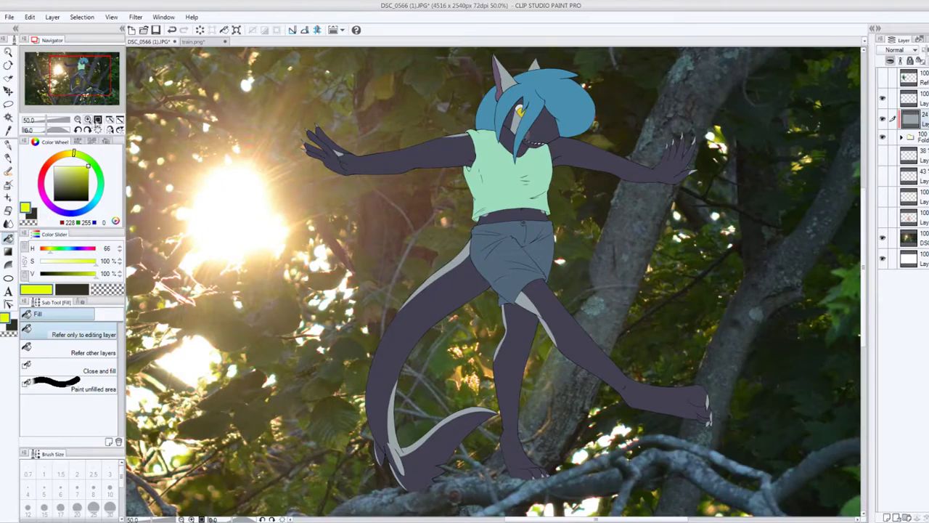
pyautogui.click(87, 119)
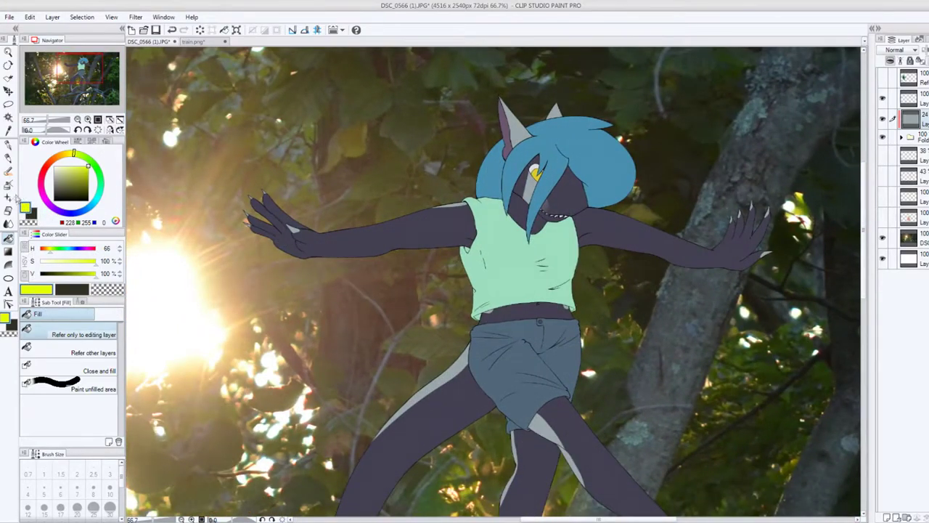
pyautogui.click(8, 170)
# - Undo a test stroke along the outstretched arm and set the clipped fill layer's opacity to 41%
pyautogui.moveTo(347, 222)
pyautogui.mouseDown()
pyautogui.moveTo(371, 236)
pyautogui.moveTo(439, 206)
pyautogui.moveTo(320, 225)
pyautogui.moveTo(273, 201)
pyautogui.mouseUp()
pyautogui.hotkey('ctrl', 'z')
pyautogui.moveTo(475, 309)
pyautogui.mouseDown()
pyautogui.moveTo(610, 239)
pyautogui.moveTo(443, 319)
pyautogui.moveTo(468, 308)
pyautogui.mouseUp()
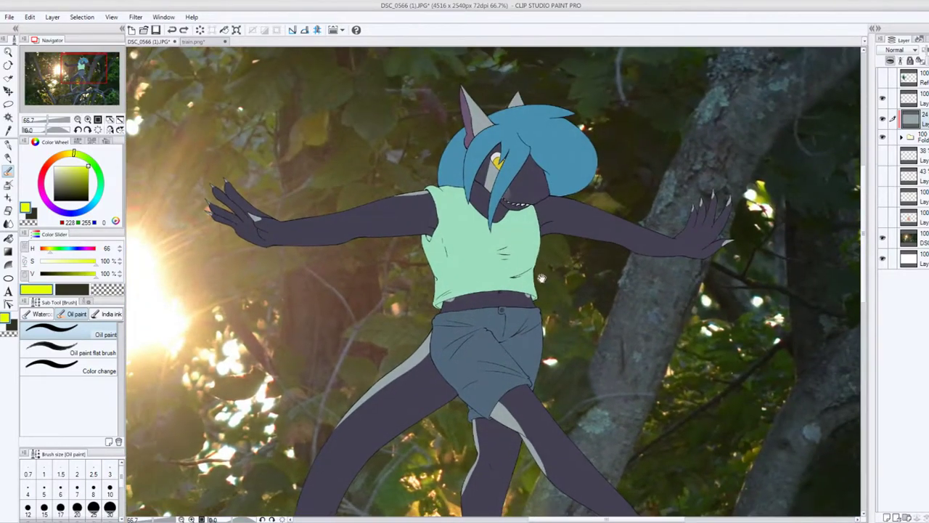
pyautogui.moveTo(919, 51); pyautogui.dragTo(928, 50)
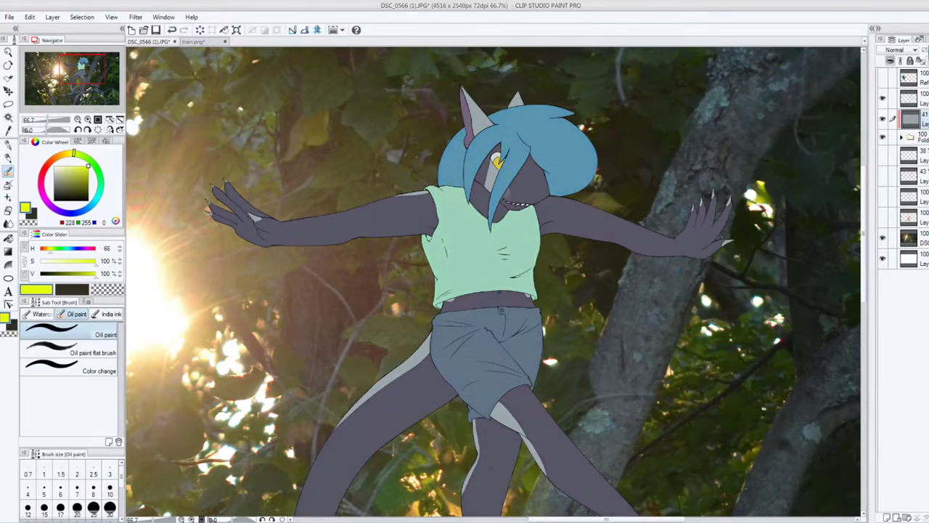
# - Reduce the Oil paint brush size and paint yellow light along the outer edge of the figure's back hair
pyautogui.press('[')
pyautogui.press('[')
pyautogui.press('[')
pyautogui.press('[')
pyautogui.press('[')
pyautogui.press('[')
pyautogui.press('[')
pyautogui.press('[')
pyautogui.press('[')
pyautogui.click(87, 119)
pyautogui.moveTo(415, 209); pyautogui.dragTo(435, 326)
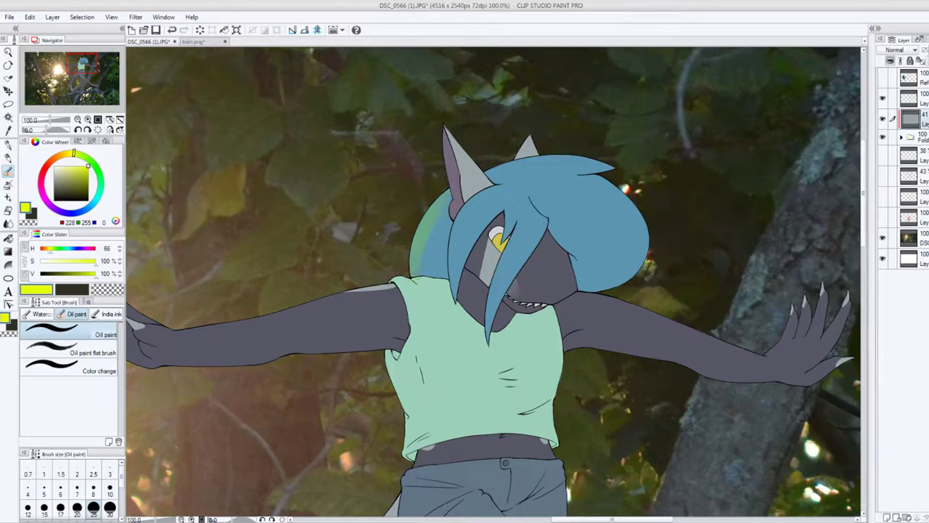
pyautogui.moveTo(463, 240); pyautogui.dragTo(464, 278)
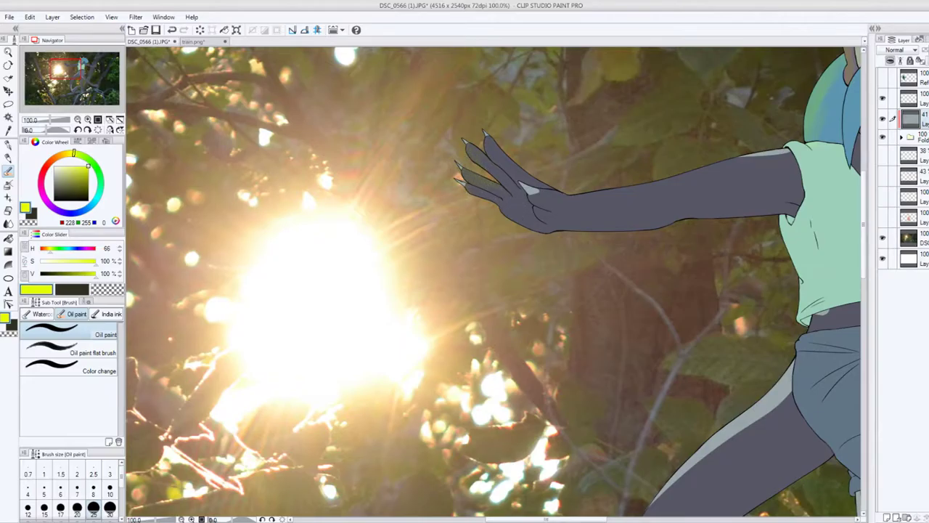
# - Paint yellow light on the fingers and upper edge of the sun-side arm, continuing onto the shirt's shoulder
pyautogui.moveTo(467, 146); pyautogui.dragTo(507, 174)
pyautogui.moveTo(485, 131); pyautogui.dragTo(522, 173)
pyautogui.moveTo(567, 216); pyautogui.dragTo(459, 221)
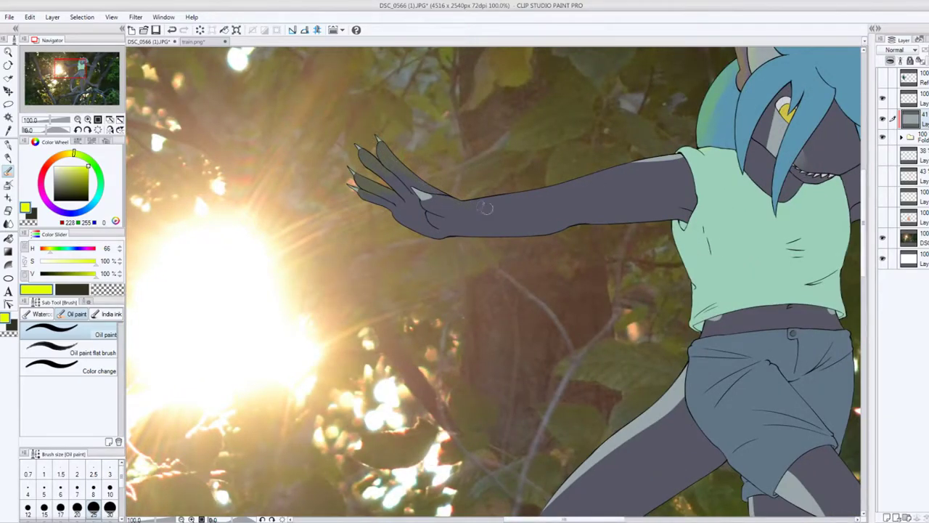
pyautogui.hotkey('ctrl', 'z')
pyautogui.moveTo(448, 196); pyautogui.dragTo(464, 203)
pyautogui.moveTo(668, 203); pyautogui.dragTo(551, 203)
pyautogui.moveTo(374, 230)
pyautogui.mouseDown()
pyautogui.moveTo(372, 328)
pyautogui.moveTo(361, 334)
pyautogui.moveTo(356, 316)
pyautogui.mouseUp()
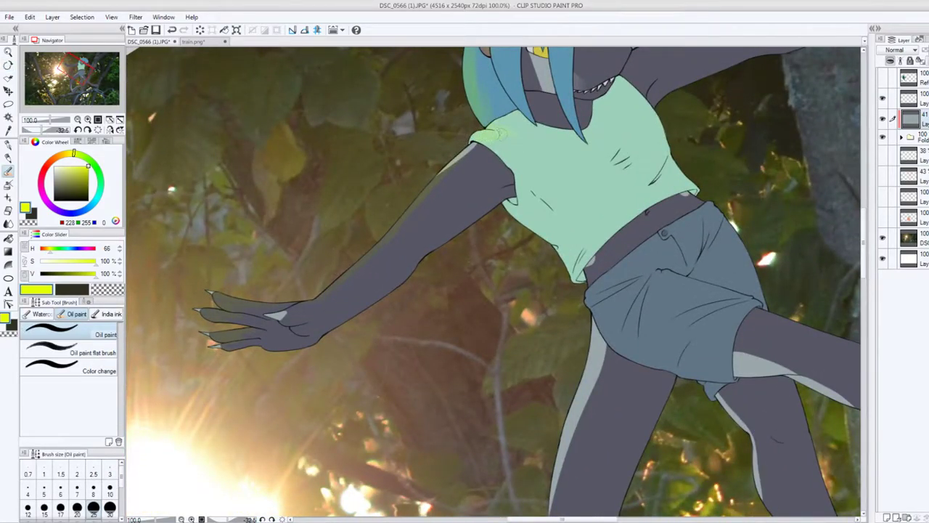
pyautogui.moveTo(502, 140); pyautogui.dragTo(480, 141)
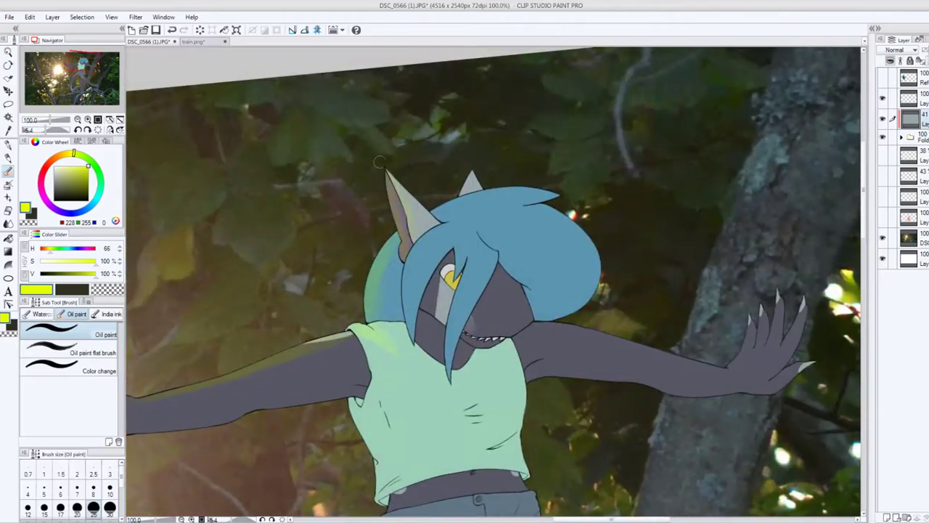
# - Add yellow light to the near ear, the front hair locks and the sun-facing side of the face
pyautogui.moveTo(416, 263); pyautogui.dragTo(417, 174)
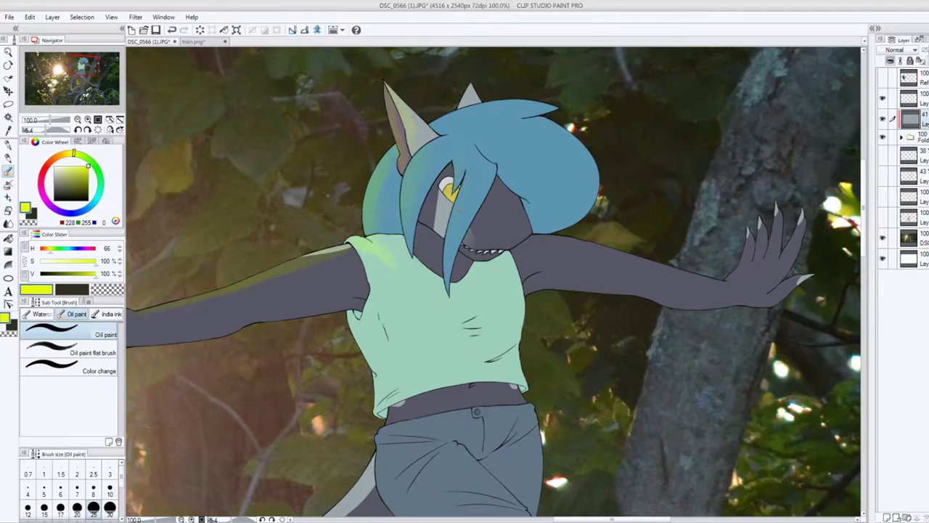
pyautogui.moveTo(420, 251); pyautogui.dragTo(429, 202)
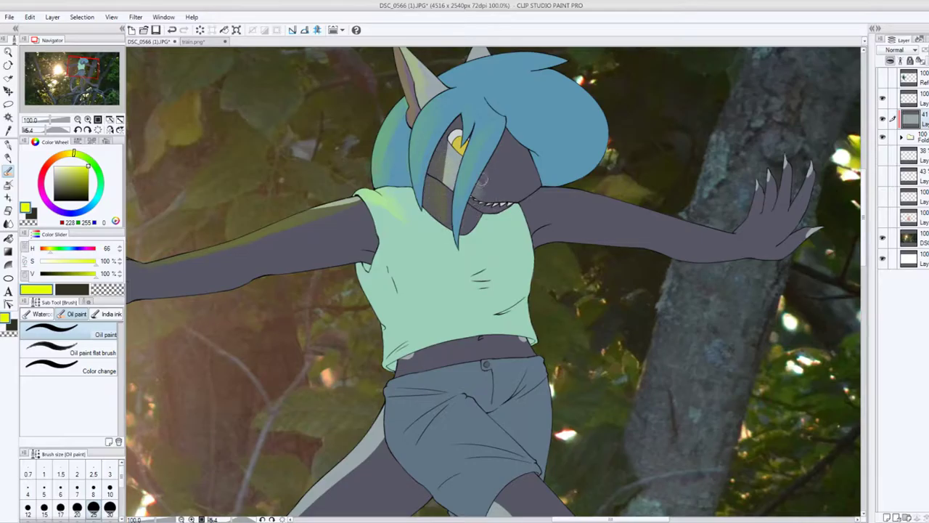
pyautogui.moveTo(489, 209); pyautogui.dragTo(481, 247)
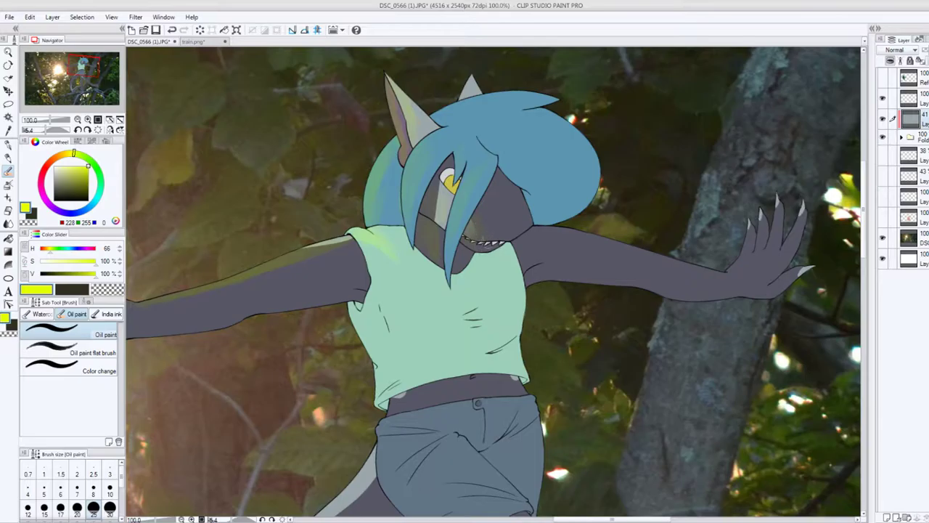
pyautogui.moveTo(486, 177); pyautogui.dragTo(488, 188)
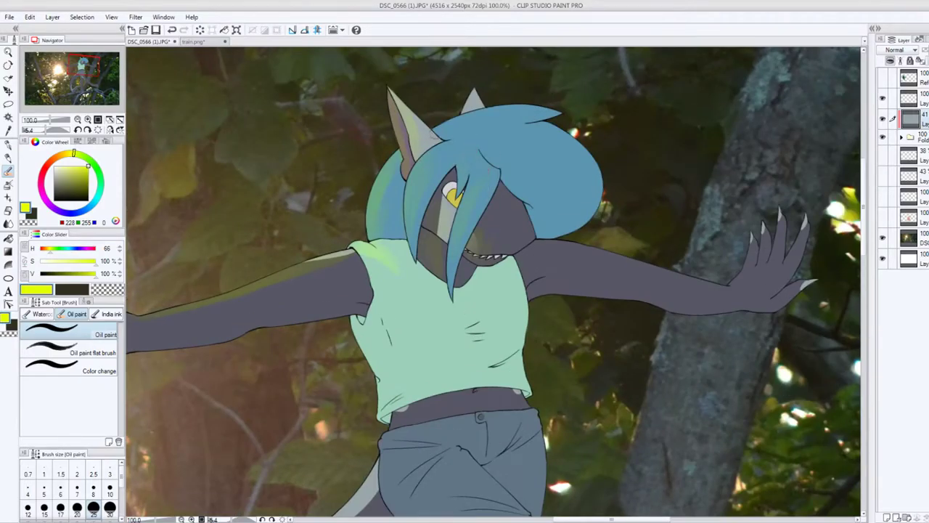
# - Tint the far ear and the top of the hair with yellow light strokes
pyautogui.moveTo(469, 101); pyautogui.dragTo(477, 112)
pyautogui.moveTo(541, 110); pyautogui.dragTo(468, 122)
pyautogui.moveTo(501, 138); pyautogui.dragTo(464, 124)
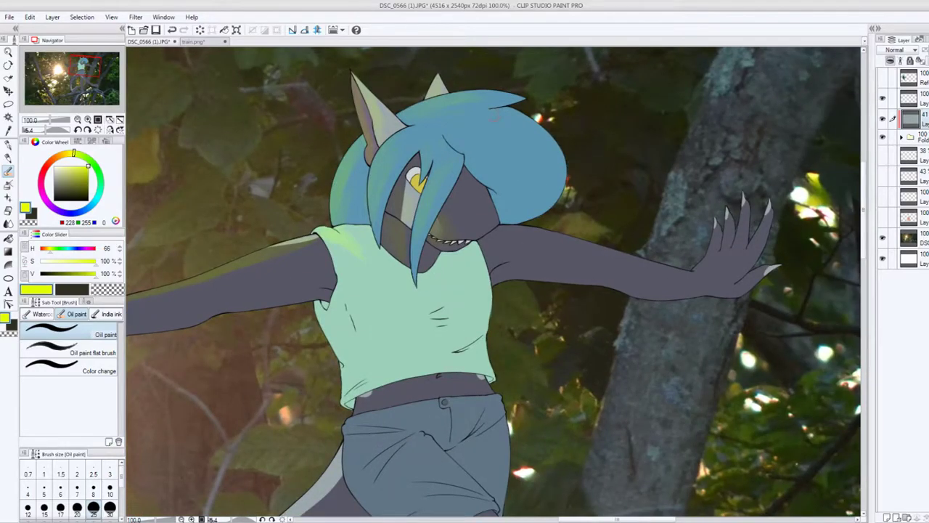
pyautogui.moveTo(451, 184); pyautogui.dragTo(499, 166)
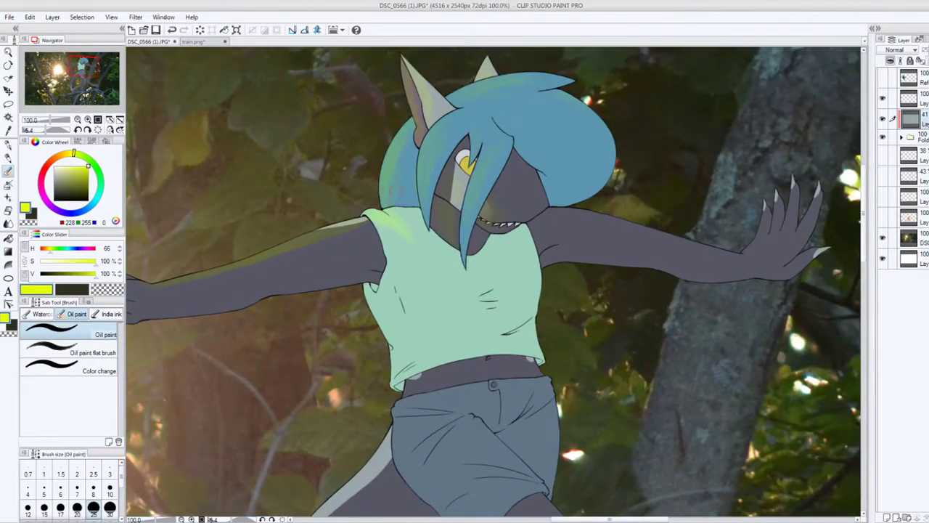
# - Paint yellow light on the shirt below the armpit and along the underside of the sun-side arm
pyautogui.moveTo(435, 274); pyautogui.dragTo(442, 175)
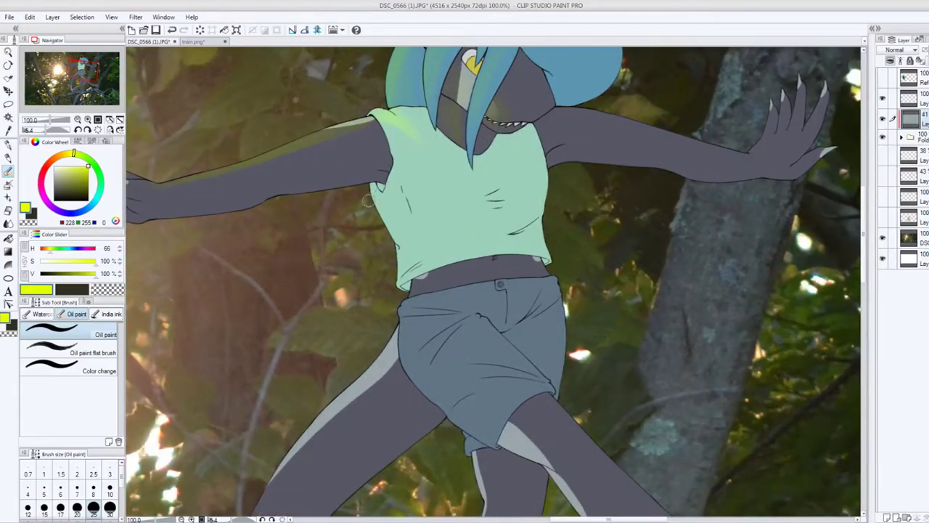
pyautogui.moveTo(378, 248); pyautogui.dragTo(606, 215)
pyautogui.moveTo(379, 258); pyautogui.dragTo(387, 331)
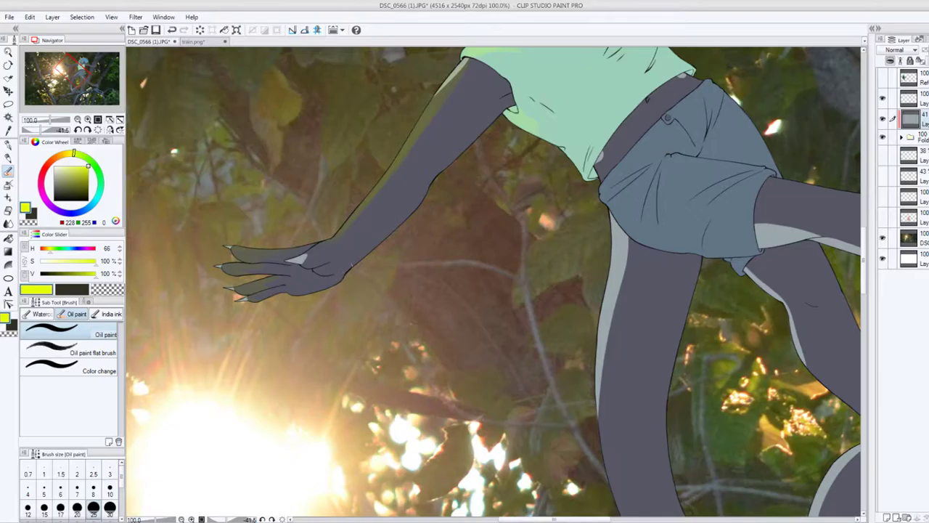
pyautogui.moveTo(407, 263); pyautogui.dragTo(405, 297)
pyautogui.moveTo(404, 296)
pyautogui.mouseDown()
pyautogui.moveTo(408, 260)
pyautogui.moveTo(429, 222)
pyautogui.mouseUp()
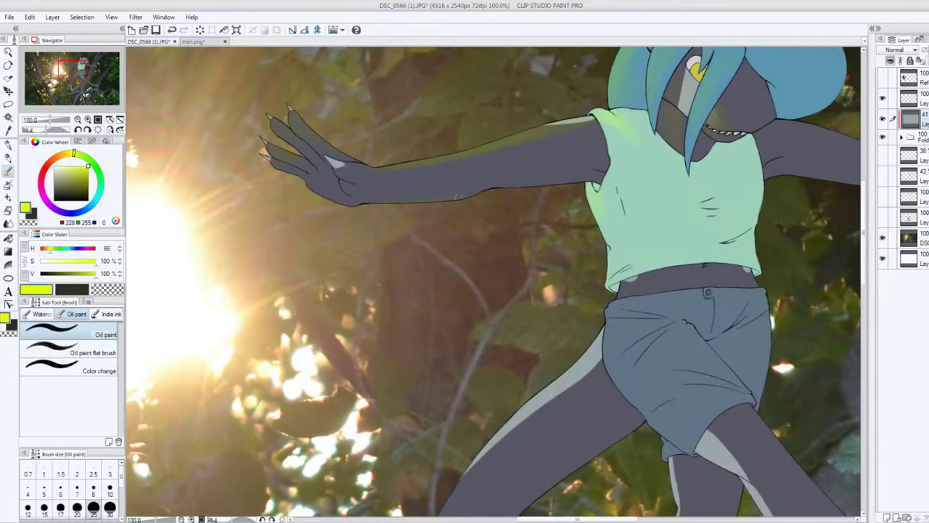
pyautogui.moveTo(517, 207)
pyautogui.mouseDown()
pyautogui.moveTo(454, 206)
pyautogui.moveTo(392, 245)
pyautogui.mouseUp()
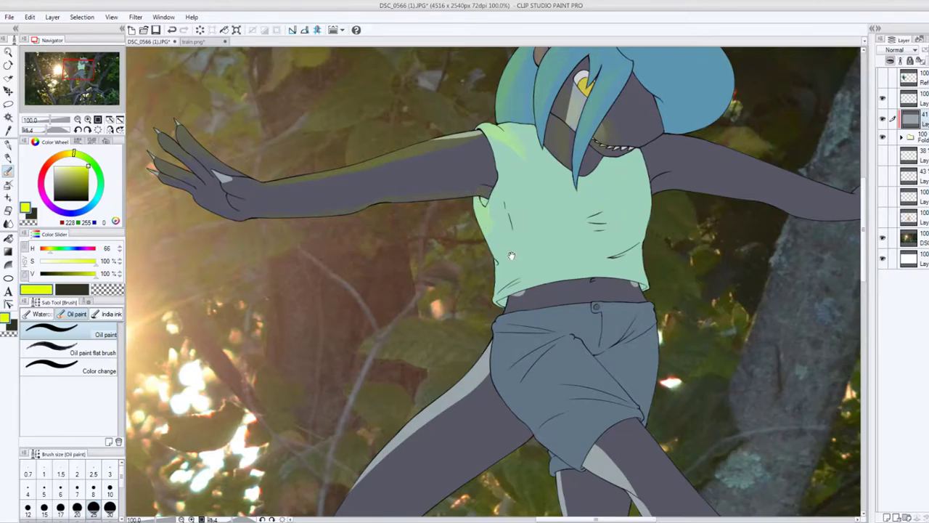
# - Extend the yellow light down the shirt's sun-facing side and around its folds to the hem
pyautogui.moveTo(513, 253); pyautogui.dragTo(392, 215)
pyautogui.moveTo(462, 236); pyautogui.dragTo(426, 211)
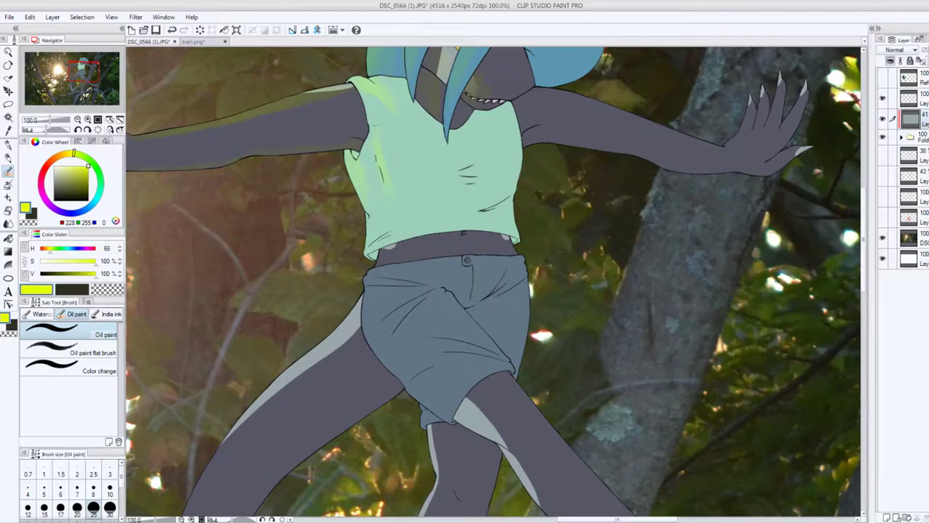
pyautogui.moveTo(379, 182); pyautogui.dragTo(393, 171)
pyautogui.moveTo(378, 223)
pyautogui.mouseDown()
pyautogui.moveTo(369, 241)
pyautogui.moveTo(436, 234)
pyautogui.moveTo(401, 225)
pyautogui.moveTo(435, 188)
pyautogui.moveTo(369, 296)
pyautogui.moveTo(382, 228)
pyautogui.moveTo(493, 171)
pyautogui.moveTo(451, 179)
pyautogui.mouseUp()
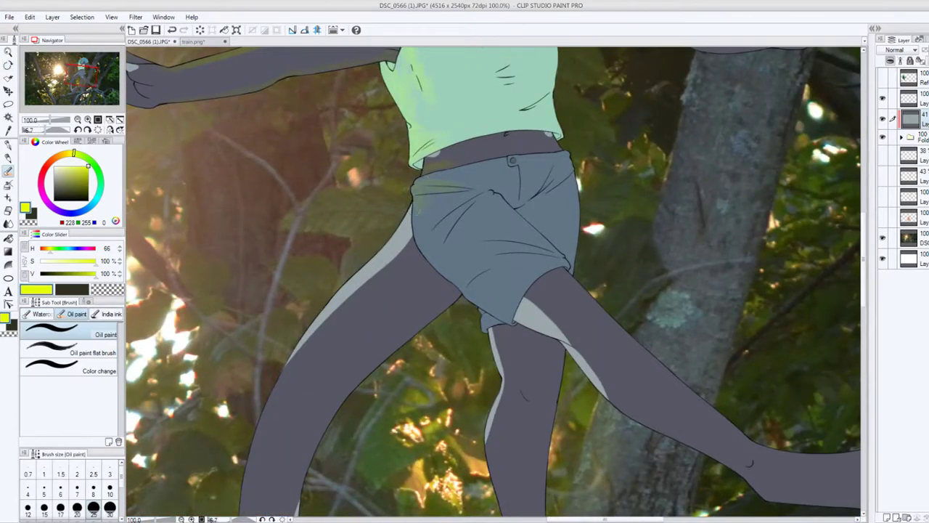
# - Paint yellow light on the sun-facing hip of the shorts, following the waistband and fabric folds
pyautogui.moveTo(426, 268)
pyautogui.mouseDown()
pyautogui.moveTo(406, 281)
pyautogui.moveTo(415, 306)
pyautogui.moveTo(412, 270)
pyautogui.mouseUp()
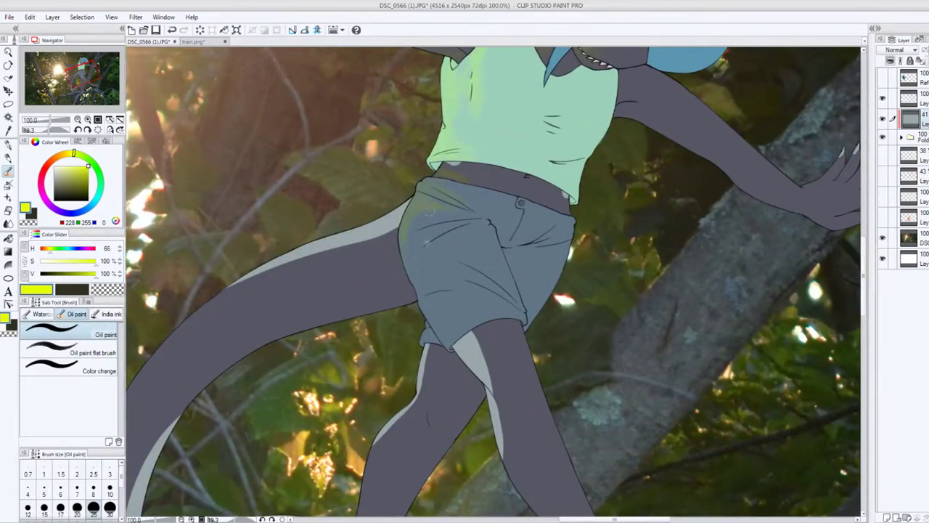
pyautogui.moveTo(376, 308); pyautogui.dragTo(470, 143)
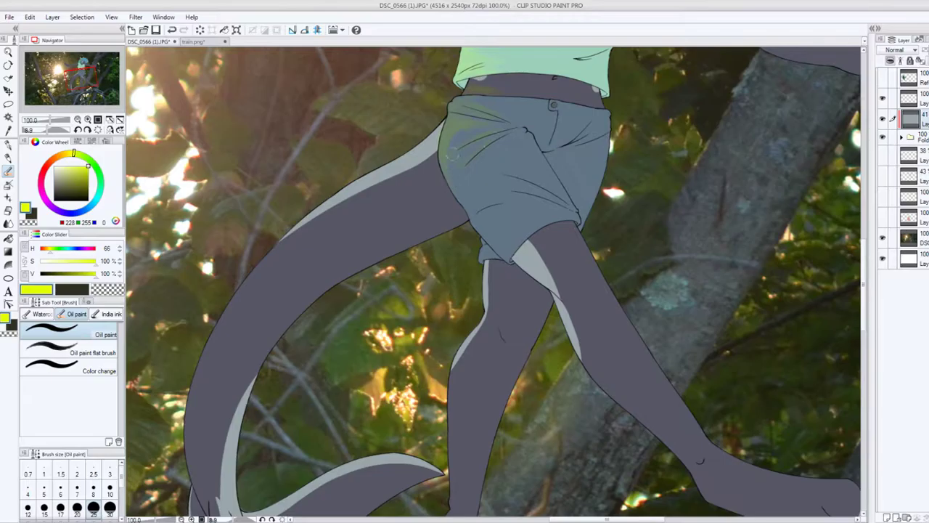
pyautogui.moveTo(464, 182); pyautogui.dragTo(383, 227)
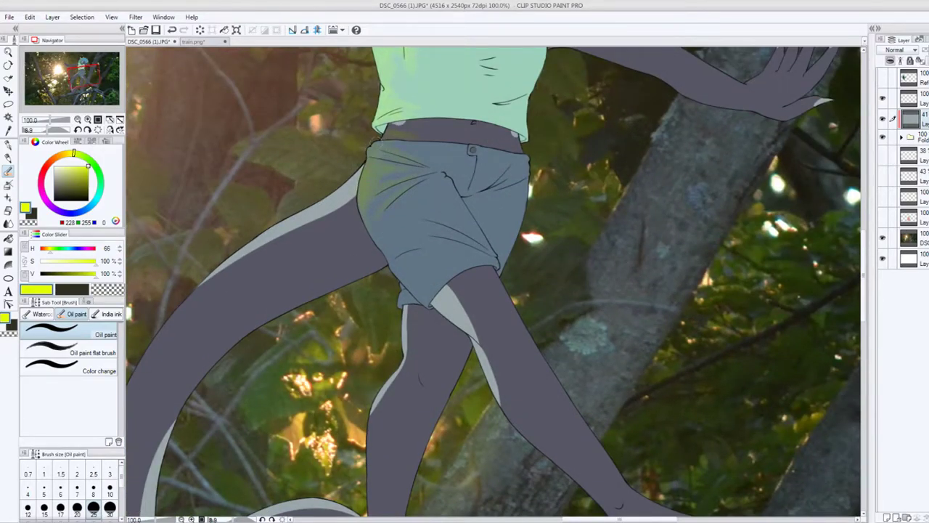
pyautogui.moveTo(404, 200); pyautogui.dragTo(372, 270)
pyautogui.moveTo(506, 263); pyautogui.dragTo(548, 292)
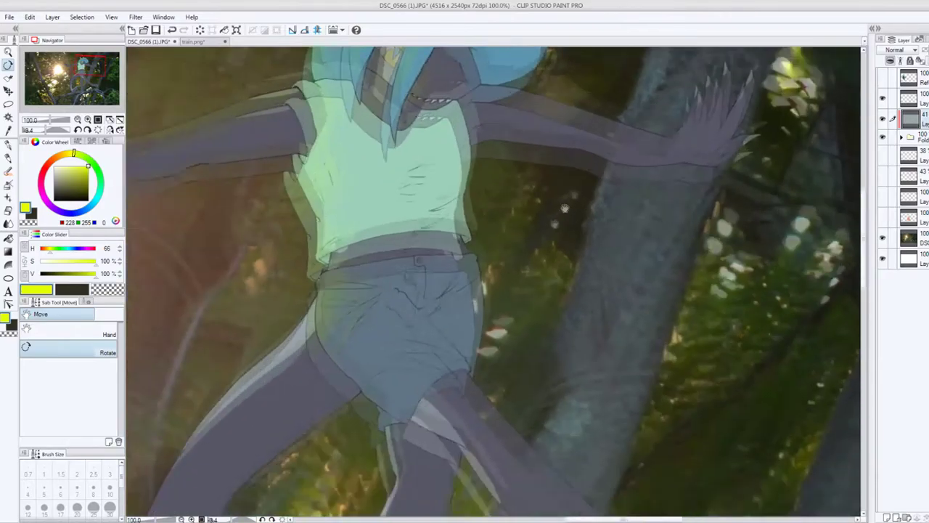
# - Return to the Oil paint brush and paint yellow light along the upper tail's pale stripe and outer edge
pyautogui.moveTo(565, 208); pyautogui.dragTo(580, 187)
pyautogui.moveTo(367, 335); pyautogui.dragTo(499, 190)
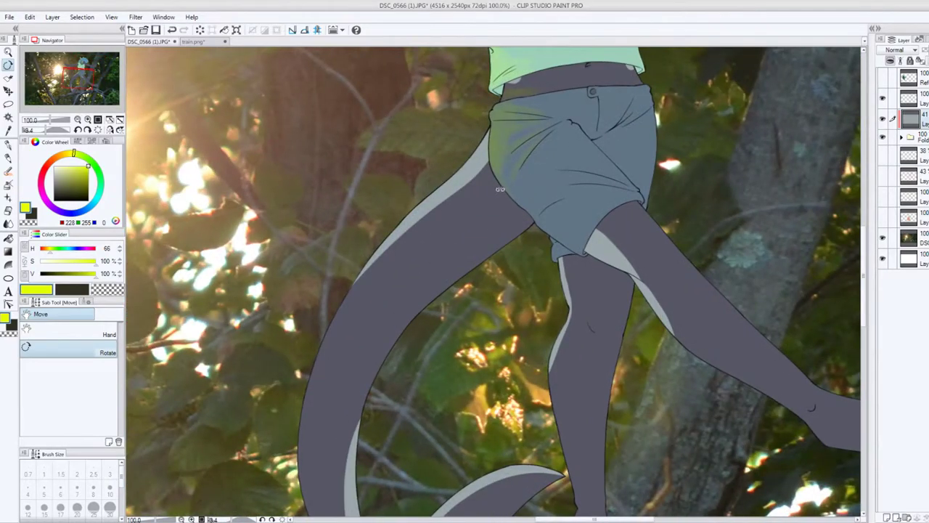
pyautogui.click(9, 172)
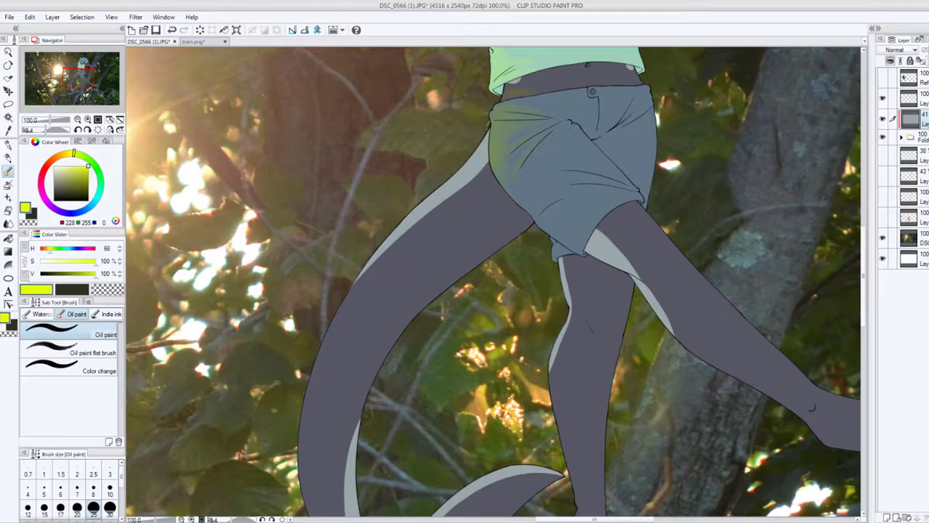
pyautogui.moveTo(379, 315); pyautogui.dragTo(401, 302)
pyautogui.moveTo(402, 301)
pyautogui.mouseDown()
pyautogui.moveTo(460, 291)
pyautogui.moveTo(458, 280)
pyautogui.mouseUp()
pyautogui.moveTo(388, 238); pyautogui.dragTo(465, 184)
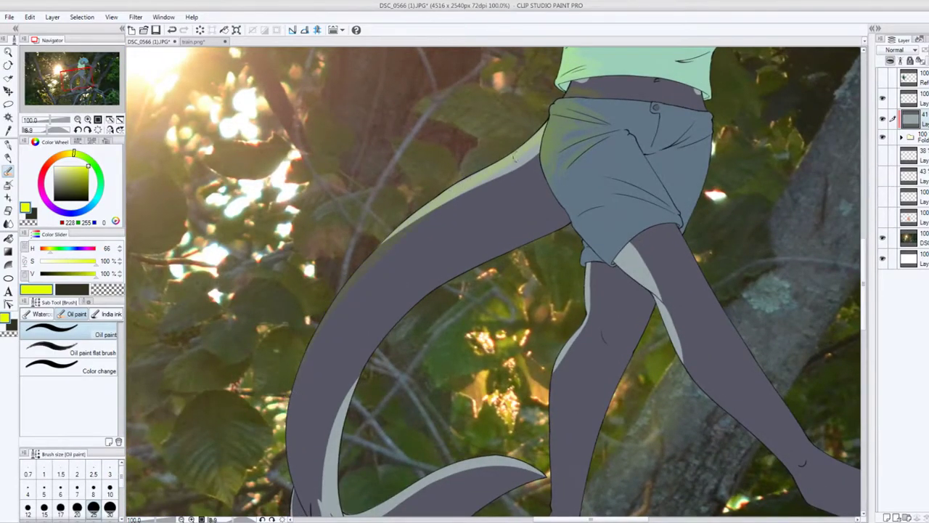
# - Light the upper edge of the tail tip and strengthen the yellow along the tail's outer curve
pyautogui.moveTo(347, 425)
pyautogui.mouseDown()
pyautogui.moveTo(369, 269)
pyautogui.moveTo(387, 293)
pyautogui.mouseUp()
pyautogui.moveTo(526, 332)
pyautogui.mouseDown()
pyautogui.moveTo(517, 303)
pyautogui.moveTo(470, 275)
pyautogui.mouseUp()
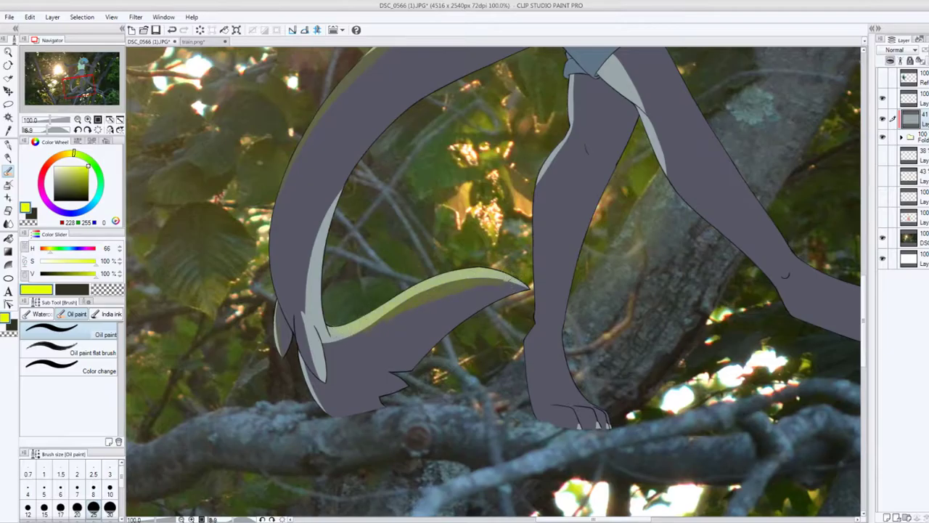
pyautogui.scroll(4, 435, 262)
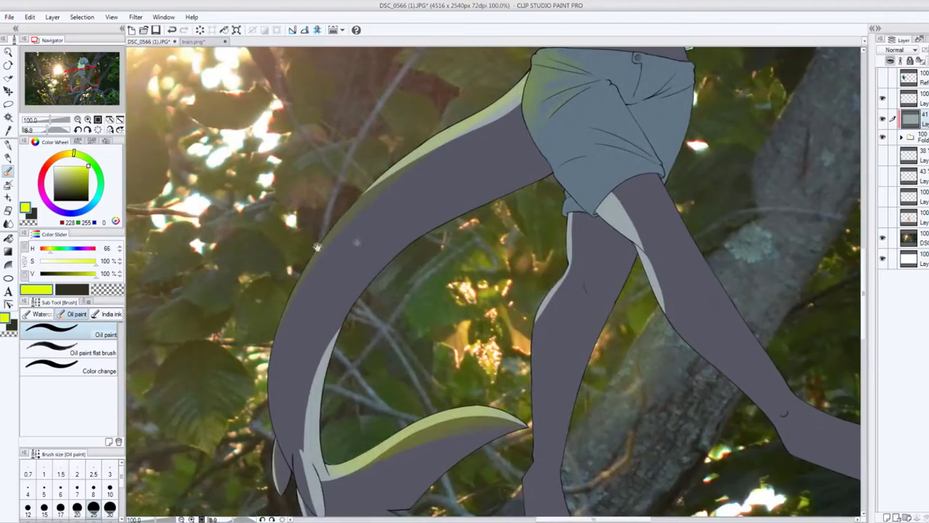
pyautogui.moveTo(517, 81); pyautogui.dragTo(408, 227)
pyautogui.moveTo(348, 275); pyautogui.dragTo(550, 368)
# - View the scene at 50% zoom and examine the figure's lighting against the sun in the photo
pyautogui.click(77, 120)
pyautogui.click(78, 120)
pyautogui.moveTo(372, 260); pyautogui.dragTo(497, 189)
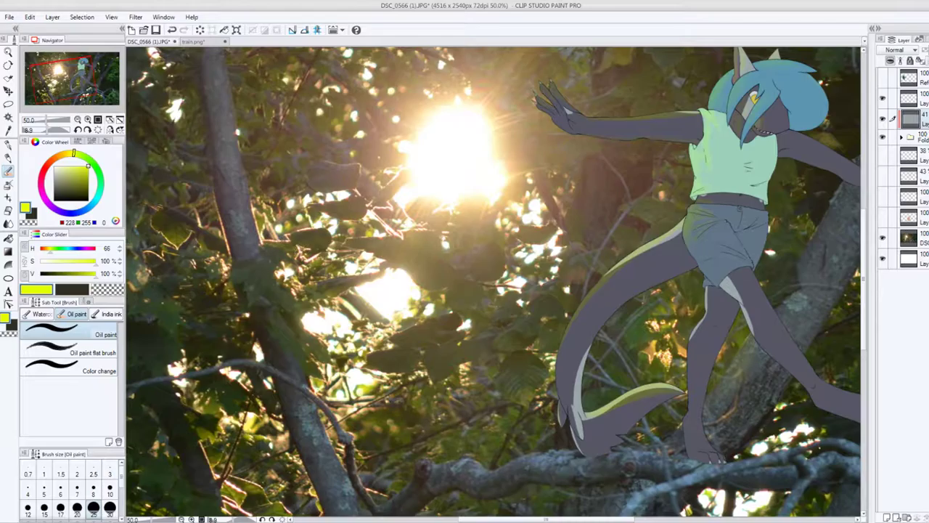
pyautogui.moveTo(857, 287); pyautogui.dragTo(628, 284)
pyautogui.moveTo(390, 219); pyautogui.dragTo(459, 289)
pyautogui.moveTo(341, 250); pyautogui.dragTo(432, 243)
pyautogui.moveTo(379, 208); pyautogui.dragTo(520, 274)
pyautogui.moveTo(465, 312); pyautogui.dragTo(497, 228)
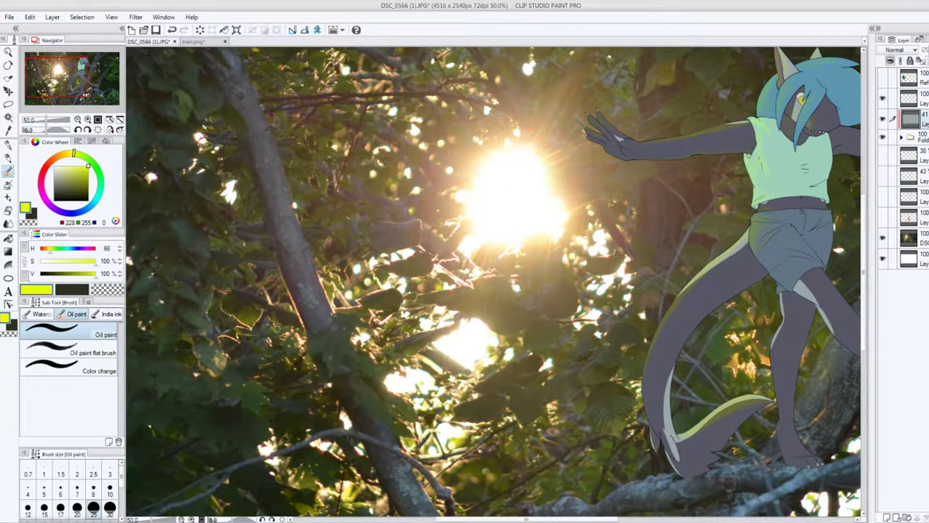
pyautogui.moveTo(526, 261); pyautogui.dragTo(378, 309)
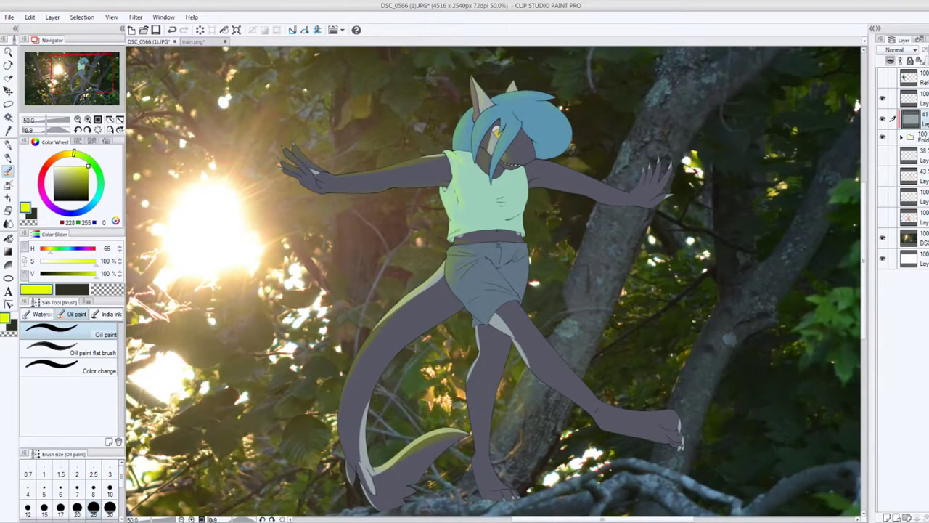
# - Add yellow light to the shorts' lower folds and along the sun-facing edge of the standing leg
pyautogui.click(88, 119)
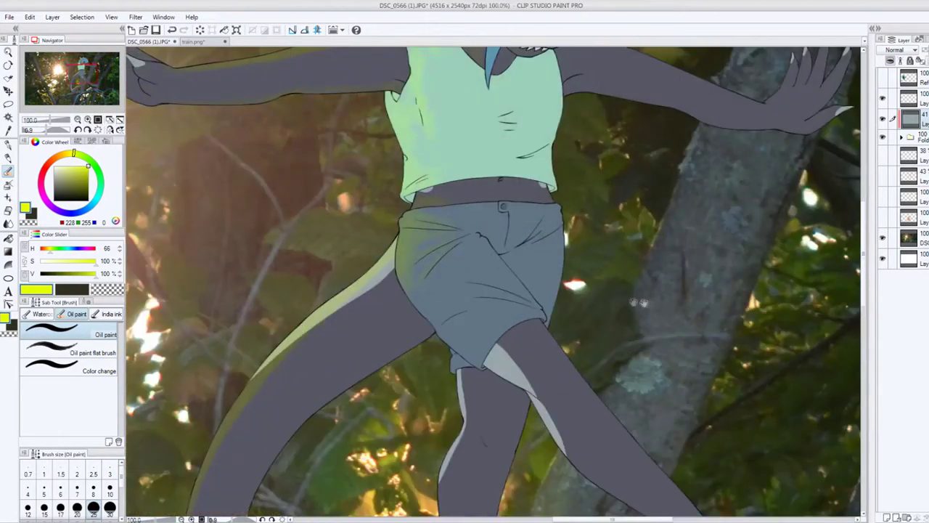
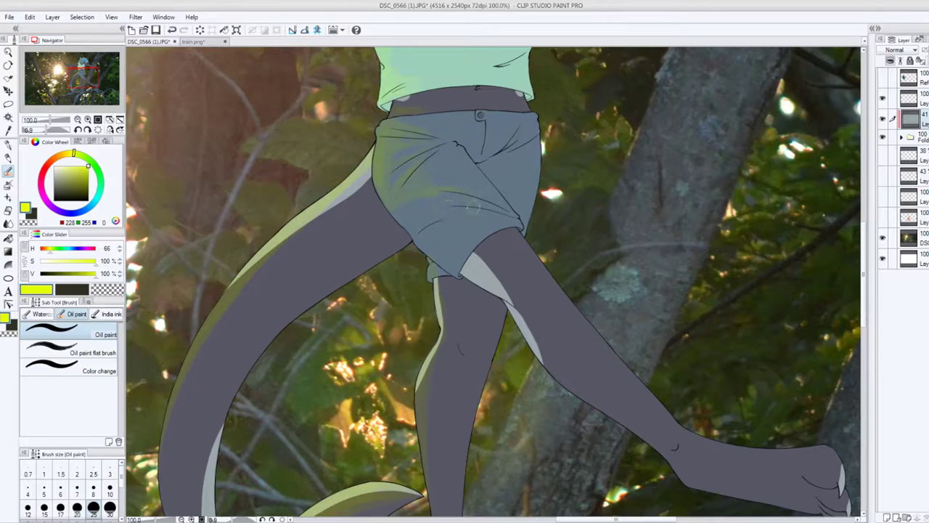
pyautogui.moveTo(445, 240); pyautogui.dragTo(446, 176)
pyautogui.moveTo(465, 286); pyautogui.dragTo(459, 170)
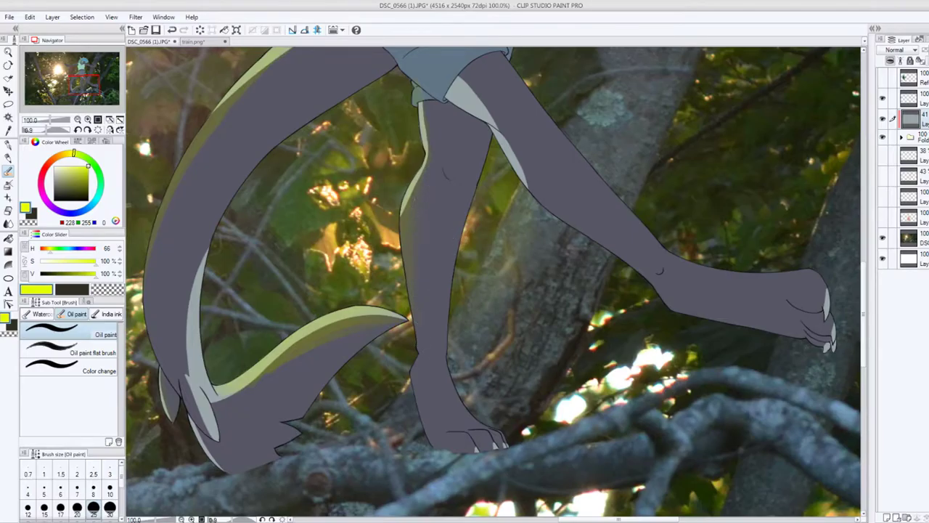
pyautogui.moveTo(413, 216); pyautogui.dragTo(511, 440)
# - Touch the palm of the far hand with yellow light
pyautogui.moveTo(464, 270); pyautogui.dragTo(589, 207)
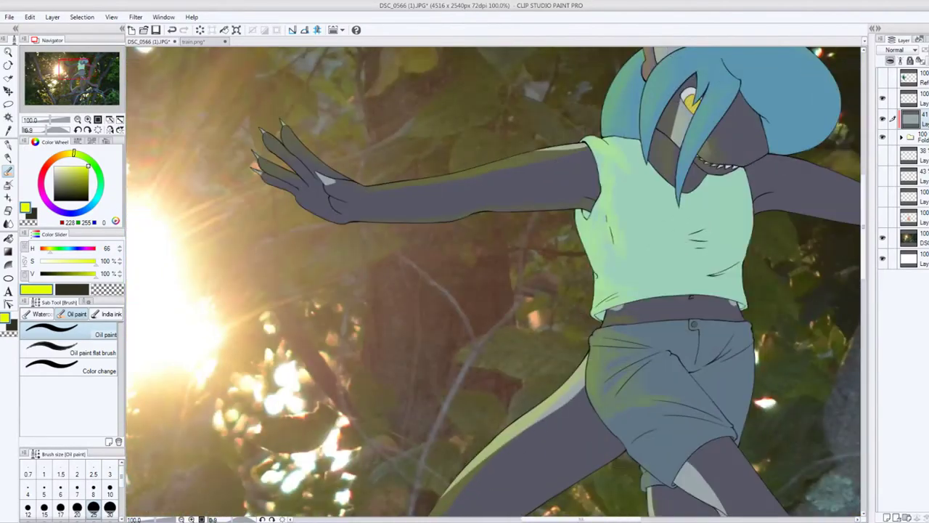
pyautogui.hscroll(3, 623, 237)
pyautogui.scroll(1, 508, 247)
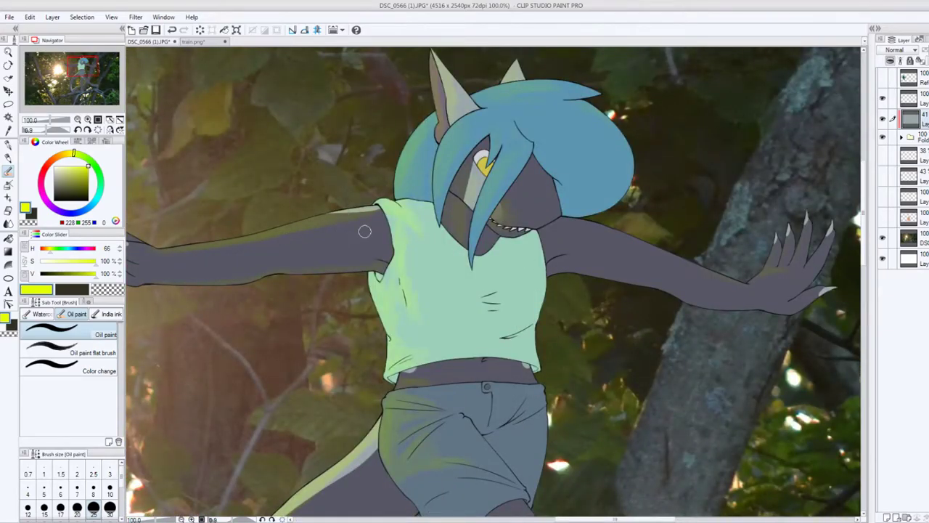
pyautogui.moveTo(380, 332); pyautogui.dragTo(519, 254)
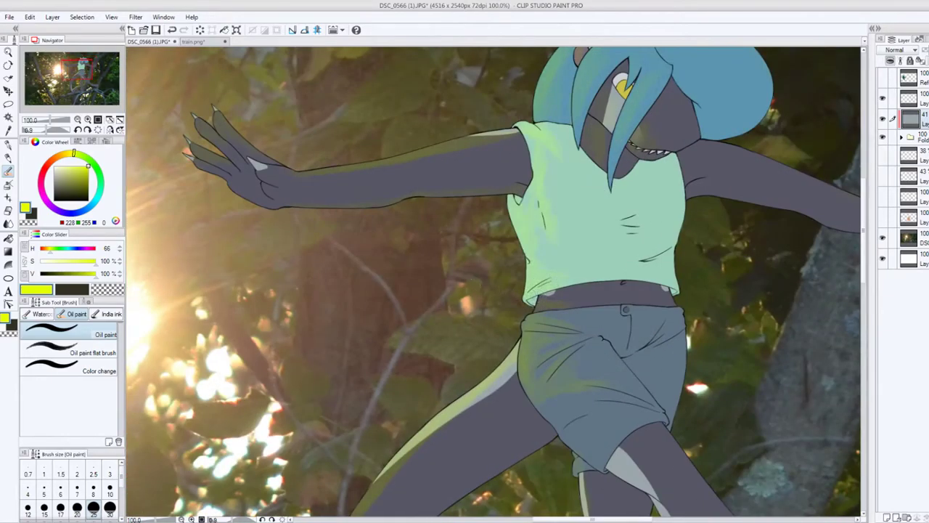
# - Mix a dark brown shadow colour with hue 31, saturation 100% and value 19%
pyautogui.moveTo(398, 351); pyautogui.dragTo(925, 262)
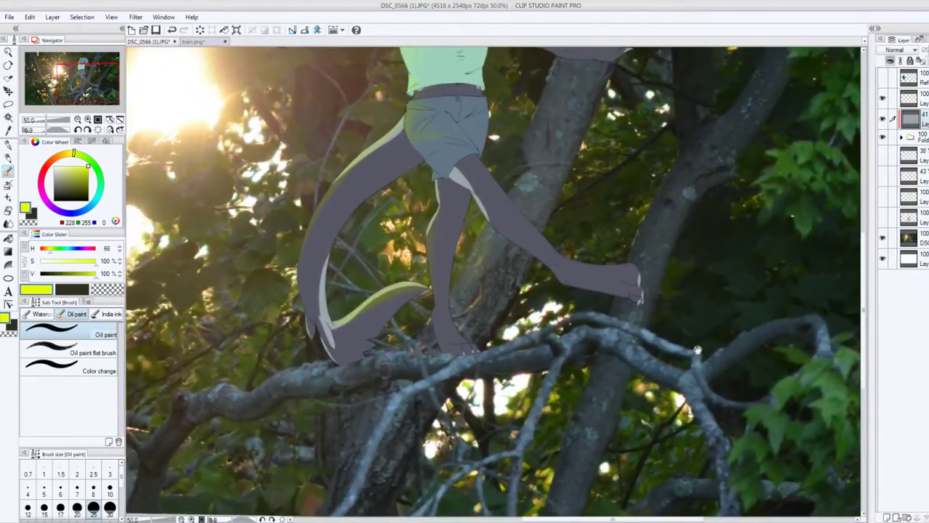
pyautogui.moveTo(698, 350); pyautogui.dragTo(555, 439)
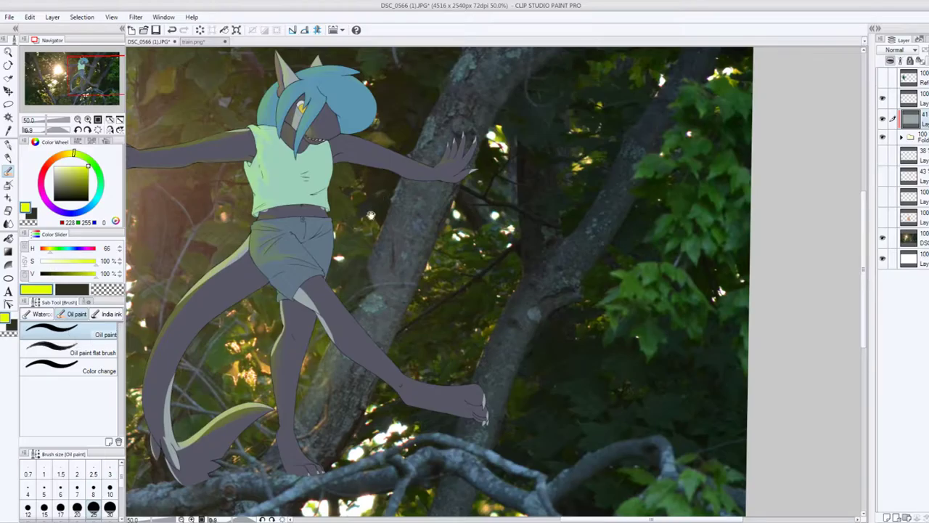
pyautogui.moveTo(370, 216); pyautogui.dragTo(423, 202)
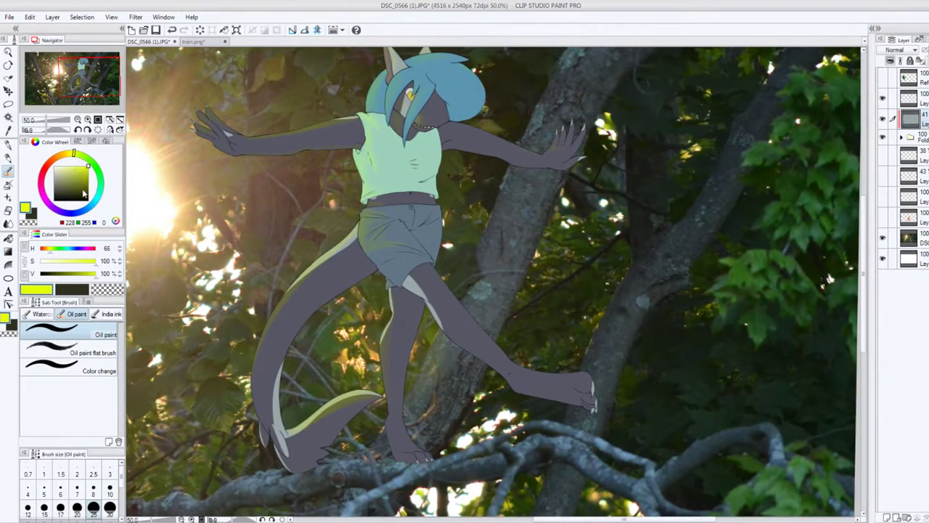
pyautogui.click(58, 162)
pyautogui.moveTo(87, 174); pyautogui.dragTo(100, 199)
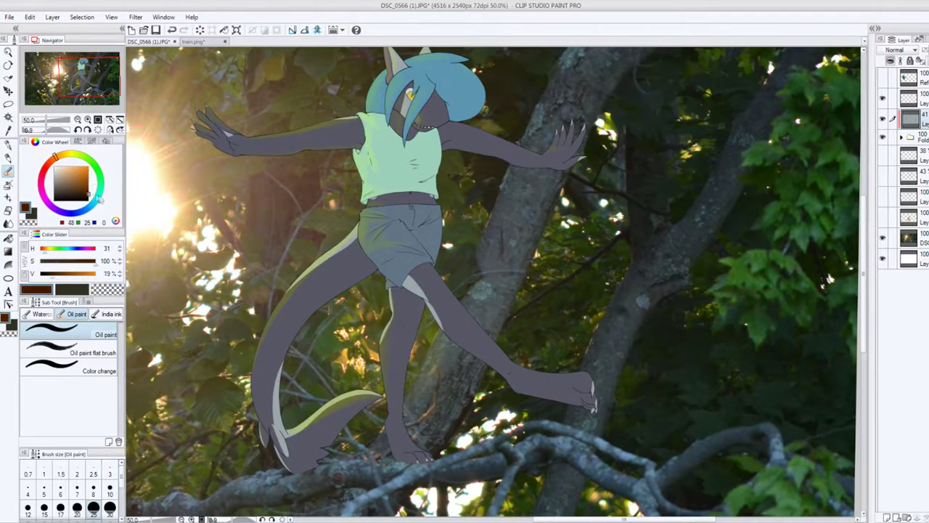
# - Sample a dark blue-grey shadow colour, RGB 32, 46, 47, from the shaded background of the photo as the second colour
pyautogui.moveTo(448, 249); pyautogui.dragTo(372, 218)
pyautogui.press('x')
pyautogui.press('i')
pyautogui.moveTo(627, 191)
pyautogui.mouseDown()
pyautogui.moveTo(625, 202)
pyautogui.moveTo(642, 170)
pyautogui.moveTo(614, 176)
pyautogui.mouseUp()
pyautogui.press('b')
pyautogui.press('i')
pyautogui.press('b')
# - Paint one test patch in the blue-grey and one in the dark brown on the far upper arm
pyautogui.moveTo(565, 297)
pyautogui.mouseDown()
pyautogui.moveTo(616, 259)
pyautogui.moveTo(573, 332)
pyautogui.mouseUp()
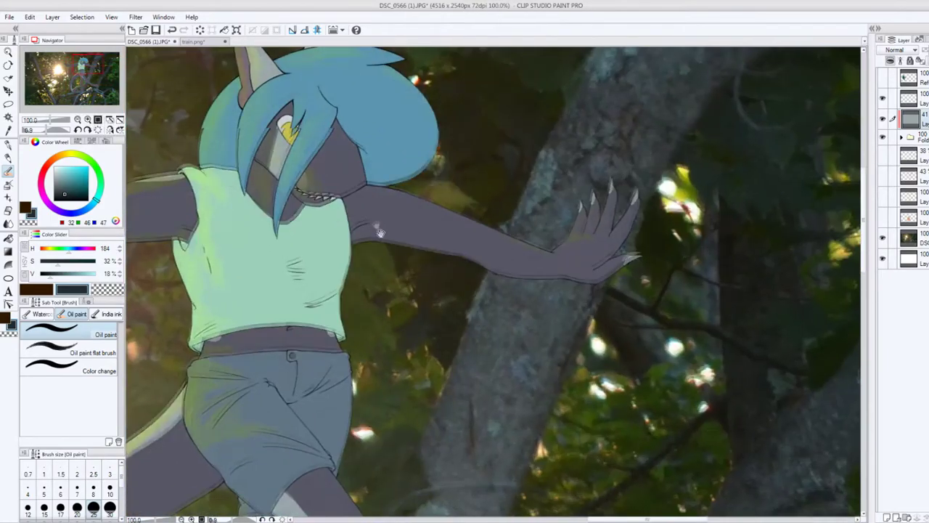
pyautogui.moveTo(380, 232)
pyautogui.mouseDown()
pyautogui.moveTo(365, 209)
pyautogui.moveTo(379, 203)
pyautogui.moveTo(371, 223)
pyautogui.moveTo(395, 208)
pyautogui.moveTo(394, 230)
pyautogui.moveTo(430, 222)
pyautogui.moveTo(423, 241)
pyautogui.moveTo(472, 245)
pyautogui.mouseUp()
pyautogui.press('x')
pyautogui.moveTo(536, 339); pyautogui.dragTo(591, 305)
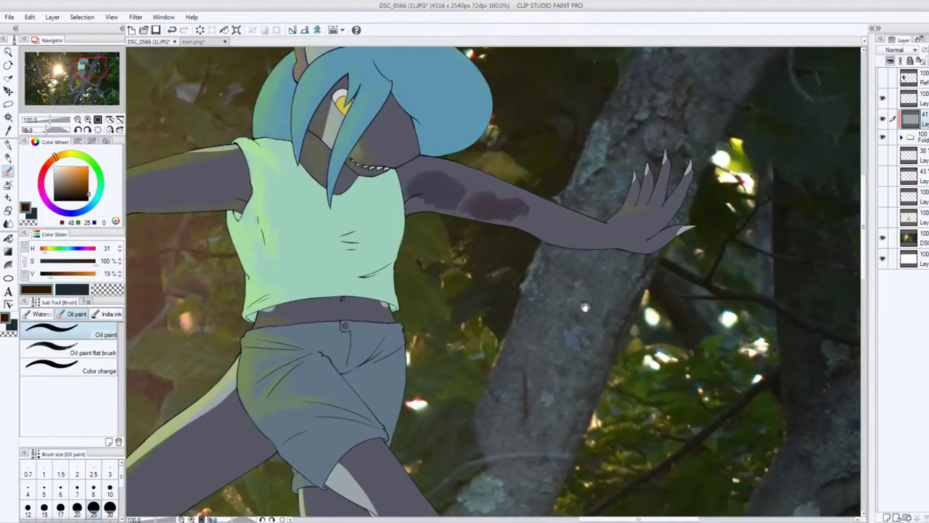
pyautogui.moveTo(519, 365); pyautogui.dragTo(450, 380)
pyautogui.moveTo(439, 413); pyautogui.dragTo(494, 402)
pyautogui.moveTo(506, 339); pyautogui.dragTo(459, 333)
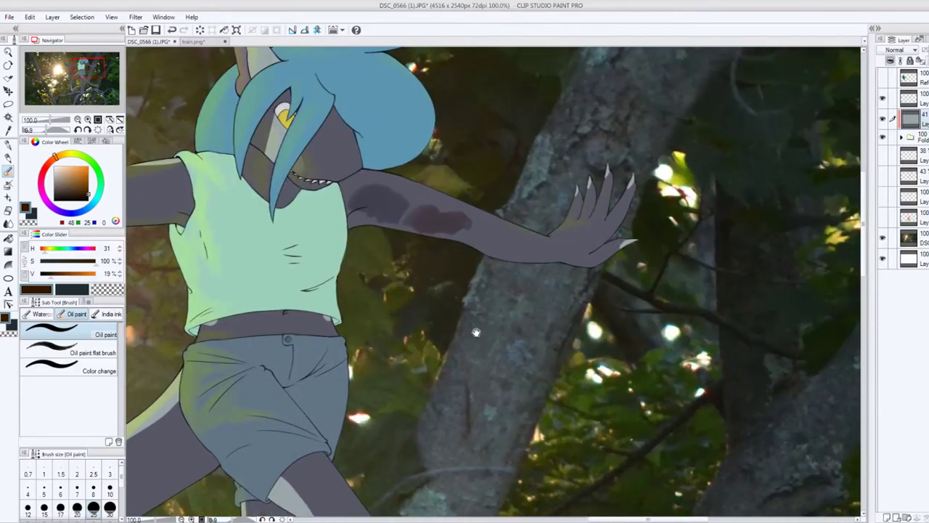
# - Dab the dark brown over the edge of the blue-grey test patch on the far arm
pyautogui.hotkey('ctrl', '+')
pyautogui.moveTo(292, 259); pyautogui.dragTo(235, 294)
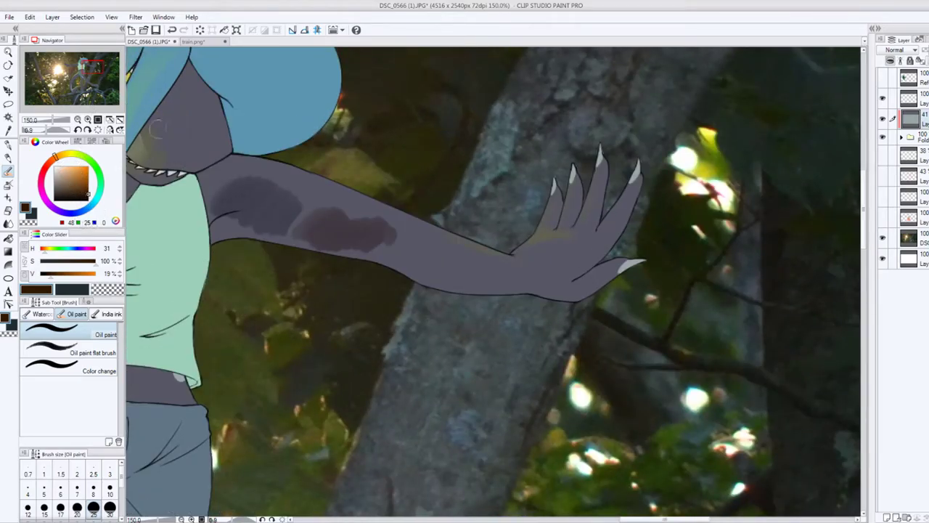
pyautogui.moveTo(377, 287); pyautogui.dragTo(351, 287)
pyautogui.moveTo(503, 344); pyautogui.dragTo(489, 326)
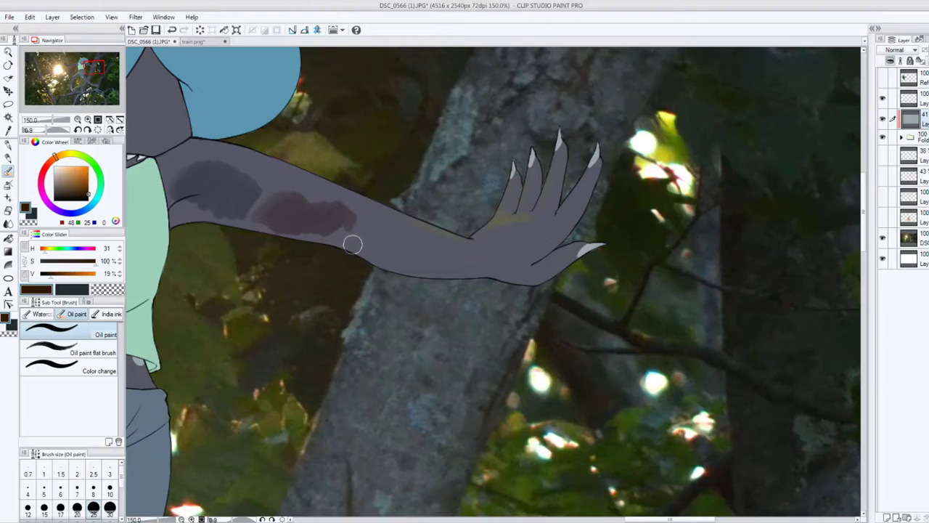
pyautogui.moveTo(325, 260); pyautogui.dragTo(412, 250)
pyautogui.moveTo(314, 201)
pyautogui.mouseDown()
pyautogui.moveTo(317, 184)
pyautogui.moveTo(328, 196)
pyautogui.moveTo(321, 191)
pyautogui.mouseUp()
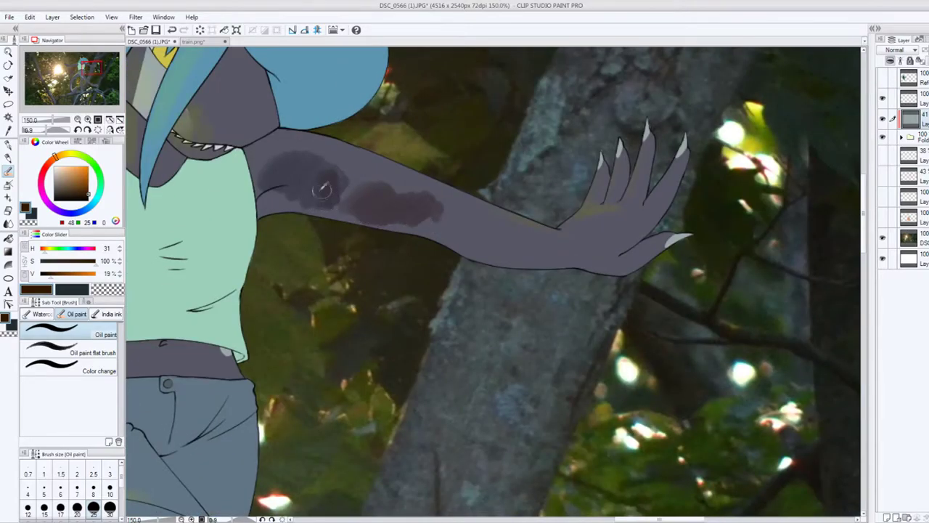
# - Unclip the lighting layer, hide the colour folder, sample olive RGB 73, 74, 45 from the test dab, then restore folder and clipping
pyautogui.keyDown('alt'); pyautogui.click(322, 189); pyautogui.keyUp('alt')
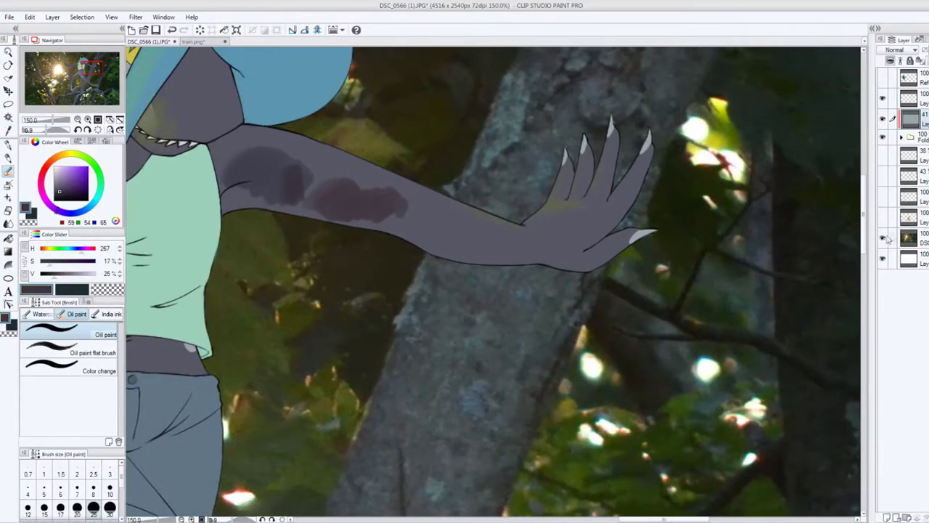
pyautogui.click(883, 138)
pyautogui.click(883, 138)
pyautogui.click(892, 62)
pyautogui.click(883, 137)
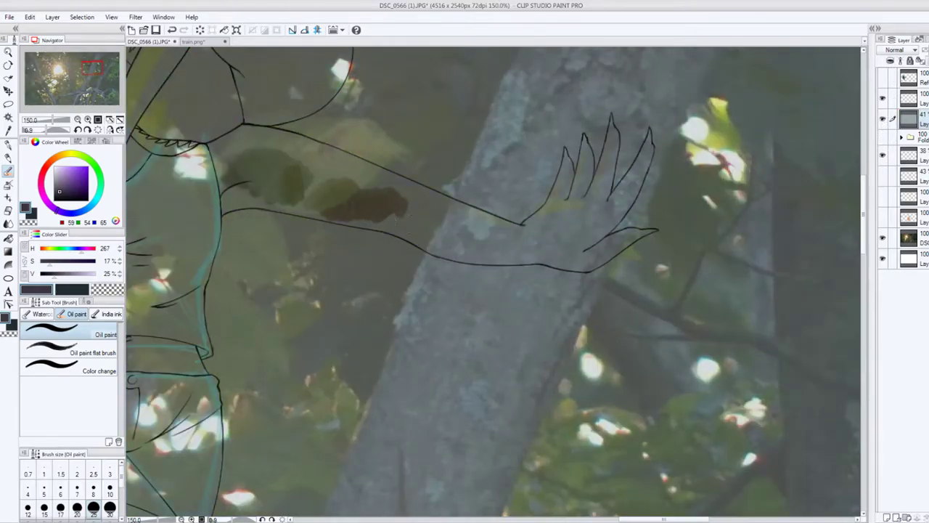
pyautogui.keyDown('alt'); pyautogui.click(292, 182); pyautogui.keyUp('alt')
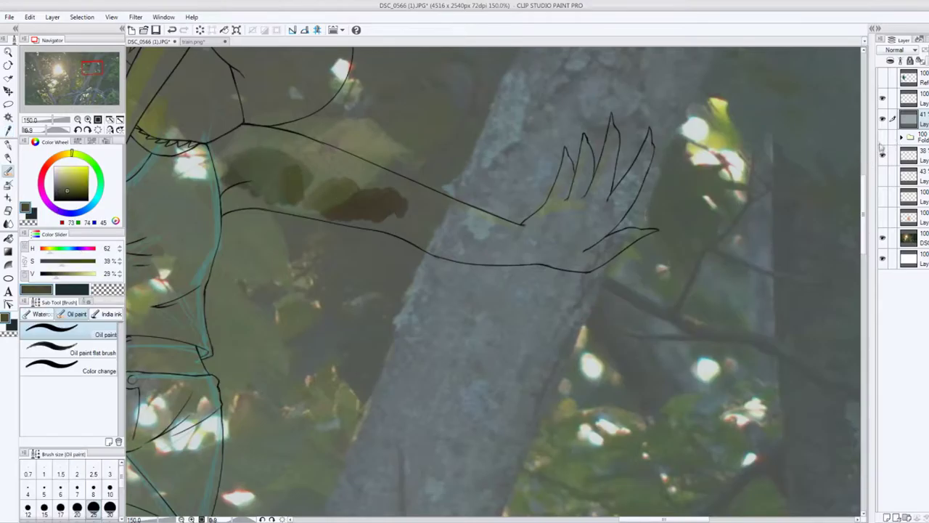
pyautogui.click(883, 138)
pyautogui.moveTo(381, 316)
pyautogui.mouseDown()
pyautogui.moveTo(486, 319)
pyautogui.moveTo(496, 330)
pyautogui.mouseUp()
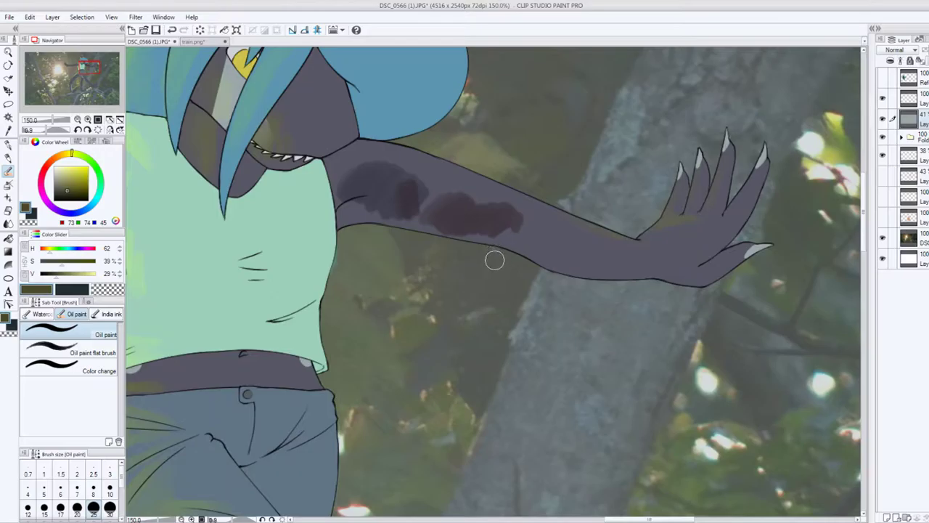
pyautogui.moveTo(430, 303); pyautogui.dragTo(411, 327)
pyautogui.hotkey('ctrl', 'alt', 'g')
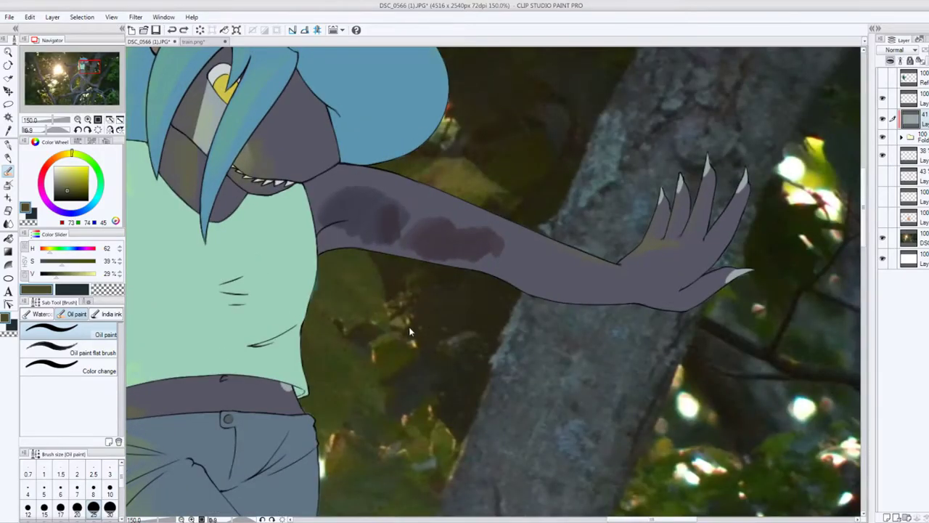
# - Undo the test patches on the far arm
pyautogui.hotkey('ctrl', 'z')
pyautogui.hotkey('ctrl', 'z')
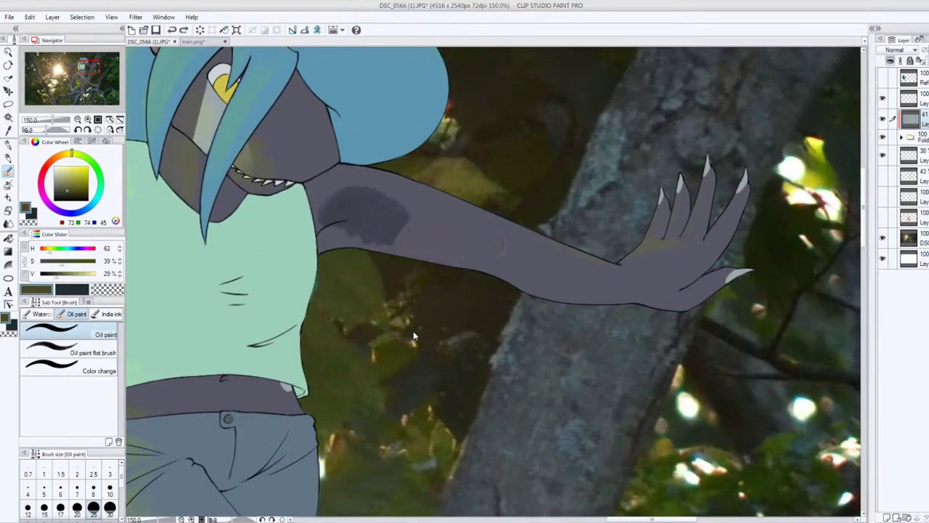
pyautogui.moveTo(413, 331); pyautogui.dragTo(423, 309)
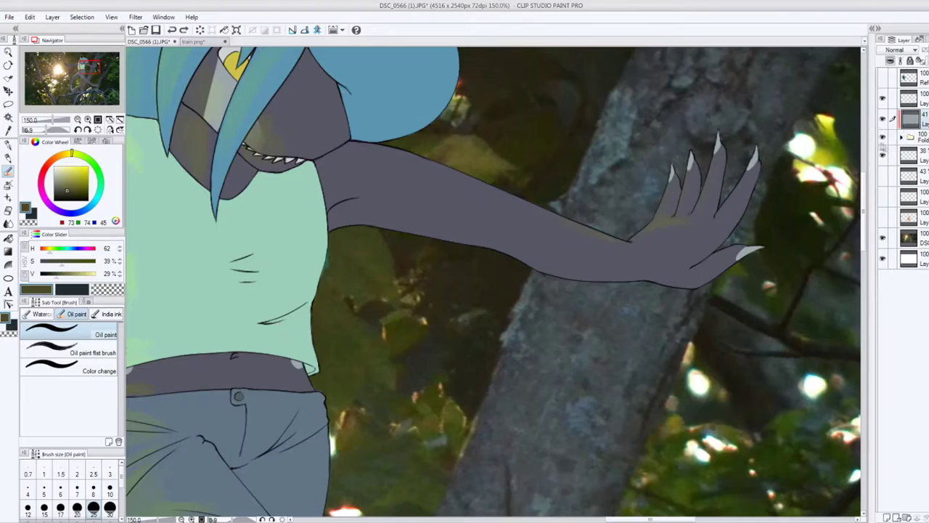
# - Paint olive-toned shadow from the far armpit and shoulder along the underside of the upper arm to the forearm
pyautogui.moveTo(340, 192)
pyautogui.mouseDown()
pyautogui.moveTo(440, 211)
pyautogui.moveTo(454, 199)
pyautogui.mouseUp()
pyautogui.press('space')
pyautogui.moveTo(388, 289); pyautogui.dragTo(363, 233)
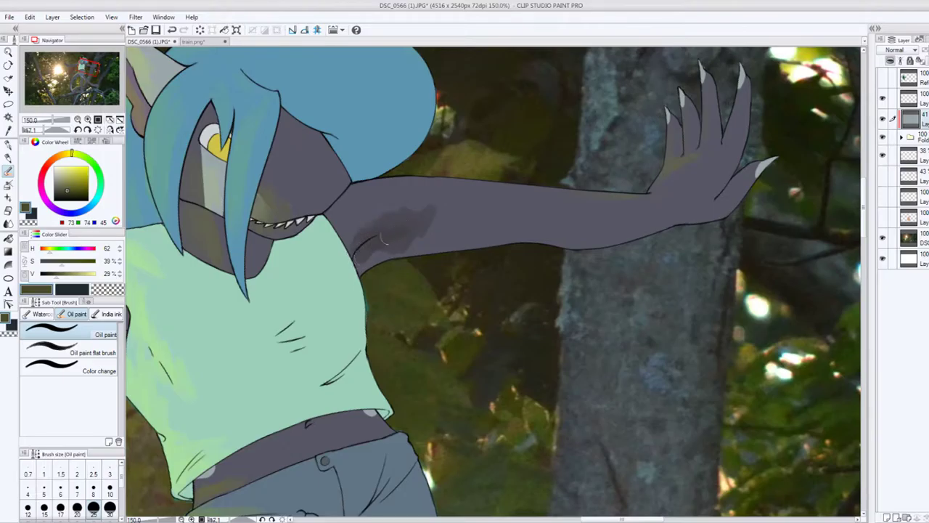
pyautogui.moveTo(409, 232); pyautogui.dragTo(470, 212)
pyautogui.moveTo(383, 265)
pyautogui.mouseDown()
pyautogui.moveTo(368, 304)
pyautogui.moveTo(427, 233)
pyautogui.moveTo(451, 223)
pyautogui.moveTo(383, 259)
pyautogui.mouseUp()
pyautogui.moveTo(472, 218); pyautogui.dragTo(418, 251)
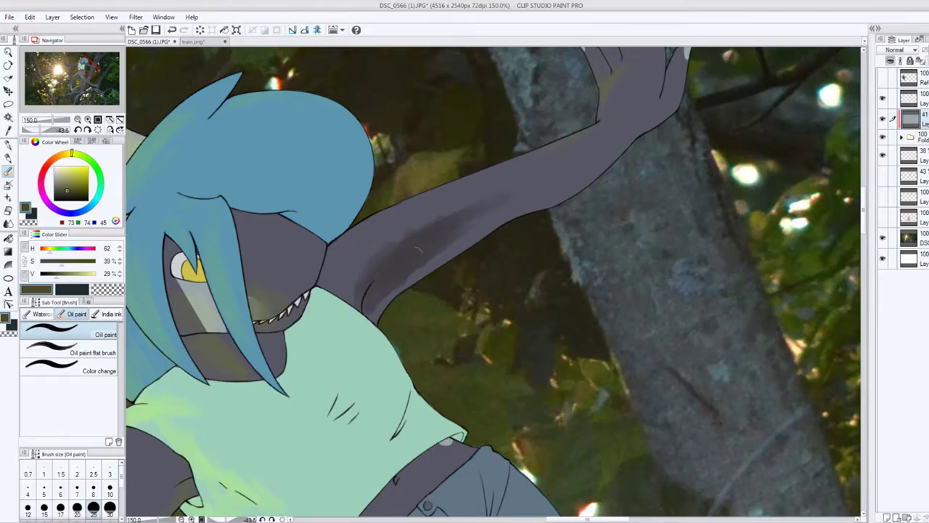
pyautogui.moveTo(368, 278)
pyautogui.mouseDown()
pyautogui.moveTo(359, 280)
pyautogui.moveTo(357, 246)
pyautogui.moveTo(367, 181)
pyautogui.mouseUp()
pyautogui.moveTo(367, 182)
pyautogui.mouseDown()
pyautogui.moveTo(381, 214)
pyautogui.moveTo(368, 204)
pyautogui.moveTo(411, 198)
pyautogui.moveTo(415, 211)
pyautogui.mouseUp()
pyautogui.moveTo(399, 254); pyautogui.dragTo(407, 326)
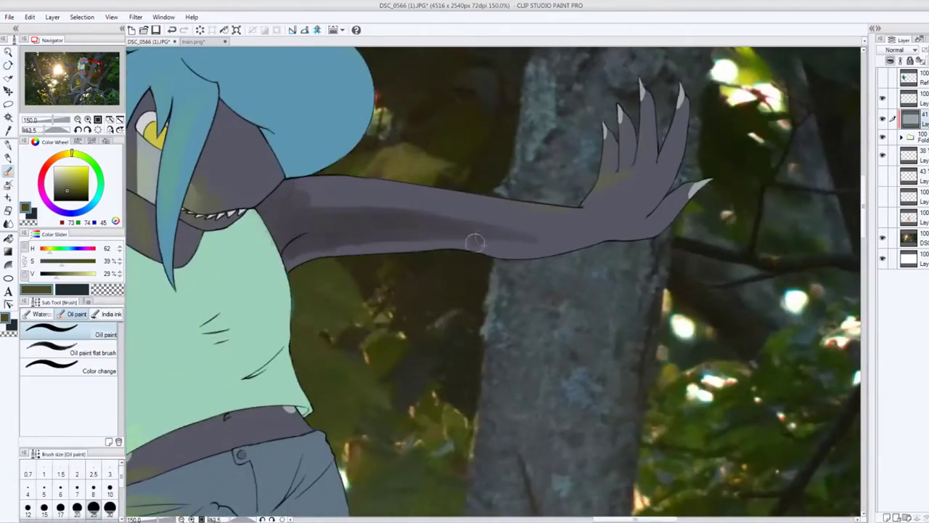
# - Extend the shadow along the far forearm to the wrist and palm, and smooth it around the armpit
pyautogui.hotkey('shift', 'space')
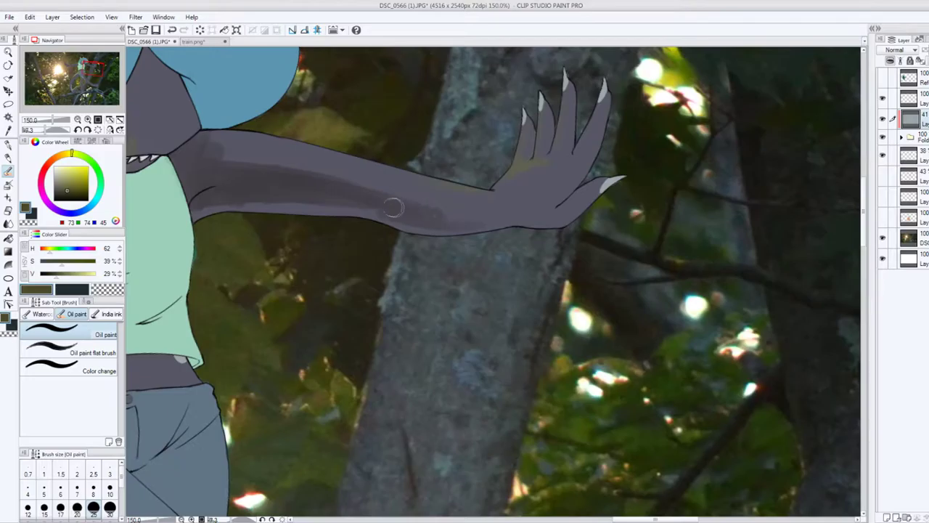
pyautogui.moveTo(453, 209); pyautogui.dragTo(529, 211)
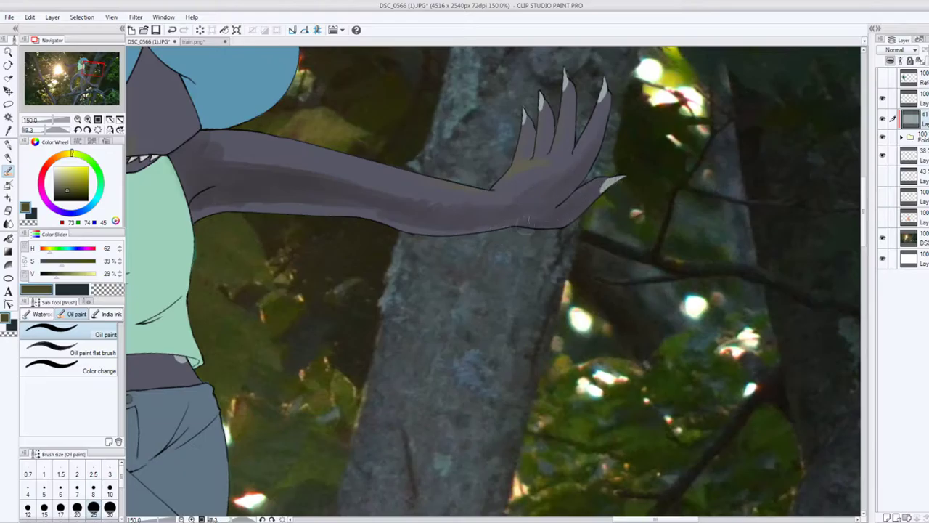
pyautogui.moveTo(410, 258); pyautogui.dragTo(544, 239)
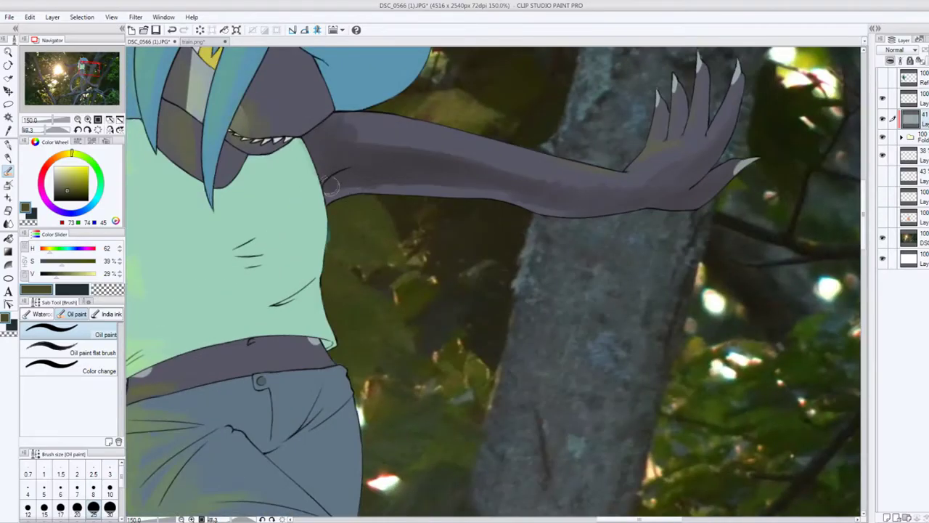
pyautogui.moveTo(434, 189)
pyautogui.mouseDown()
pyautogui.moveTo(504, 196)
pyautogui.moveTo(392, 190)
pyautogui.moveTo(416, 188)
pyautogui.mouseUp()
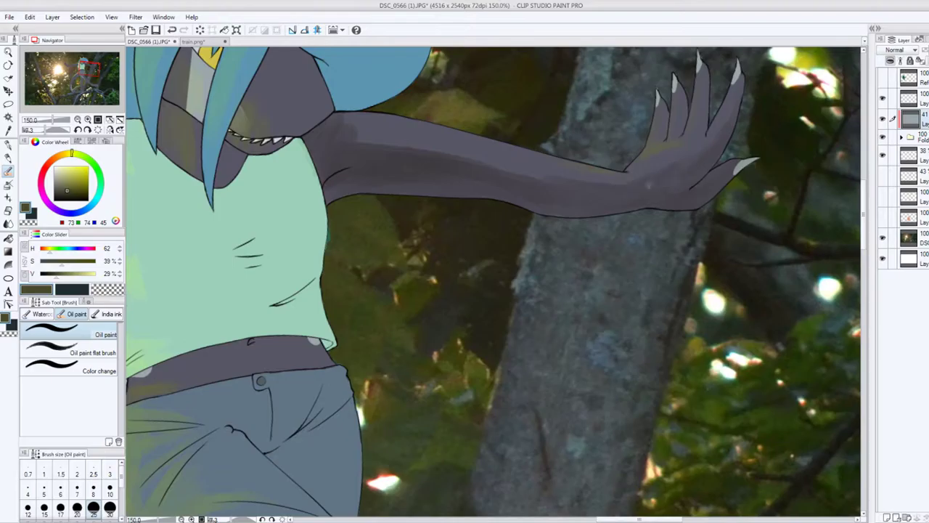
pyautogui.moveTo(650, 188); pyautogui.dragTo(557, 230)
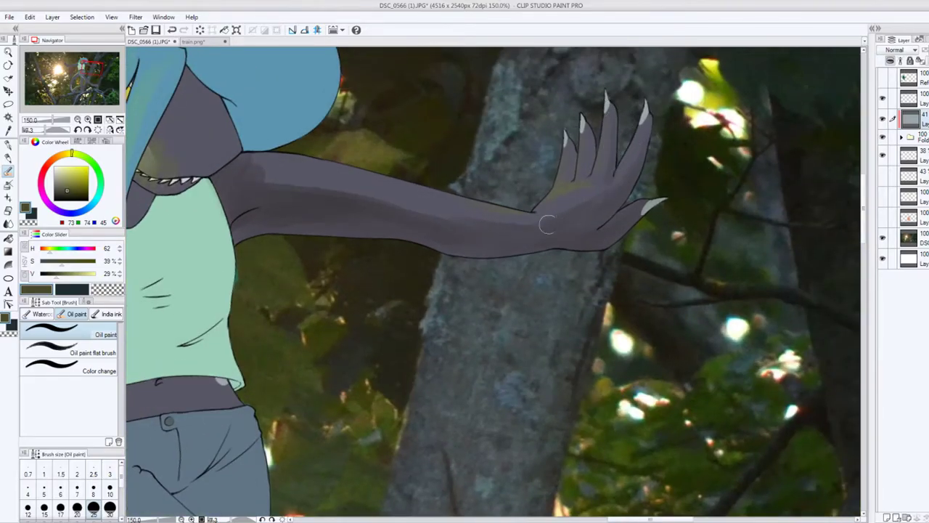
# - Shade the side of the hair facing away from the sun and the hair beside the cheek
pyautogui.moveTo(526, 284)
pyautogui.mouseDown()
pyautogui.moveTo(669, 266)
pyautogui.moveTo(621, 162)
pyautogui.mouseUp()
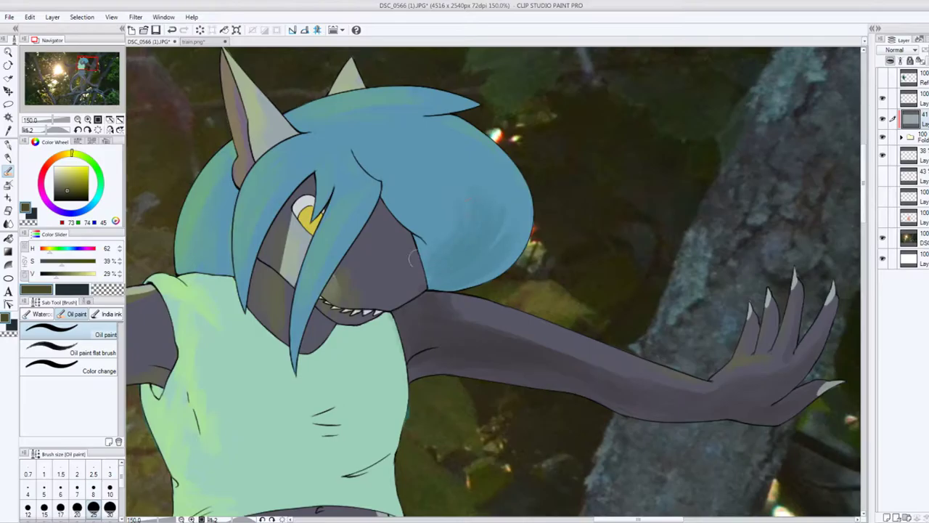
pyautogui.moveTo(463, 295); pyautogui.dragTo(441, 306)
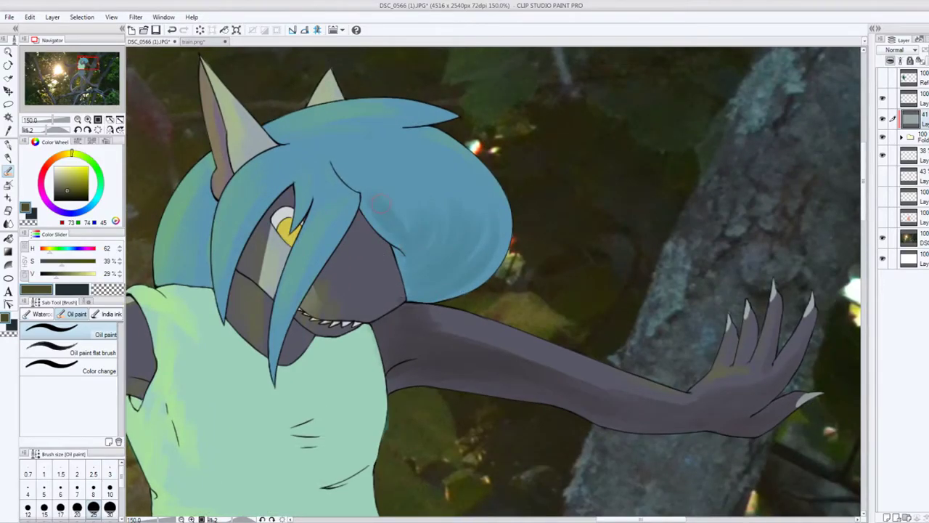
pyautogui.moveTo(384, 182); pyautogui.dragTo(388, 180)
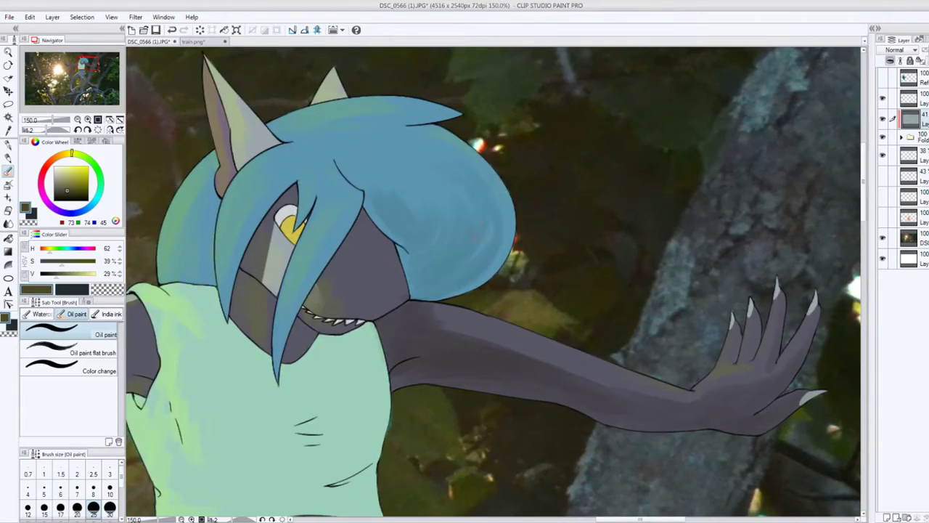
# - Paint a shadow band along the middle of the sun-side arm from the shoulder to the wrist
pyautogui.moveTo(530, 240); pyautogui.dragTo(628, 200)
pyautogui.moveTo(485, 279); pyautogui.dragTo(718, 195)
pyautogui.moveTo(408, 279)
pyautogui.mouseDown()
pyautogui.moveTo(548, 193)
pyautogui.moveTo(448, 267)
pyautogui.mouseUp()
pyautogui.moveTo(359, 239)
pyautogui.mouseDown()
pyautogui.moveTo(416, 229)
pyautogui.moveTo(448, 238)
pyautogui.moveTo(511, 217)
pyautogui.moveTo(516, 201)
pyautogui.moveTo(524, 229)
pyautogui.moveTo(524, 221)
pyautogui.moveTo(450, 237)
pyautogui.mouseUp()
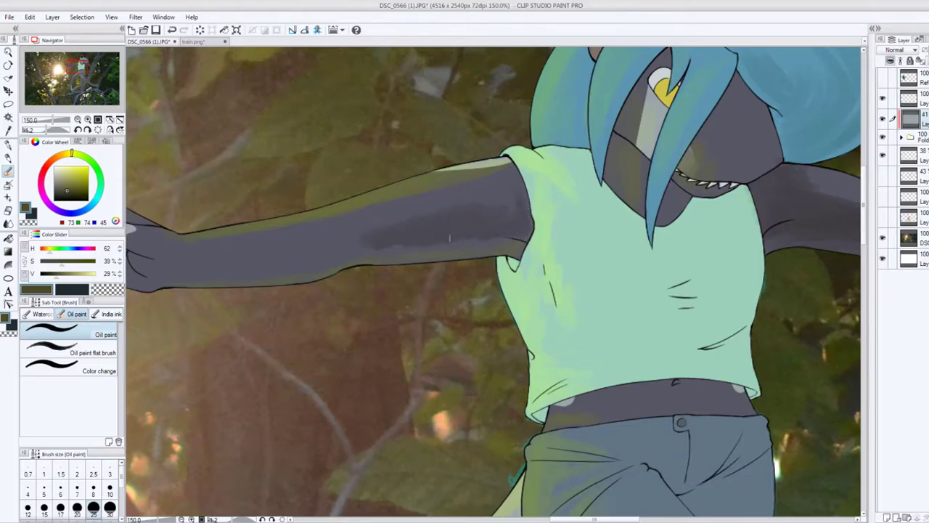
pyautogui.moveTo(382, 271)
pyautogui.mouseDown()
pyautogui.moveTo(388, 323)
pyautogui.moveTo(467, 259)
pyautogui.mouseUp()
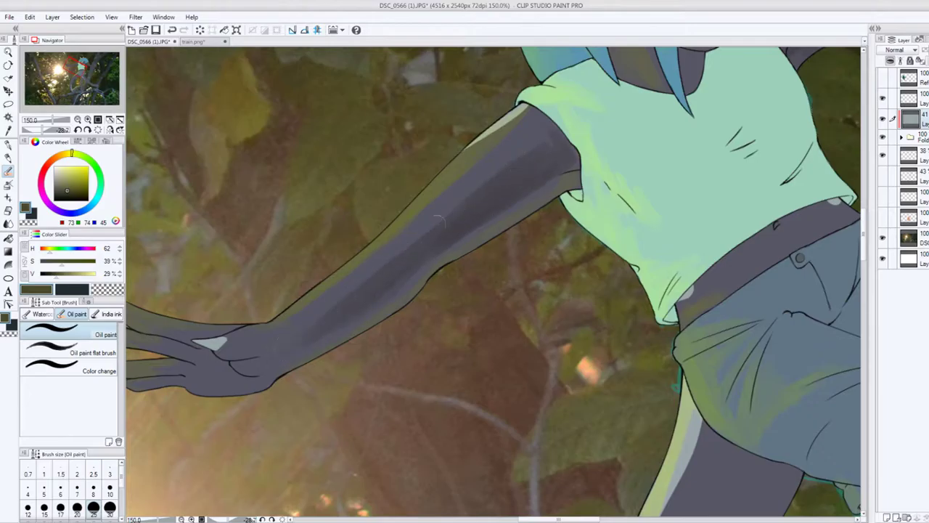
pyautogui.moveTo(453, 218); pyautogui.dragTo(438, 232)
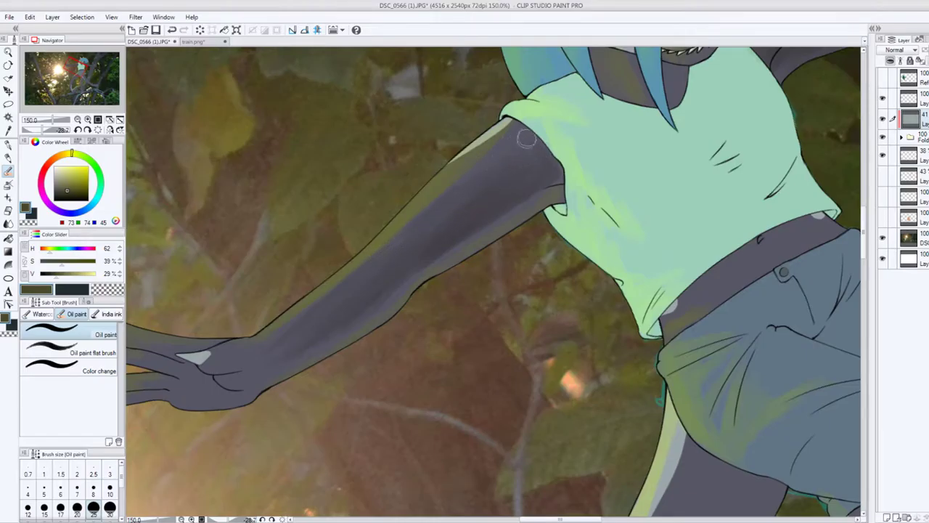
pyautogui.moveTo(525, 209); pyautogui.dragTo(472, 210)
# - Sample a pale warm rim-light colour, RGB 255, 234, 195, from the glowing edge of a backlit leaf in the photo
pyautogui.moveTo(379, 377); pyautogui.dragTo(507, 241)
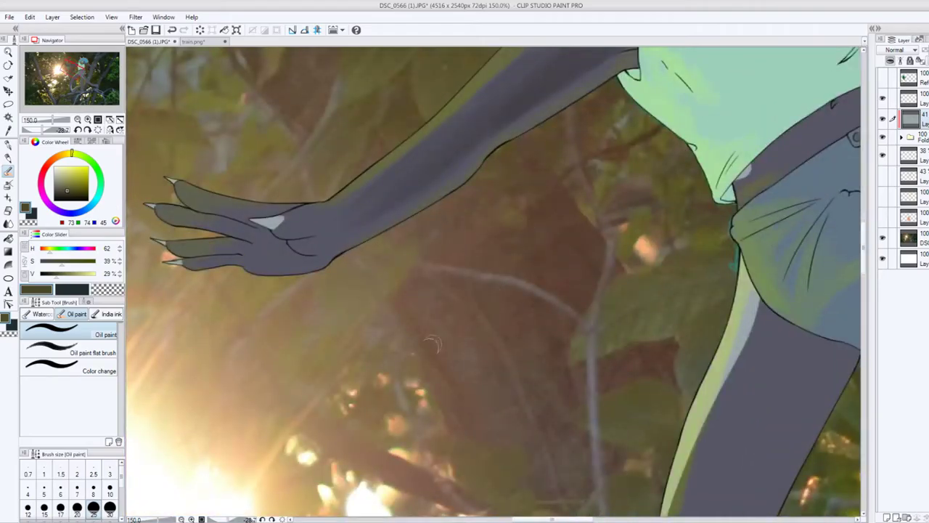
pyautogui.press('x')
pyautogui.moveTo(466, 341); pyautogui.dragTo(495, 387)
pyautogui.moveTo(334, 412); pyautogui.dragTo(295, 335)
pyautogui.moveTo(328, 403); pyautogui.dragTo(427, 321)
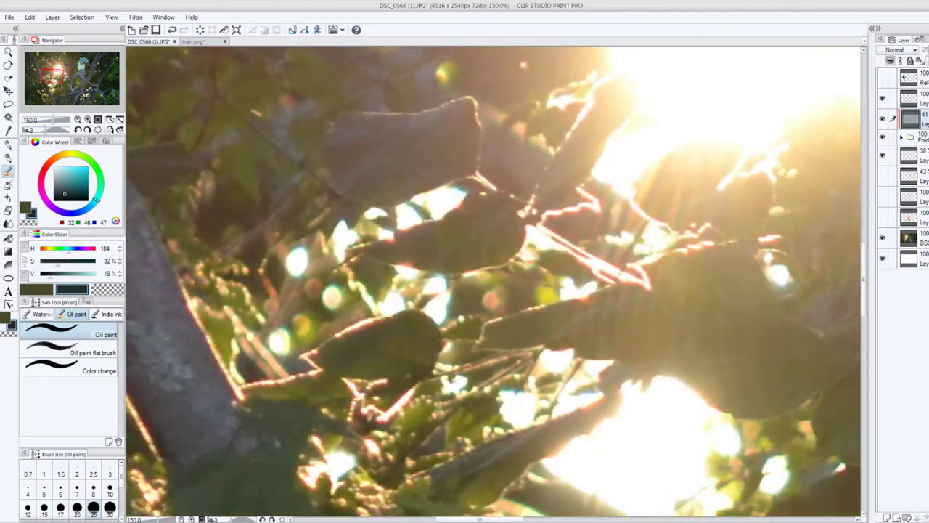
pyautogui.keyDown('alt'); pyautogui.click(362, 324); pyautogui.keyUp('alt')
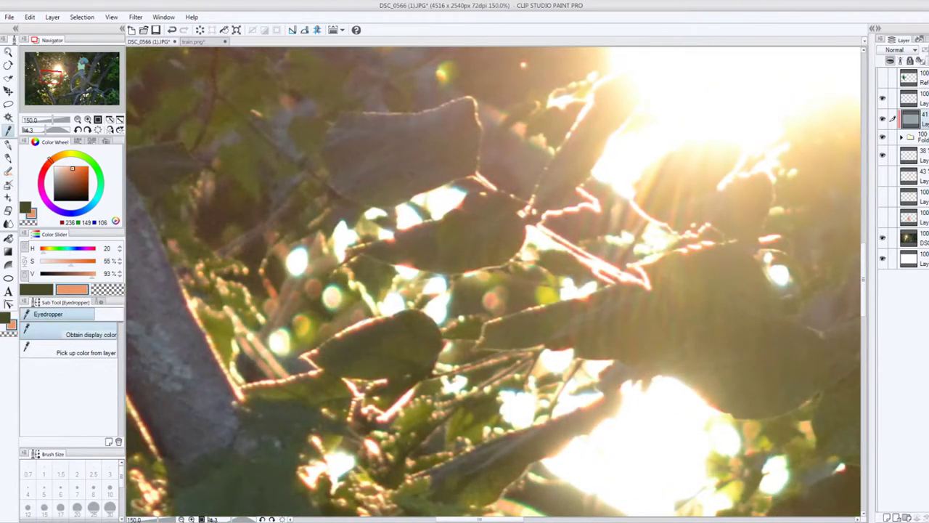
pyautogui.keyDown('alt'); pyautogui.click(361, 321); pyautogui.keyUp('alt')
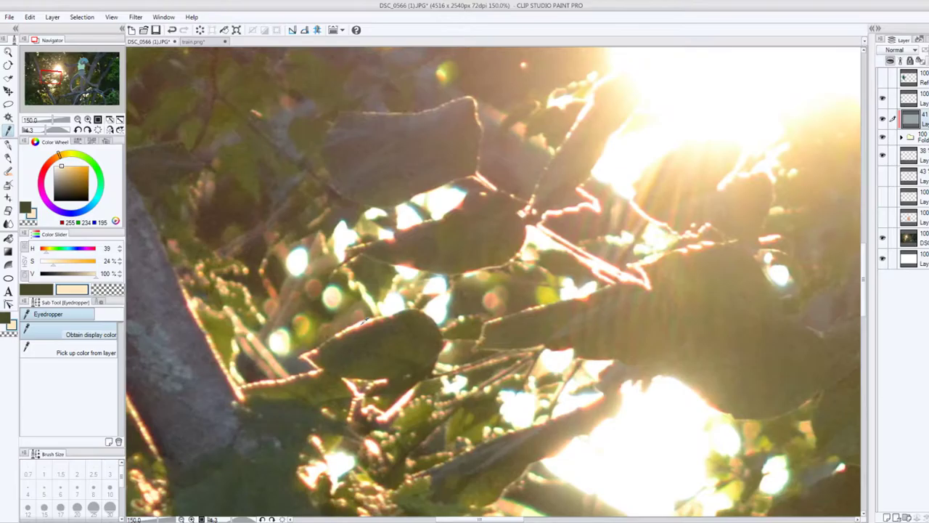
# - Return to the figure's outstretched sun-side arm and switch to the Pen tool's Test brush
pyautogui.moveTo(599, 302); pyautogui.dragTo(210, 427)
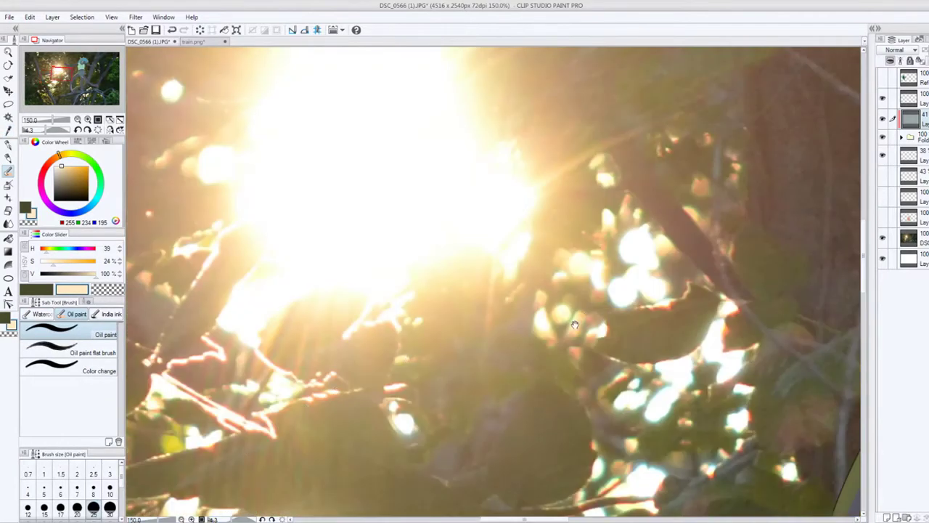
pyautogui.moveTo(575, 324); pyautogui.dragTo(296, 491)
pyautogui.moveTo(539, 349)
pyautogui.mouseDown()
pyautogui.moveTo(334, 505)
pyautogui.moveTo(439, 396)
pyautogui.mouseUp()
pyautogui.moveTo(441, 330); pyautogui.dragTo(511, 289)
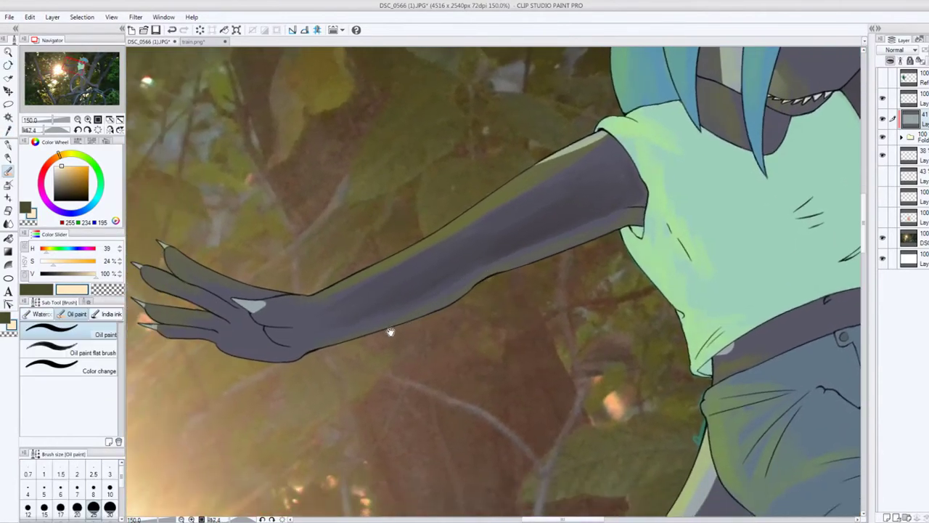
pyautogui.moveTo(356, 317); pyautogui.dragTo(278, 332)
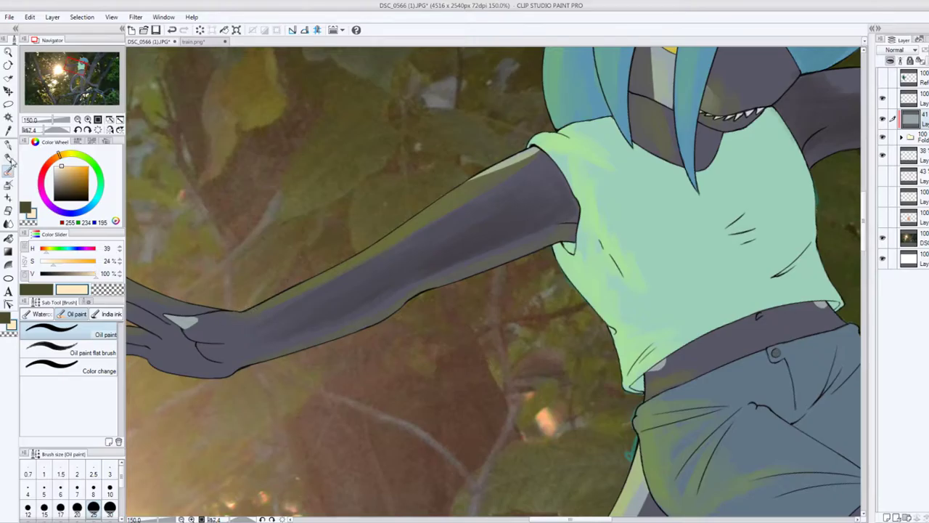
pyautogui.click(8, 144)
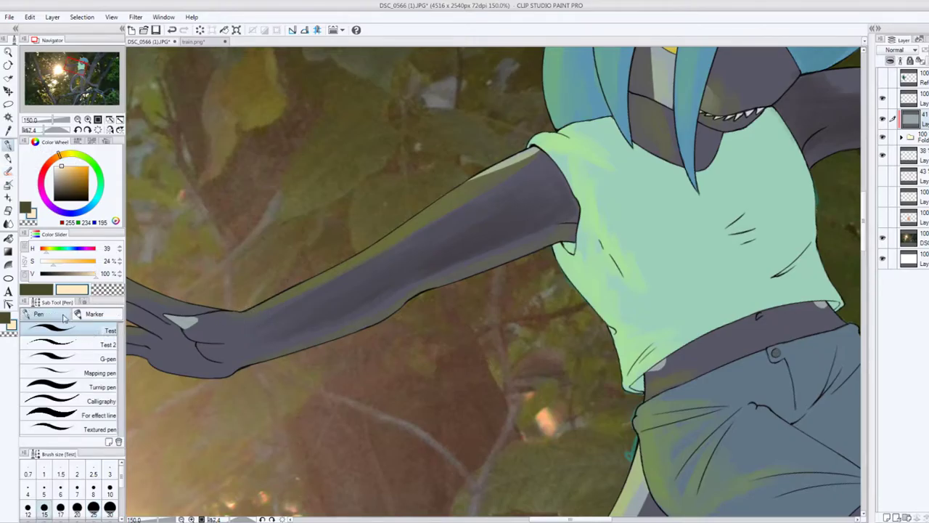
# - Try rim-light strokes along the forearm with the pen's opacity reduced to 22 and 69
pyautogui.click(83, 302)
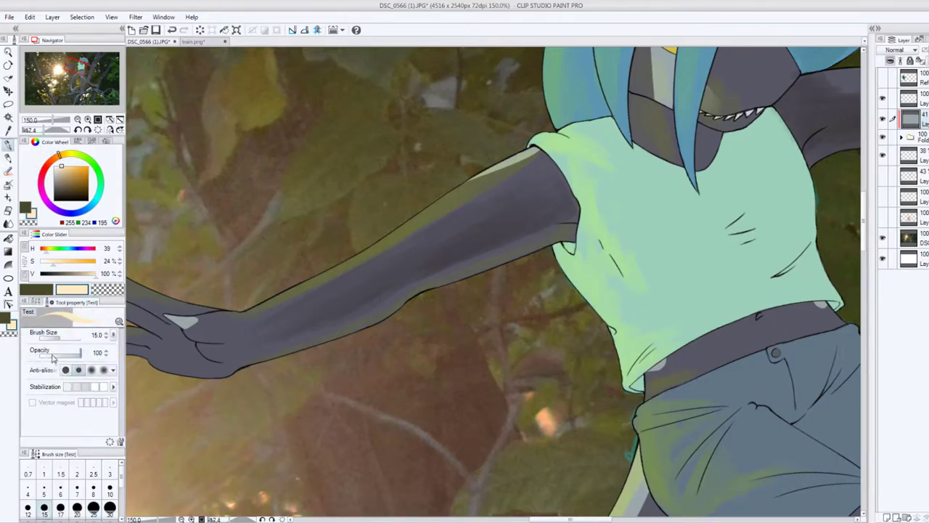
pyautogui.moveTo(52, 357); pyautogui.dragTo(50, 355)
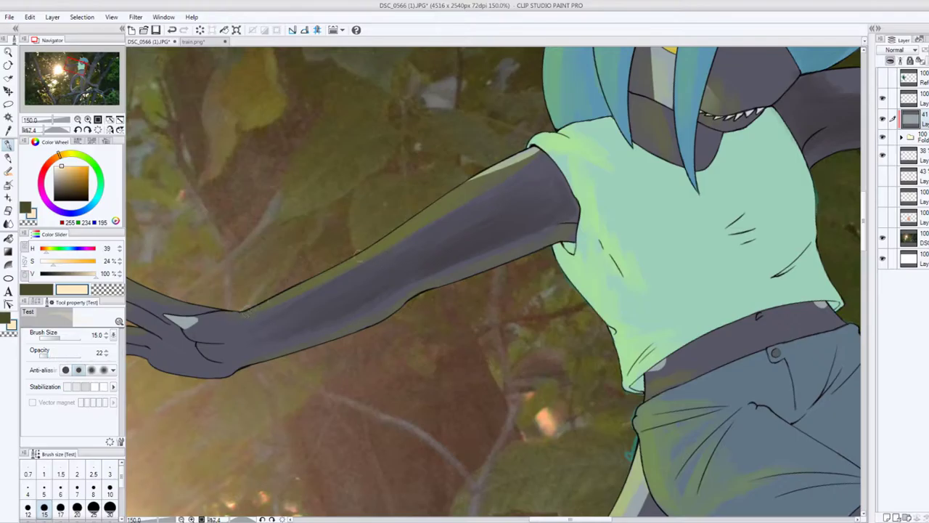
pyautogui.moveTo(61, 353); pyautogui.dragTo(72, 353)
pyautogui.hotkey('ctrl', 'z')
pyautogui.moveTo(339, 356); pyautogui.dragTo(356, 311)
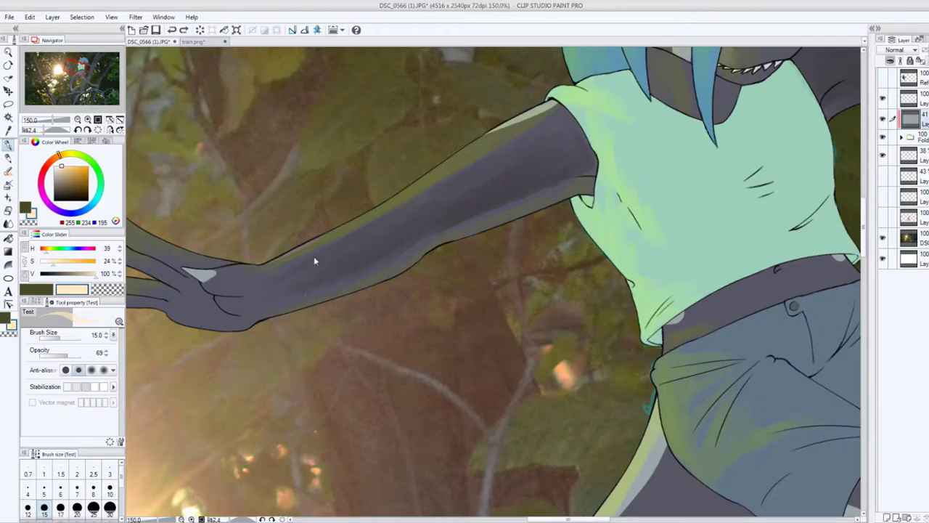
# - Set the pen's opacity to 100, undo the test stroke and add a new layer above the 41% shading layer
pyautogui.moveTo(76, 355); pyautogui.dragTo(81, 355)
pyautogui.hotkey('ctrl', 'z')
pyautogui.click(887, 517)
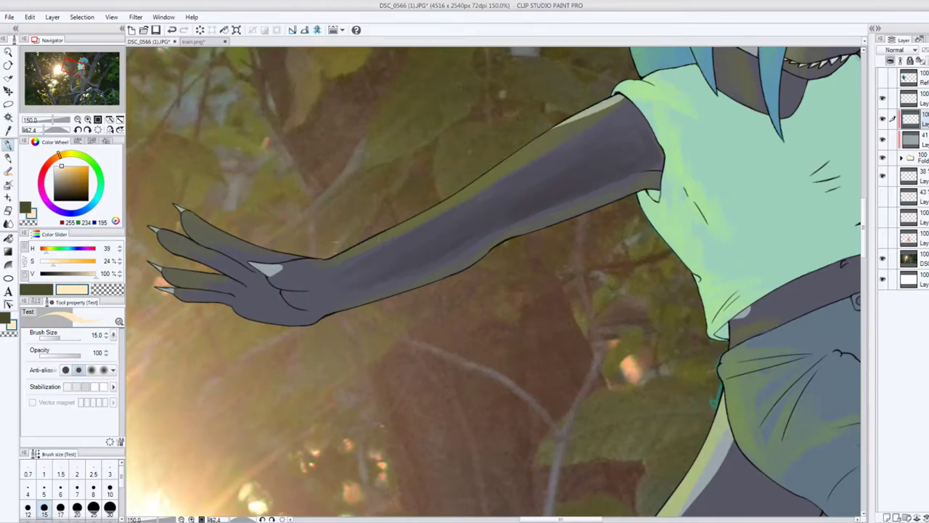
# - Try painting the rim light along the upper edge of the sun-side arm on the new layer beneath the line art
pyautogui.moveTo(331, 259)
pyautogui.mouseDown()
pyautogui.moveTo(410, 215)
pyautogui.moveTo(358, 243)
pyautogui.moveTo(395, 227)
pyautogui.mouseUp()
pyautogui.hotkey('ctrl', 'z')
pyautogui.moveTo(424, 212); pyautogui.dragTo(446, 200)
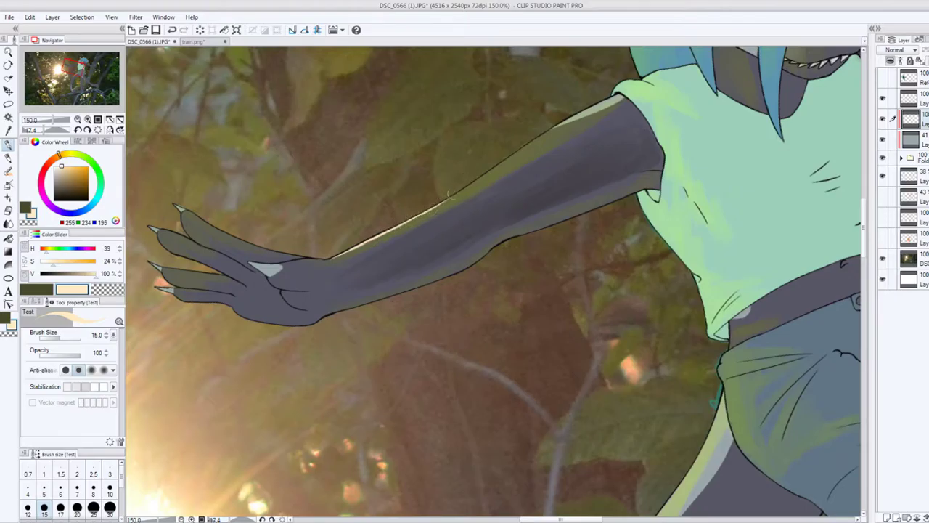
pyautogui.moveTo(442, 198); pyautogui.dragTo(554, 130)
pyautogui.moveTo(368, 365); pyautogui.dragTo(349, 410)
pyautogui.moveTo(433, 412); pyautogui.dragTo(440, 390)
pyautogui.hotkey('ctrl', 'z')
pyautogui.hotkey('ctrl', 'z')
pyautogui.hotkey('ctrl', 'z')
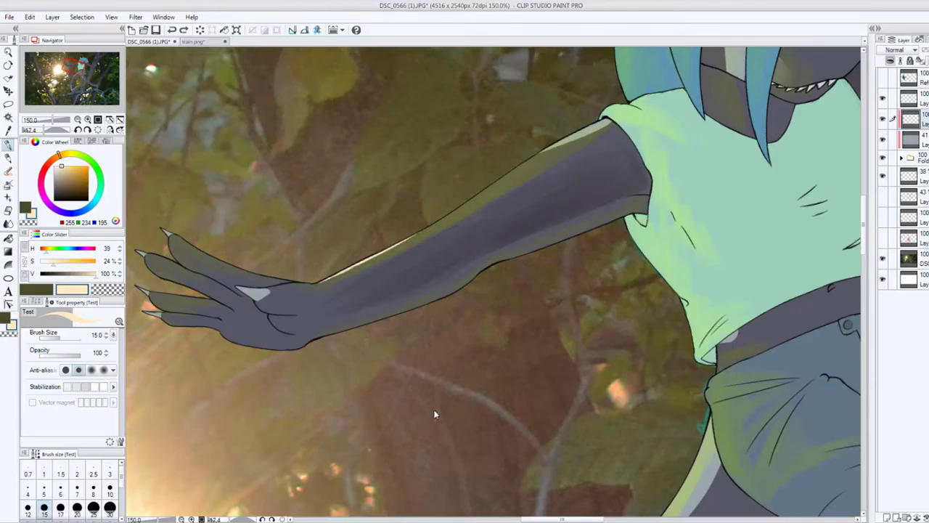
pyautogui.hotkey('ctrl', 'z')
pyautogui.hotkey('ctrl', 'z')
pyautogui.hotkey('ctrl', 'z')
pyautogui.hotkey('ctrl', 'z')
# - Move the new layer above the line art and paint rim light along the arm's upper edge from wrist to shoulder
pyautogui.moveTo(920, 119); pyautogui.dragTo(921, 89)
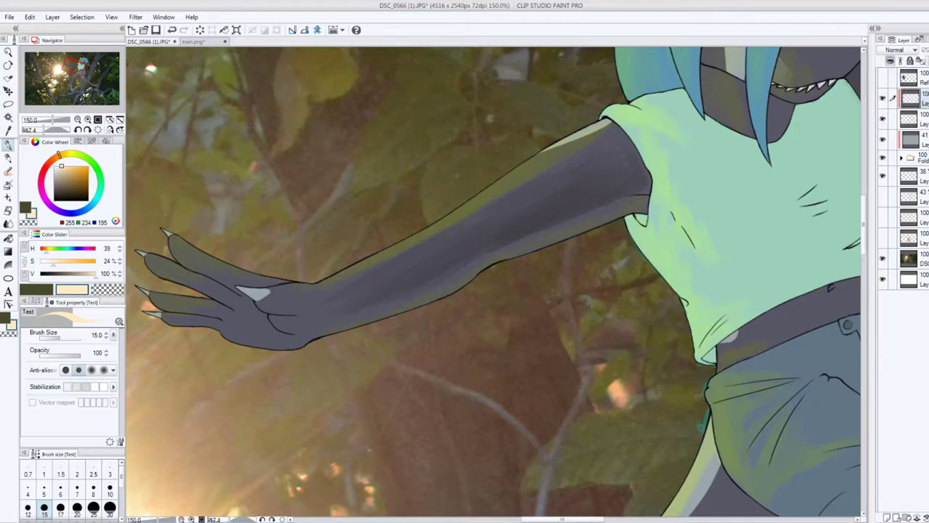
pyautogui.moveTo(317, 280)
pyautogui.mouseDown()
pyautogui.moveTo(450, 215)
pyautogui.moveTo(589, 124)
pyautogui.mouseUp()
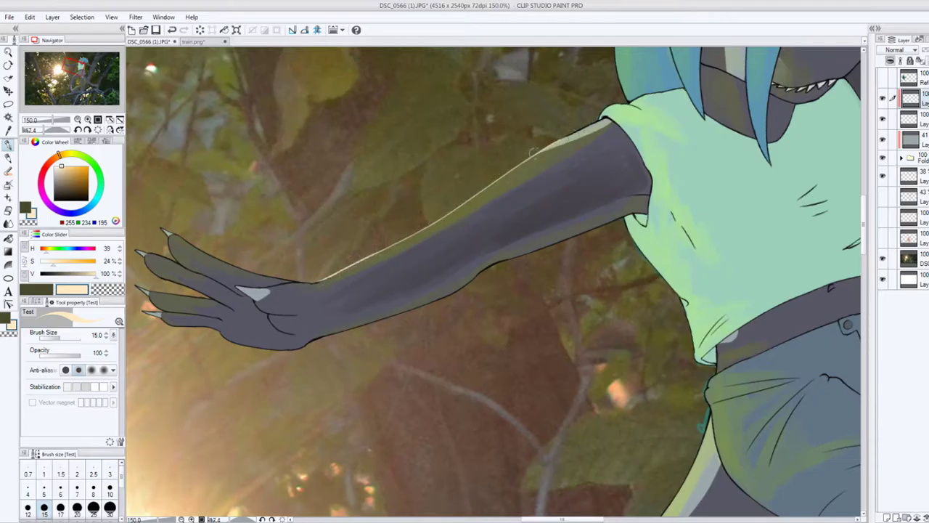
pyautogui.moveTo(563, 199); pyautogui.dragTo(687, 137)
# - Trace rim light along the edges and claw of the sun-side hand's uppermost finger
pyautogui.moveTo(390, 306); pyautogui.dragTo(407, 355)
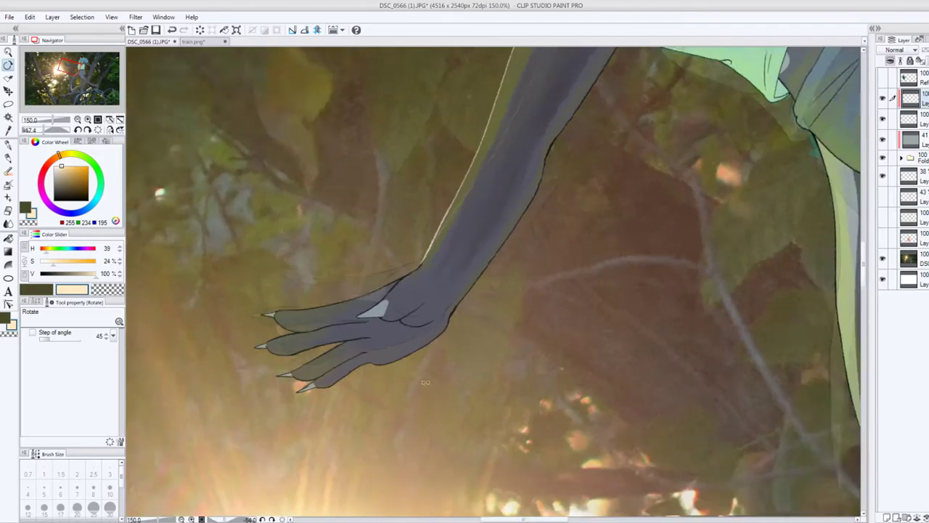
pyautogui.moveTo(342, 331); pyautogui.dragTo(477, 226)
pyautogui.moveTo(414, 211); pyautogui.dragTo(502, 186)
pyautogui.moveTo(422, 253)
pyautogui.mouseDown()
pyautogui.moveTo(501, 206)
pyautogui.moveTo(438, 251)
pyautogui.mouseUp()
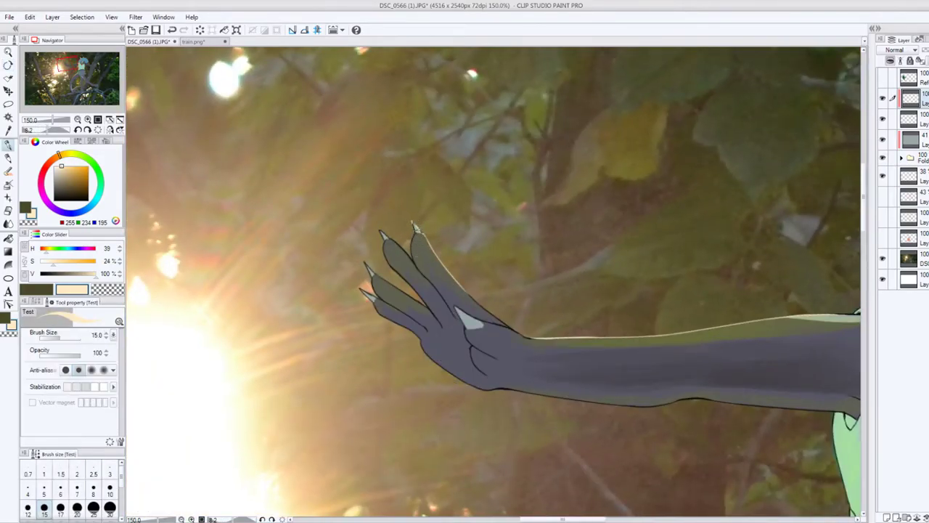
pyautogui.moveTo(419, 267); pyautogui.dragTo(465, 210)
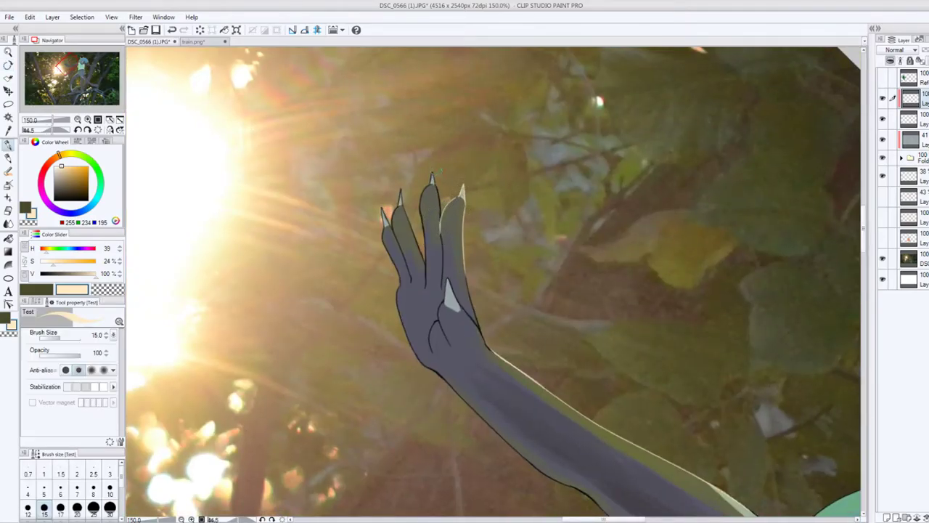
# - Outline the edges and claws of the sun-side hand's other three fingers with rim light
pyautogui.moveTo(433, 172)
pyautogui.mouseDown()
pyautogui.moveTo(441, 218)
pyautogui.moveTo(425, 237)
pyautogui.mouseUp()
pyautogui.moveTo(425, 220); pyautogui.dragTo(429, 245)
pyautogui.moveTo(437, 208); pyautogui.dragTo(440, 232)
pyautogui.moveTo(452, 180)
pyautogui.mouseDown()
pyautogui.moveTo(460, 118)
pyautogui.moveTo(420, 167)
pyautogui.moveTo(431, 203)
pyautogui.mouseUp()
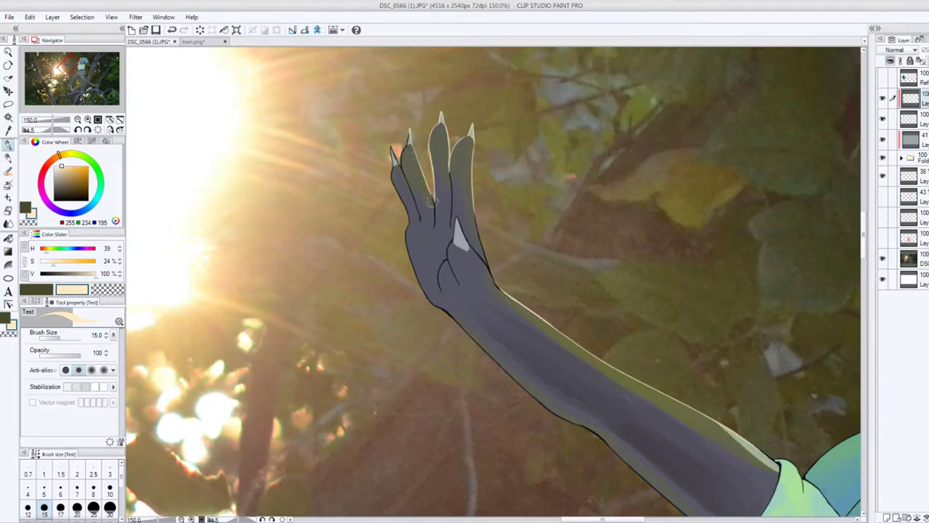
pyautogui.moveTo(398, 149); pyautogui.dragTo(420, 207)
pyautogui.moveTo(393, 149); pyautogui.dragTo(395, 187)
# - Paint rim light along the lower edge of the sun-side palm from the last finger to the wrist
pyautogui.moveTo(501, 288)
pyautogui.mouseDown()
pyautogui.moveTo(467, 231)
pyautogui.moveTo(428, 320)
pyautogui.moveTo(491, 374)
pyautogui.moveTo(517, 370)
pyautogui.mouseUp()
pyautogui.moveTo(382, 308); pyautogui.dragTo(404, 272)
pyautogui.moveTo(436, 238); pyautogui.dragTo(416, 265)
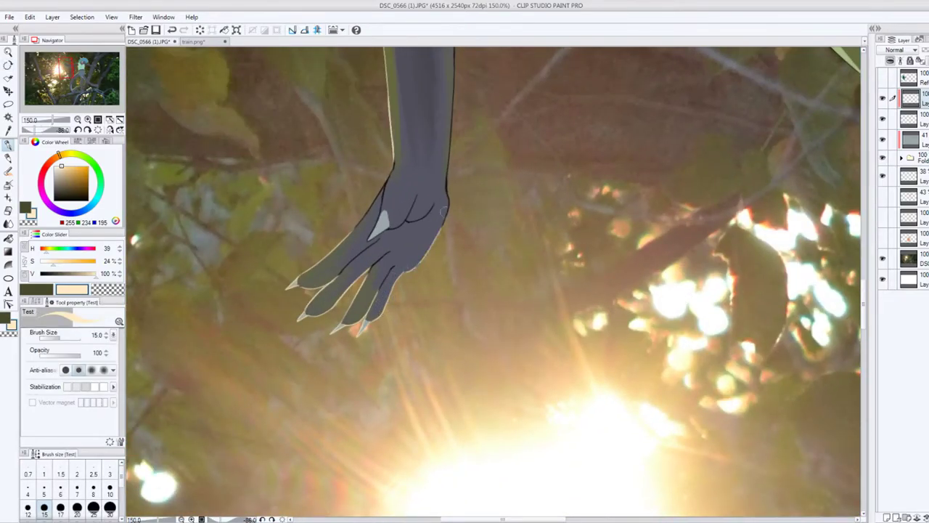
pyautogui.moveTo(438, 233)
pyautogui.mouseDown()
pyautogui.moveTo(445, 211)
pyautogui.moveTo(526, 202)
pyautogui.moveTo(553, 229)
pyautogui.mouseUp()
pyautogui.moveTo(531, 245); pyautogui.dragTo(421, 273)
pyautogui.moveTo(544, 311); pyautogui.dragTo(488, 268)
# - Add rim light along the sun-facing edge of the hair behind the shoulder
pyautogui.moveTo(362, 332)
pyautogui.mouseDown()
pyautogui.moveTo(372, 353)
pyautogui.moveTo(607, 181)
pyautogui.mouseUp()
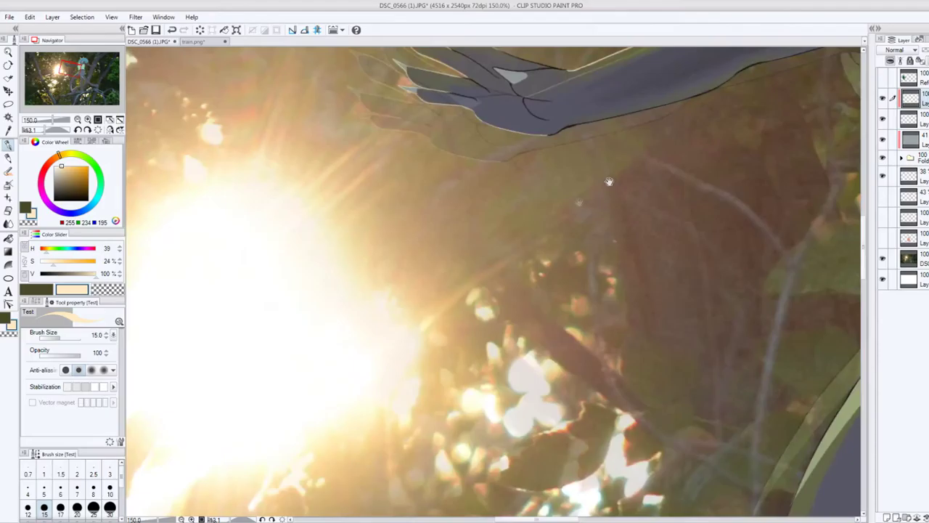
pyautogui.click(78, 120)
pyautogui.click(78, 120)
pyautogui.click(78, 120)
pyautogui.moveTo(557, 334); pyautogui.dragTo(460, 353)
pyautogui.moveTo(460, 353)
pyautogui.mouseDown()
pyautogui.moveTo(435, 335)
pyautogui.moveTo(459, 282)
pyautogui.mouseUp()
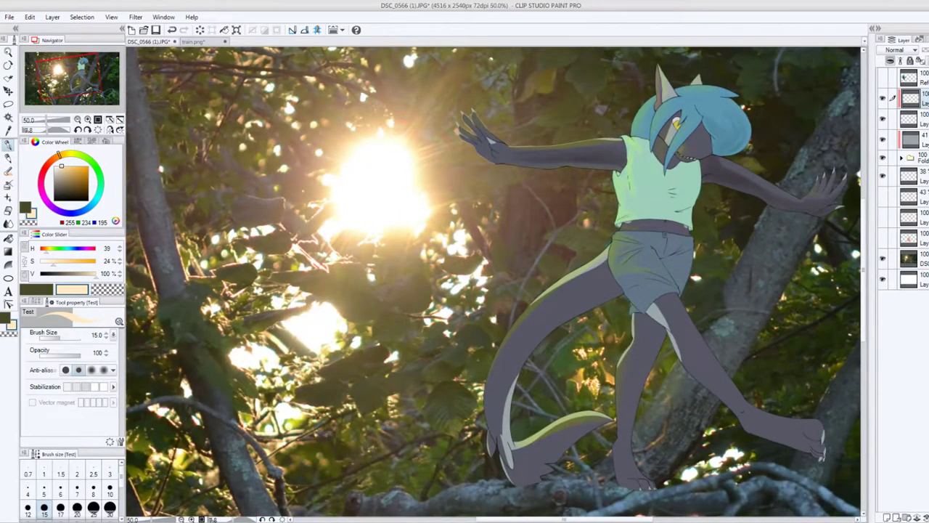
pyautogui.moveTo(616, 147); pyautogui.dragTo(481, 209)
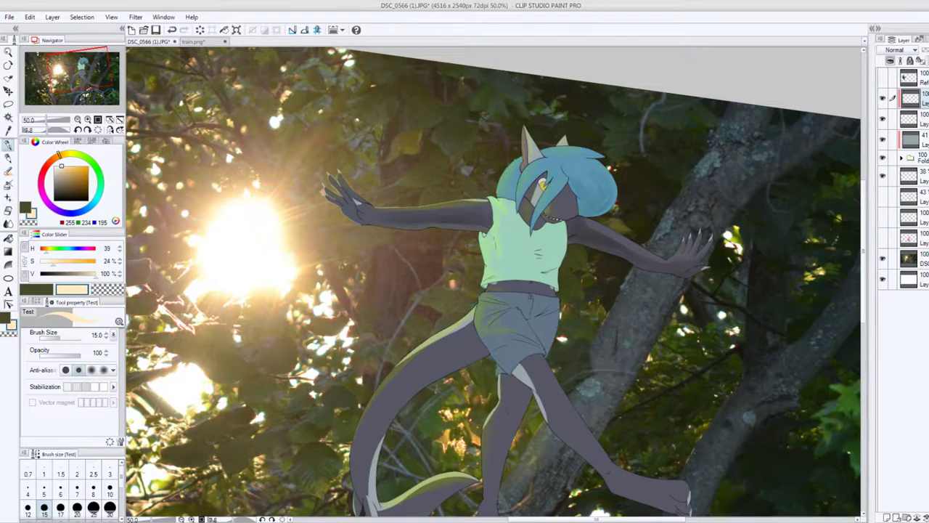
pyautogui.scroll(3, 454, 221)
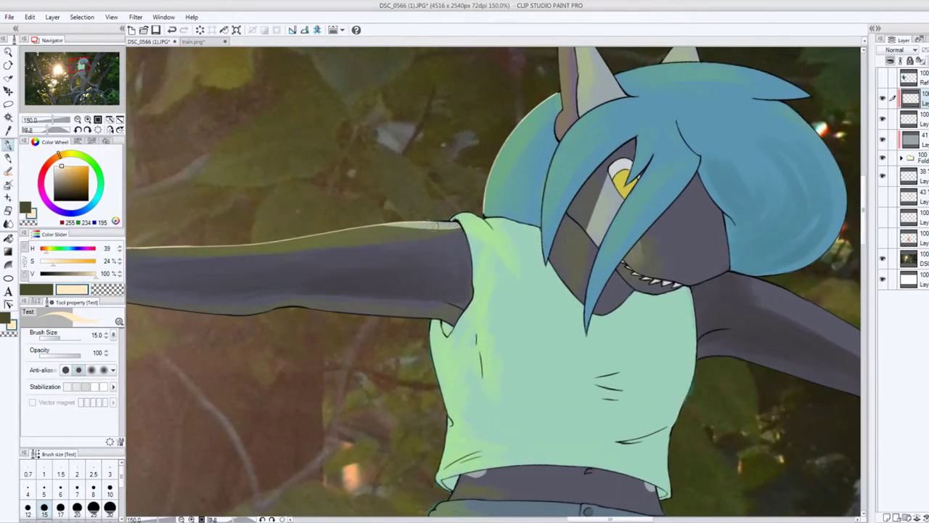
pyautogui.moveTo(433, 223)
pyautogui.mouseDown()
pyautogui.moveTo(451, 224)
pyautogui.moveTo(408, 256)
pyautogui.mouseUp()
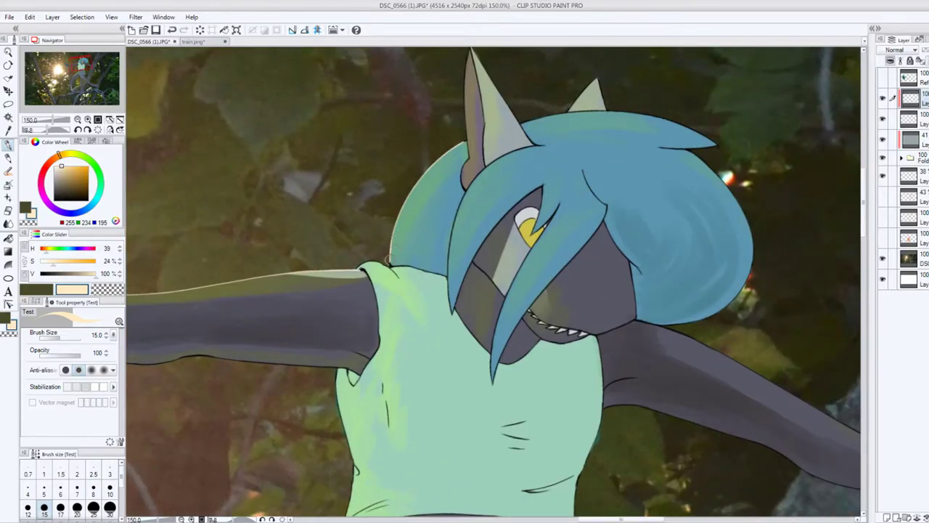
pyautogui.moveTo(422, 202); pyautogui.dragTo(386, 257)
# - Trace the tip and edges of the near ear with rim light and touch up its inner fold
pyautogui.moveTo(425, 218)
pyautogui.mouseDown()
pyautogui.moveTo(432, 111)
pyautogui.moveTo(446, 212)
pyautogui.mouseUp()
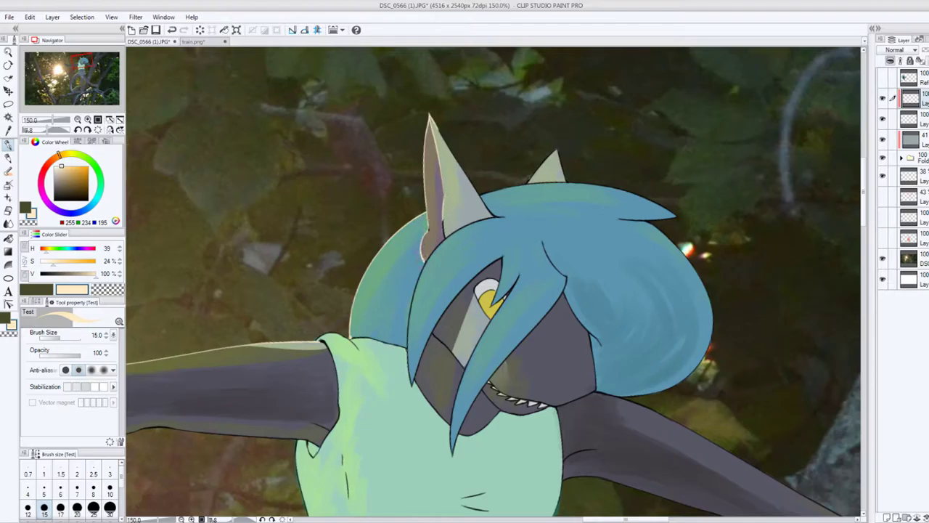
pyautogui.moveTo(446, 222); pyautogui.dragTo(444, 234)
pyautogui.moveTo(623, 199); pyautogui.dragTo(613, 169)
pyautogui.moveTo(518, 151); pyautogui.dragTo(547, 118)
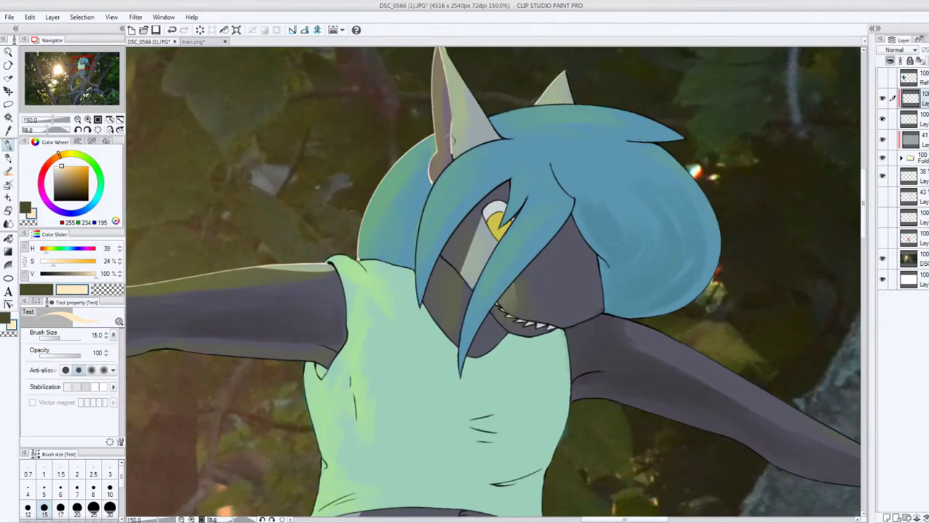
pyautogui.moveTo(456, 151); pyautogui.dragTo(452, 156)
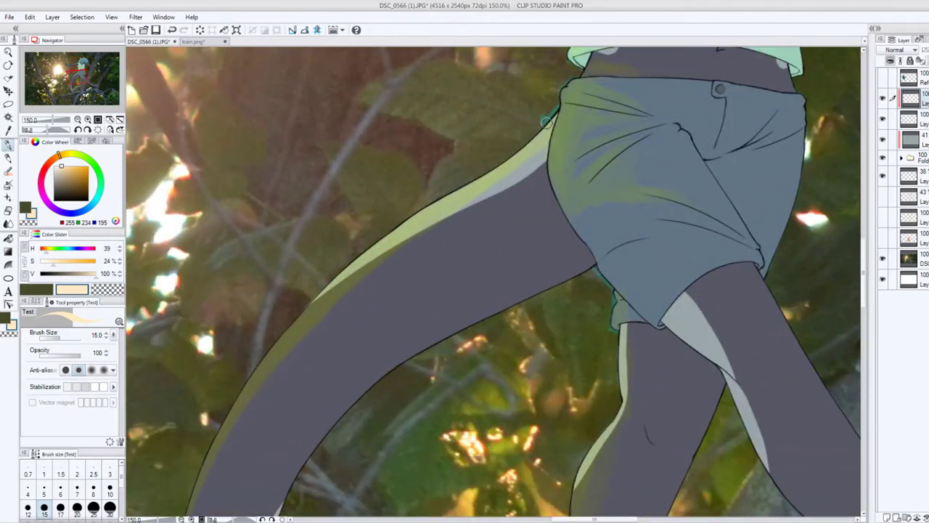
# - Paint rim light along the tail's outer edge from the shorts down around its curve
pyautogui.moveTo(547, 122)
pyautogui.mouseDown()
pyautogui.moveTo(340, 268)
pyautogui.moveTo(527, 148)
pyautogui.moveTo(250, 374)
pyautogui.moveTo(216, 435)
pyautogui.mouseUp()
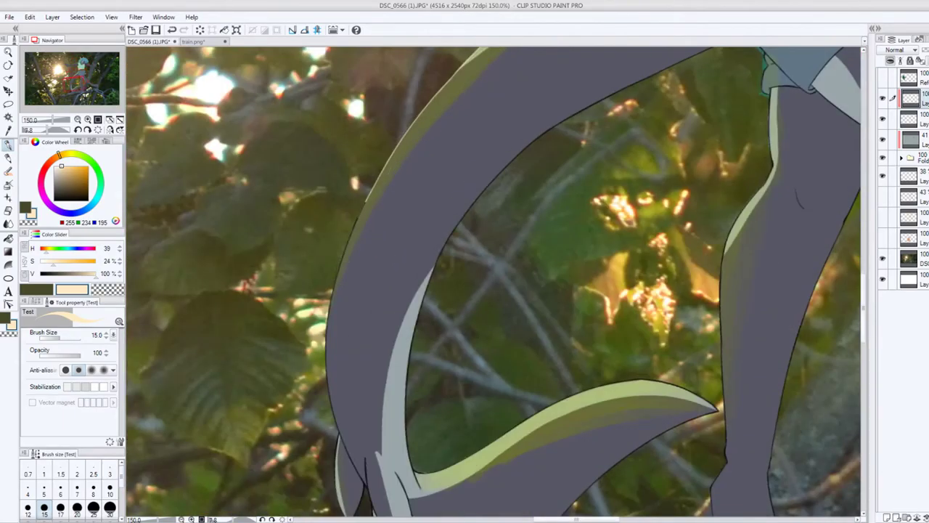
pyautogui.moveTo(365, 202); pyautogui.dragTo(329, 311)
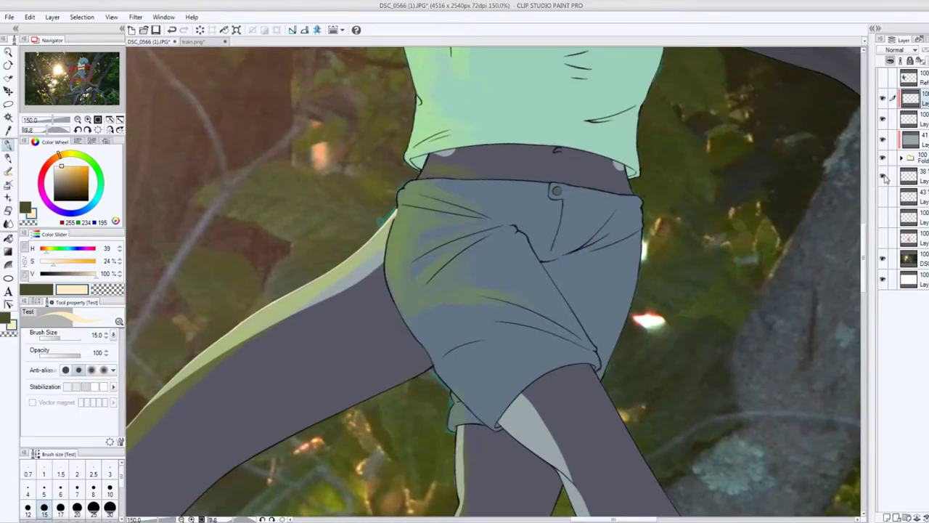
# - Hide the 38% layer below the folder that shows stray teal marks around the shorts
pyautogui.click(884, 176)
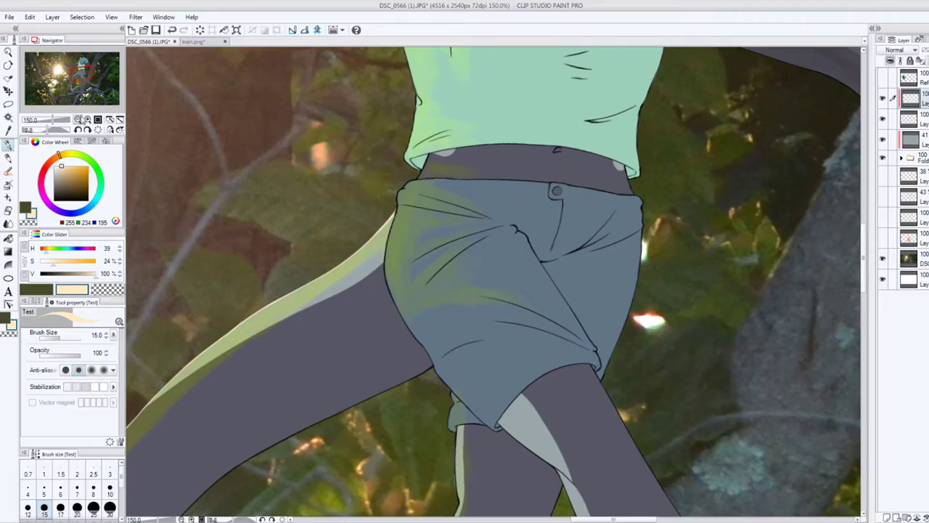
pyautogui.click(77, 120)
pyautogui.click(77, 121)
pyautogui.moveTo(80, 74); pyautogui.dragTo(82, 79)
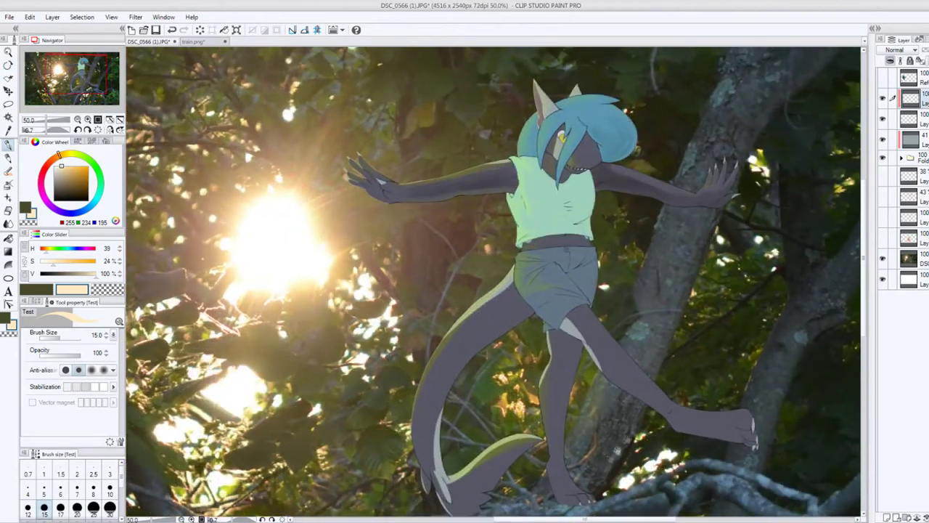
# - Examine how the figure sits in the photo, especially where the standing foot and tail meet the tree branch
pyautogui.moveTo(701, 456); pyautogui.dragTo(659, 405)
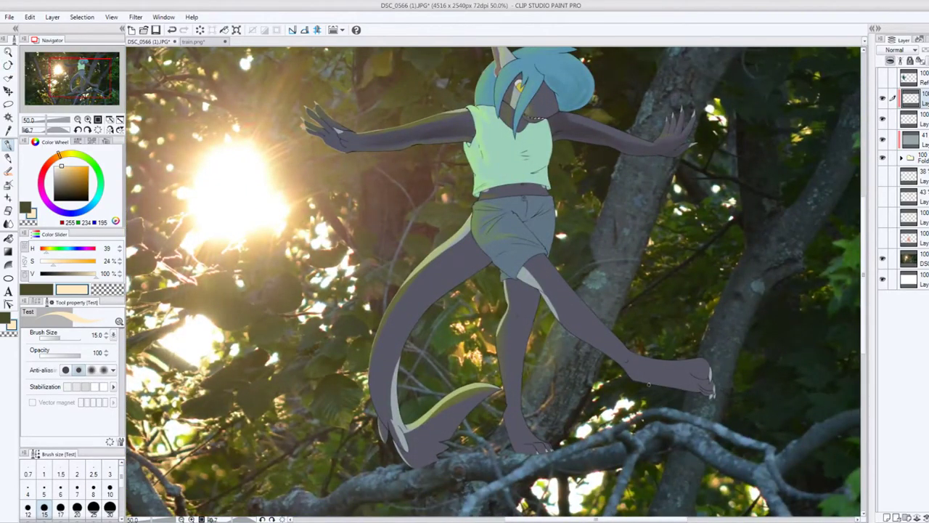
pyautogui.moveTo(698, 439); pyautogui.dragTo(631, 312)
pyautogui.moveTo(643, 408); pyautogui.dragTo(709, 477)
pyautogui.moveTo(687, 411); pyautogui.dragTo(697, 494)
pyautogui.moveTo(680, 457); pyautogui.dragTo(716, 430)
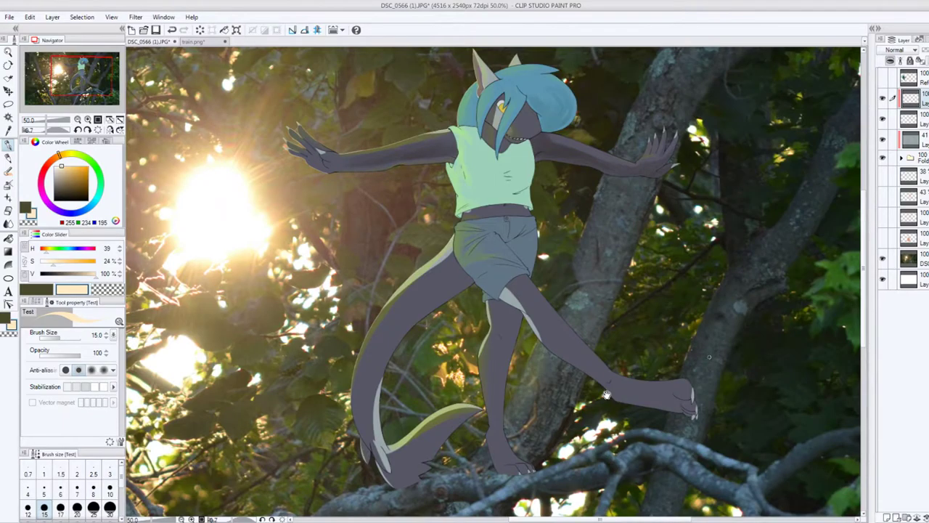
pyautogui.moveTo(622, 355); pyautogui.dragTo(600, 192)
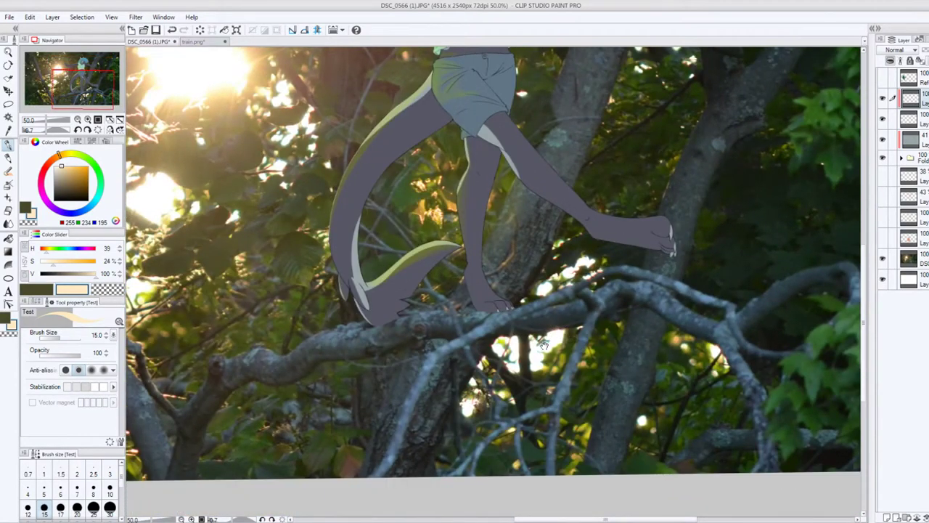
pyautogui.moveTo(610, 362); pyautogui.dragTo(618, 353)
pyautogui.moveTo(671, 342); pyautogui.dragTo(664, 322)
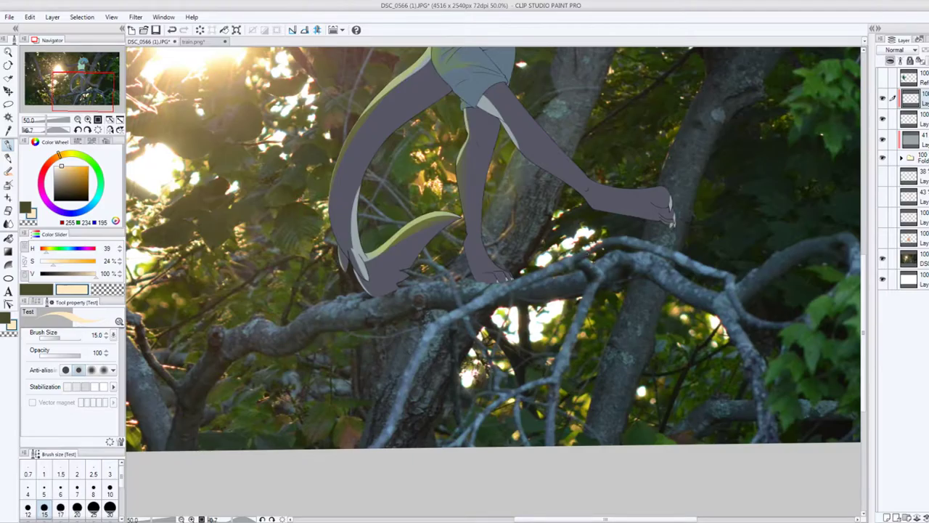
pyautogui.click(88, 120)
pyautogui.click(88, 119)
pyautogui.moveTo(583, 353); pyautogui.dragTo(570, 330)
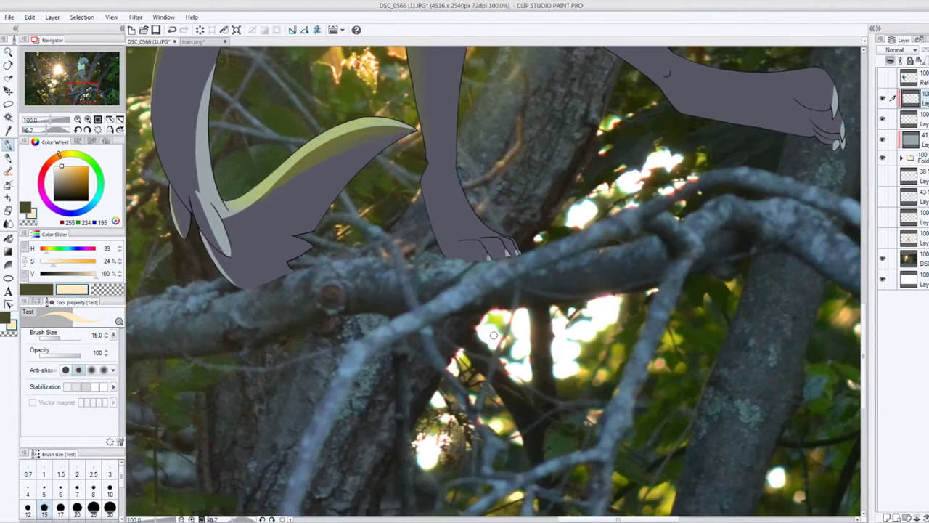
pyautogui.moveTo(403, 317); pyautogui.dragTo(488, 283)
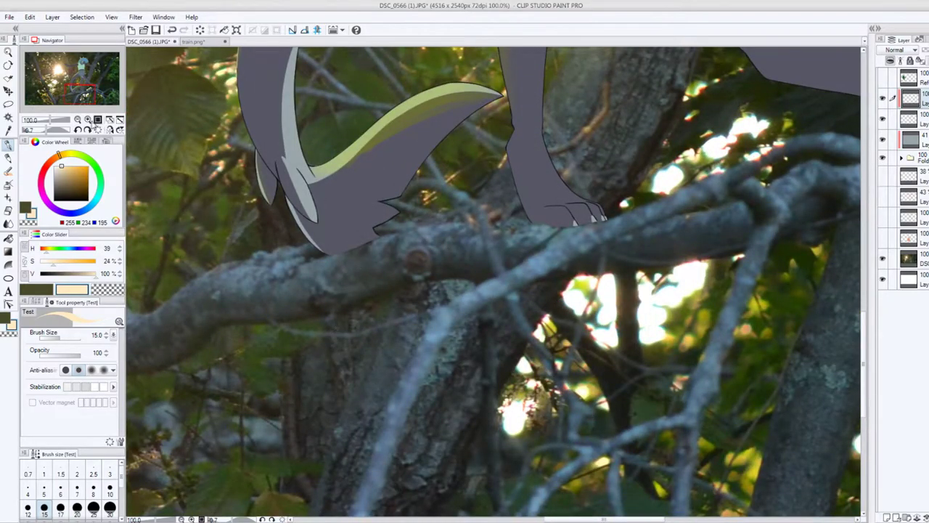
# - Open the character's layer folder and select its topmost layer for work on the tail where it meets the branch
pyautogui.click(88, 119)
pyautogui.moveTo(309, 359); pyautogui.dragTo(510, 298)
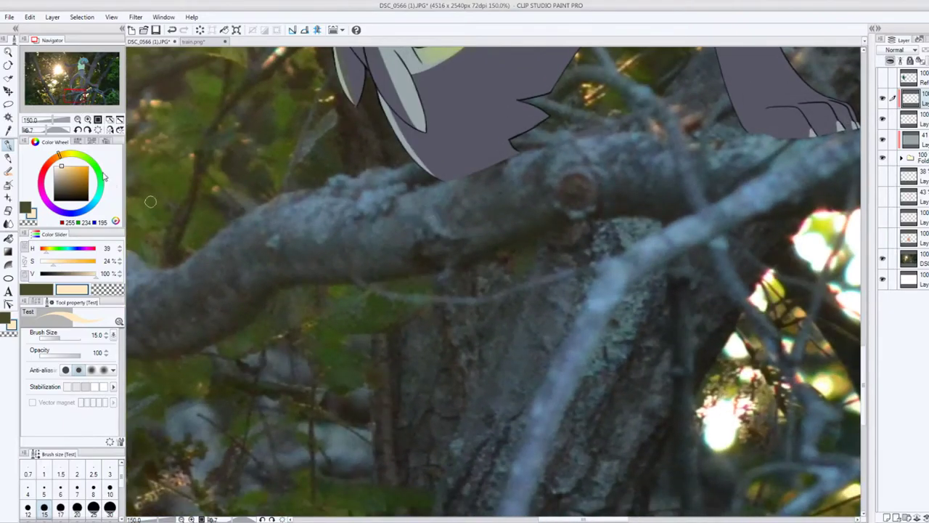
pyautogui.click(89, 119)
pyautogui.moveTo(339, 285); pyautogui.dragTo(301, 397)
pyautogui.moveTo(400, 341); pyautogui.dragTo(385, 373)
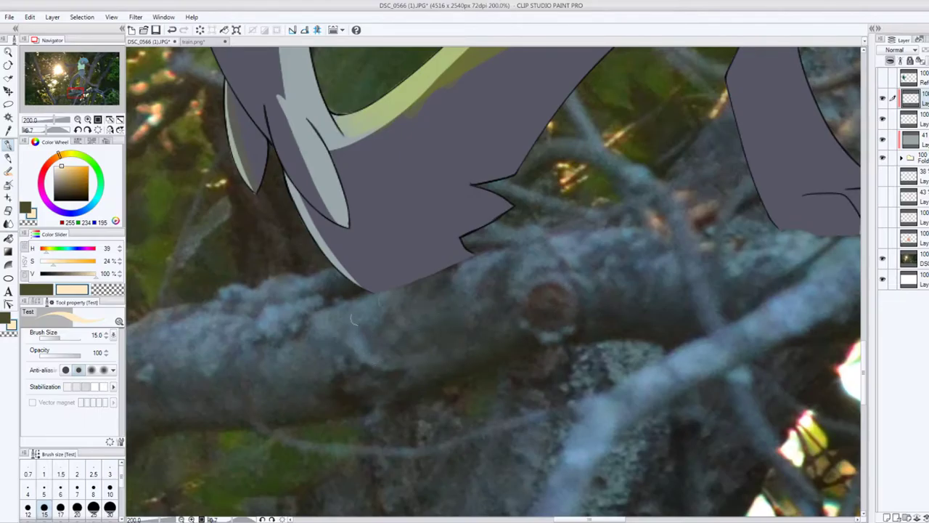
pyautogui.moveTo(642, 353); pyautogui.dragTo(618, 349)
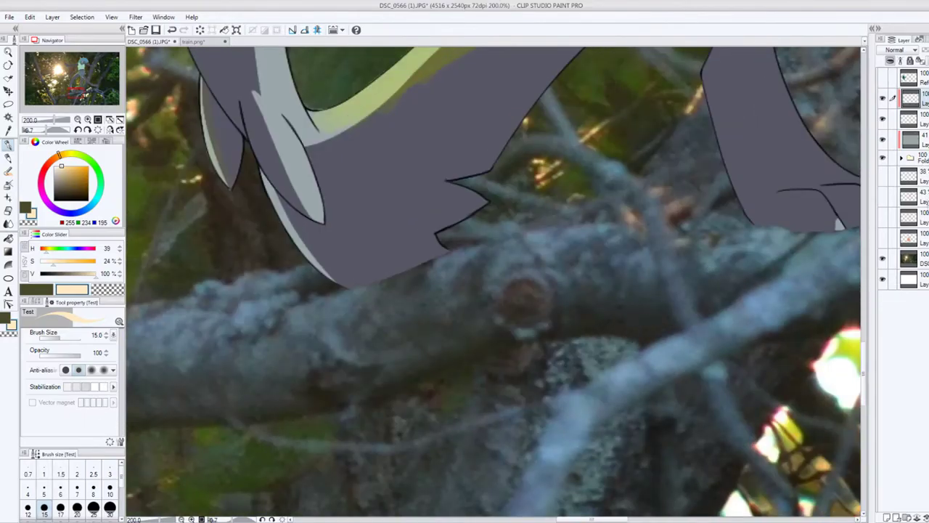
pyautogui.click(902, 159)
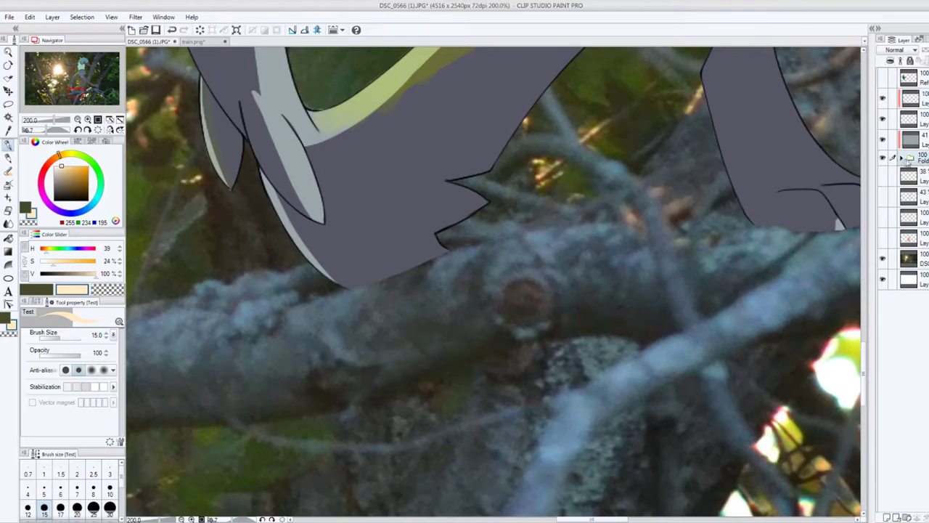
pyautogui.click(902, 159)
pyautogui.click(917, 175)
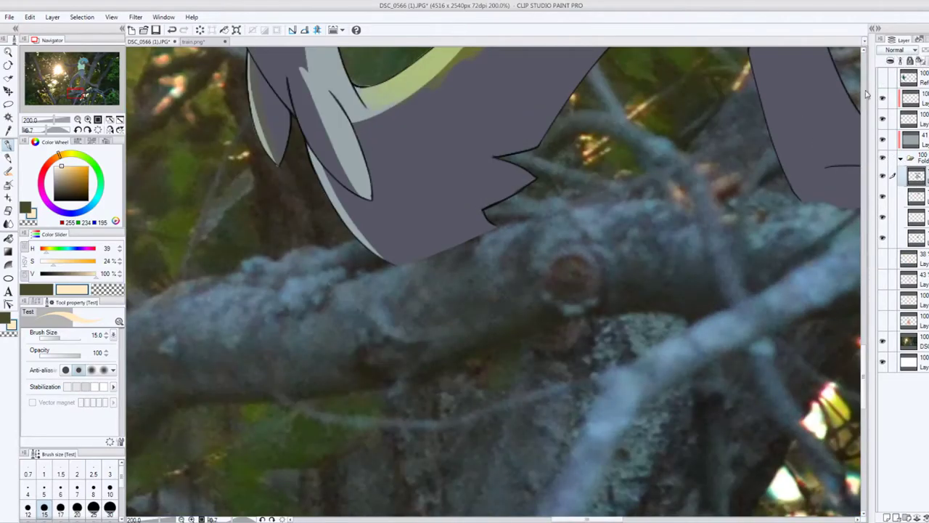
# - Soften the lower edges of the tail and standing foot where they touch the branch, using the Blend tool at size 30
pyautogui.click(8, 223)
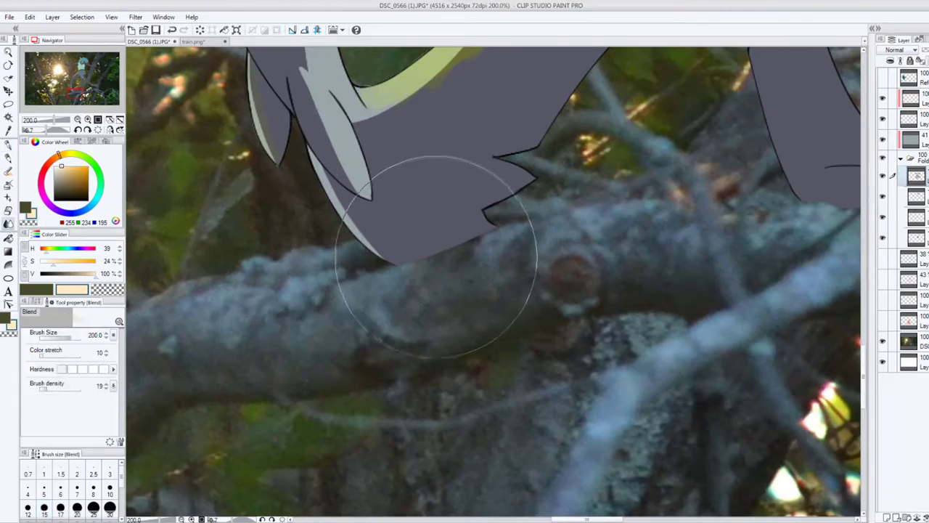
pyautogui.press('[')
pyautogui.press('[')
pyautogui.press('[')
pyautogui.press('[')
pyautogui.press('[')
pyautogui.press('[')
pyautogui.press('[')
pyautogui.press('[')
pyautogui.press('[')
pyautogui.press('[')
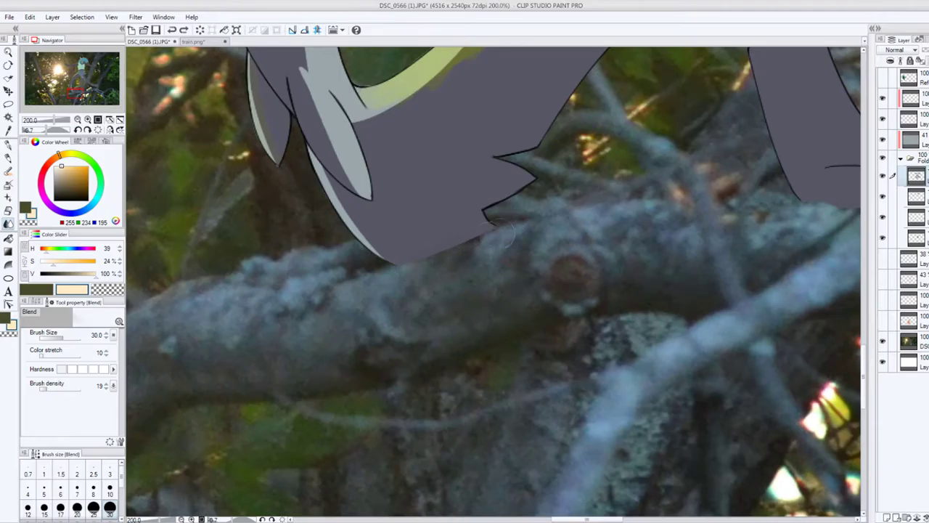
pyautogui.moveTo(570, 285); pyautogui.dragTo(270, 303)
pyautogui.moveTo(540, 257); pyautogui.dragTo(530, 255)
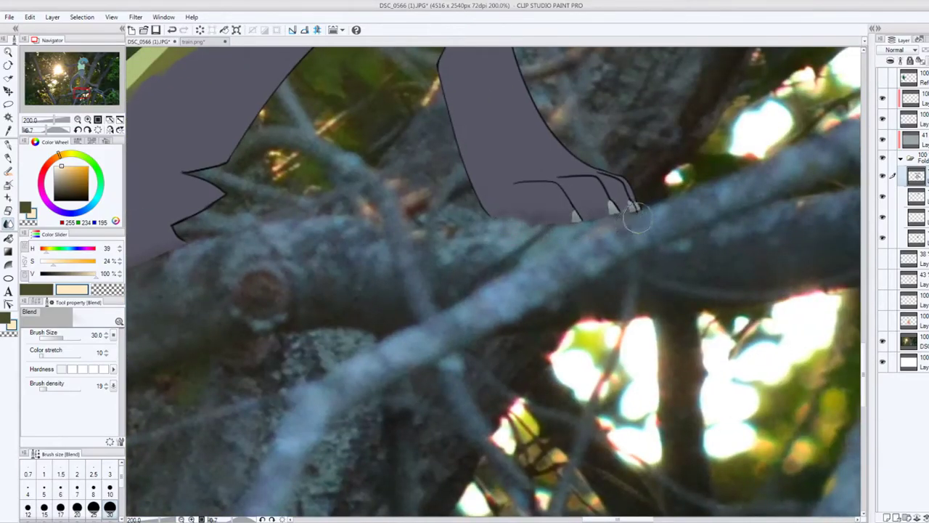
pyautogui.moveTo(561, 267); pyautogui.dragTo(430, 284)
pyautogui.moveTo(597, 208); pyautogui.dragTo(577, 210)
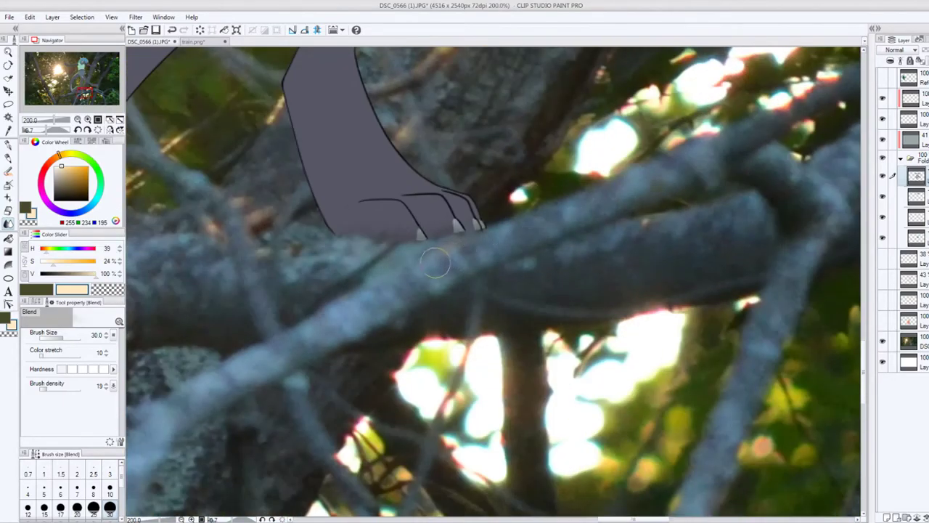
# - Fade the character folder to 0% opacity and restore it to 100% to compare the branch beneath the foot
pyautogui.click(918, 158)
pyautogui.moveTo(928, 51); pyautogui.dragTo(921, 57)
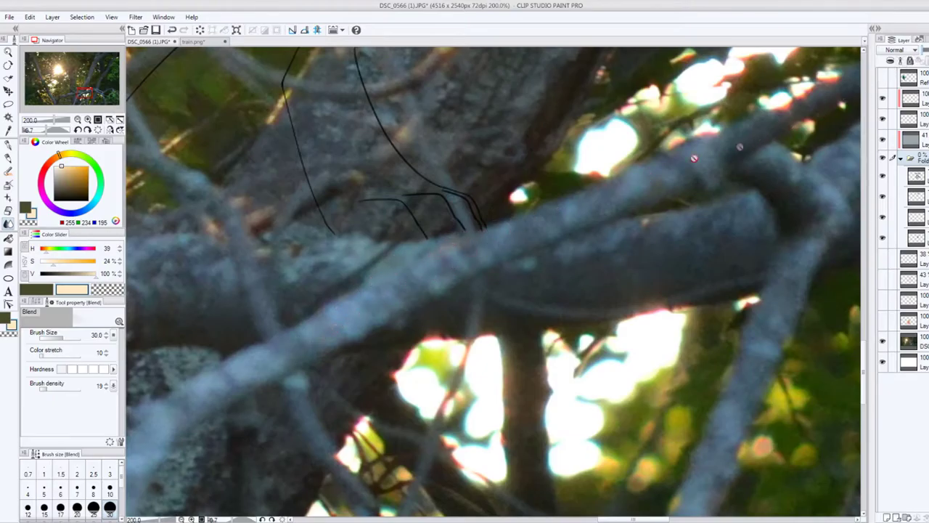
pyautogui.moveTo(920, 55); pyautogui.dragTo(928, 54)
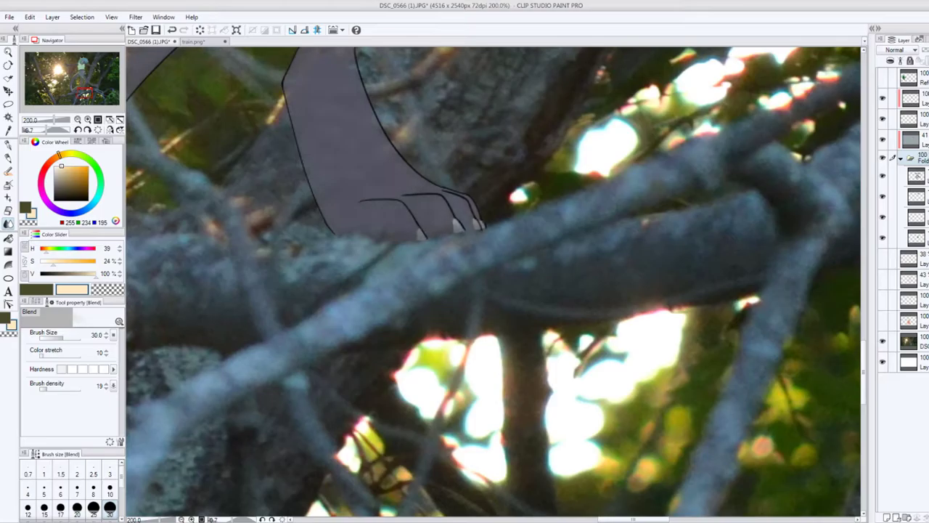
# - Examine the softened contact between foot, tail and branch, both close up and with the whole figure in the photo
pyautogui.click(77, 120)
pyautogui.click(77, 120)
pyautogui.moveTo(467, 289); pyautogui.dragTo(443, 267)
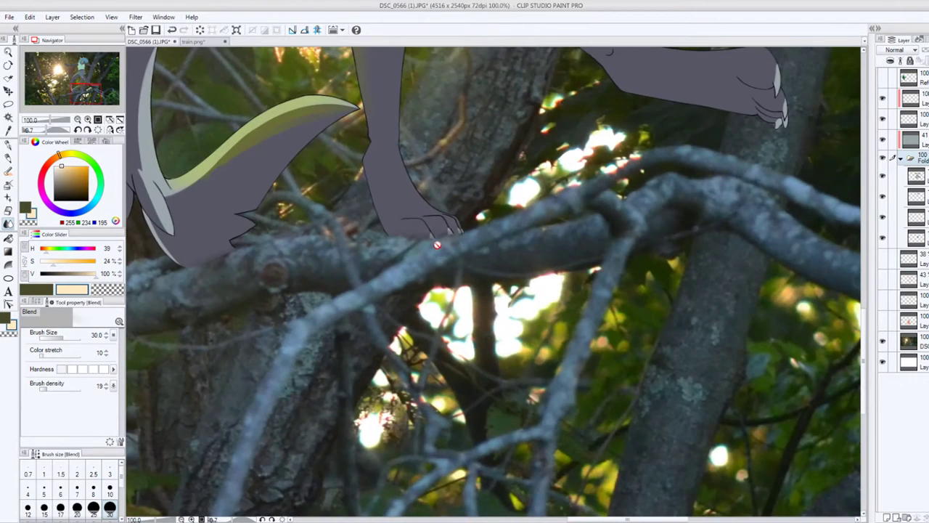
pyautogui.moveTo(458, 232); pyautogui.dragTo(432, 284)
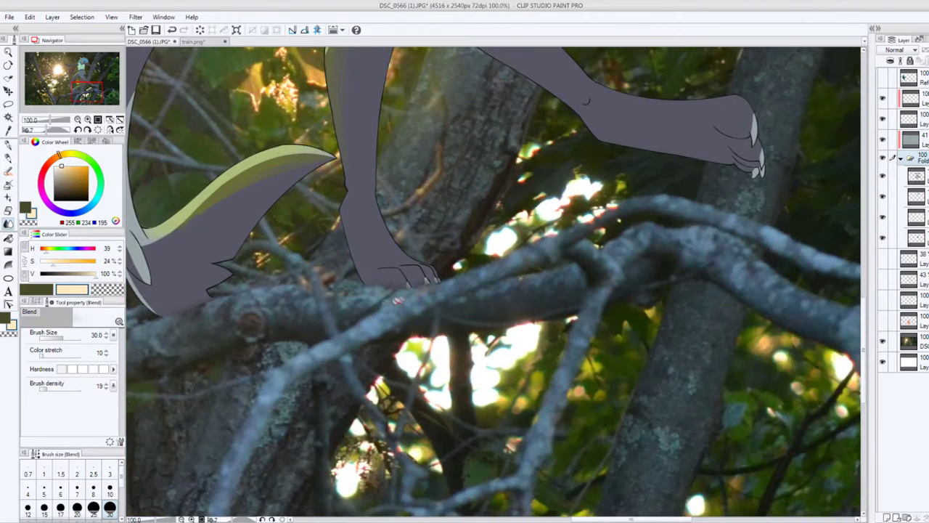
pyautogui.click(78, 119)
pyautogui.moveTo(552, 378); pyautogui.dragTo(501, 386)
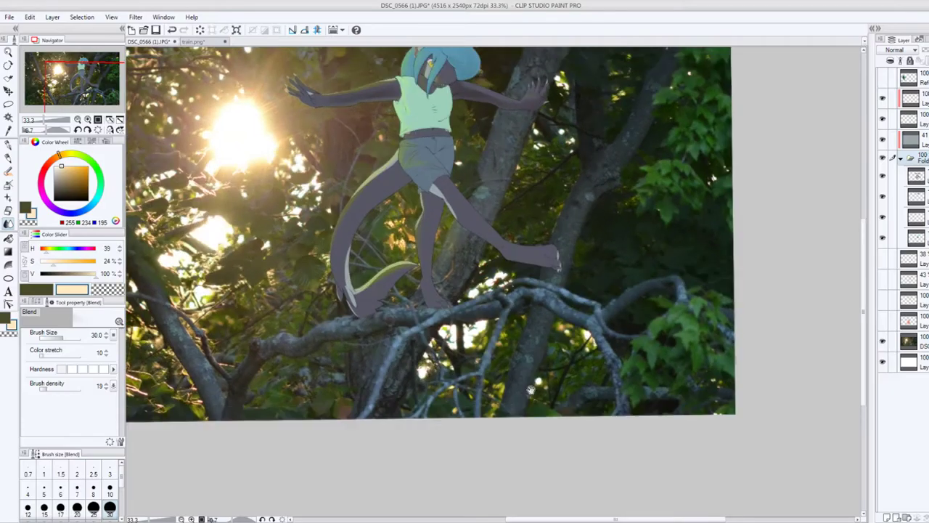
pyautogui.moveTo(529, 425); pyautogui.dragTo(538, 470)
pyautogui.moveTo(547, 434); pyautogui.dragTo(550, 397)
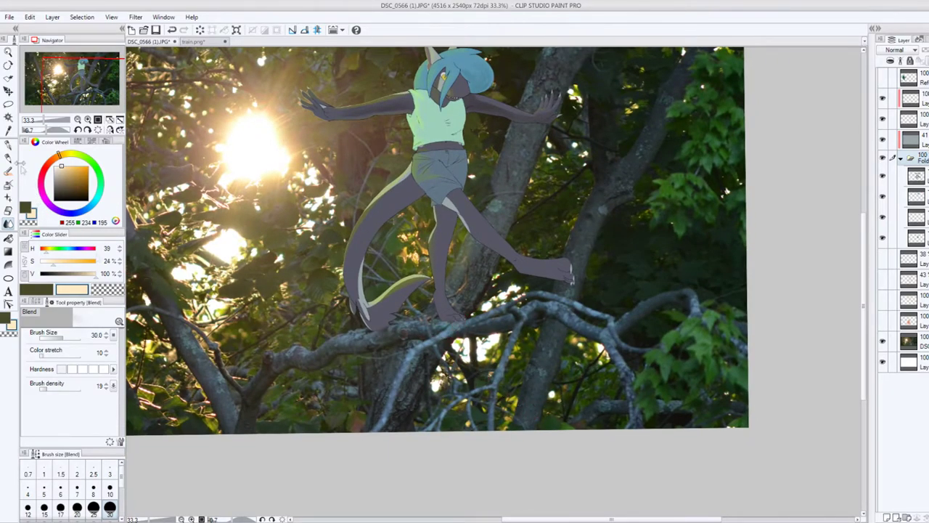
# - Try a pale light stroke along the standing foot's toes with the Test pen on the layer above the 41% layer
pyautogui.press('p')
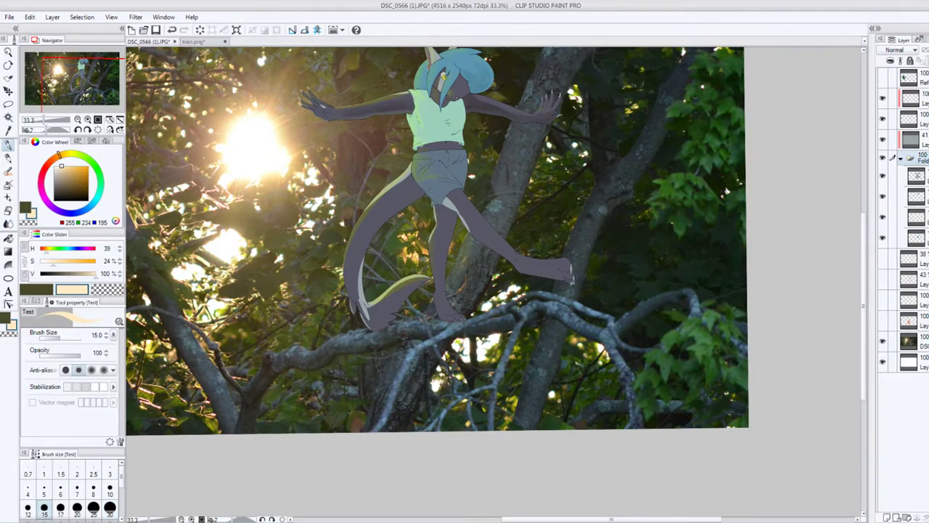
pyautogui.click(923, 139)
pyautogui.click(921, 119)
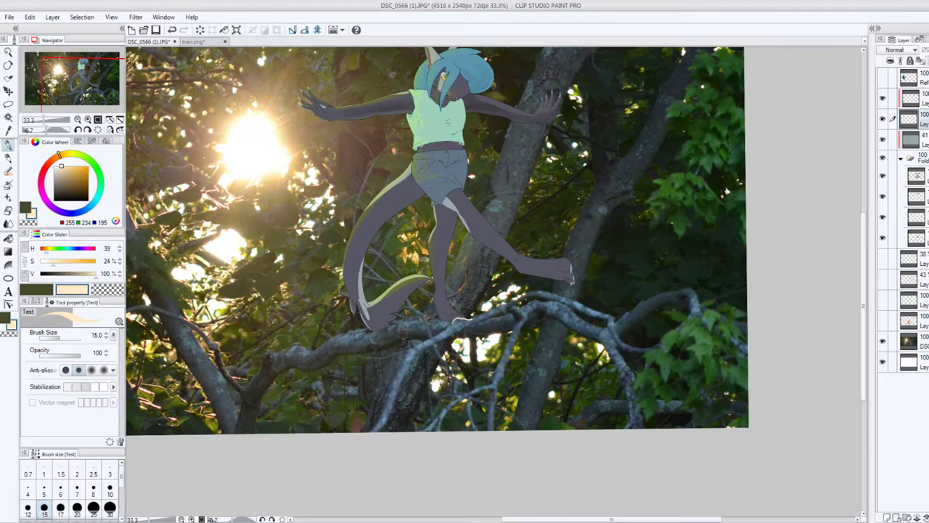
pyautogui.hotkey('ctrl', 'z')
# - Hide the whole figure by lowering its folder's opacity, and bring it back to full opacity to compare the overall scene
pyautogui.click(923, 157)
pyautogui.moveTo(928, 50); pyautogui.dragTo(923, 53)
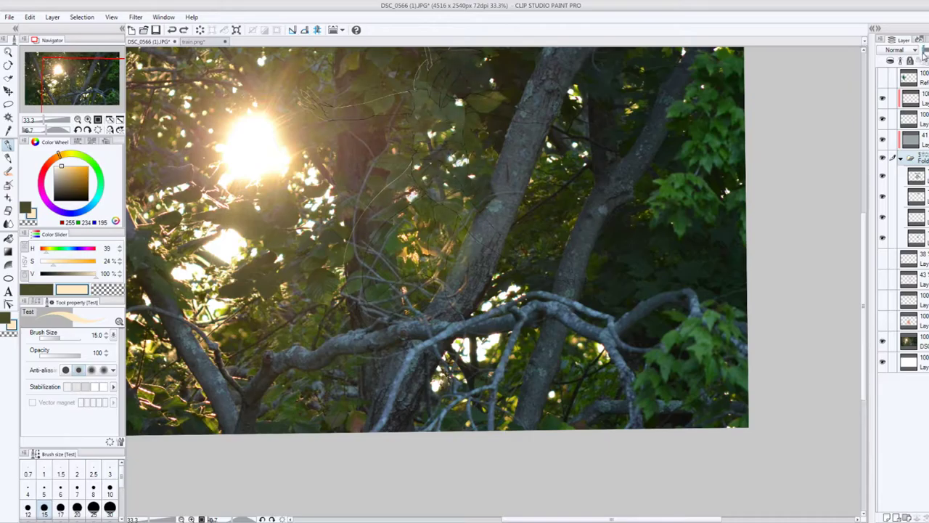
pyautogui.moveTo(921, 56); pyautogui.dragTo(928, 52)
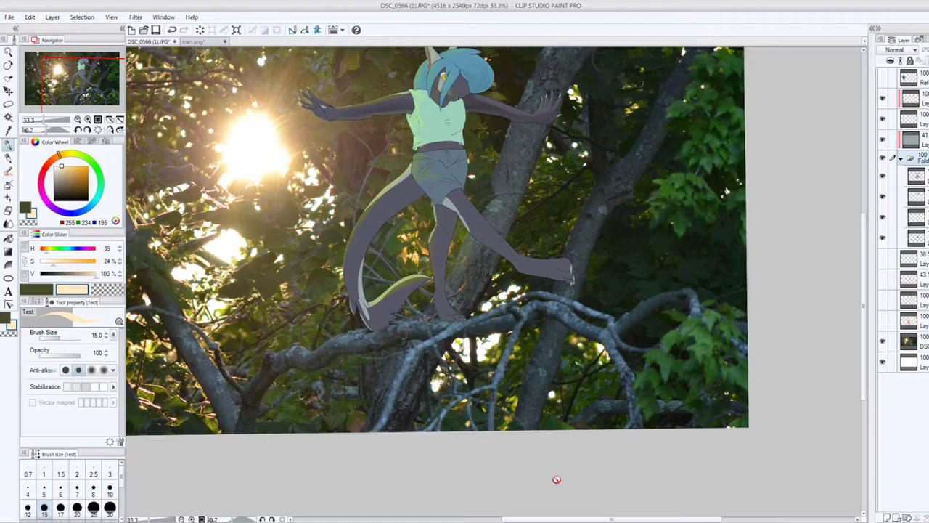
# - Examine the painted light on the figure from the tail and legs up to the head, arm, shirt and shorts
pyautogui.moveTo(530, 400); pyautogui.dragTo(539, 436)
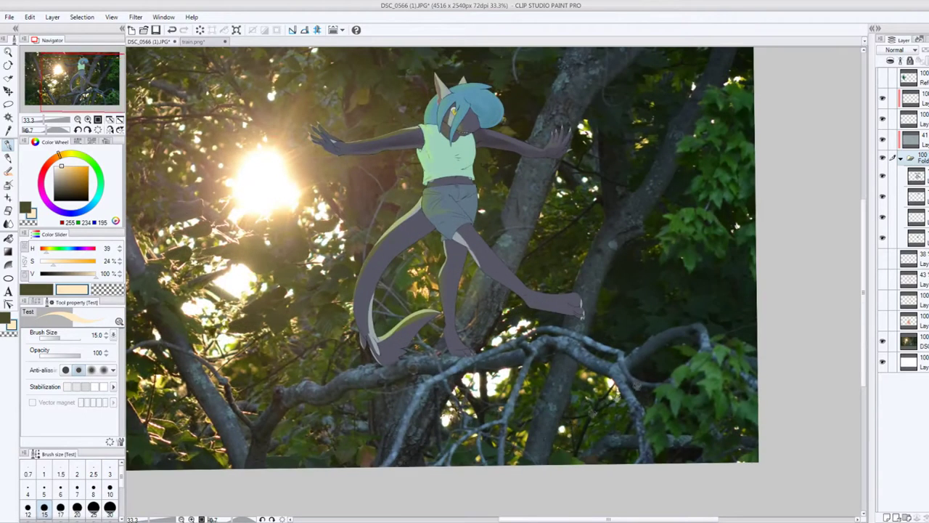
pyautogui.moveTo(611, 375); pyautogui.dragTo(628, 369)
pyautogui.moveTo(545, 445); pyautogui.dragTo(576, 466)
pyautogui.click(88, 120)
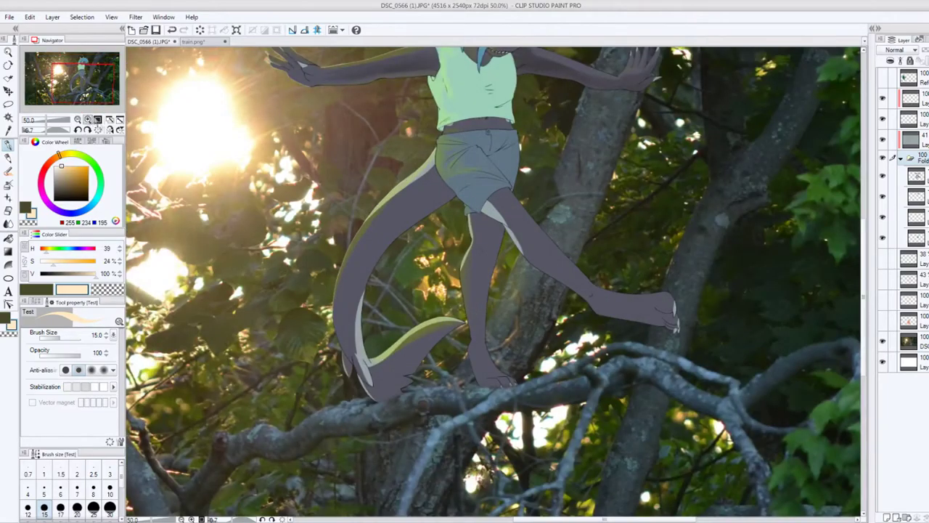
pyautogui.click(88, 119)
pyautogui.moveTo(349, 326); pyautogui.dragTo(335, 508)
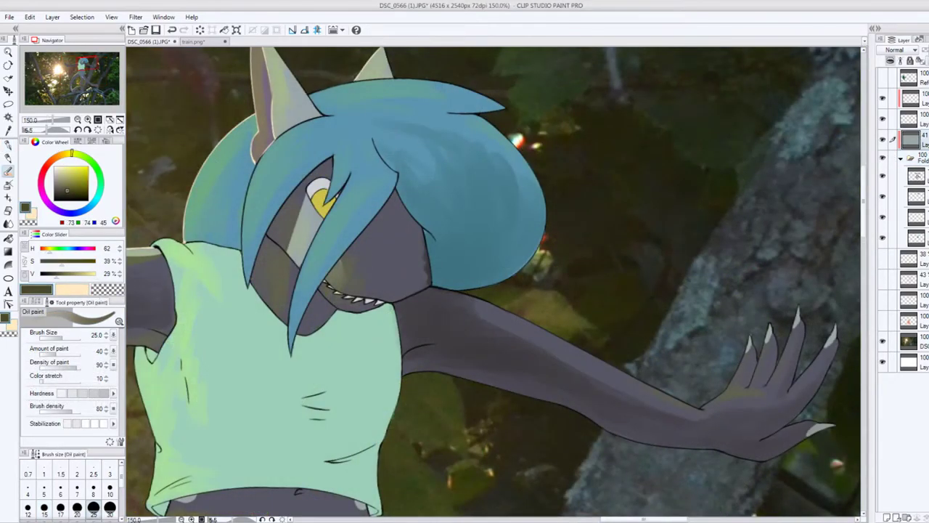
pyautogui.scroll(-3, 494, 283)
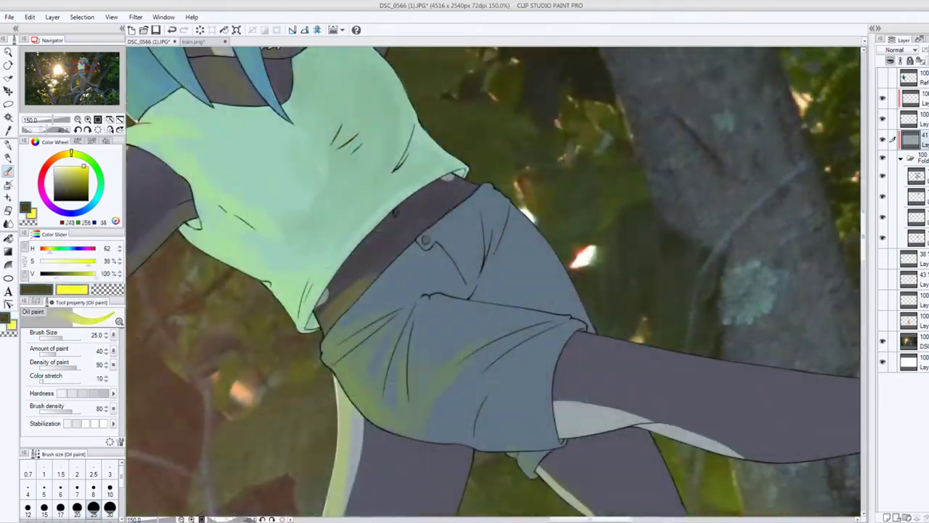
# - Undo the last bright yellow mark on the eye and paint paler yellow highlight strokes around the iris
pyautogui.press('r')
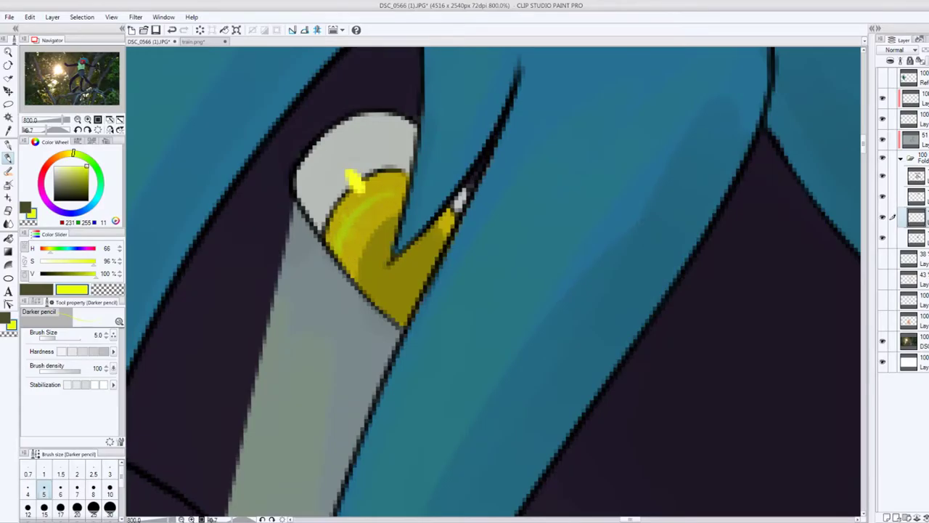
pyautogui.hotkey('ctrl', 'z')
pyautogui.click(65, 165)
pyautogui.moveTo(340, 244)
pyautogui.mouseDown()
pyautogui.moveTo(392, 198)
pyautogui.moveTo(344, 225)
pyautogui.mouseUp()
pyautogui.moveTo(375, 195); pyautogui.dragTo(401, 184)
pyautogui.moveTo(374, 213); pyautogui.dragTo(398, 203)
pyautogui.moveTo(341, 247); pyautogui.dragTo(344, 263)
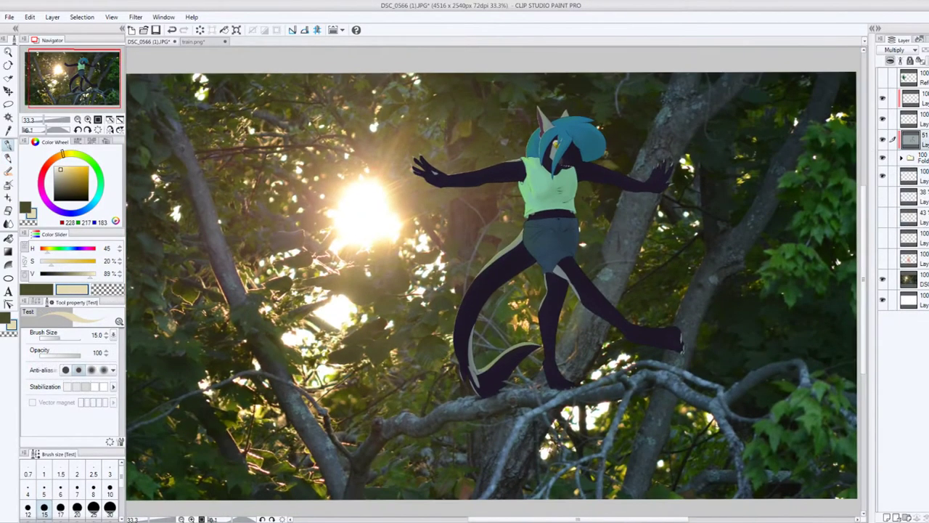
# - Set the Multiply shadow layer's opacity to 35% and reduce the drawing colour's value to 0 for black
pyautogui.moveTo(928, 50); pyautogui.dragTo(928, 50)
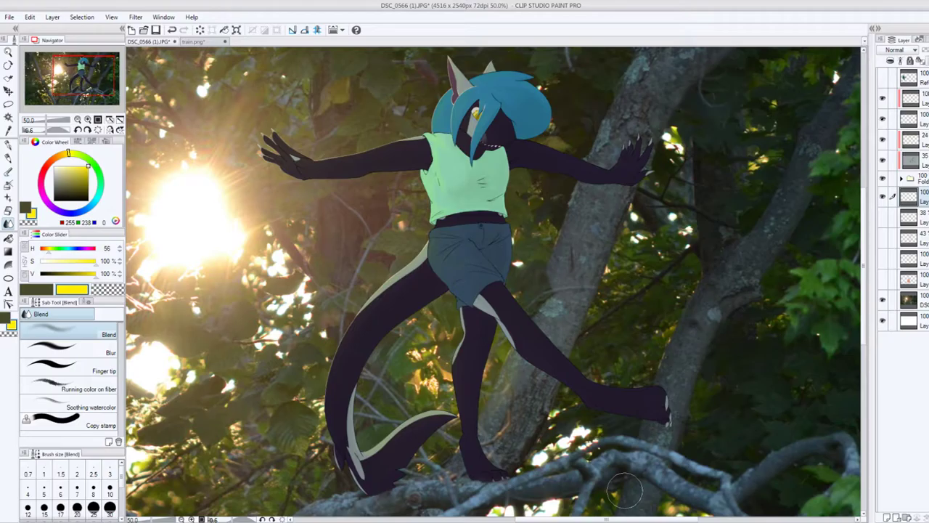
pyautogui.scroll(-1, 551, 394)
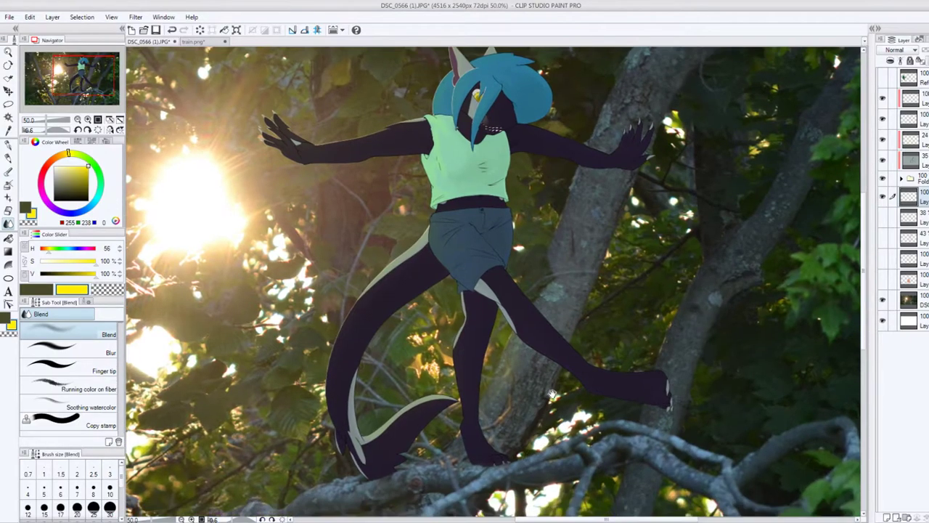
pyautogui.moveTo(552, 393); pyautogui.dragTo(559, 339)
pyautogui.moveTo(95, 275); pyautogui.dragTo(40, 275)
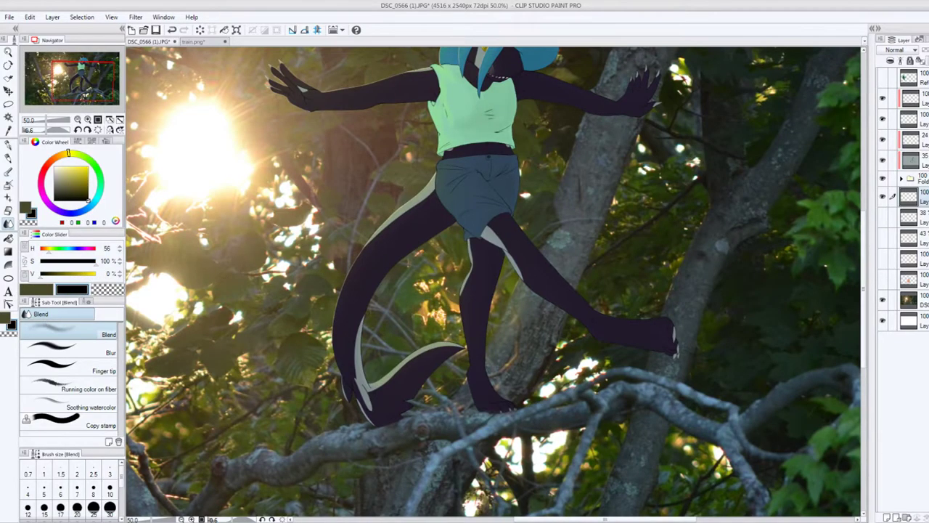
pyautogui.moveTo(574, 384); pyautogui.dragTo(511, 444)
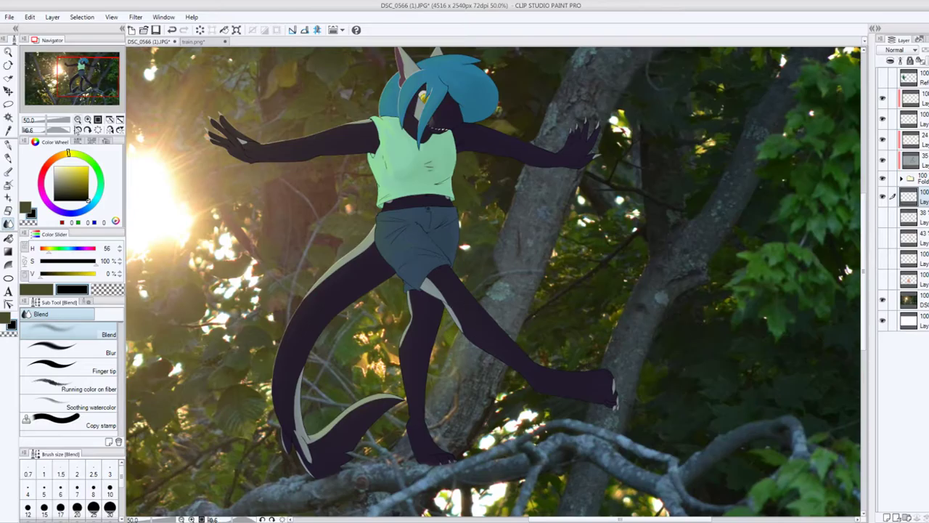
pyautogui.click(77, 120)
pyautogui.moveTo(557, 383); pyautogui.dragTo(558, 361)
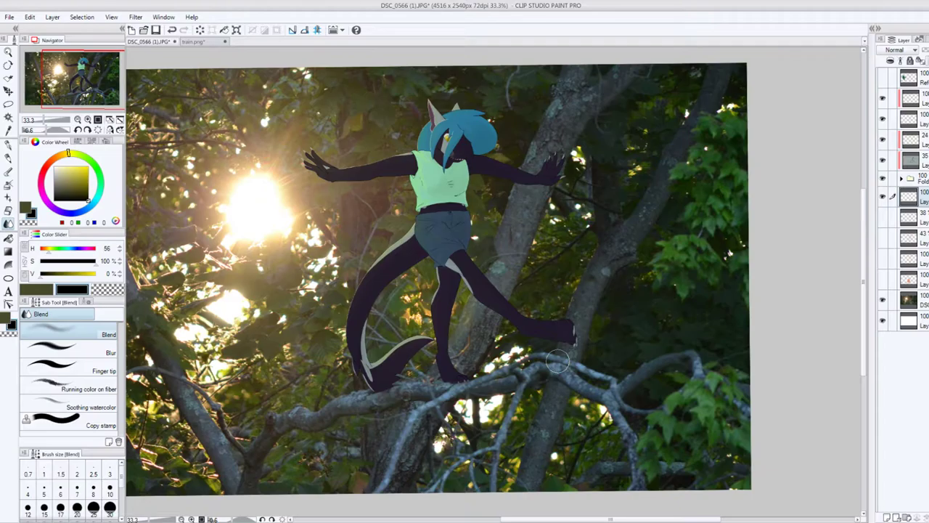
# - Switch to train.png and choose the Test pen with a bright orange of hue 30, saturation 100% and value 100%
pyautogui.click(204, 42)
pyautogui.moveTo(531, 329); pyautogui.dragTo(506, 319)
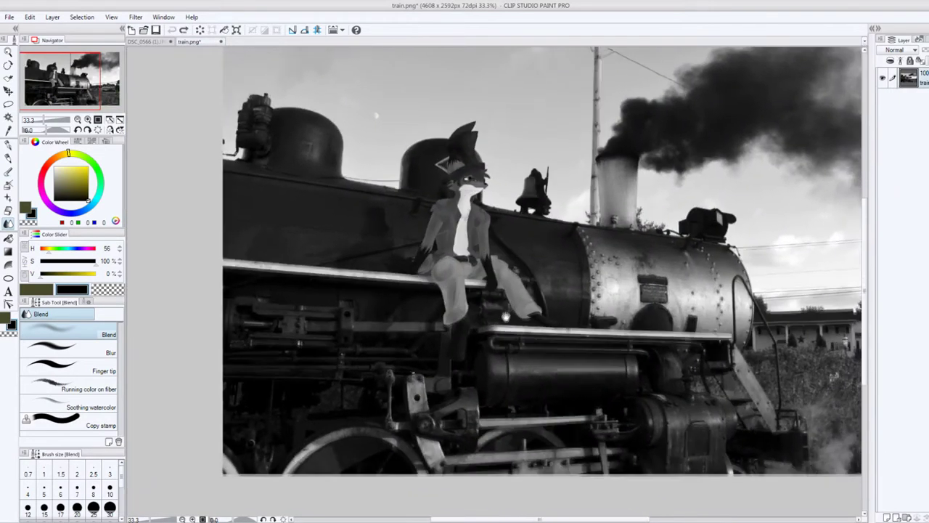
pyautogui.click(57, 159)
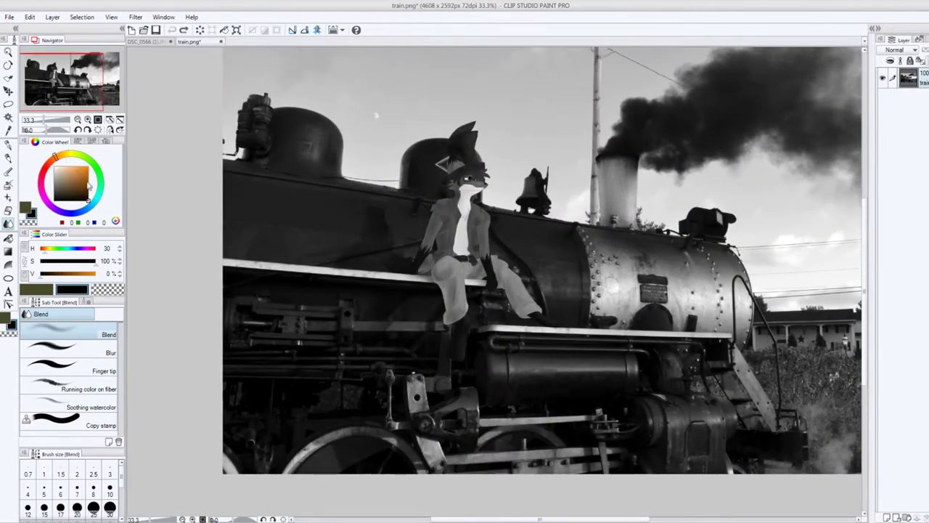
pyautogui.moveTo(88, 186); pyautogui.dragTo(87, 167)
pyautogui.click(8, 145)
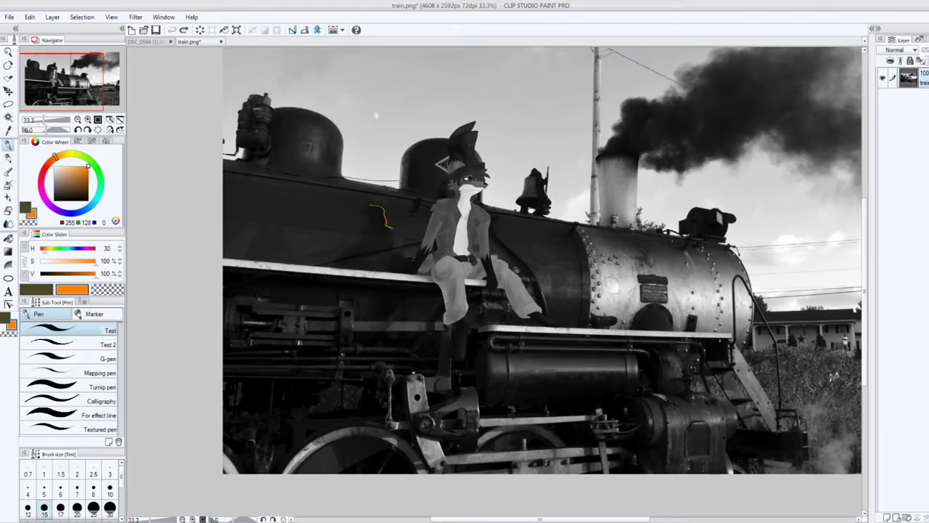
# - Try an orange guide stroke below the seated fox's hanging leg and undo the pen marks on the train photo
pyautogui.scroll(-1, 426, 270)
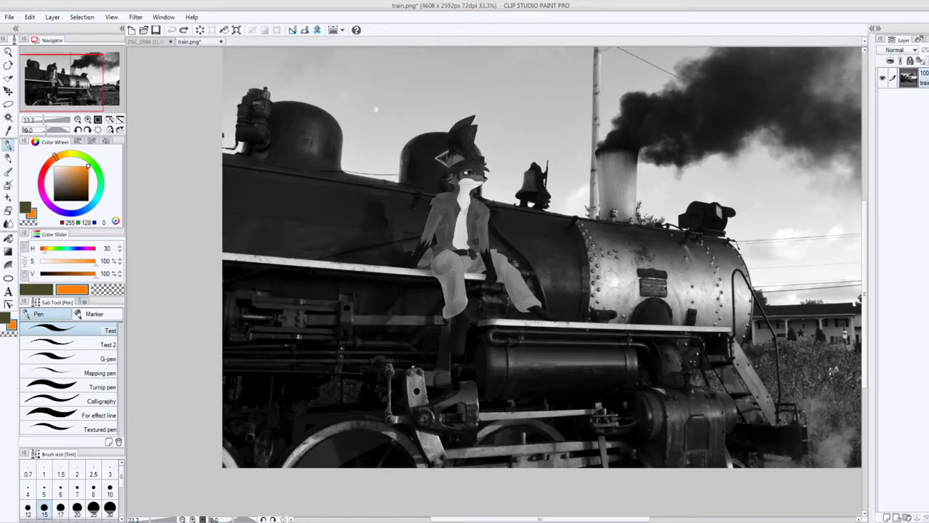
pyautogui.moveTo(444, 389); pyautogui.dragTo(376, 429)
pyautogui.hotkey('ctrl', 'z')
pyautogui.hotkey('ctrl', 'z')
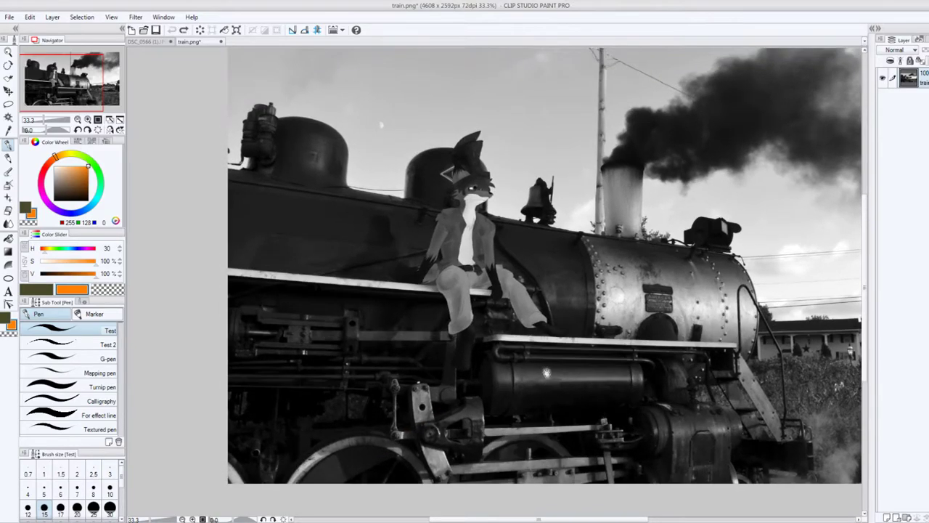
# - Try an orange arrow from the smoke towards the seated fox on the train photo and undo it
pyautogui.moveTo(738, 107); pyautogui.dragTo(555, 202)
pyautogui.moveTo(572, 169); pyautogui.dragTo(546, 205)
pyautogui.moveTo(546, 205); pyautogui.dragTo(590, 201)
pyautogui.hotkey('ctrl', 'z')
pyautogui.hotkey('ctrl', 'z')
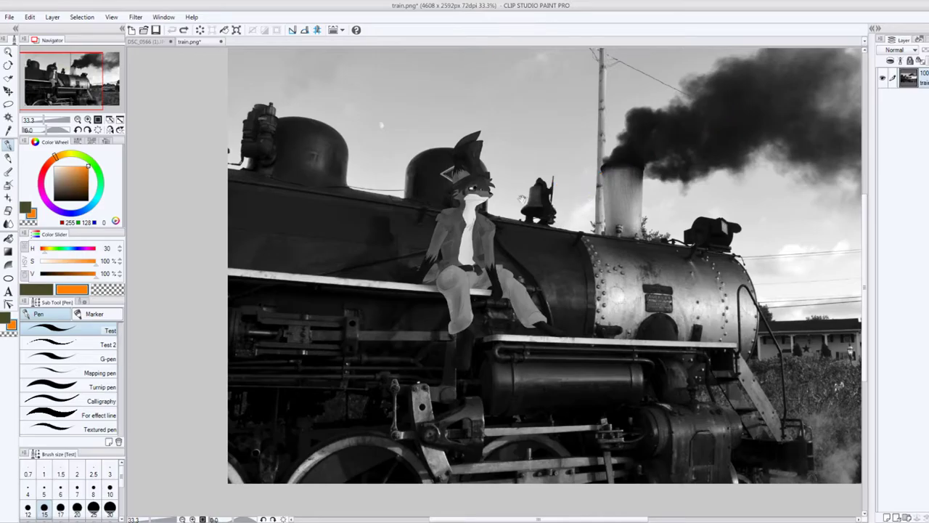
# - Try parallel orange diagonal guide lines from the fox's ears, face, torso and leg down across the train and undo them
pyautogui.moveTo(537, 218); pyautogui.dragTo(589, 212)
pyautogui.moveTo(528, 135); pyautogui.dragTo(421, 215)
pyautogui.moveTo(537, 167); pyautogui.dragTo(432, 240)
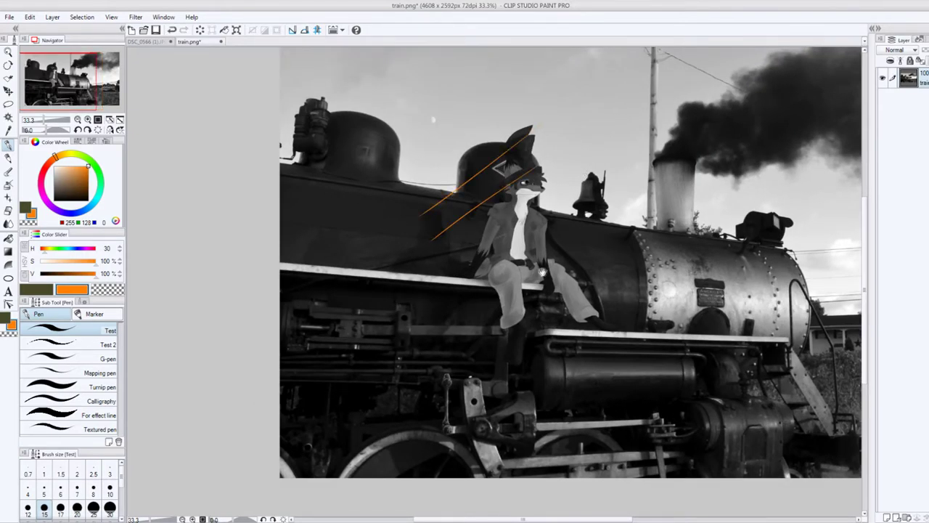
pyautogui.moveTo(515, 205); pyautogui.dragTo(445, 245)
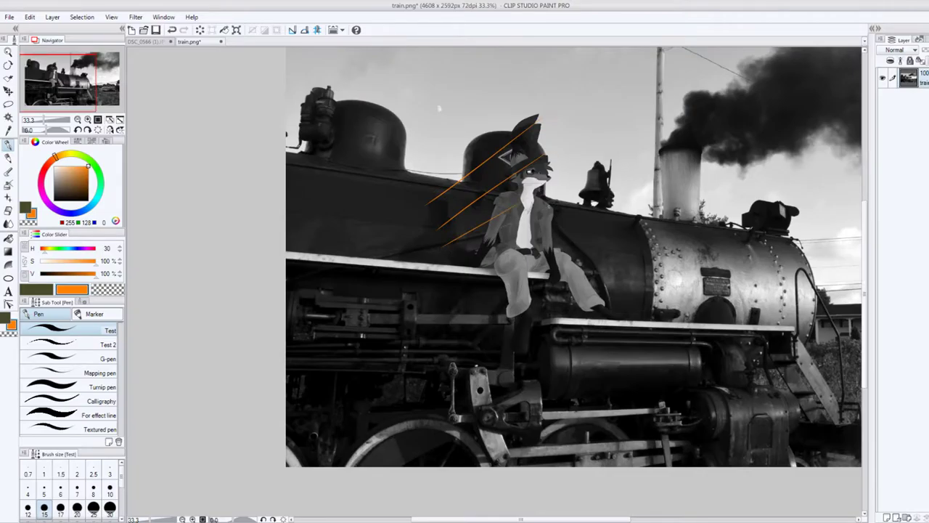
pyautogui.moveTo(544, 246); pyautogui.dragTo(546, 225)
pyautogui.moveTo(507, 296); pyautogui.dragTo(432, 347)
pyautogui.hotkey('ctrl', 'z')
pyautogui.moveTo(507, 266); pyautogui.dragTo(443, 309)
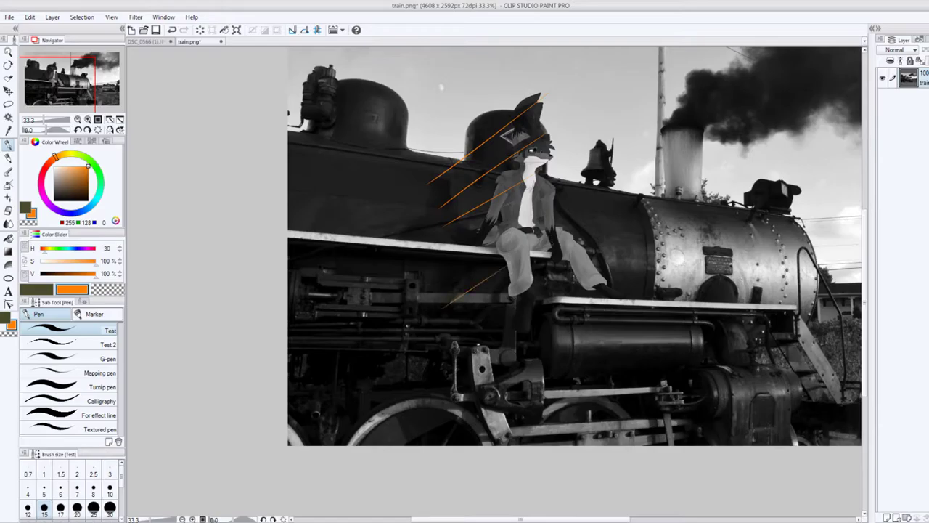
pyautogui.hotkey('ctrl', 'z')
pyautogui.hotkey('ctrl', 'z')
pyautogui.hotkey('ctrl', 'z')
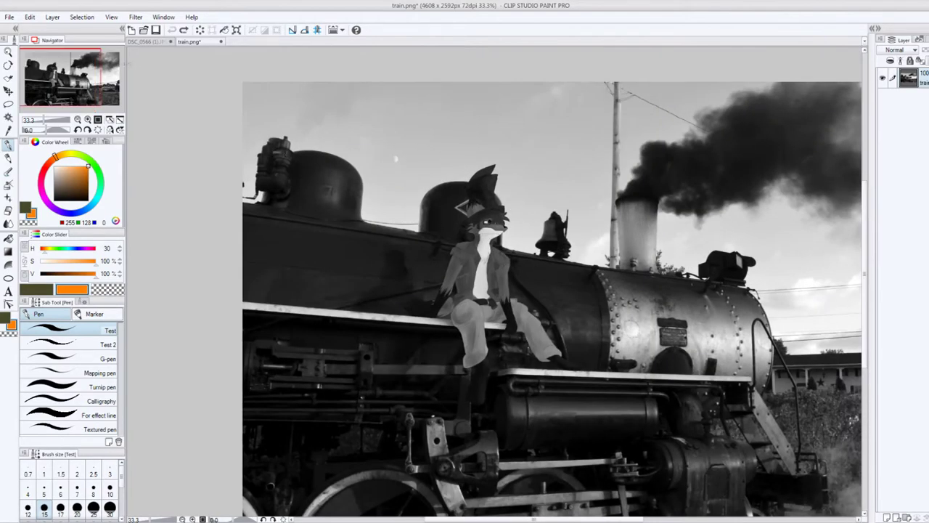
# - Switch to DSC_0566 (1).JPG and choose the Test pen
pyautogui.click(149, 41)
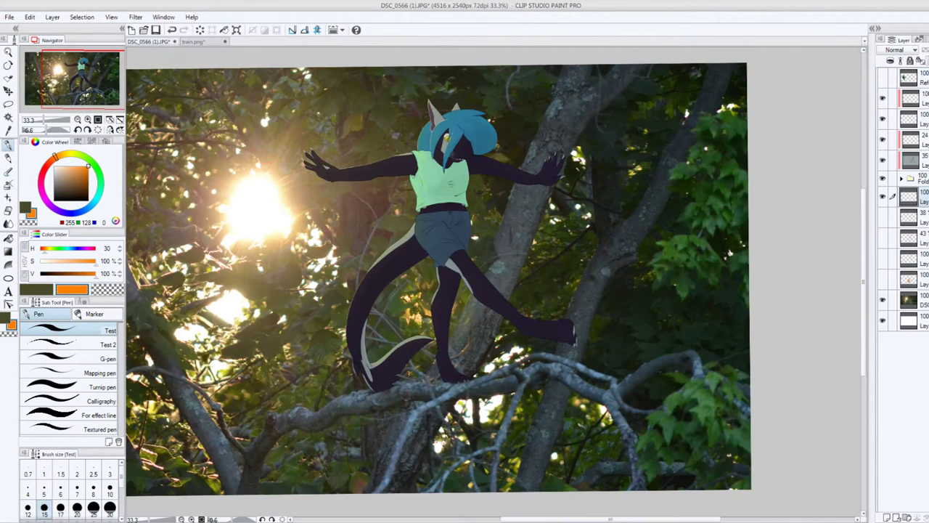
pyautogui.click(8, 172)
pyautogui.click(88, 119)
pyautogui.moveTo(591, 344); pyautogui.dragTo(619, 413)
pyautogui.click(77, 119)
pyautogui.click(9, 145)
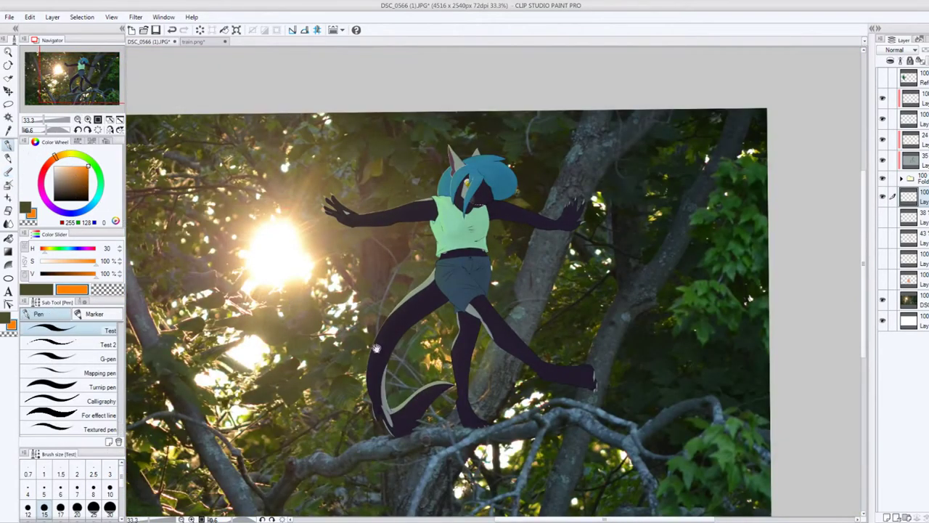
# - Try orange light-direction lines from the sun past the character's raised foot towards the branch and undo them
pyautogui.moveTo(431, 419); pyautogui.dragTo(414, 371)
pyautogui.moveTo(264, 210)
pyautogui.mouseDown()
pyautogui.moveTo(529, 365)
pyautogui.moveTo(501, 358)
pyautogui.moveTo(618, 367)
pyautogui.mouseUp()
pyautogui.hotkey('ctrl', 'z')
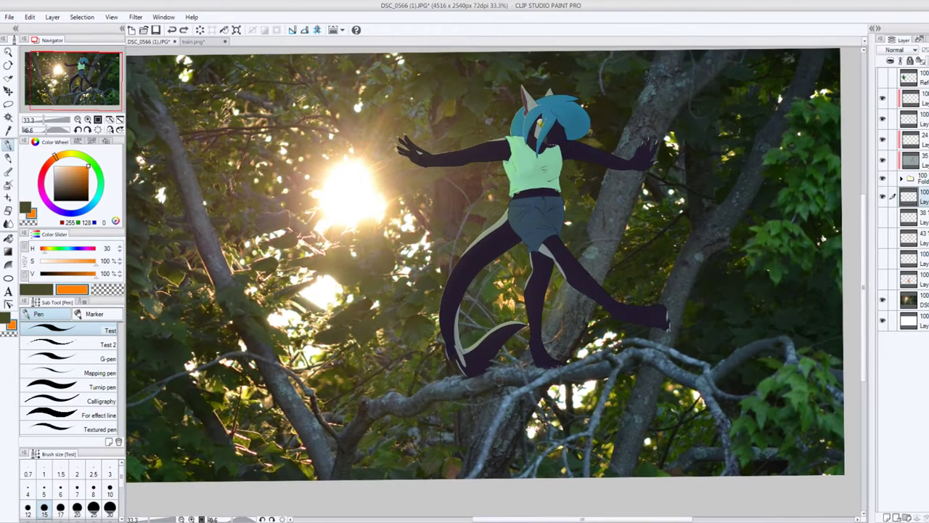
pyautogui.moveTo(354, 172)
pyautogui.mouseDown()
pyautogui.moveTo(451, 251)
pyautogui.moveTo(501, 319)
pyautogui.moveTo(584, 343)
pyautogui.moveTo(552, 323)
pyautogui.moveTo(647, 300)
pyautogui.moveTo(703, 311)
pyautogui.mouseUp()
pyautogui.hotkey('ctrl', 'z')
pyautogui.moveTo(539, 164)
pyautogui.mouseDown()
pyautogui.moveTo(354, 320)
pyautogui.moveTo(375, 324)
pyautogui.moveTo(409, 307)
pyautogui.mouseUp()
pyautogui.hotkey('ctrl', 'z')
pyautogui.moveTo(695, 277); pyautogui.dragTo(507, 306)
pyautogui.moveTo(528, 443)
pyautogui.mouseDown()
pyautogui.moveTo(531, 450)
pyautogui.moveTo(511, 417)
pyautogui.mouseUp()
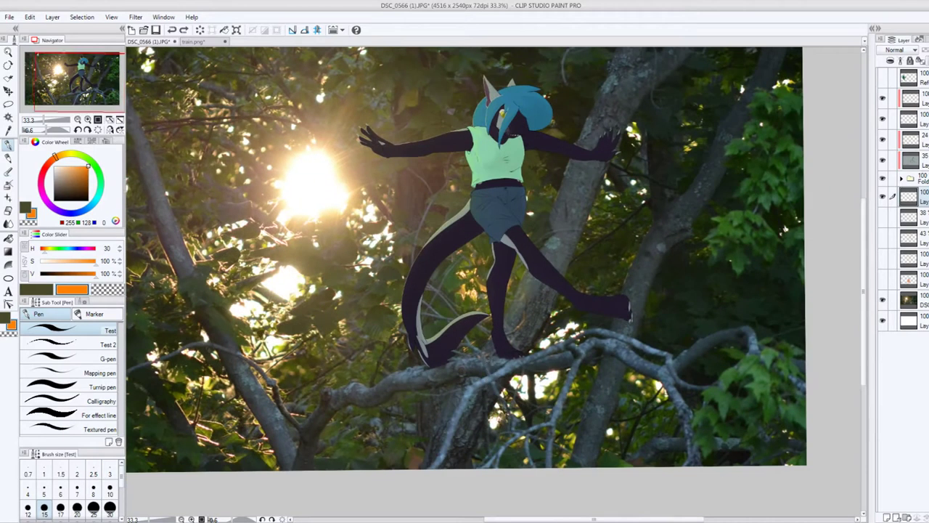
# - Try orange guide lines from the sun down to the character's standing leg and undo them
pyautogui.moveTo(319, 187); pyautogui.dragTo(544, 329)
pyautogui.hotkey('ctrl', 'z')
pyautogui.moveTo(319, 188)
pyautogui.mouseDown()
pyautogui.moveTo(551, 329)
pyautogui.moveTo(505, 316)
pyautogui.mouseUp()
pyautogui.hotkey('ctrl', 'z')
pyautogui.moveTo(519, 368); pyautogui.dragTo(503, 374)
# - Circle the sun in orange, try light lines from it to the character's torso, and undo all the marks
pyautogui.moveTo(267, 176); pyautogui.dragTo(309, 172)
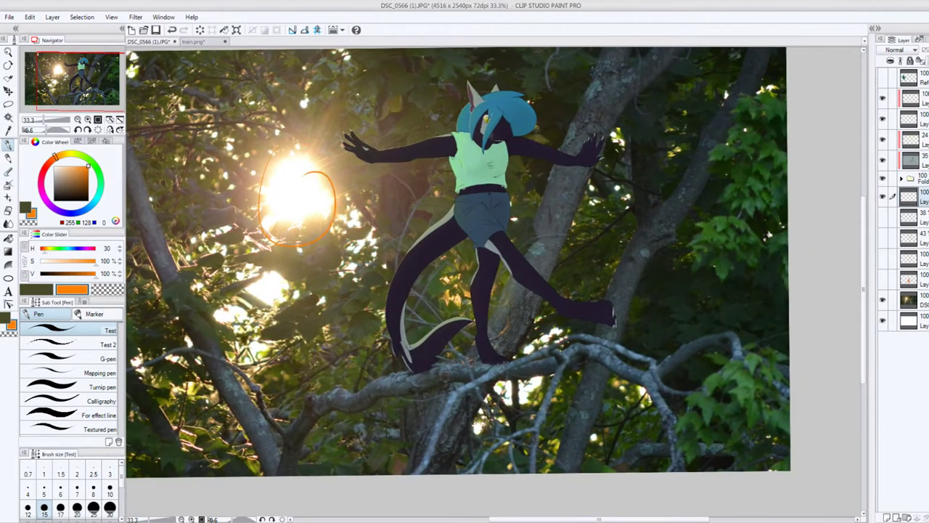
pyautogui.moveTo(451, 166); pyautogui.dragTo(450, 204)
pyautogui.moveTo(298, 193); pyautogui.dragTo(465, 211)
pyautogui.moveTo(405, 194); pyautogui.dragTo(452, 184)
pyautogui.moveTo(374, 229); pyautogui.dragTo(454, 207)
pyautogui.hotkey('ctrl', 'z')
pyautogui.hotkey('ctrl', 'z')
pyautogui.hotkey('ctrl', 'z')
pyautogui.hotkey('ctrl', 'z')
pyautogui.hotkey('ctrl', 'z')
# - Set the drawing colour's value to 0% for black and choose the Darker pencil for the branch area
pyautogui.moveTo(620, 418); pyautogui.dragTo(567, 363)
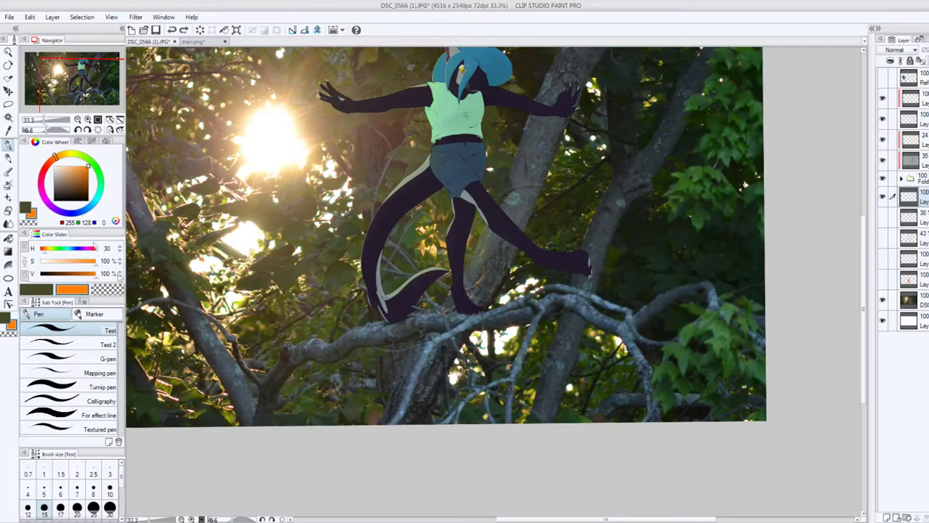
pyautogui.click(88, 120)
pyautogui.moveTo(487, 365); pyautogui.dragTo(504, 328)
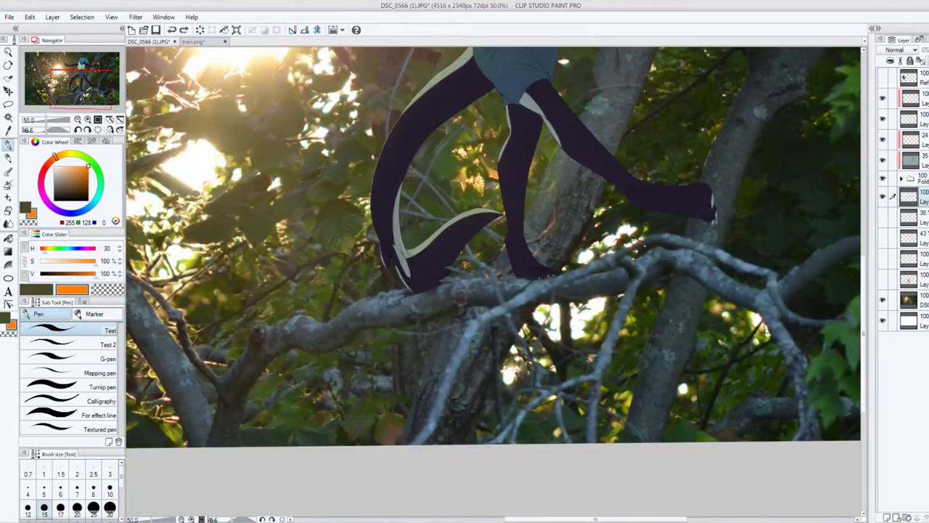
pyautogui.click(88, 120)
pyautogui.click(8, 159)
pyautogui.moveTo(470, 356); pyautogui.dragTo(370, 373)
pyautogui.hotkey('shift', 'space')
pyautogui.hotkey('ctrl', 'shift')
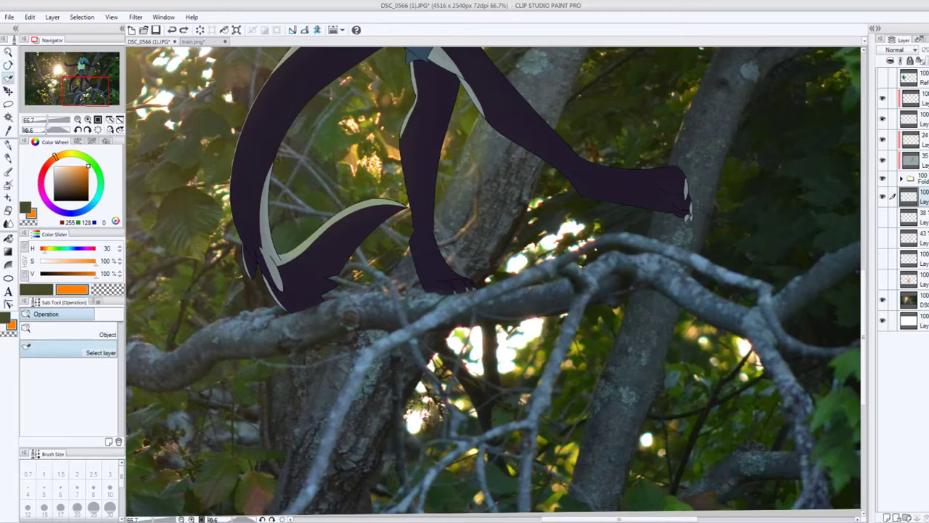
pyautogui.moveTo(57, 274); pyautogui.dragTo(37, 274)
pyautogui.moveTo(431, 377); pyautogui.dragTo(415, 353)
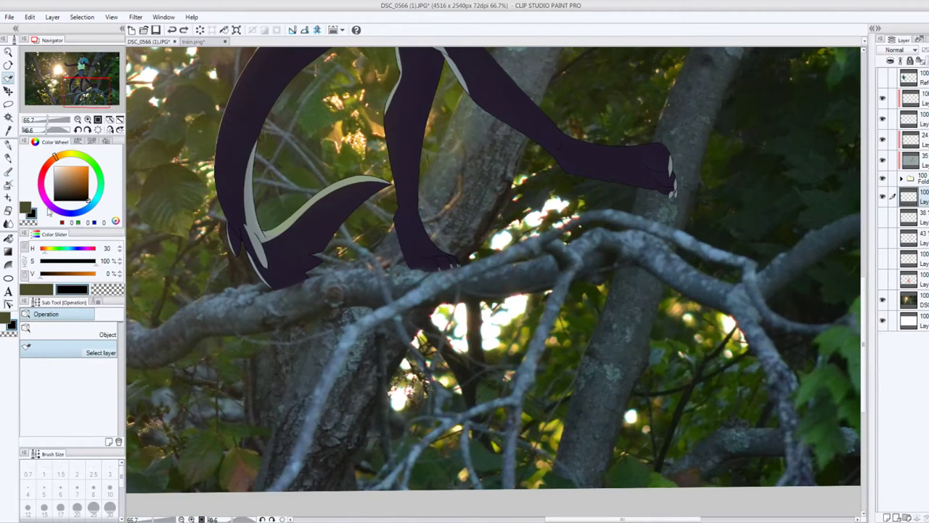
pyautogui.click(9, 157)
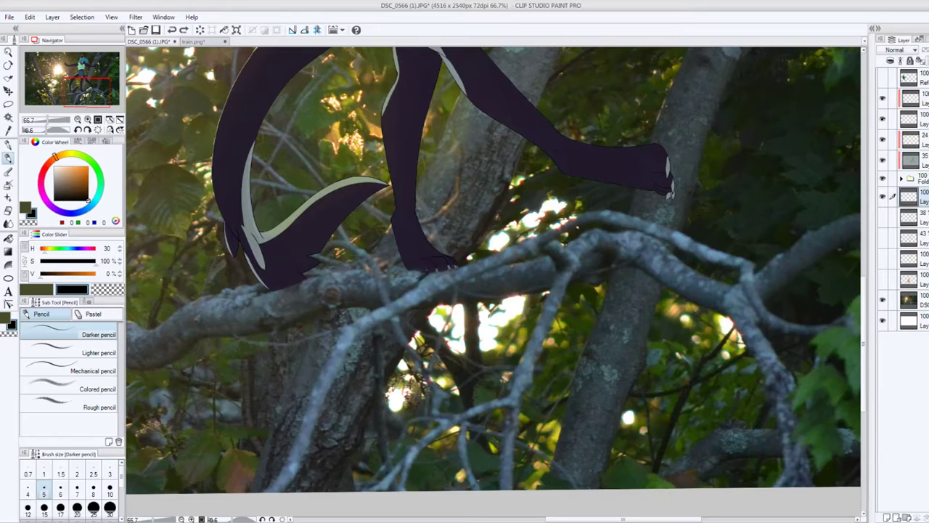
# - Hatch short black shadow strokes on the branch beside the end of the character's tail
pyautogui.click(424, 292)
pyautogui.moveTo(423, 293); pyautogui.dragTo(469, 281)
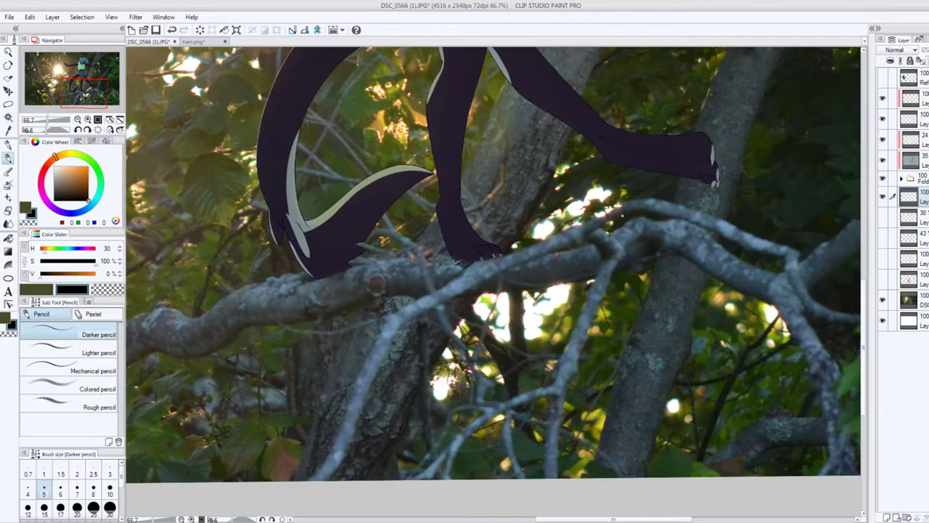
pyautogui.moveTo(569, 327); pyautogui.dragTo(451, 363)
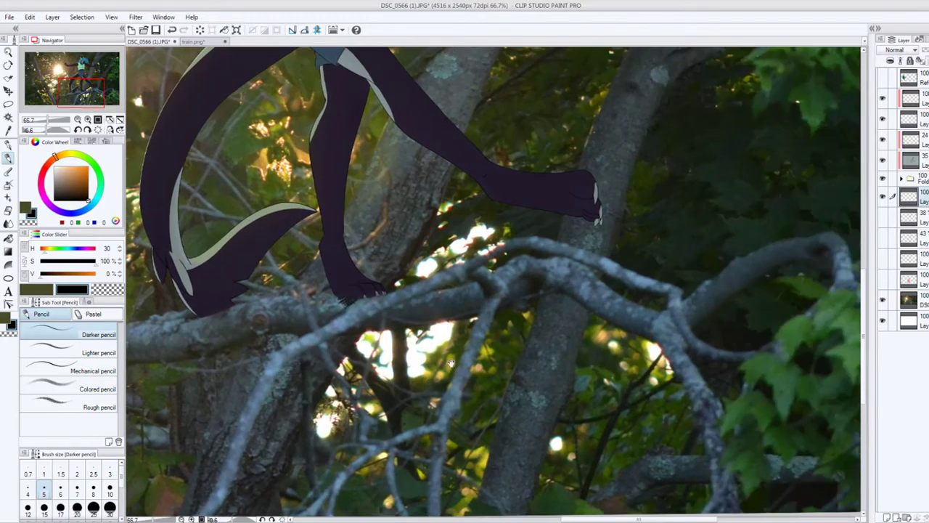
pyautogui.moveTo(366, 378); pyautogui.dragTo(511, 324)
pyautogui.moveTo(353, 336); pyautogui.dragTo(389, 415)
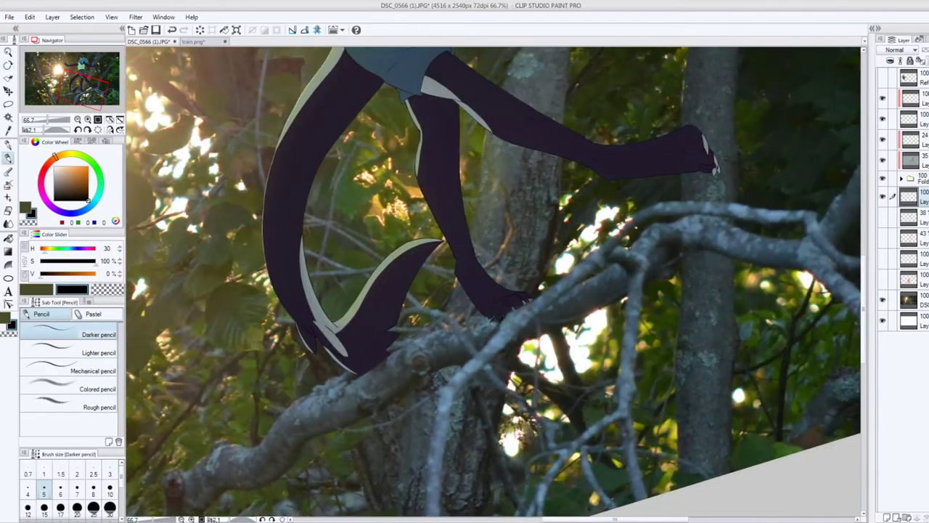
pyautogui.moveTo(403, 377); pyautogui.dragTo(396, 371)
pyautogui.moveTo(397, 371); pyautogui.dragTo(378, 346)
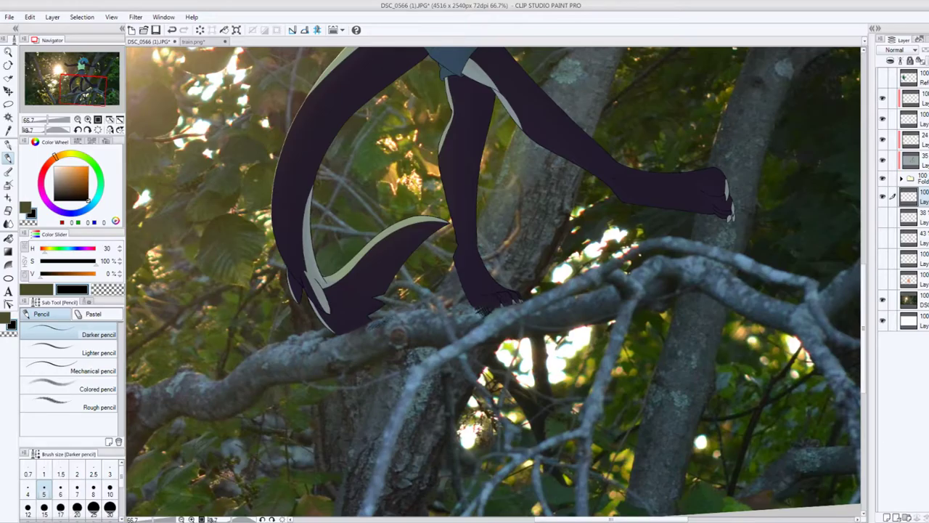
pyautogui.moveTo(388, 320); pyautogui.dragTo(406, 312)
pyautogui.moveTo(392, 326); pyautogui.dragTo(413, 312)
pyautogui.moveTo(398, 325); pyautogui.dragTo(422, 310)
pyautogui.hotkey('shift', 'space')
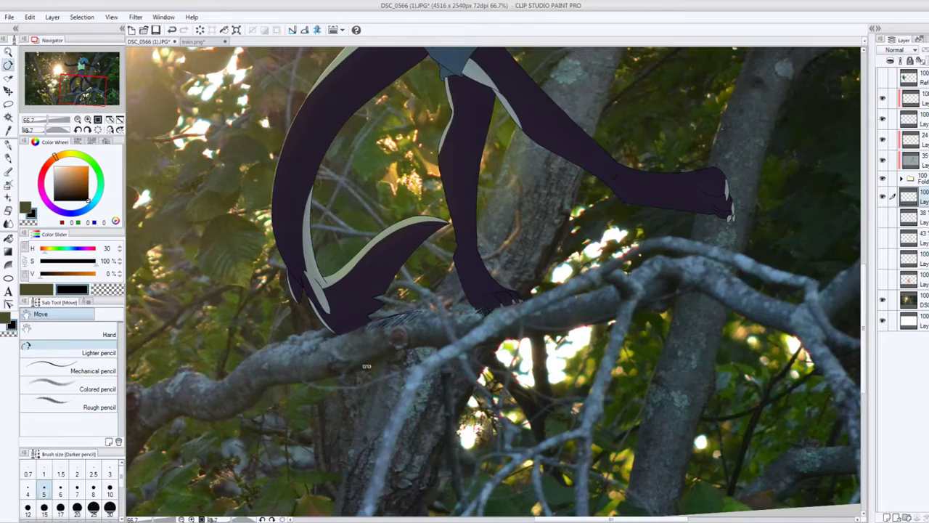
# - Extend the black hatching along the branch from the tail towards the standing foot
pyautogui.moveTo(365, 364); pyautogui.dragTo(409, 404)
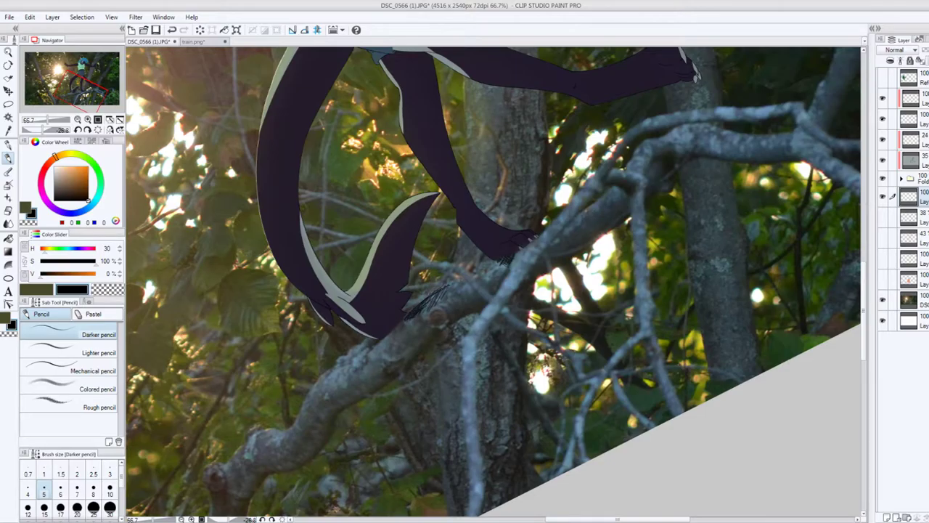
pyautogui.moveTo(435, 301); pyautogui.dragTo(449, 292)
pyautogui.moveTo(500, 293)
pyautogui.mouseDown()
pyautogui.moveTo(463, 306)
pyautogui.moveTo(477, 268)
pyautogui.moveTo(476, 301)
pyautogui.moveTo(457, 323)
pyautogui.mouseUp()
pyautogui.moveTo(625, 276); pyautogui.dragTo(621, 311)
pyautogui.moveTo(552, 290); pyautogui.dragTo(435, 313)
pyautogui.moveTo(482, 194); pyautogui.dragTo(491, 193)
pyautogui.moveTo(490, 193); pyautogui.dragTo(554, 320)
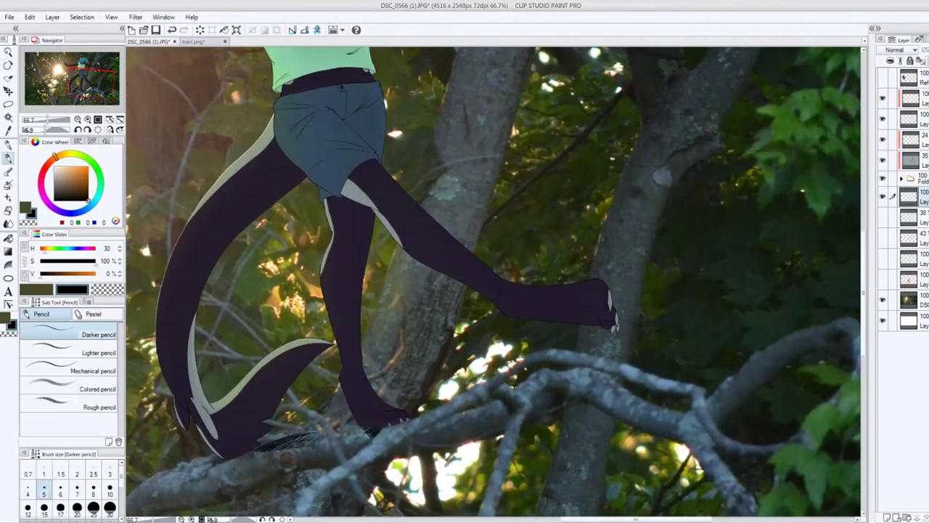
# - Try a black circle around the branch area beyond the raised foot and undo it
pyautogui.moveTo(478, 329); pyautogui.dragTo(520, 300)
pyautogui.moveTo(307, 230); pyautogui.dragTo(521, 334)
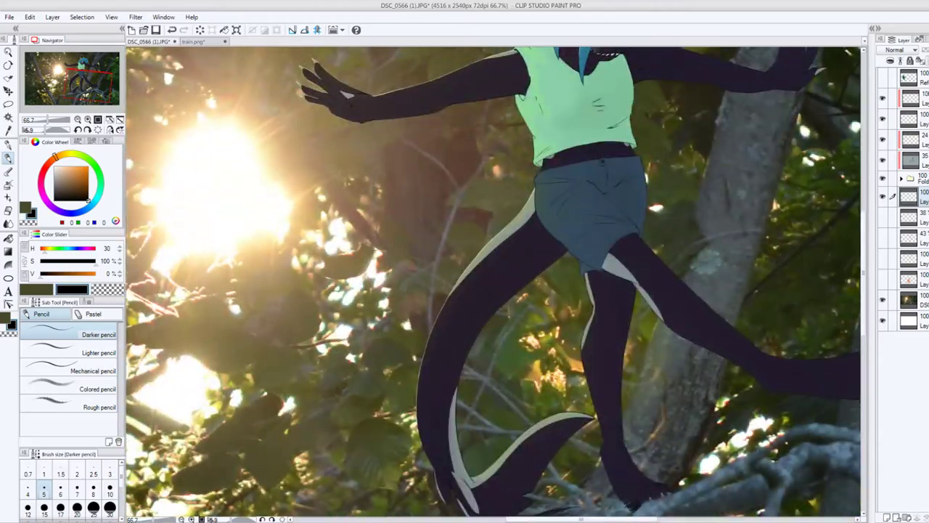
pyautogui.moveTo(675, 377); pyautogui.dragTo(395, 318)
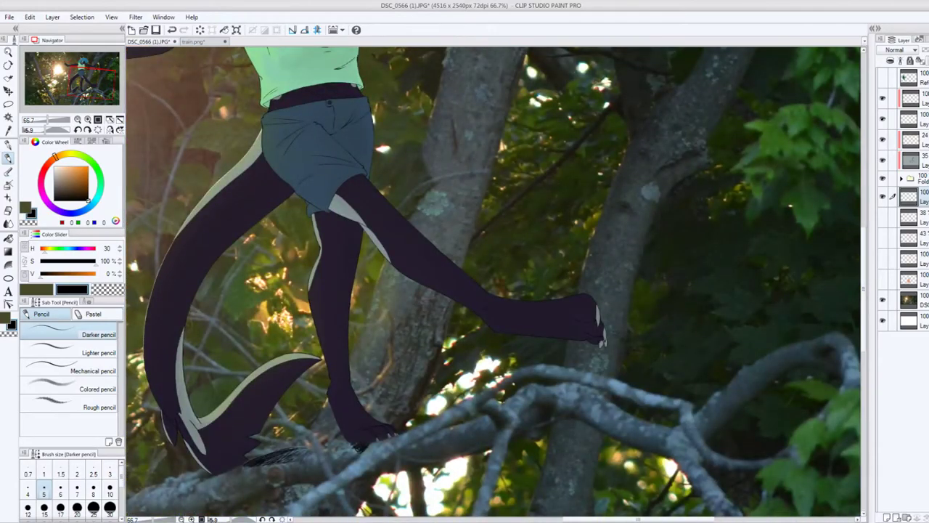
pyautogui.moveTo(555, 340); pyautogui.dragTo(411, 261)
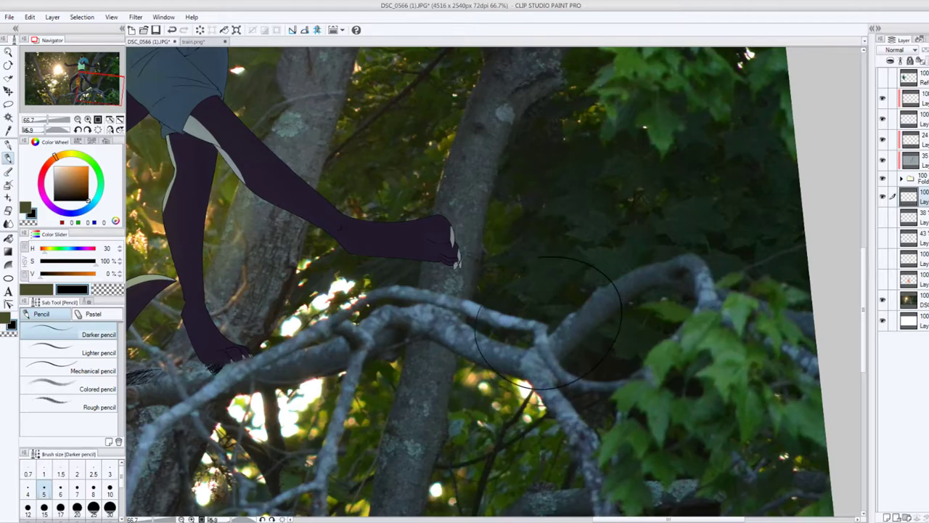
pyautogui.hotkey('ctrl', 'z')
# - Try a black stroke along the branch beneath the raised foot and undo it
pyautogui.moveTo(593, 375)
pyautogui.mouseDown()
pyautogui.moveTo(584, 353)
pyautogui.moveTo(608, 336)
pyautogui.mouseUp()
pyautogui.moveTo(596, 376); pyautogui.dragTo(587, 383)
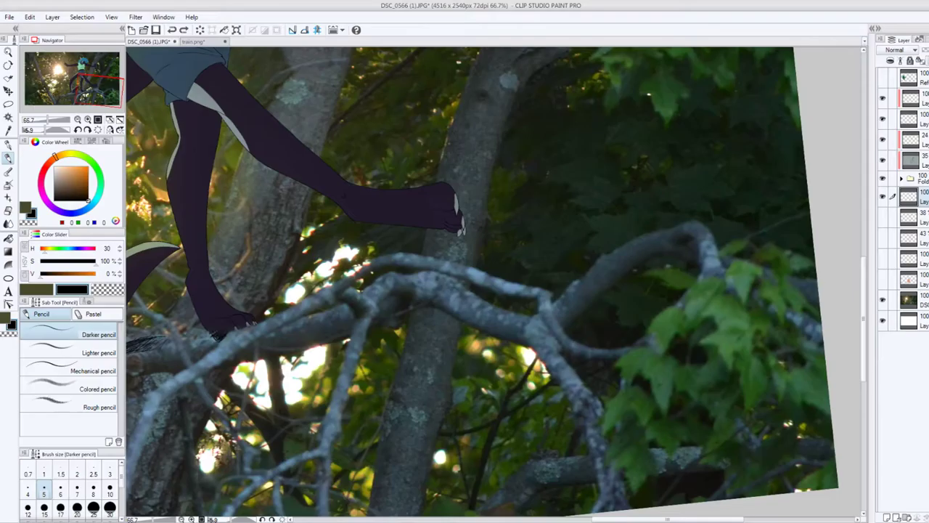
pyautogui.moveTo(442, 309); pyautogui.dragTo(535, 390)
pyautogui.hotkey('ctrl', '-')
pyautogui.hotkey('ctrl', '-')
pyautogui.moveTo(495, 359); pyautogui.dragTo(519, 428)
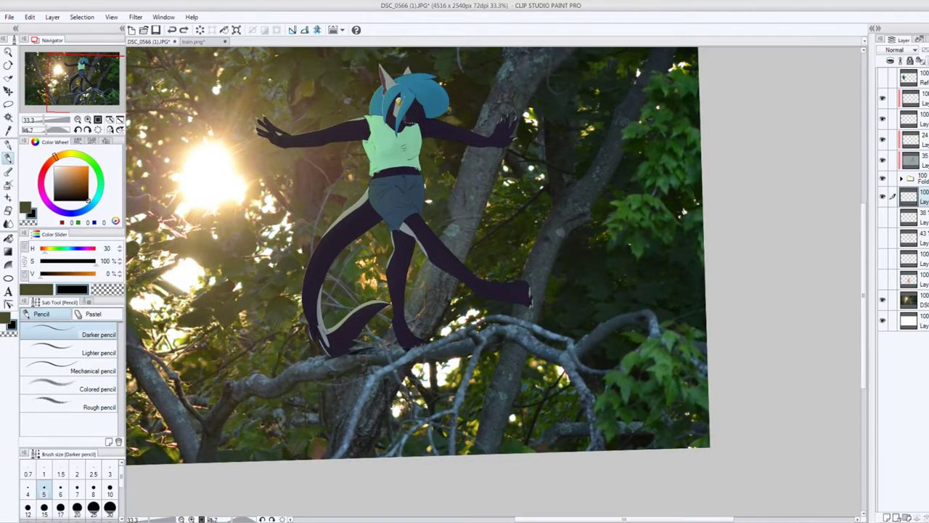
pyautogui.moveTo(496, 310); pyautogui.dragTo(529, 307)
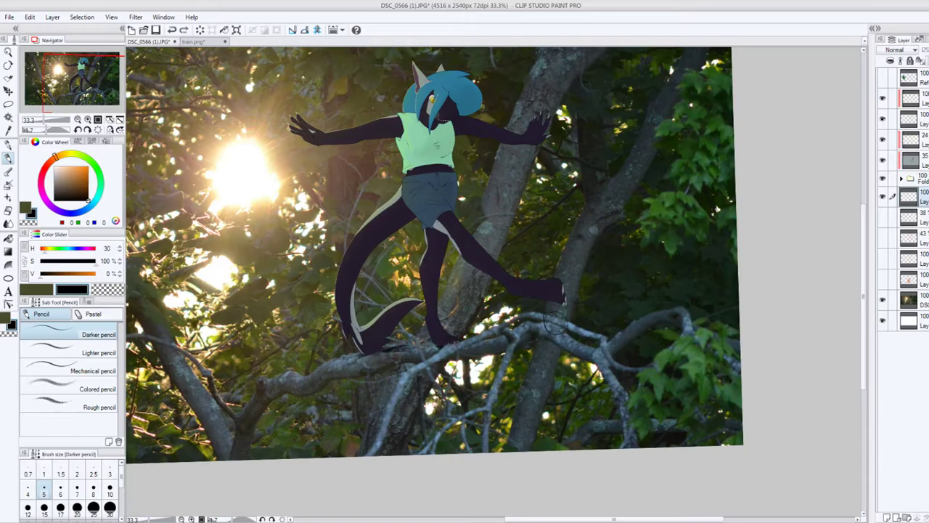
pyautogui.moveTo(565, 349); pyautogui.dragTo(553, 326)
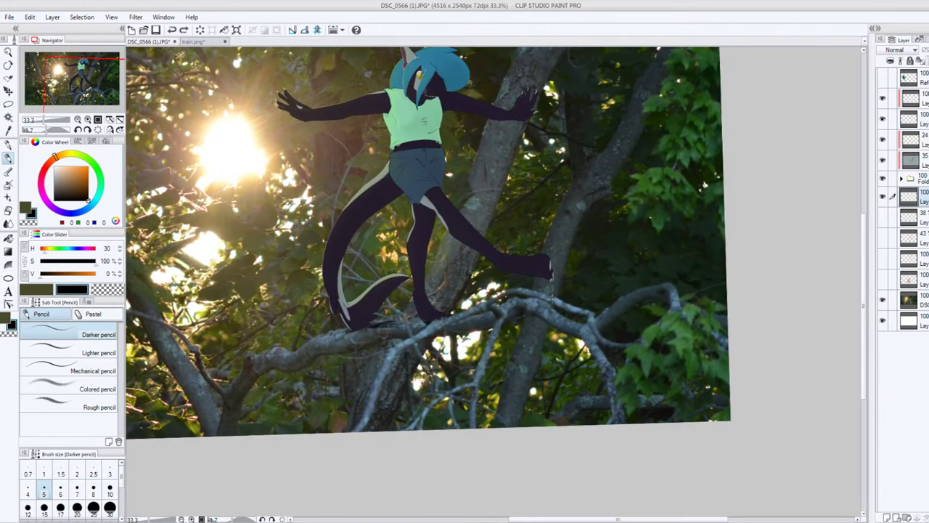
pyautogui.moveTo(489, 300)
pyautogui.mouseDown()
pyautogui.moveTo(585, 311)
pyautogui.moveTo(609, 332)
pyautogui.moveTo(594, 316)
pyautogui.mouseUp()
pyautogui.hotkey('ctrl', 'z')
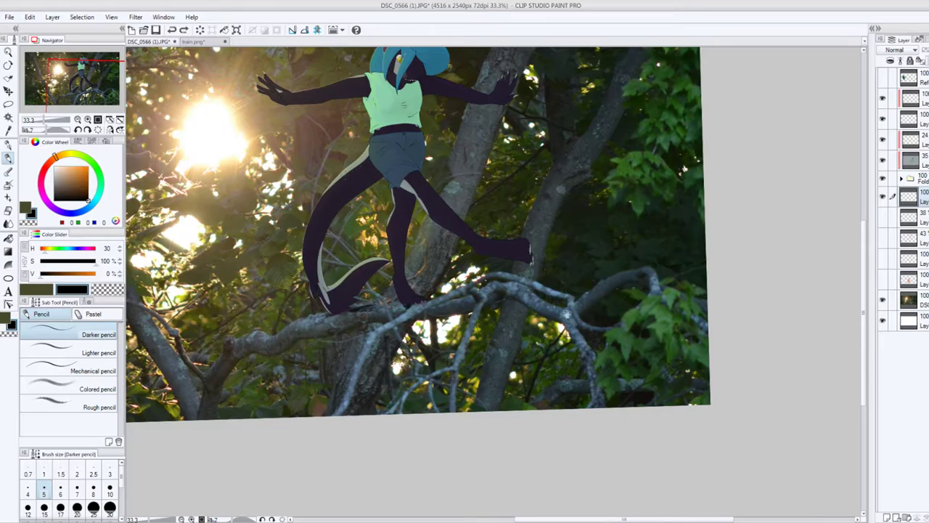
# - Hatch a black shadow on the upper branch beneath the raised foot, undoing the first strokes and redrawing them
pyautogui.moveTo(509, 305); pyautogui.dragTo(509, 303)
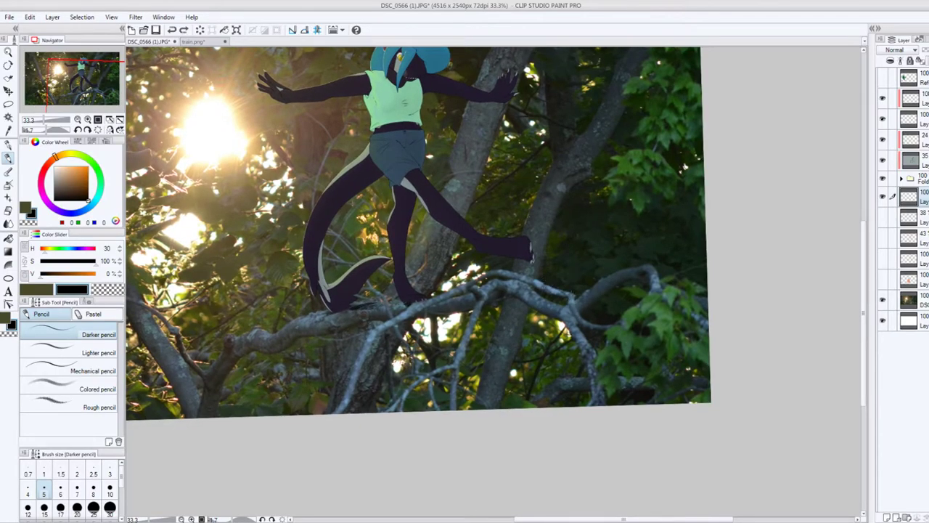
pyautogui.moveTo(562, 293); pyautogui.dragTo(574, 296)
pyautogui.click(88, 119)
pyautogui.click(87, 119)
pyautogui.moveTo(567, 342); pyautogui.dragTo(417, 288)
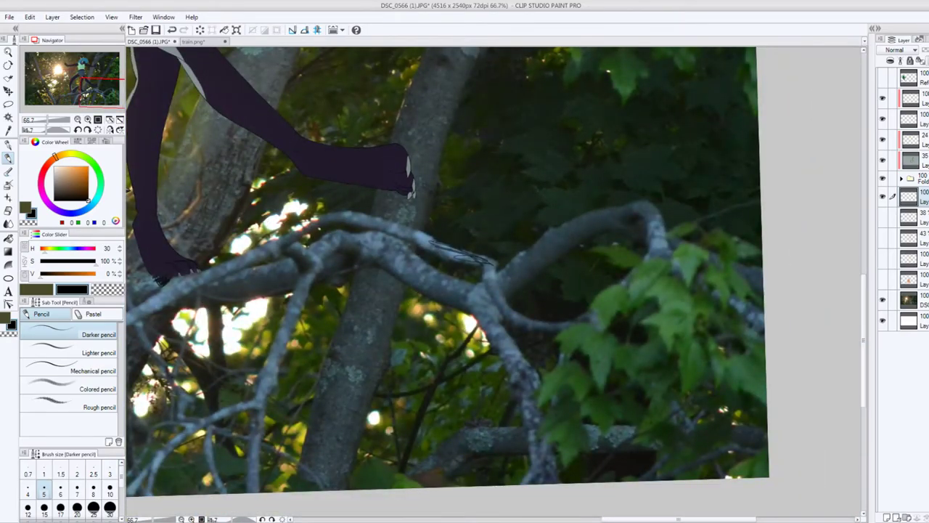
pyautogui.hotkey('ctrl', 'z')
pyautogui.moveTo(440, 246); pyautogui.dragTo(472, 255)
pyautogui.moveTo(473, 322); pyautogui.dragTo(681, 450)
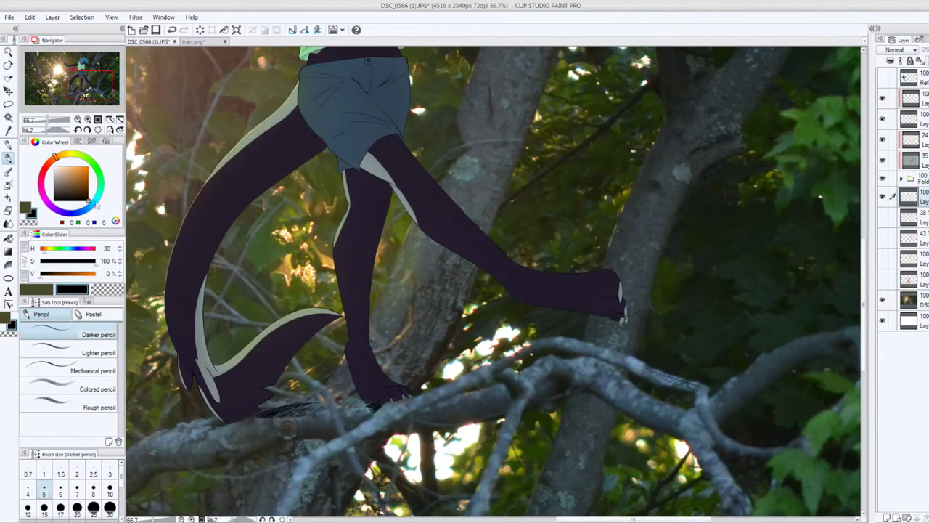
pyautogui.hotkey('ctrl', '-')
pyautogui.hotkey('ctrl', '-')
pyautogui.moveTo(581, 375); pyautogui.dragTo(534, 343)
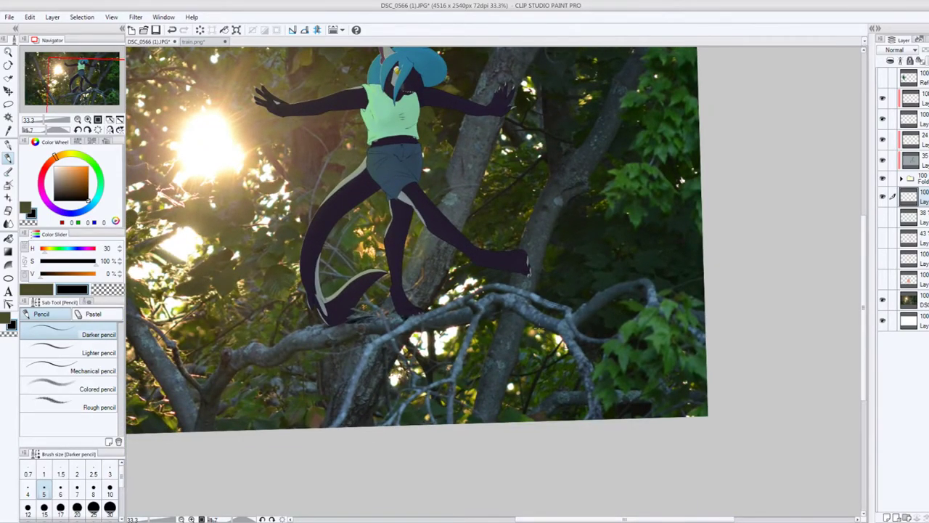
pyautogui.moveTo(551, 316); pyautogui.dragTo(579, 405)
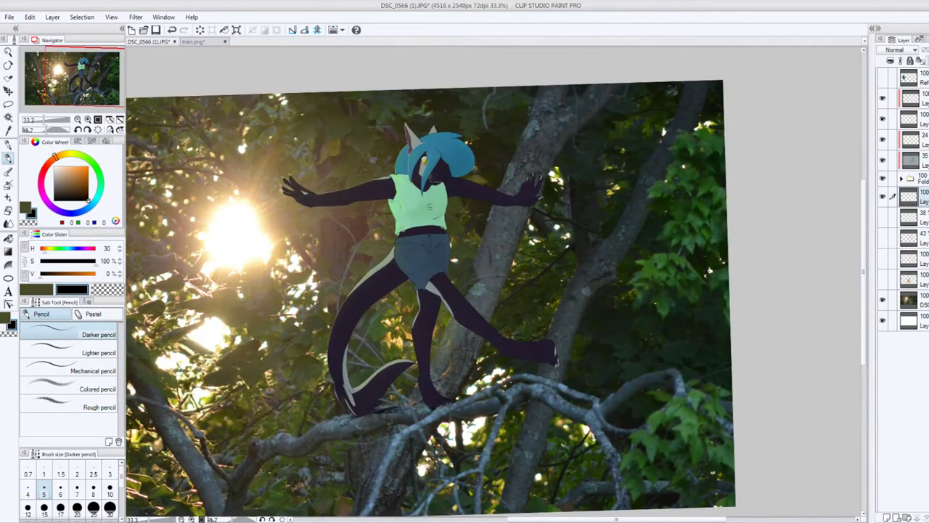
# - Hatch black shadow strokes along the branch just beyond the standing foot's toes, undoing one stray stroke
pyautogui.moveTo(496, 228); pyautogui.dragTo(531, 210)
pyautogui.moveTo(560, 291); pyautogui.dragTo(606, 276)
pyautogui.moveTo(542, 355); pyautogui.dragTo(474, 321)
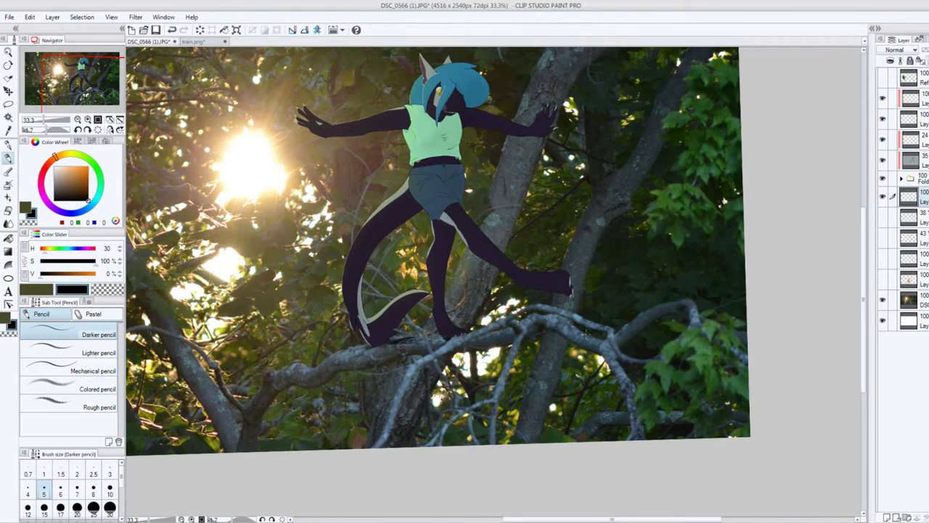
pyautogui.moveTo(474, 321); pyautogui.dragTo(466, 303)
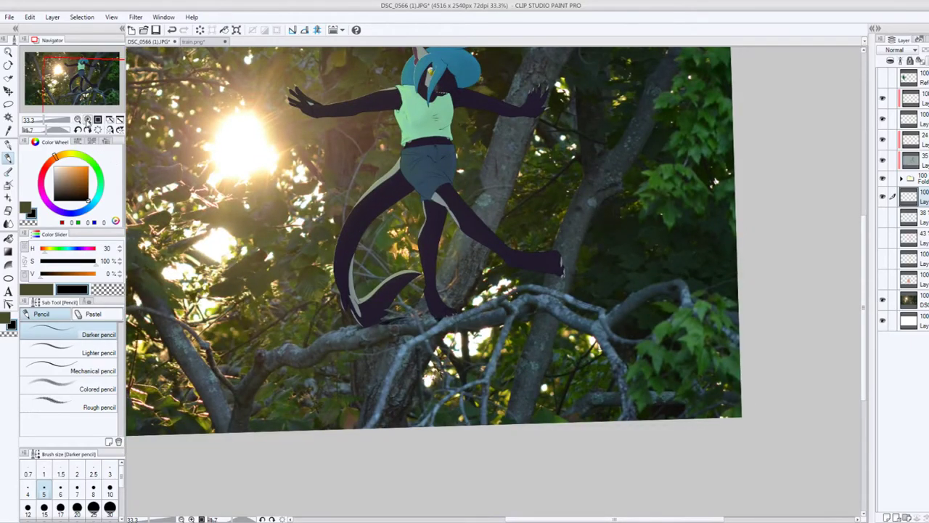
pyautogui.hotkey('ctrl', '+')
pyautogui.hotkey('ctrl', '+')
pyautogui.hotkey('ctrl', '+')
pyautogui.moveTo(494, 312); pyautogui.dragTo(448, 234)
pyautogui.hotkey('ctrl', 'z')
pyautogui.moveTo(359, 328); pyautogui.dragTo(357, 343)
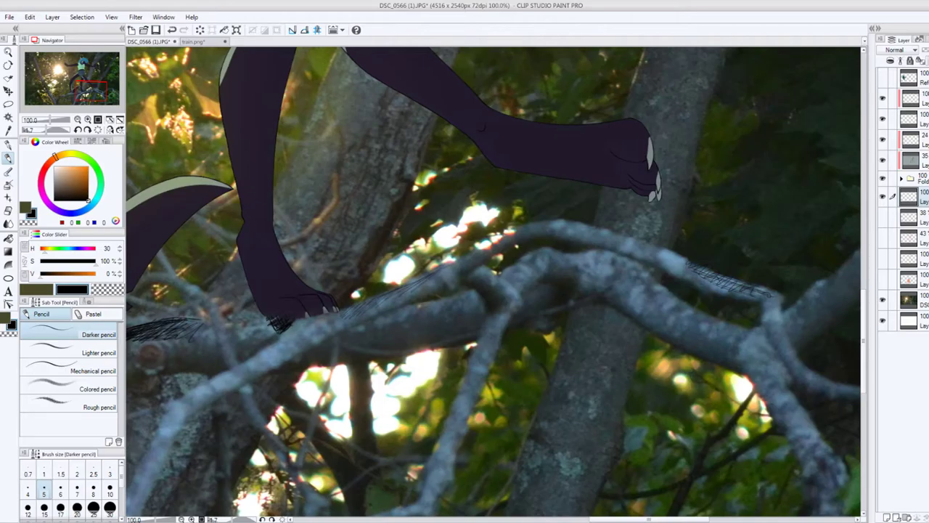
# - Extend the black hatching along the top of the upper branch, over its bend towards the raised foot
pyautogui.moveTo(484, 250); pyautogui.dragTo(504, 240)
pyautogui.moveTo(504, 240); pyautogui.dragTo(466, 249)
pyautogui.moveTo(466, 249); pyautogui.dragTo(454, 300)
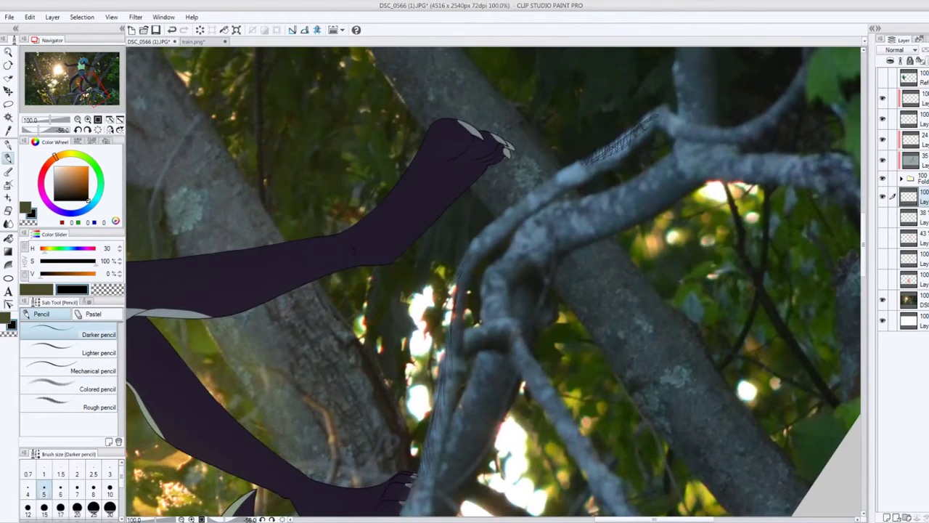
pyautogui.moveTo(511, 221); pyautogui.dragTo(473, 254)
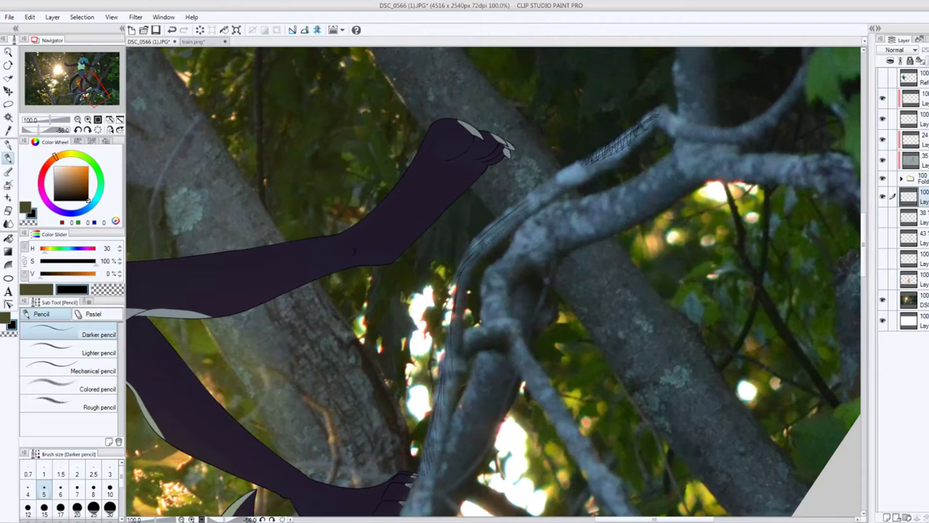
pyautogui.moveTo(456, 406)
pyautogui.mouseDown()
pyautogui.moveTo(407, 378)
pyautogui.moveTo(427, 326)
pyautogui.mouseUp()
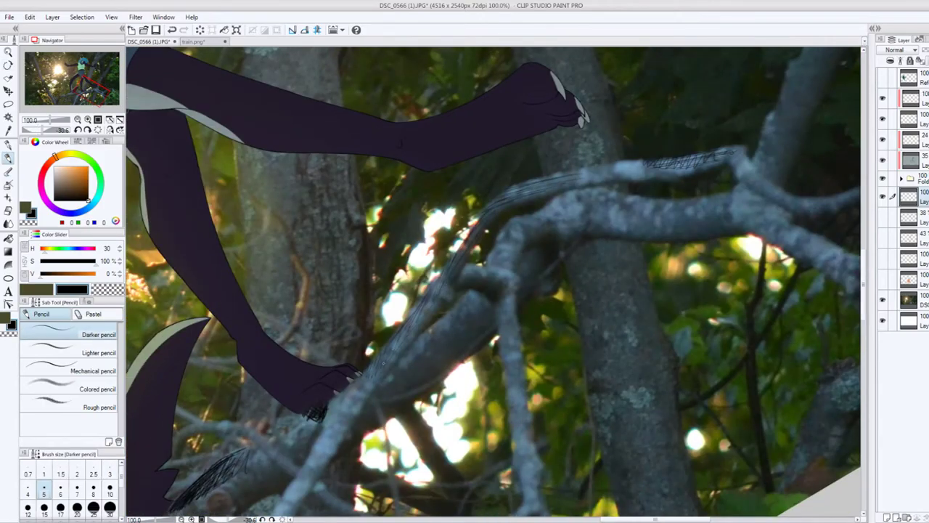
pyautogui.moveTo(464, 407)
pyautogui.mouseDown()
pyautogui.moveTo(399, 367)
pyautogui.moveTo(403, 352)
pyautogui.mouseUp()
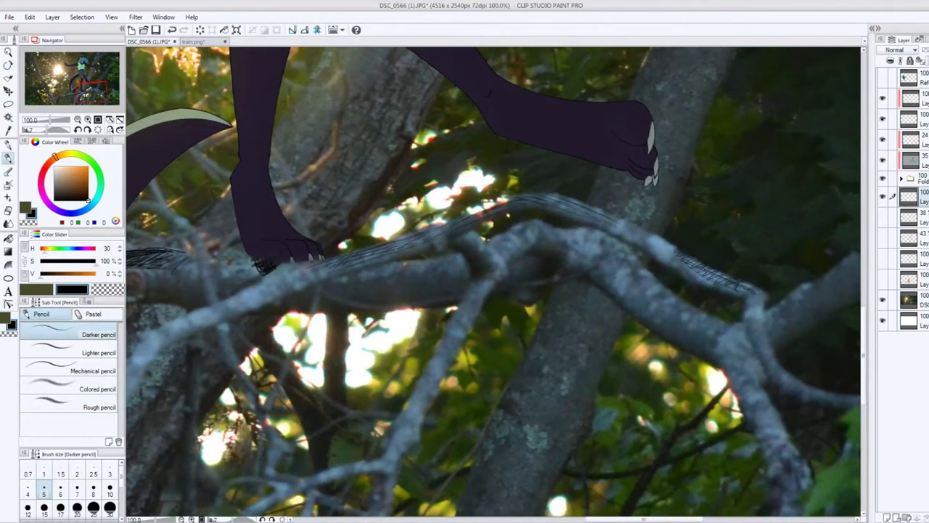
# - Hatch a black shadow on the short stub and fork just below the upper branch's arch
pyautogui.moveTo(492, 251); pyautogui.dragTo(528, 225)
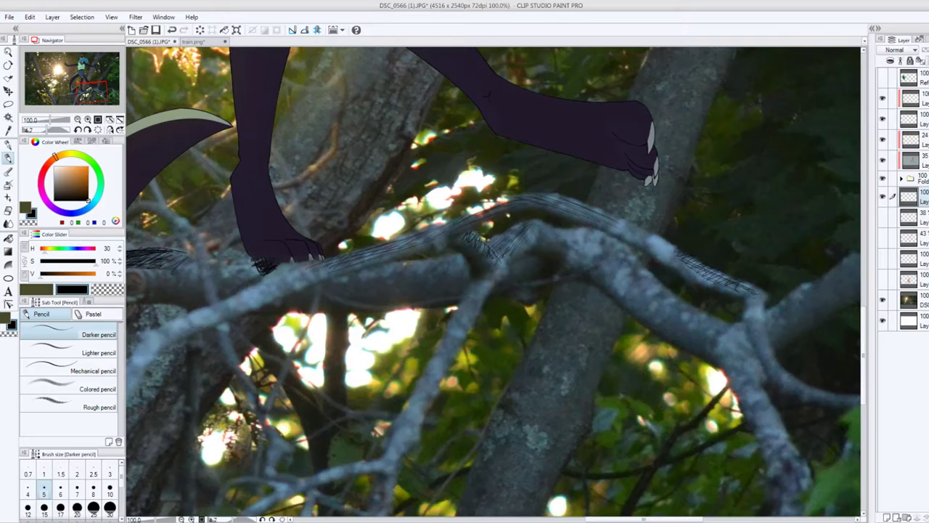
pyautogui.moveTo(498, 278); pyautogui.dragTo(413, 331)
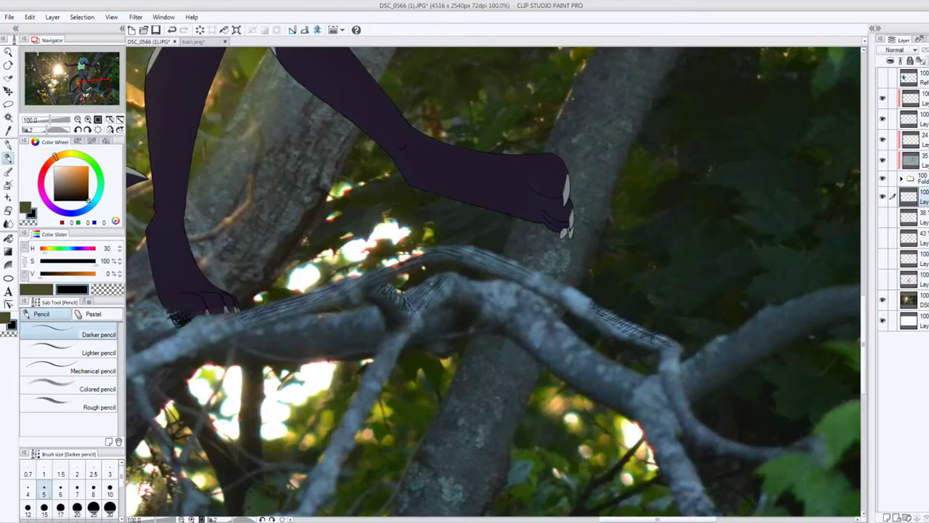
pyautogui.moveTo(478, 330); pyautogui.dragTo(506, 265)
pyautogui.moveTo(504, 307); pyautogui.dragTo(649, 285)
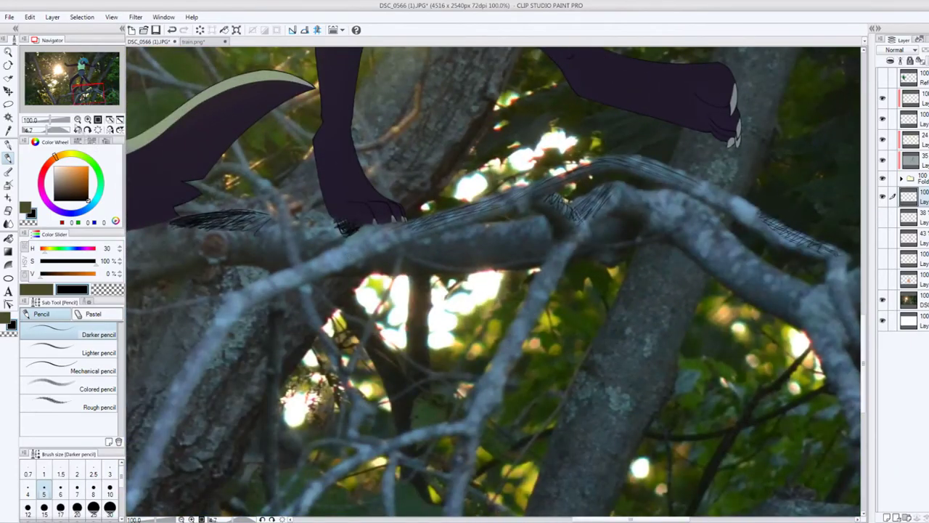
# - Add a new layer above the hatching layer and choose the Opaque watercolor brush
pyautogui.click(77, 120)
pyautogui.click(78, 119)
pyautogui.moveTo(431, 367); pyautogui.dragTo(402, 389)
pyautogui.moveTo(422, 399); pyautogui.dragTo(431, 404)
pyautogui.moveTo(423, 371); pyautogui.dragTo(432, 392)
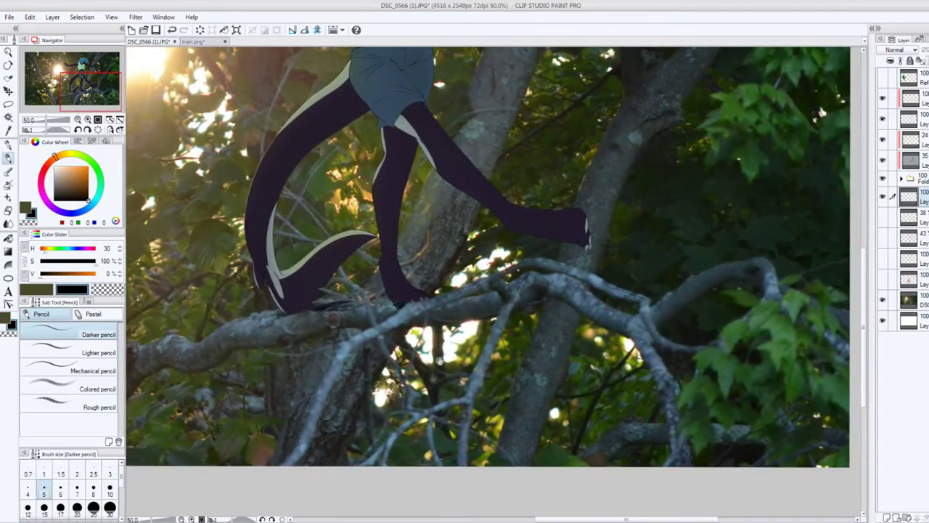
pyautogui.click(887, 517)
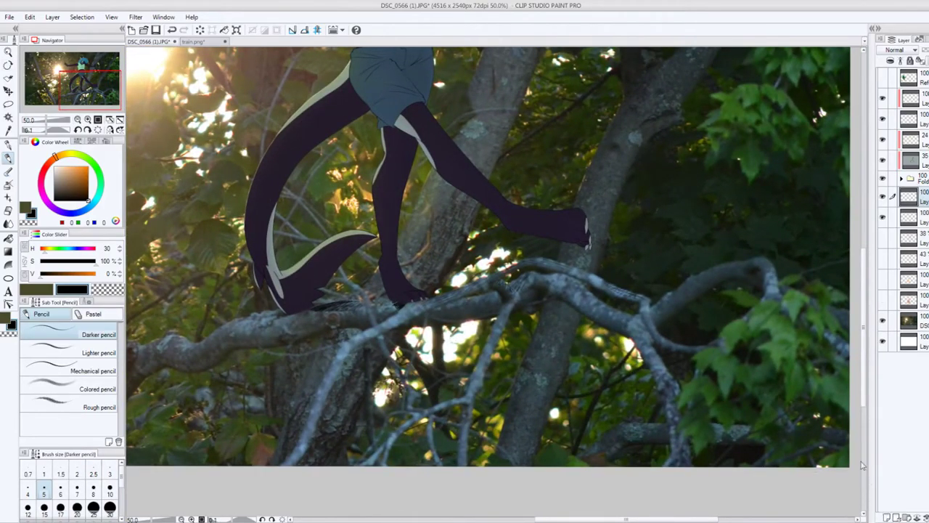
pyautogui.click(88, 119)
pyautogui.click(88, 119)
pyautogui.click(8, 172)
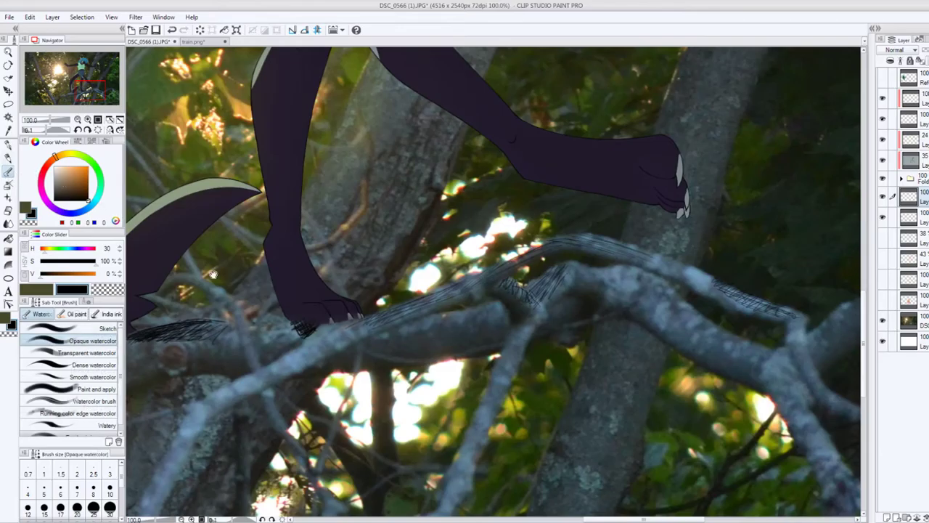
# - Lower the opacity of the hatching layer to 35% so it serves as a guide for painting
pyautogui.moveTo(431, 349); pyautogui.dragTo(571, 254)
pyautogui.click(88, 119)
pyautogui.moveTo(134, 289)
pyautogui.mouseDown()
pyautogui.moveTo(381, 311)
pyautogui.moveTo(416, 370)
pyautogui.mouseUp()
pyautogui.press('r')
pyautogui.moveTo(451, 245); pyautogui.dragTo(384, 303)
pyautogui.moveTo(430, 261)
pyautogui.mouseDown()
pyautogui.moveTo(392, 297)
pyautogui.moveTo(464, 228)
pyautogui.mouseUp()
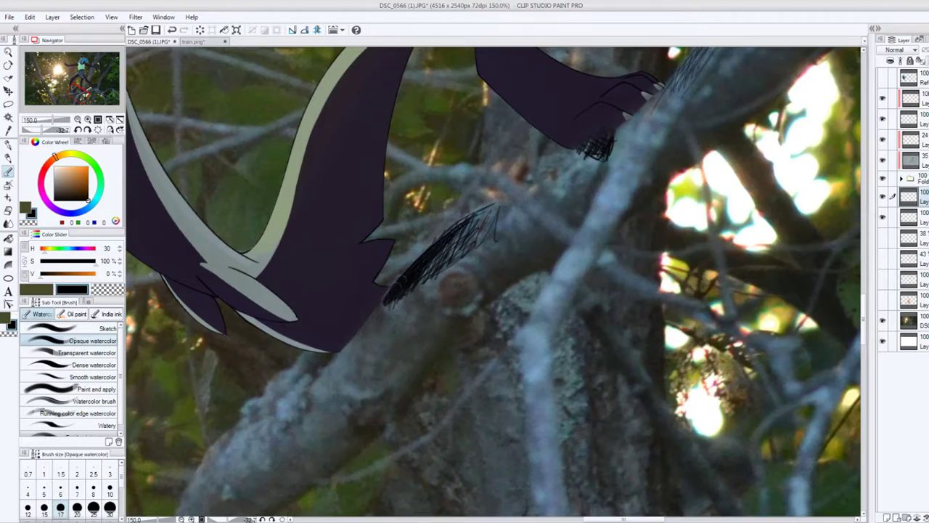
pyautogui.click(927, 215)
pyautogui.click(926, 51)
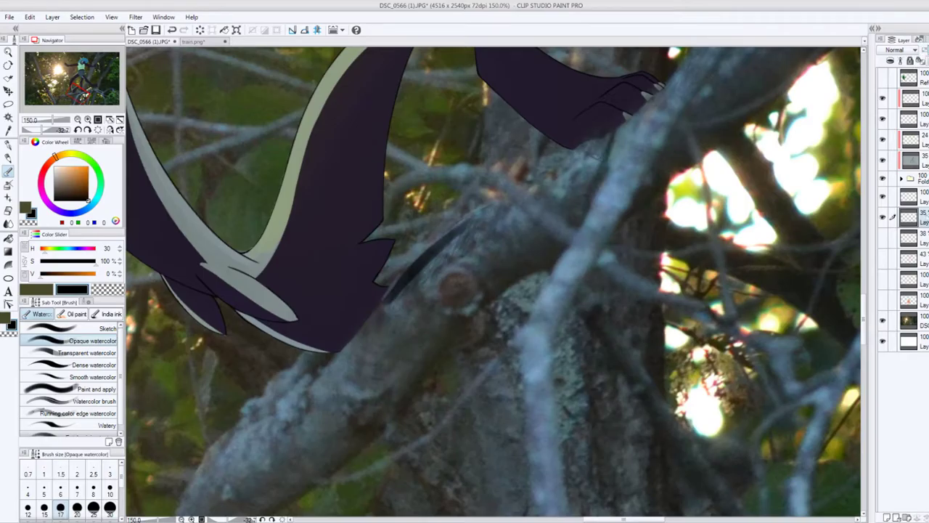
# - Paint the tail's black cast shadow over the hatching guide on the new upper layer
pyautogui.click(927, 196)
pyautogui.moveTo(388, 297)
pyautogui.mouseDown()
pyautogui.moveTo(469, 249)
pyautogui.moveTo(487, 231)
pyautogui.moveTo(411, 279)
pyautogui.moveTo(498, 206)
pyautogui.moveTo(472, 218)
pyautogui.moveTo(455, 260)
pyautogui.moveTo(508, 225)
pyautogui.mouseUp()
pyautogui.moveTo(446, 260)
pyautogui.mouseDown()
pyautogui.moveTo(522, 203)
pyautogui.moveTo(481, 220)
pyautogui.moveTo(510, 202)
pyautogui.mouseUp()
pyautogui.moveTo(402, 280); pyautogui.dragTo(381, 299)
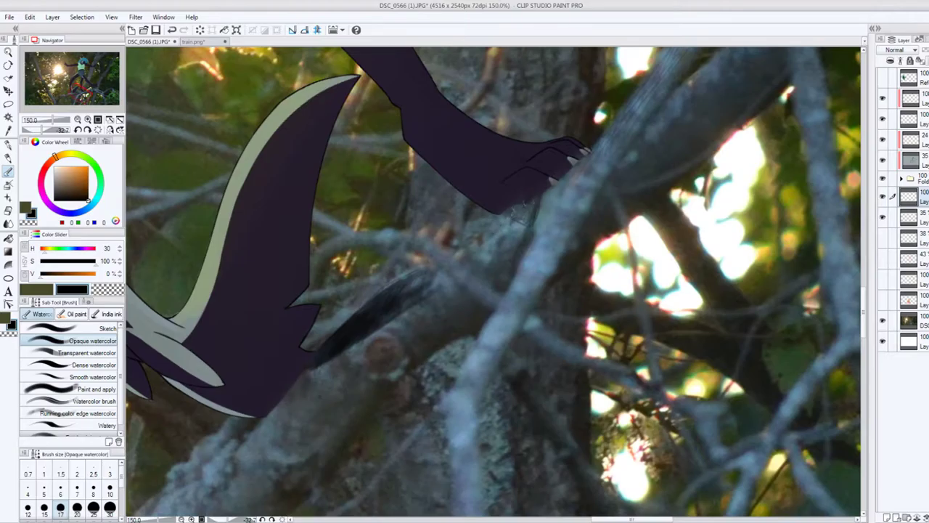
# - Paint a black shadow beneath the standing foot and along the branch just past its toes
pyautogui.moveTo(517, 212)
pyautogui.mouseDown()
pyautogui.moveTo(530, 218)
pyautogui.moveTo(512, 217)
pyautogui.moveTo(520, 203)
pyautogui.moveTo(531, 223)
pyautogui.moveTo(347, 416)
pyautogui.moveTo(345, 401)
pyautogui.mouseUp()
pyautogui.press('x')
pyautogui.hotkey('shift', 'space')
pyautogui.press('x')
pyautogui.moveTo(372, 331)
pyautogui.mouseDown()
pyautogui.moveTo(394, 300)
pyautogui.moveTo(522, 200)
pyautogui.mouseUp()
pyautogui.moveTo(419, 283); pyautogui.dragTo(514, 218)
pyautogui.moveTo(433, 278)
pyautogui.mouseDown()
pyautogui.moveTo(525, 206)
pyautogui.moveTo(524, 215)
pyautogui.mouseUp()
pyautogui.moveTo(417, 301); pyautogui.dragTo(489, 247)
pyautogui.moveTo(437, 289); pyautogui.dragTo(513, 230)
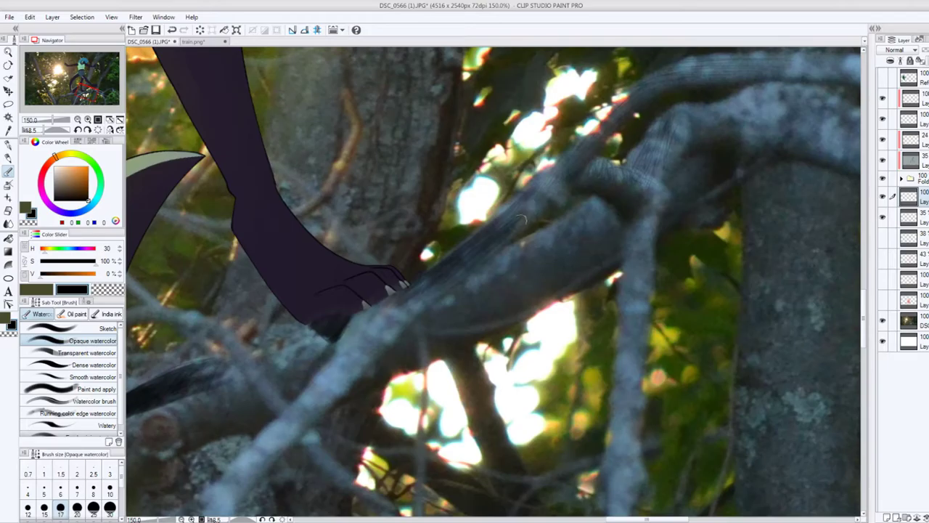
# - Continue the painted black shadow along the upper branch, over the bend and onto the fork beneath it
pyautogui.moveTo(418, 290)
pyautogui.mouseDown()
pyautogui.moveTo(501, 227)
pyautogui.moveTo(373, 348)
pyautogui.mouseUp()
pyautogui.moveTo(377, 301)
pyautogui.mouseDown()
pyautogui.moveTo(416, 262)
pyautogui.moveTo(398, 288)
pyautogui.moveTo(414, 279)
pyautogui.moveTo(405, 300)
pyautogui.moveTo(448, 241)
pyautogui.mouseUp()
pyautogui.moveTo(405, 278)
pyautogui.mouseDown()
pyautogui.moveTo(448, 234)
pyautogui.moveTo(523, 205)
pyautogui.moveTo(600, 195)
pyautogui.mouseUp()
pyautogui.moveTo(523, 201); pyautogui.dragTo(597, 191)
pyautogui.moveTo(496, 213); pyautogui.dragTo(541, 201)
pyautogui.moveTo(396, 287); pyautogui.dragTo(420, 265)
pyautogui.moveTo(457, 233)
pyautogui.mouseDown()
pyautogui.moveTo(536, 193)
pyautogui.moveTo(564, 207)
pyautogui.mouseUp()
pyautogui.moveTo(551, 254); pyautogui.dragTo(584, 230)
pyautogui.moveTo(512, 199); pyautogui.dragTo(487, 218)
pyautogui.moveTo(445, 278)
pyautogui.mouseDown()
pyautogui.moveTo(421, 264)
pyautogui.moveTo(469, 281)
pyautogui.mouseUp()
pyautogui.moveTo(501, 215)
pyautogui.mouseDown()
pyautogui.moveTo(460, 258)
pyautogui.moveTo(470, 272)
pyautogui.mouseUp()
pyautogui.moveTo(499, 242); pyautogui.dragTo(480, 272)
# - Paint the black shadow on the branch beneath the raised foot and hide the hatching guide layer
pyautogui.moveTo(665, 329); pyautogui.dragTo(454, 409)
pyautogui.moveTo(511, 238)
pyautogui.mouseDown()
pyautogui.moveTo(629, 242)
pyautogui.moveTo(623, 252)
pyautogui.mouseUp()
pyautogui.moveTo(542, 250); pyautogui.dragTo(641, 247)
pyautogui.click(883, 218)
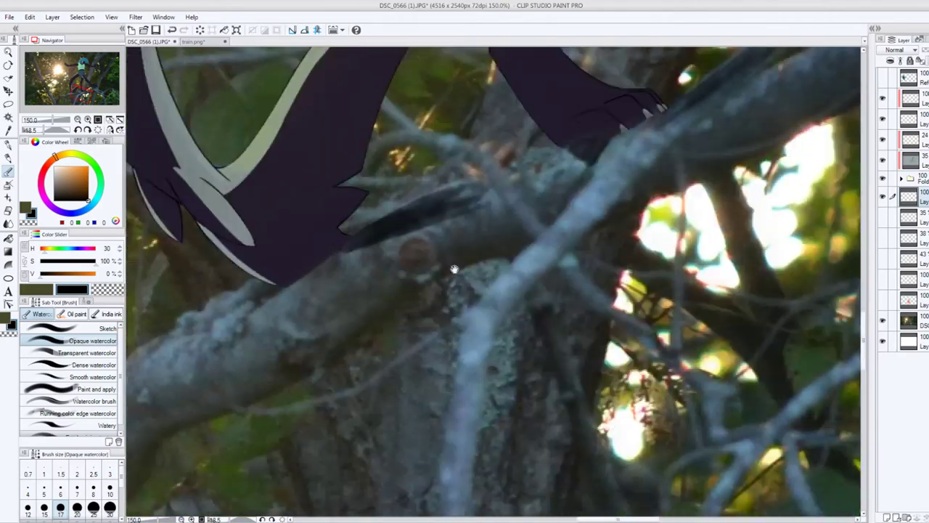
# - Soften the tail's painted shadow into the branch using the Blend tool at size 20
pyautogui.moveTo(455, 270); pyautogui.dragTo(468, 260)
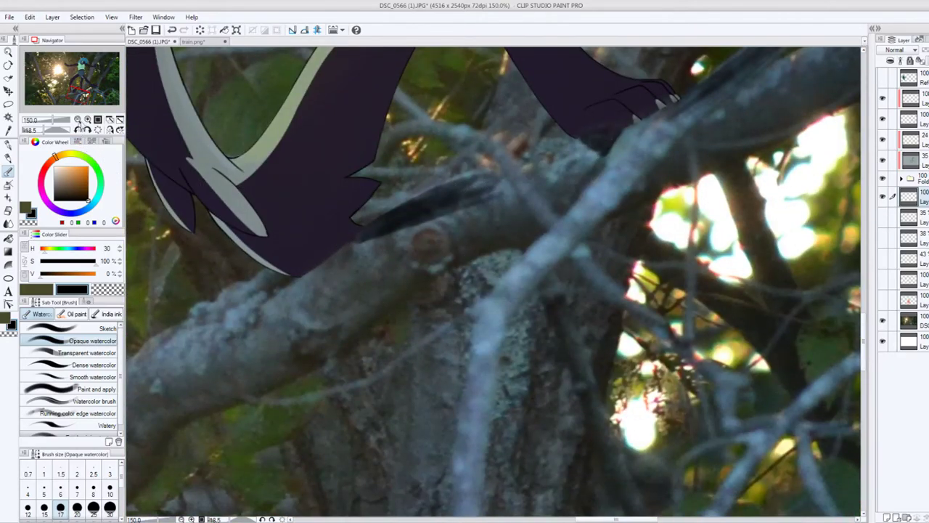
pyautogui.click(89, 120)
pyautogui.click(88, 119)
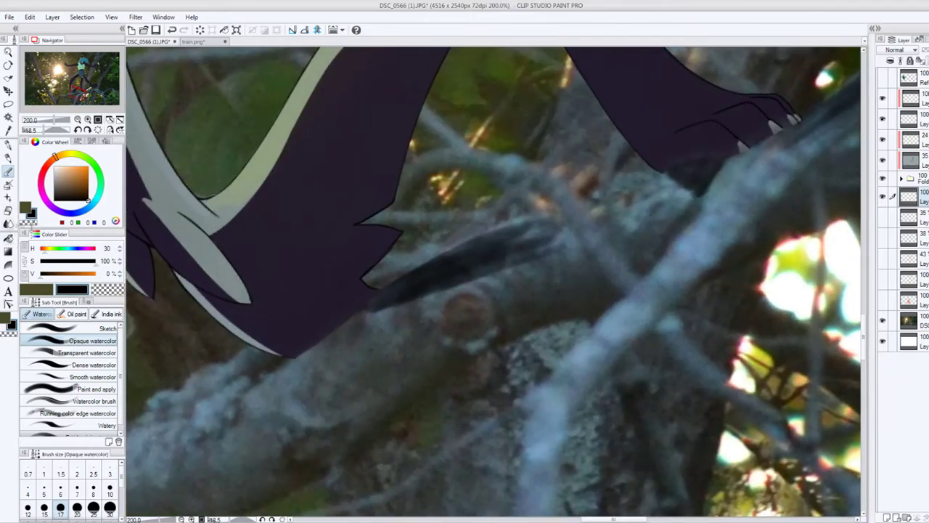
pyautogui.click(8, 223)
pyautogui.press('[')
pyautogui.press('[')
pyautogui.press('[')
pyautogui.moveTo(376, 308)
pyautogui.mouseDown()
pyautogui.moveTo(562, 255)
pyautogui.moveTo(565, 231)
pyautogui.moveTo(541, 221)
pyautogui.mouseUp()
pyautogui.moveTo(344, 312); pyautogui.dragTo(478, 254)
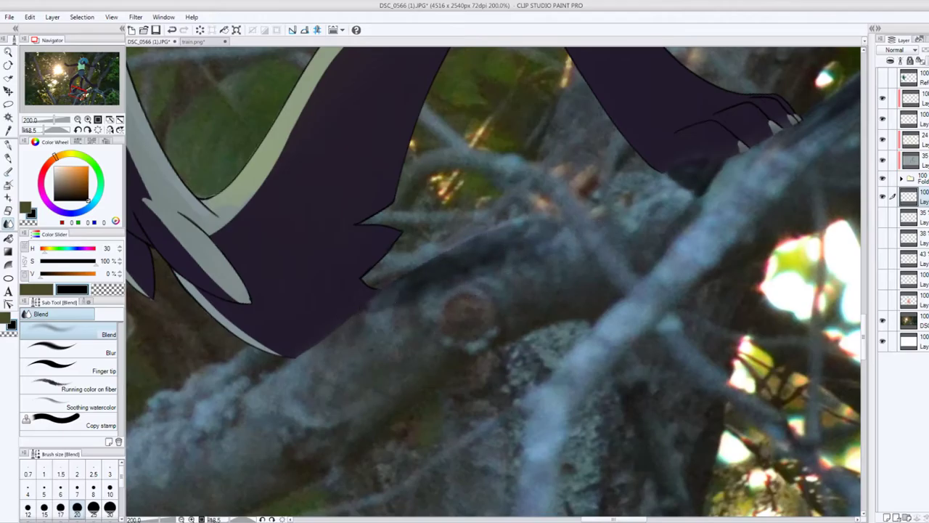
# - Blend the painted shadow beneath the standing foot, along the branch and around the fork
pyautogui.moveTo(649, 255); pyautogui.dragTo(423, 306)
pyautogui.moveTo(441, 226)
pyautogui.mouseDown()
pyautogui.moveTo(492, 206)
pyautogui.moveTo(471, 235)
pyautogui.moveTo(492, 201)
pyautogui.moveTo(261, 348)
pyautogui.mouseUp()
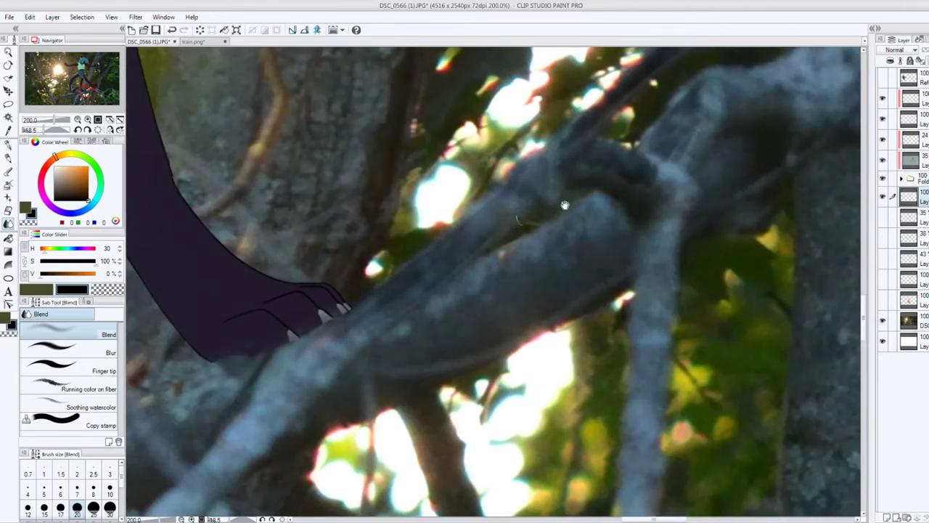
pyautogui.moveTo(552, 161); pyautogui.dragTo(394, 285)
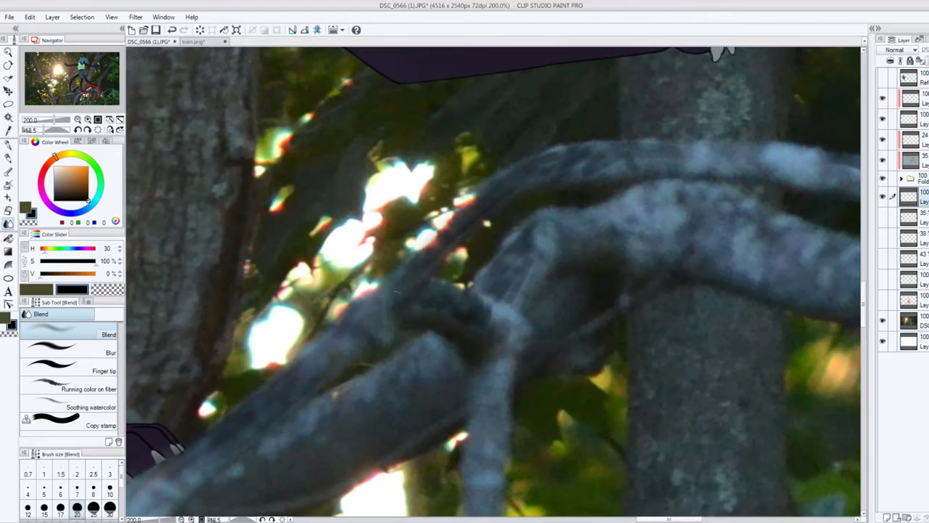
pyautogui.moveTo(480, 321); pyautogui.dragTo(430, 341)
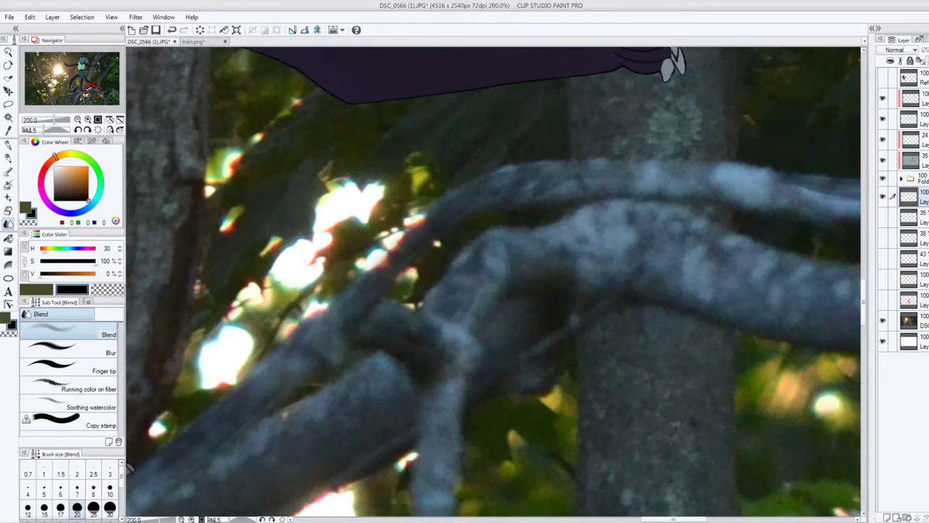
# - Blend the shadow on the upper branch beneath the raised foot, undoing one stroke and redoing it
pyautogui.moveTo(667, 262); pyautogui.dragTo(337, 251)
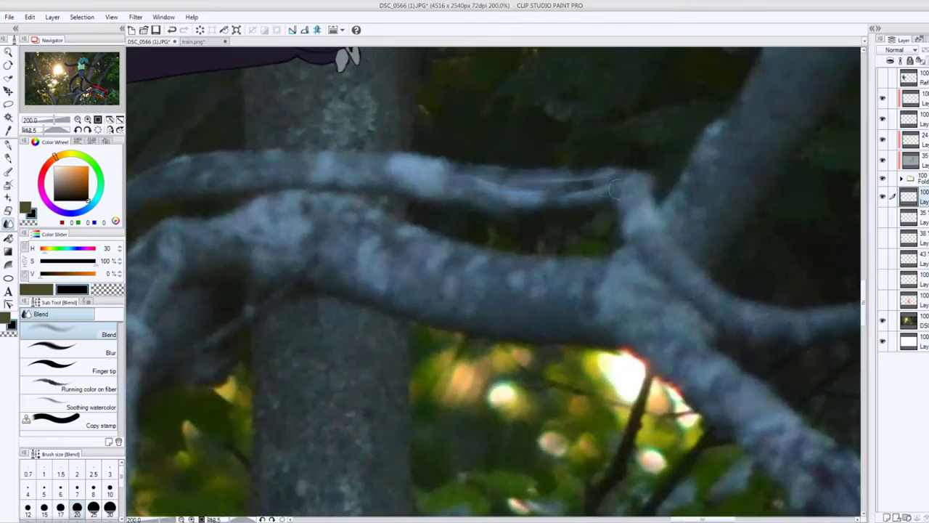
pyautogui.hotkey('ctrl', 'z')
pyautogui.moveTo(629, 180)
pyautogui.mouseDown()
pyautogui.moveTo(476, 191)
pyautogui.moveTo(488, 176)
pyautogui.mouseUp()
# - Examine the whole picture to judge how well the blended shadows ground the character on the branch
pyautogui.click(79, 121)
pyautogui.click(79, 121)
pyautogui.click(79, 121)
pyautogui.moveTo(521, 254); pyautogui.dragTo(550, 259)
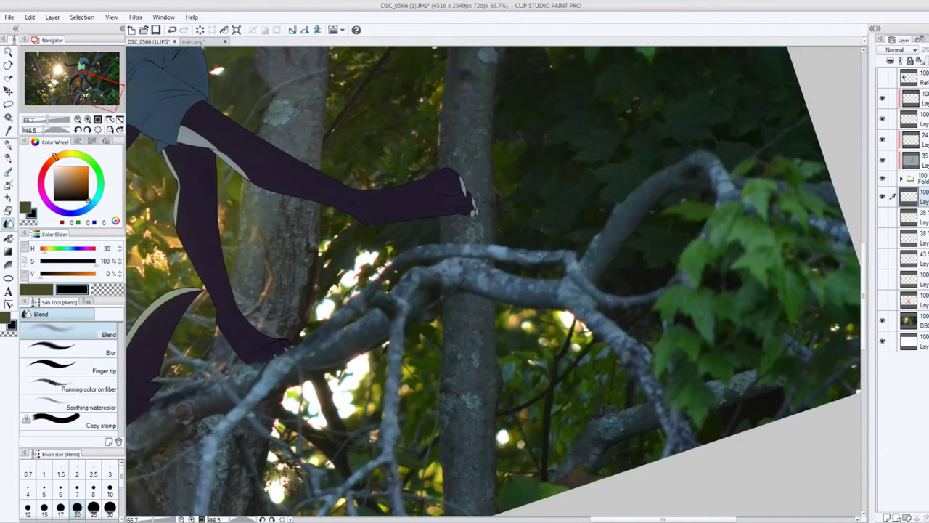
pyautogui.moveTo(544, 310); pyautogui.dragTo(556, 329)
pyautogui.press('x')
pyautogui.moveTo(472, 410); pyautogui.dragTo(557, 334)
pyautogui.moveTo(479, 346); pyautogui.dragTo(466, 434)
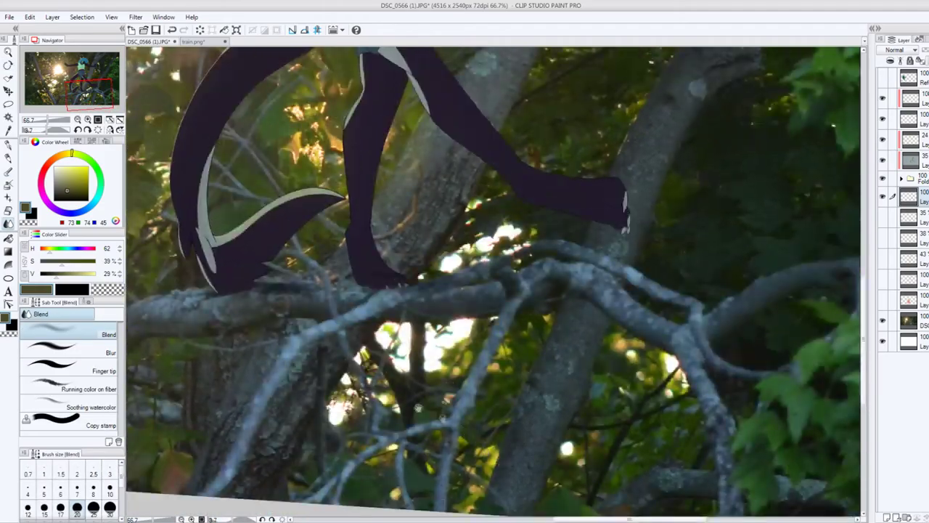
pyautogui.scroll(-2, 467, 434)
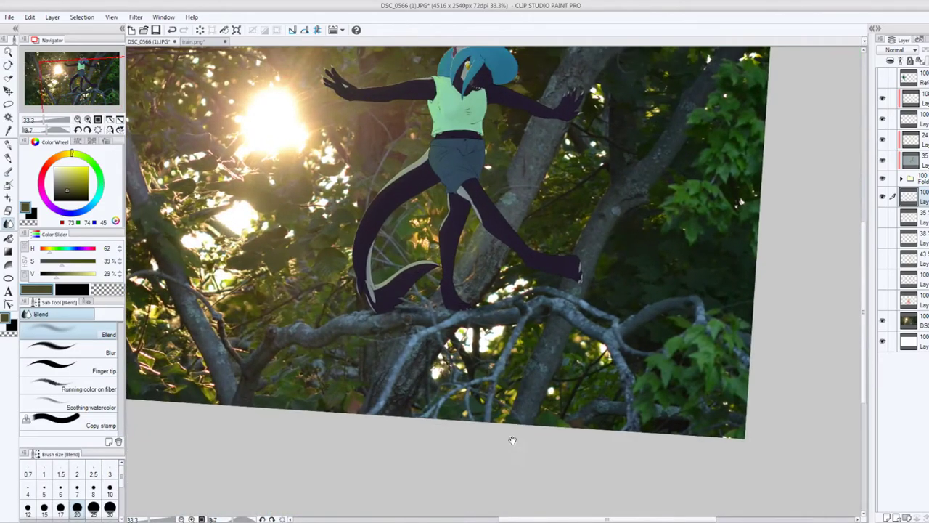
pyautogui.moveTo(513, 440); pyautogui.dragTo(524, 435)
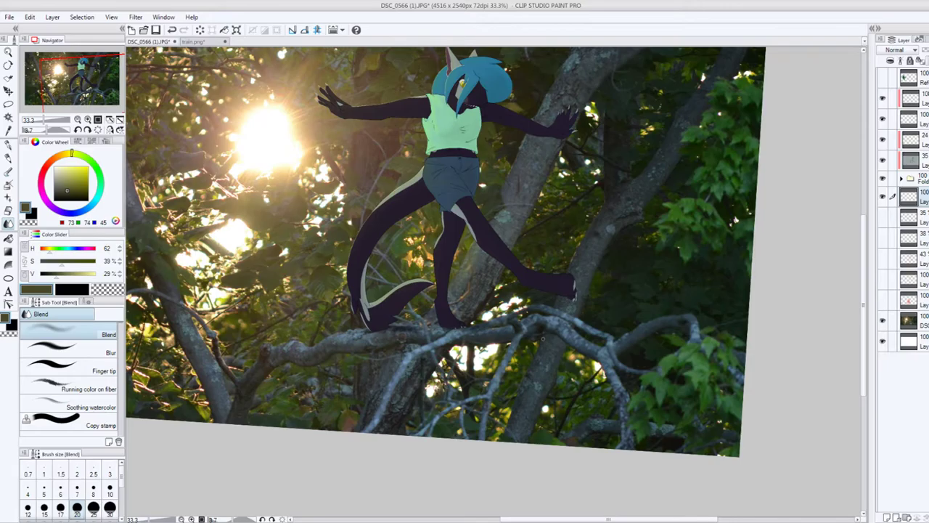
pyautogui.moveTo(520, 367); pyautogui.dragTo(576, 386)
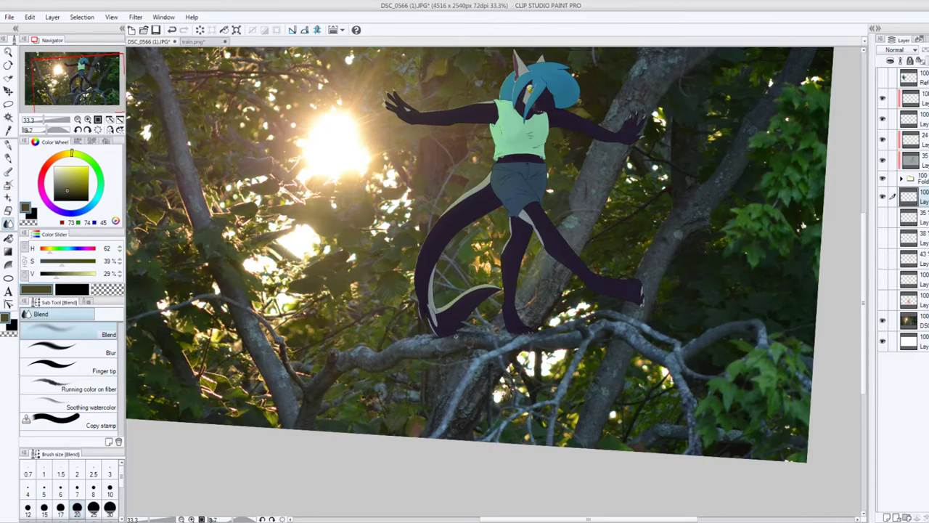
pyautogui.moveTo(478, 390); pyautogui.dragTo(500, 417)
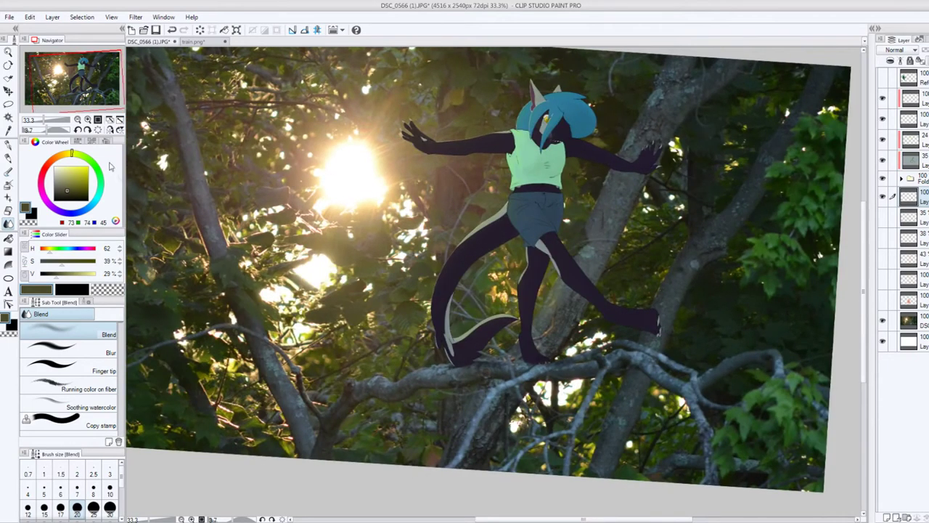
pyautogui.click(98, 130)
pyautogui.click(98, 120)
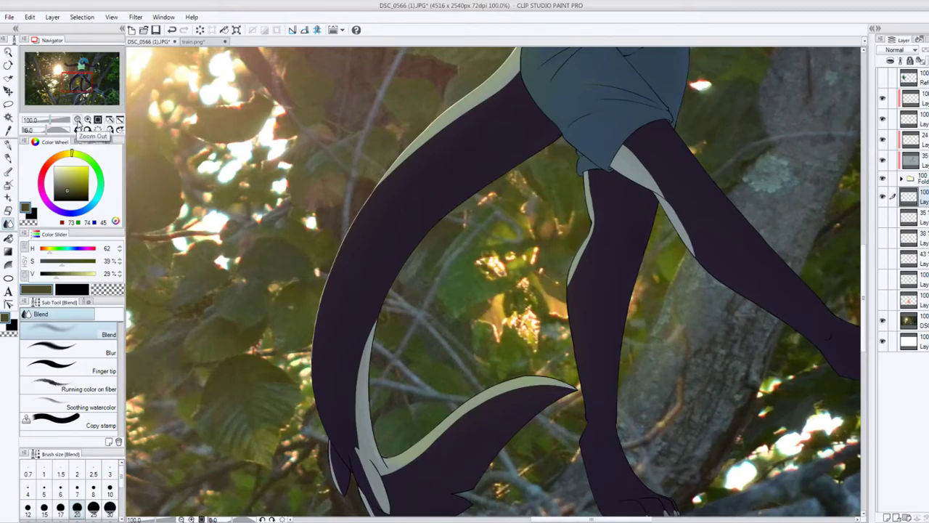
pyautogui.click(78, 119)
pyautogui.click(78, 119)
pyautogui.click(77, 119)
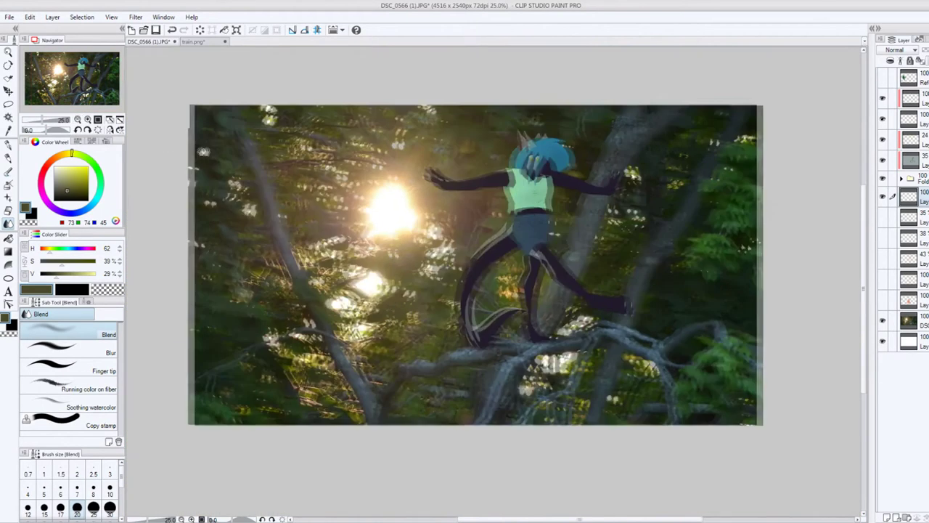
pyautogui.click(87, 119)
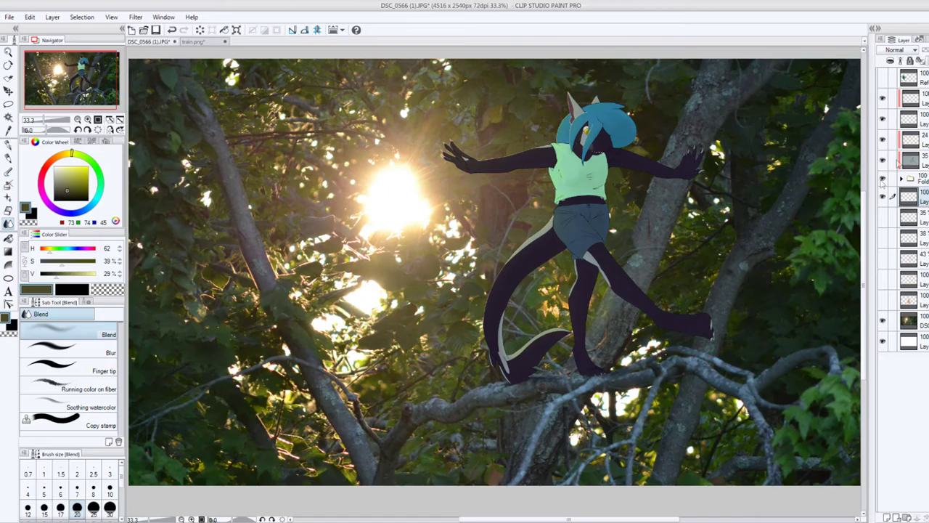
# - Add a new layer above the topmost visible layer and set the drawing colour to bright orange at H 16, S 100, V 100
pyautogui.click(923, 99)
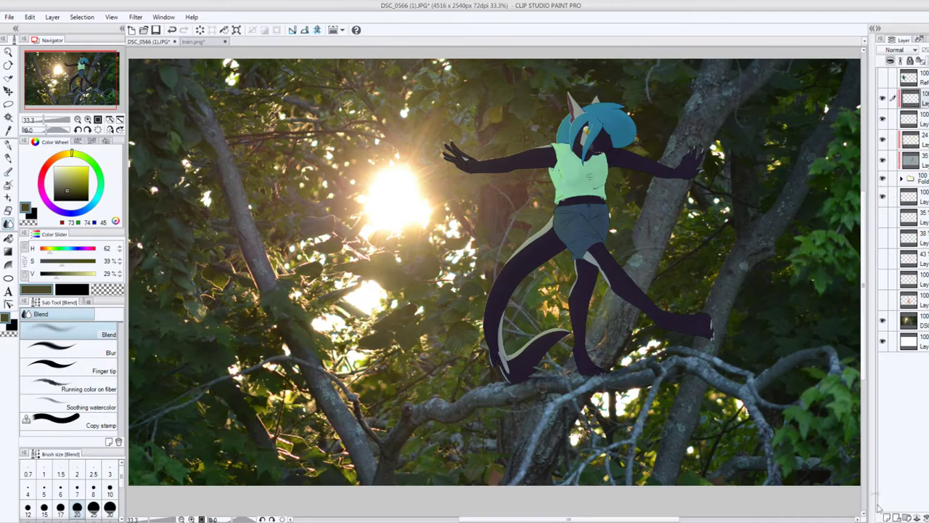
pyautogui.click(887, 517)
pyautogui.moveTo(82, 185); pyautogui.dragTo(89, 166)
pyautogui.click(49, 161)
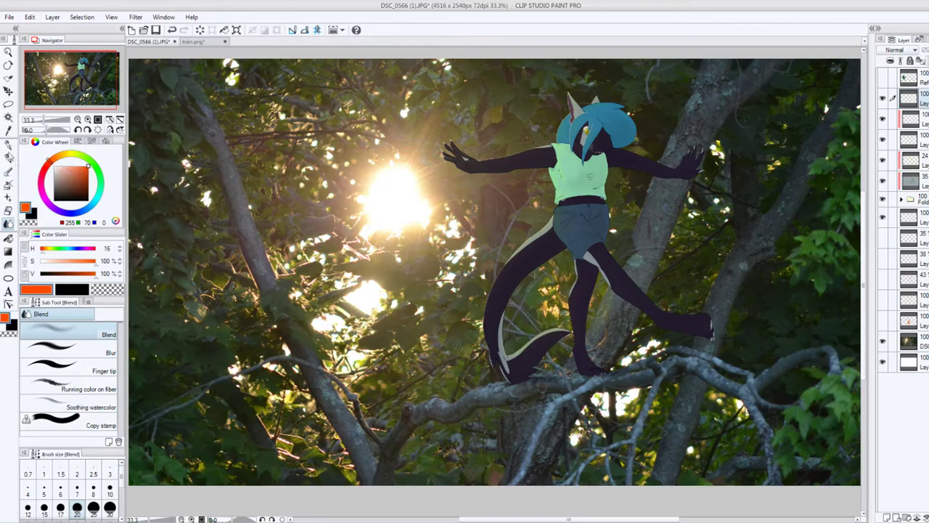
# - Try tracing the sunlit edge of the slanting trunk beside the sun with the Test pen at size 15, and undo it
pyautogui.click(8, 146)
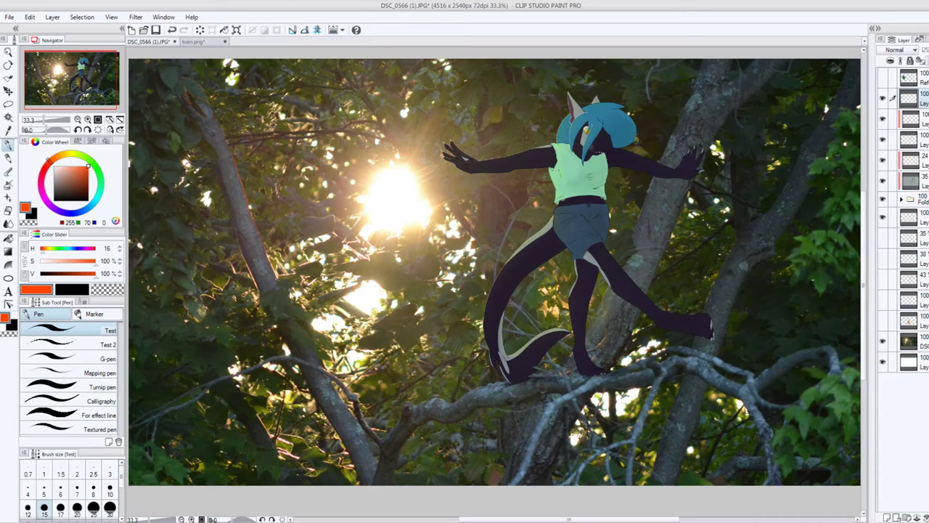
pyautogui.hotkey('ctrl', 'z')
pyautogui.moveTo(507, 424); pyautogui.dragTo(474, 410)
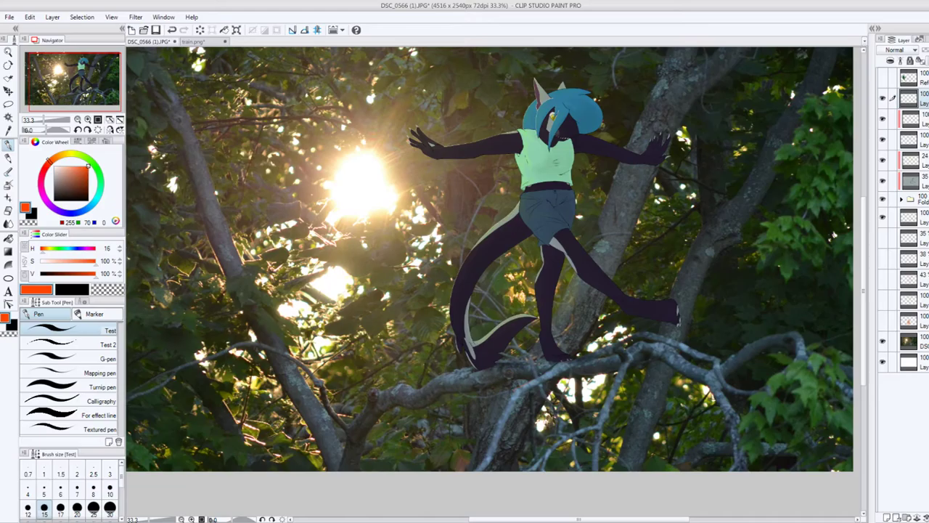
pyautogui.moveTo(529, 419); pyautogui.dragTo(569, 417)
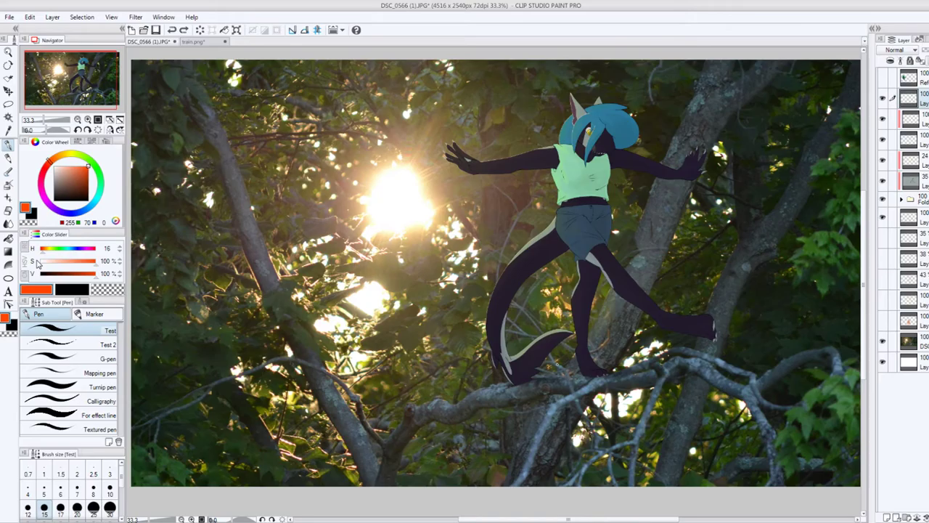
# - Try painting orange light along the trunk's sun-facing edge with the Opaque watercolor brush at size 17, and undo it
pyautogui.click(8, 172)
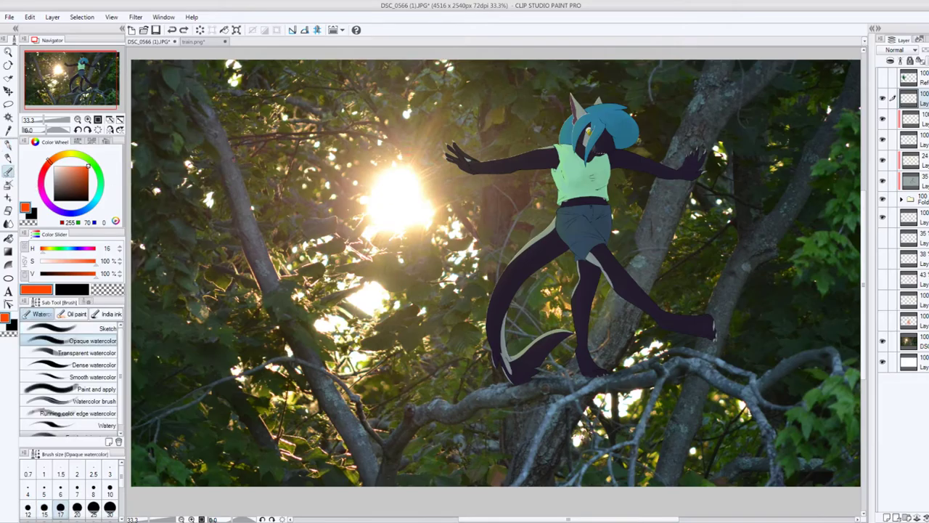
pyautogui.moveTo(244, 202); pyautogui.dragTo(250, 223)
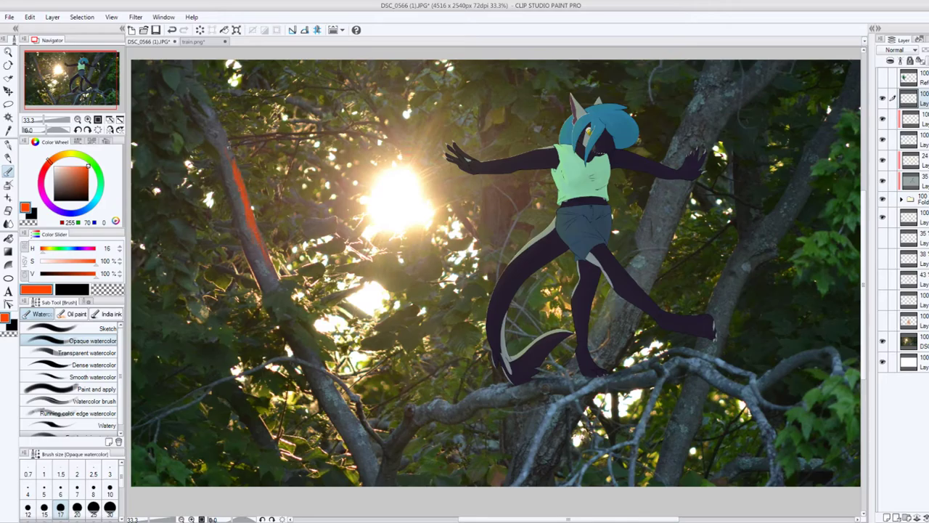
pyautogui.moveTo(234, 174); pyautogui.dragTo(250, 172)
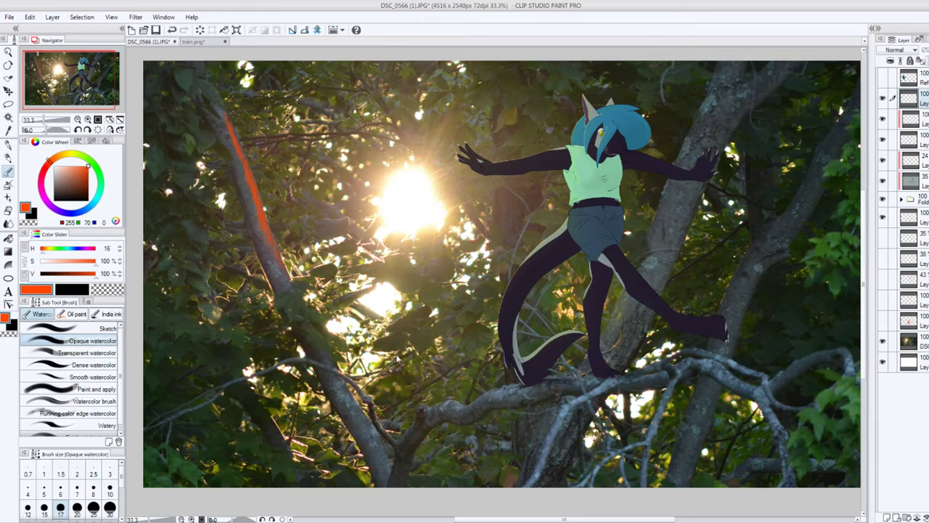
pyautogui.hotkey('ctrl', 'z')
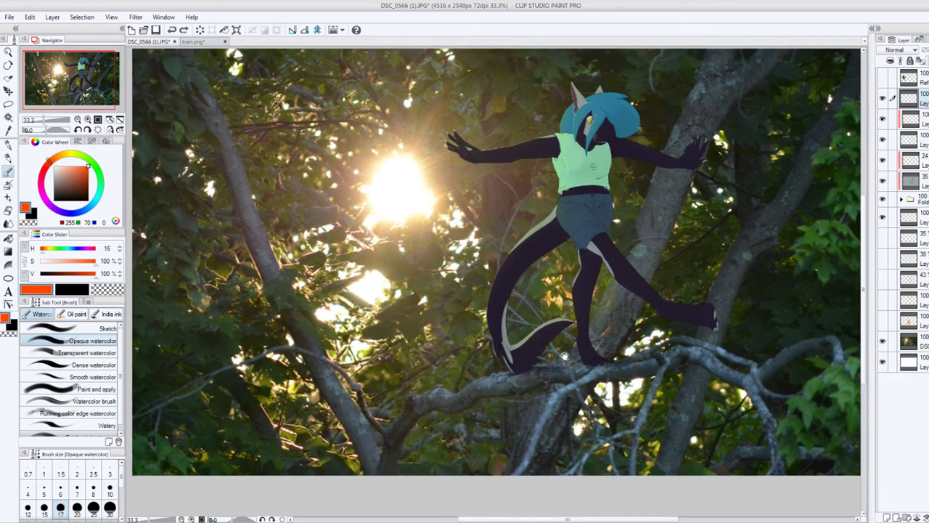
pyautogui.moveTo(565, 356); pyautogui.dragTo(564, 353)
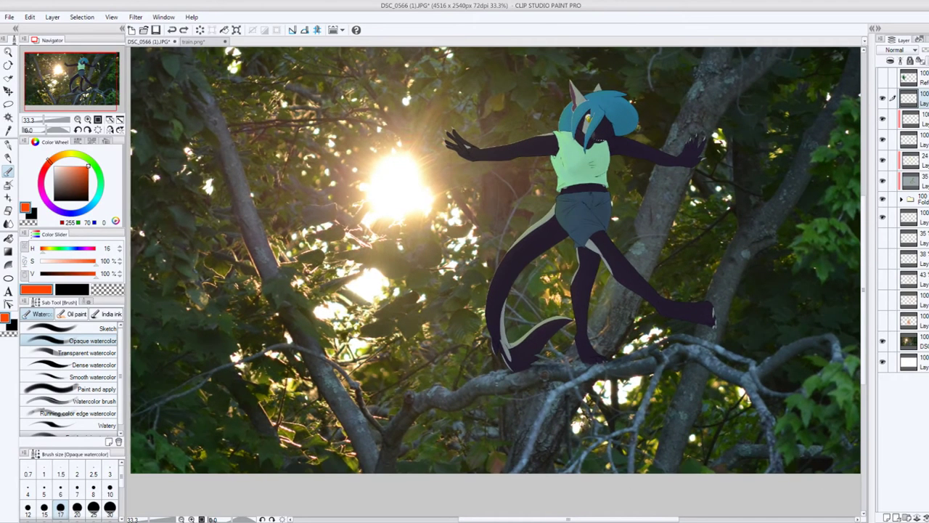
pyautogui.click(507, 378)
pyautogui.hotkey('ctrl', 'z')
pyautogui.moveTo(453, 424); pyautogui.dragTo(449, 431)
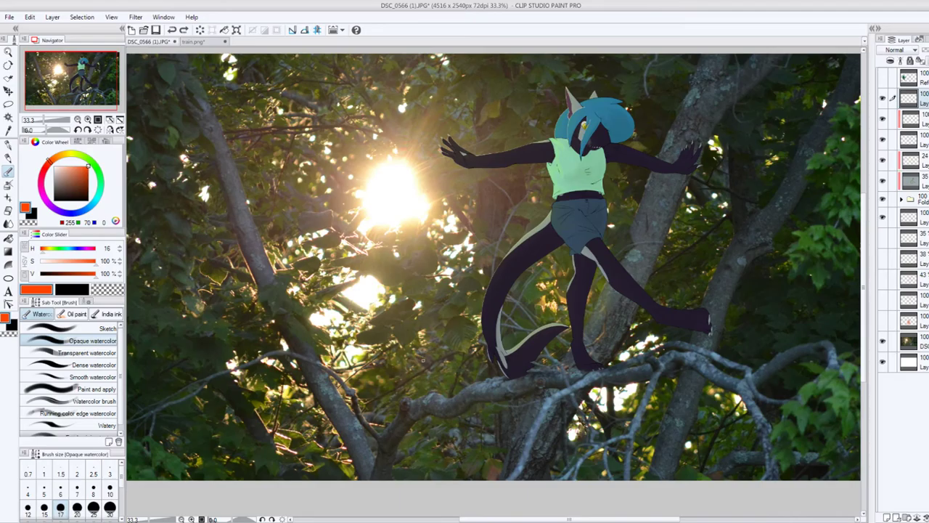
pyautogui.moveTo(446, 419)
pyautogui.mouseDown()
pyautogui.moveTo(452, 440)
pyautogui.moveTo(456, 429)
pyautogui.mouseUp()
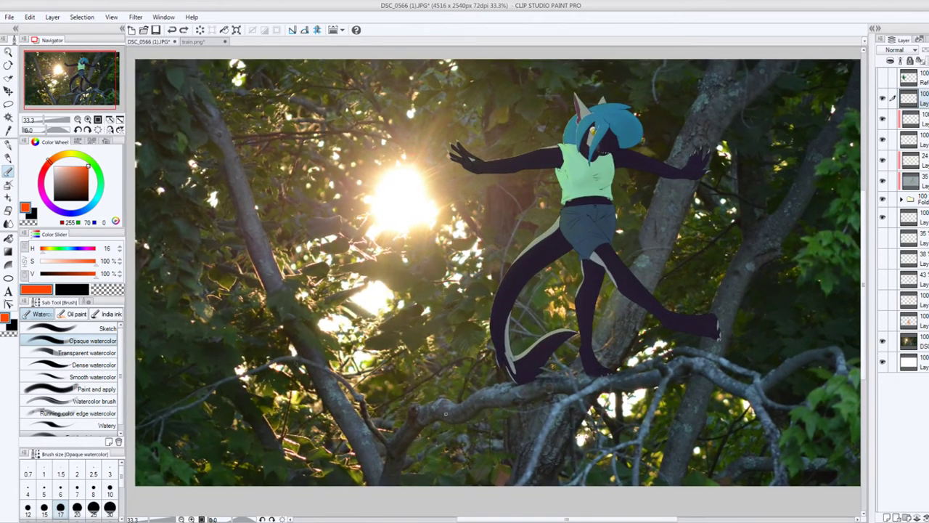